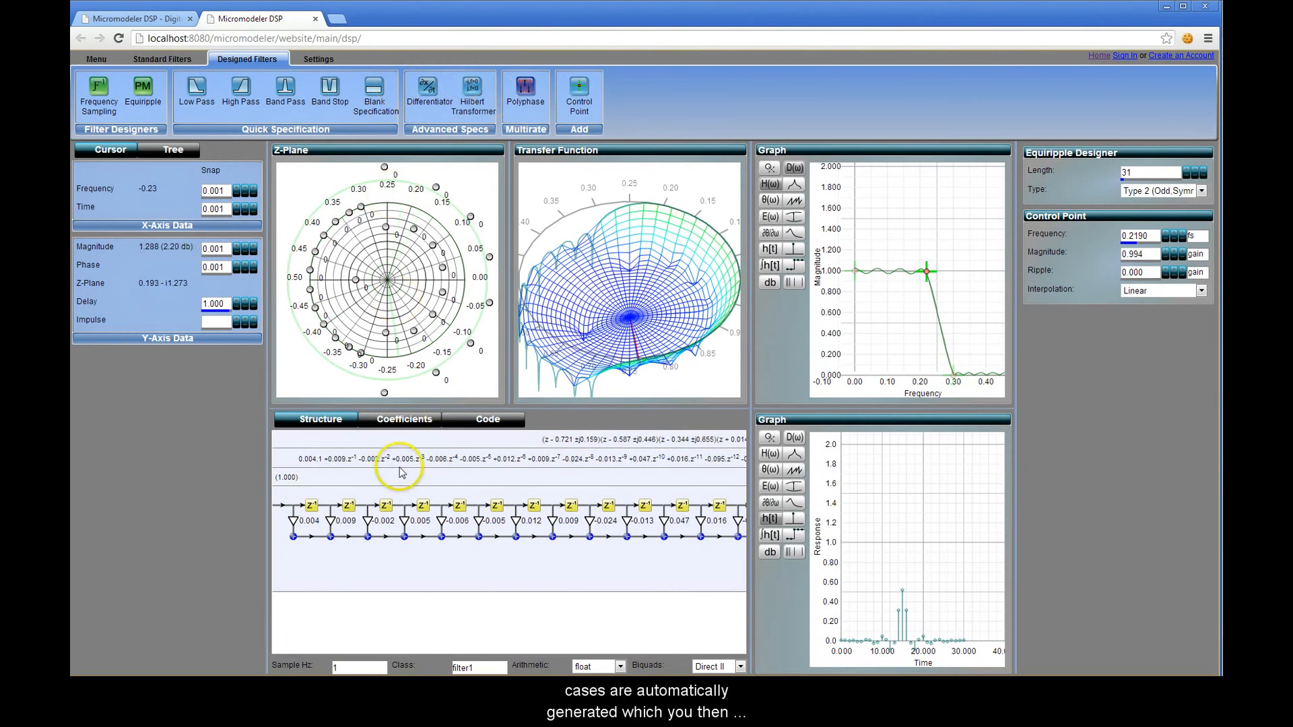
- Show the generated filter1 code and copy the section from the response-test declarations into the coefficient list
left_click(402, 419)
left_click(511, 429)
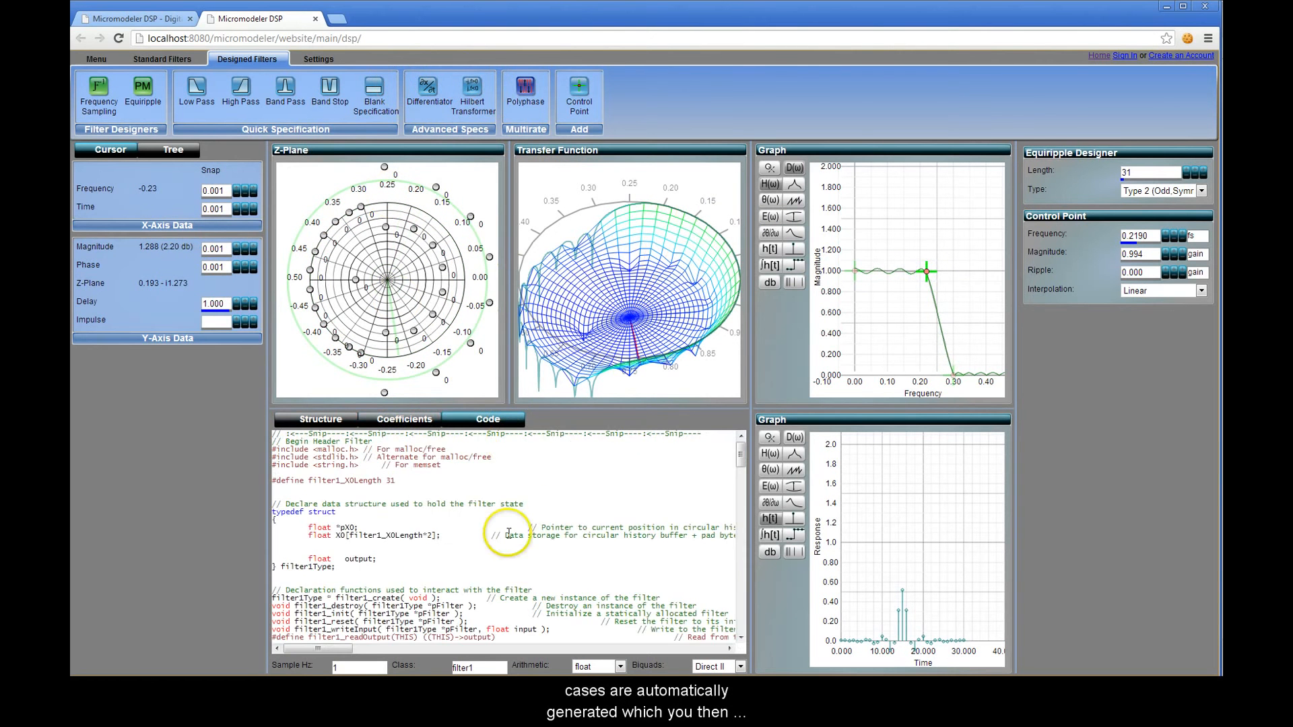
scroll(505, 528, "down", 5)
left_click_drag(277, 461, 441, 600)
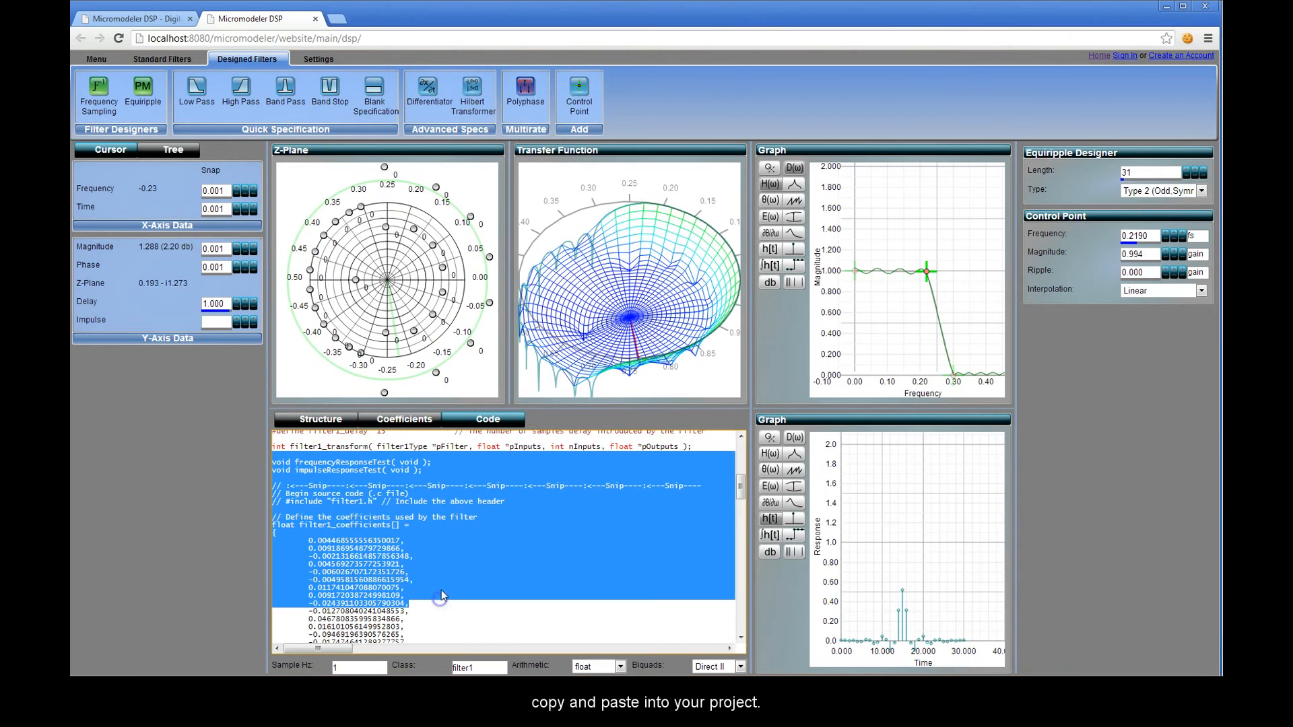
right_click(424, 517)
left_click(476, 540)
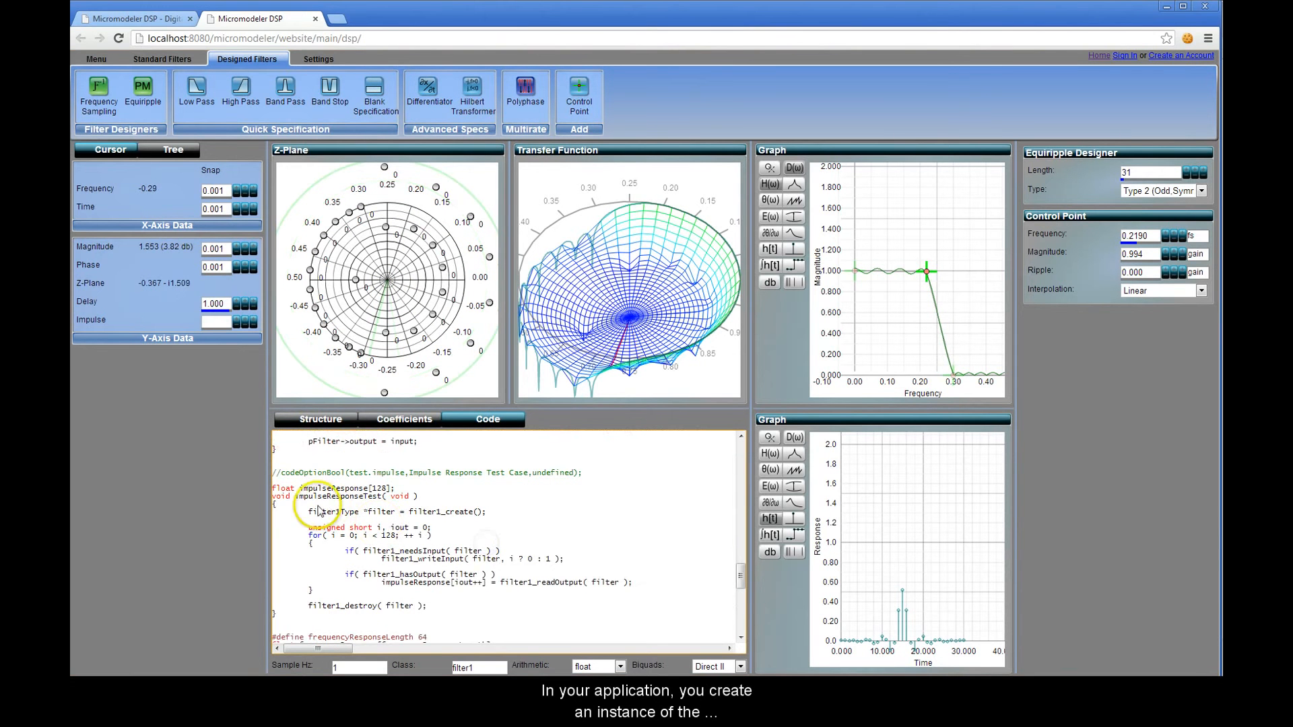
- Highlight the filter1_create line and the input-writing and output-reading lines in the impulse response test function
left_click_drag(385, 512, 493, 516)
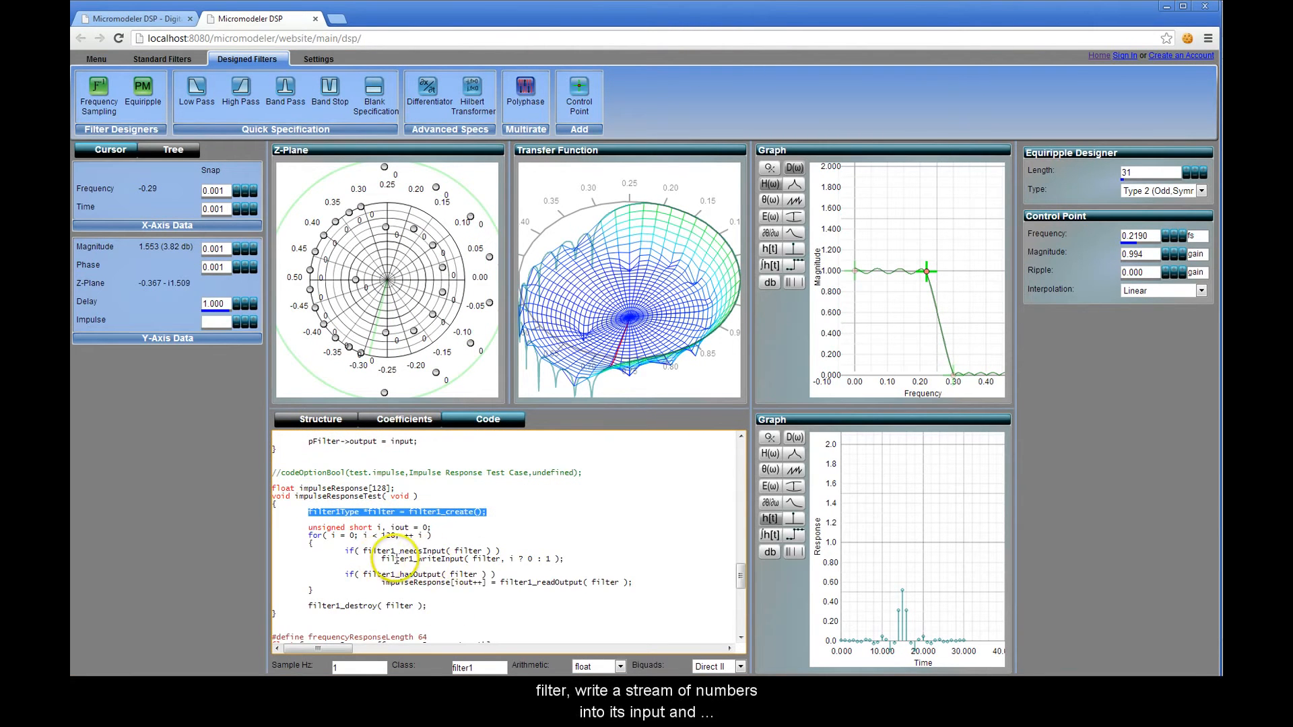
left_click_drag(382, 560, 573, 583)
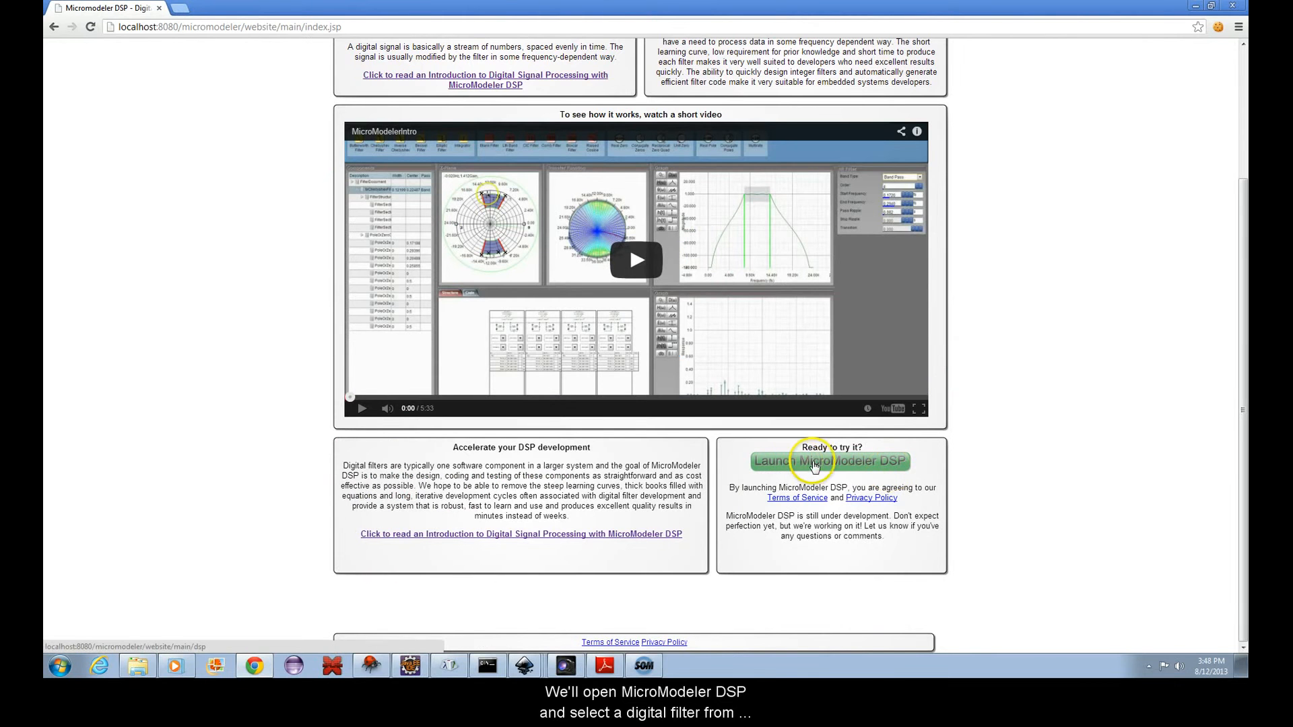
- Launch MicroModeler DSP and place a Moving Average filter in the Z-plane, with the frequency and time graphs widened
left_click(849, 463)
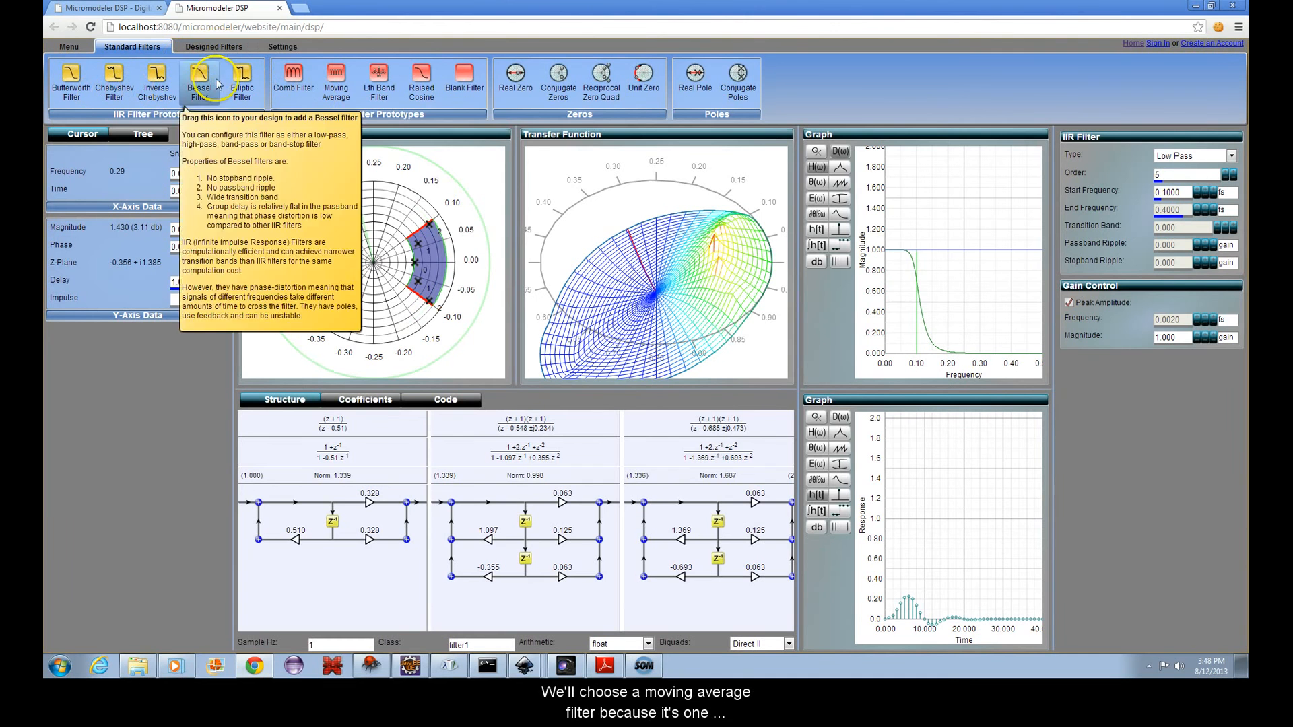
mouse_move(334, 78)
left_mouse_down()
mouse_move(350, 128)
mouse_move(424, 206)
mouse_move(448, 192)
left_mouse_up()
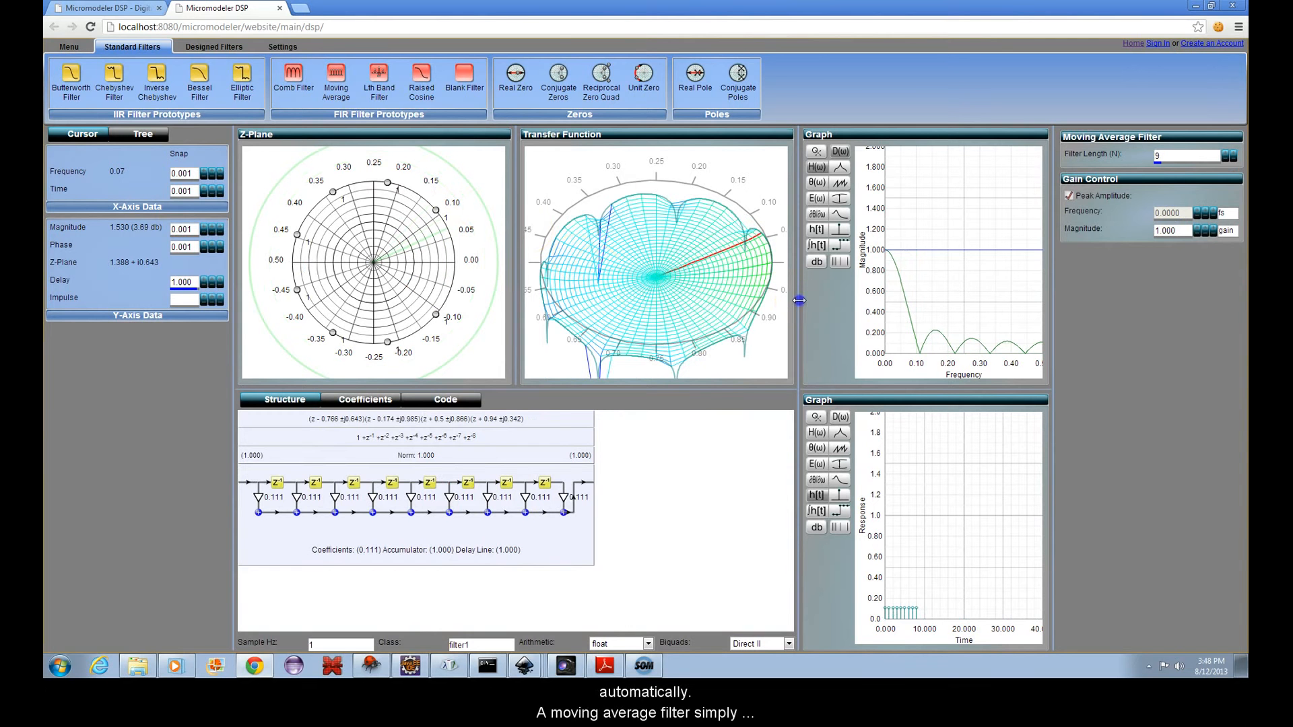
left_click_drag(791, 301, 672, 301)
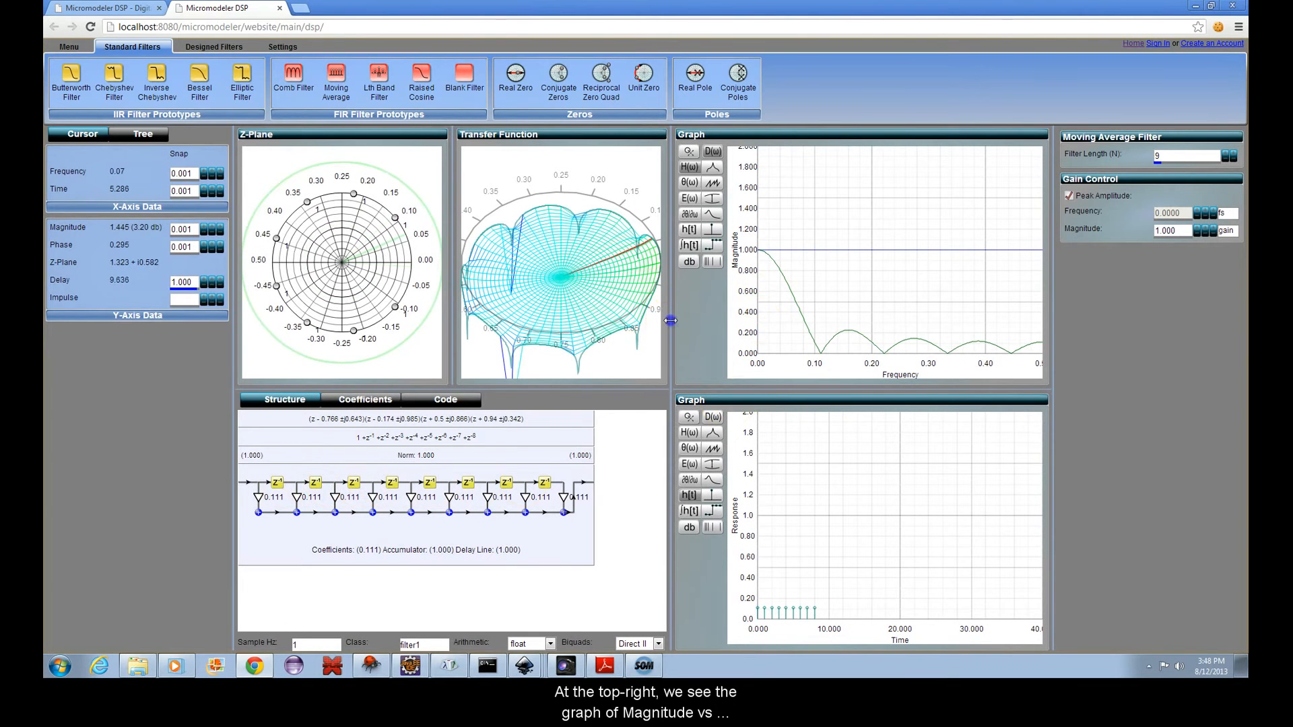
left_click_drag(620, 323, 618, 324)
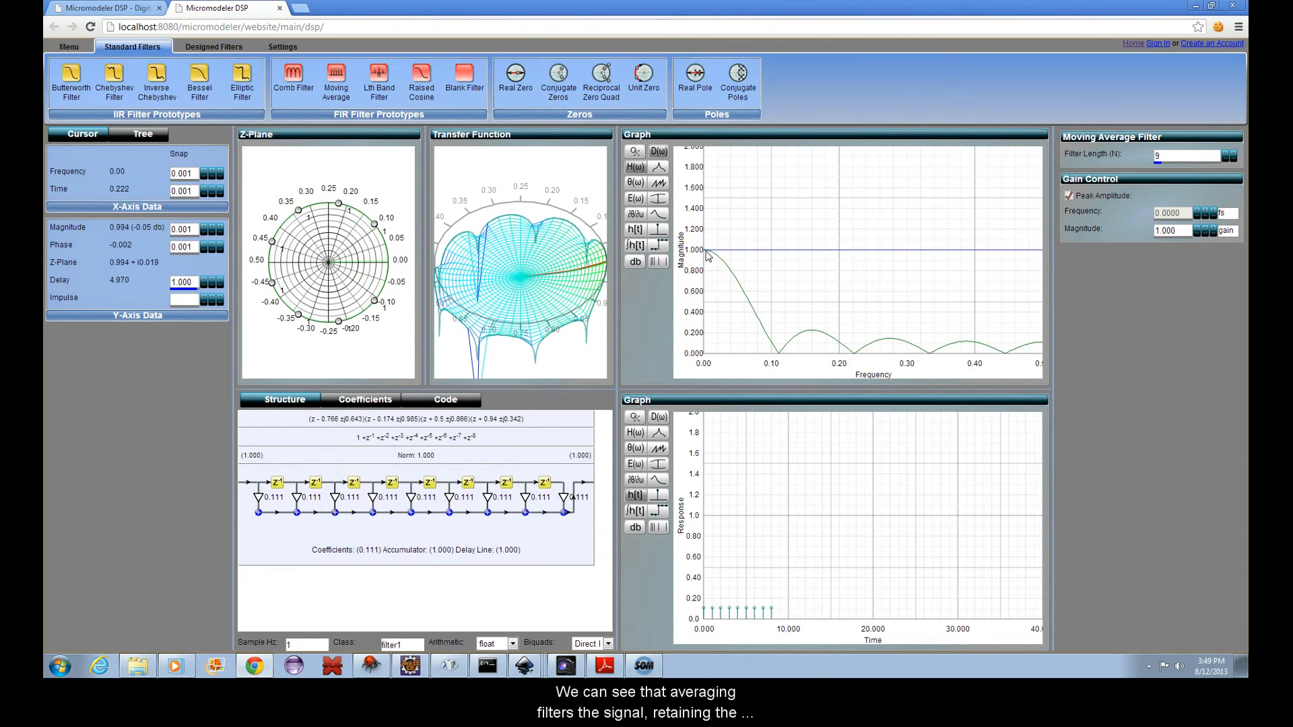
- Examine the moving average filter's magnitude response, tracing it from the lowest frequencies up to the highest ones
left_click(751, 252)
left_click(774, 315)
left_click(770, 352)
left_click_drag(733, 355, 706, 353)
left_click(705, 289)
left_click_drag(704, 255, 705, 249)
left_click_drag(788, 321, 1023, 332)
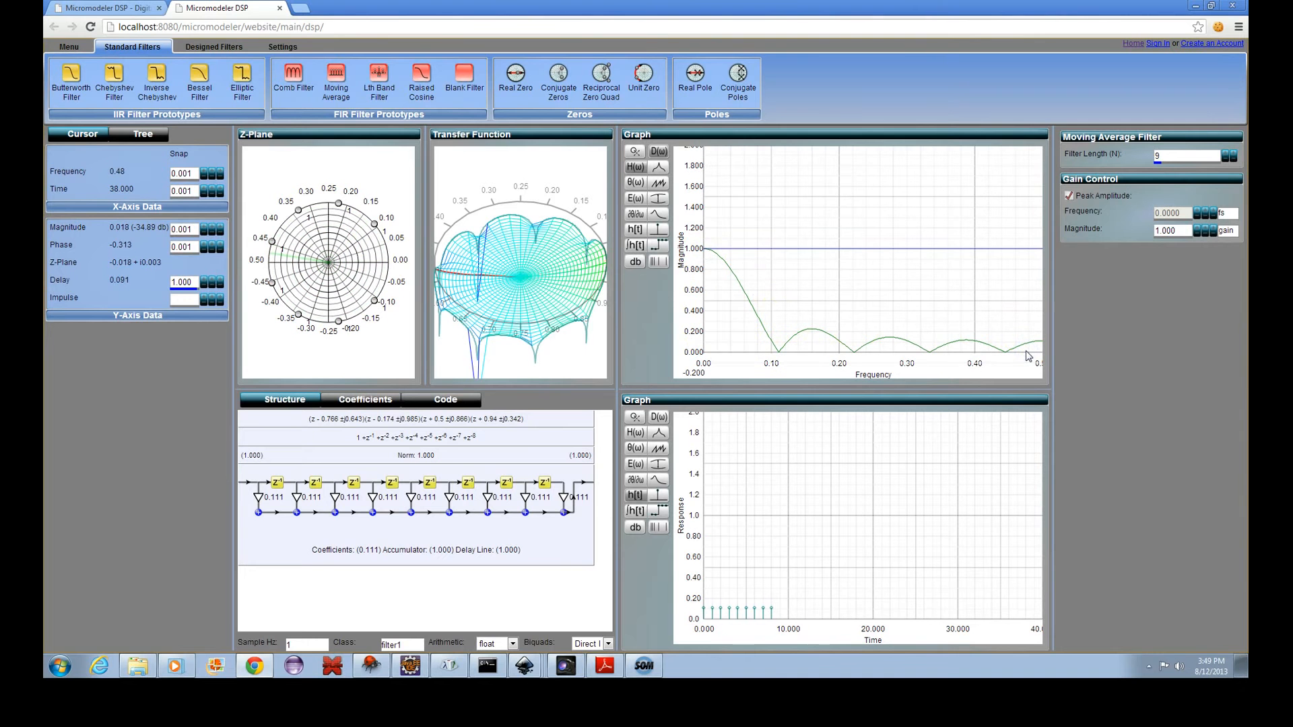
left_click(961, 301)
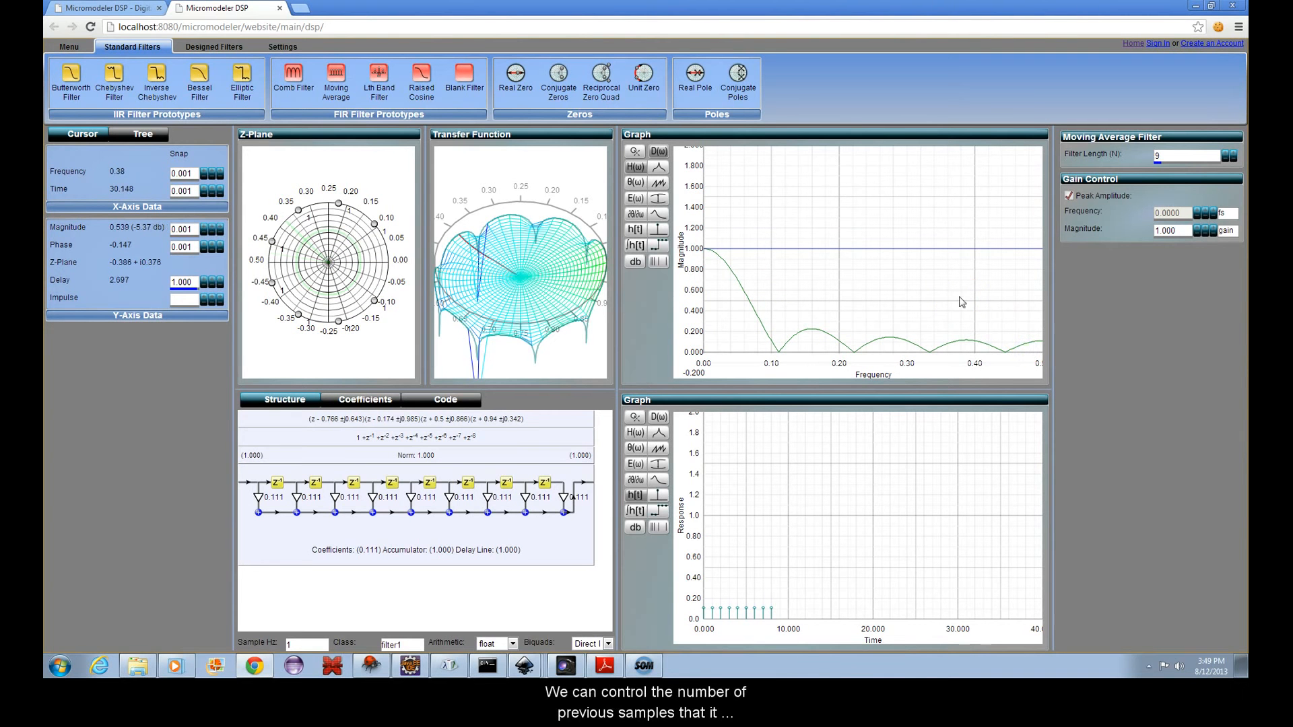
- Try moving average filter lengths of 10, 39 and 19
left_click(1235, 156)
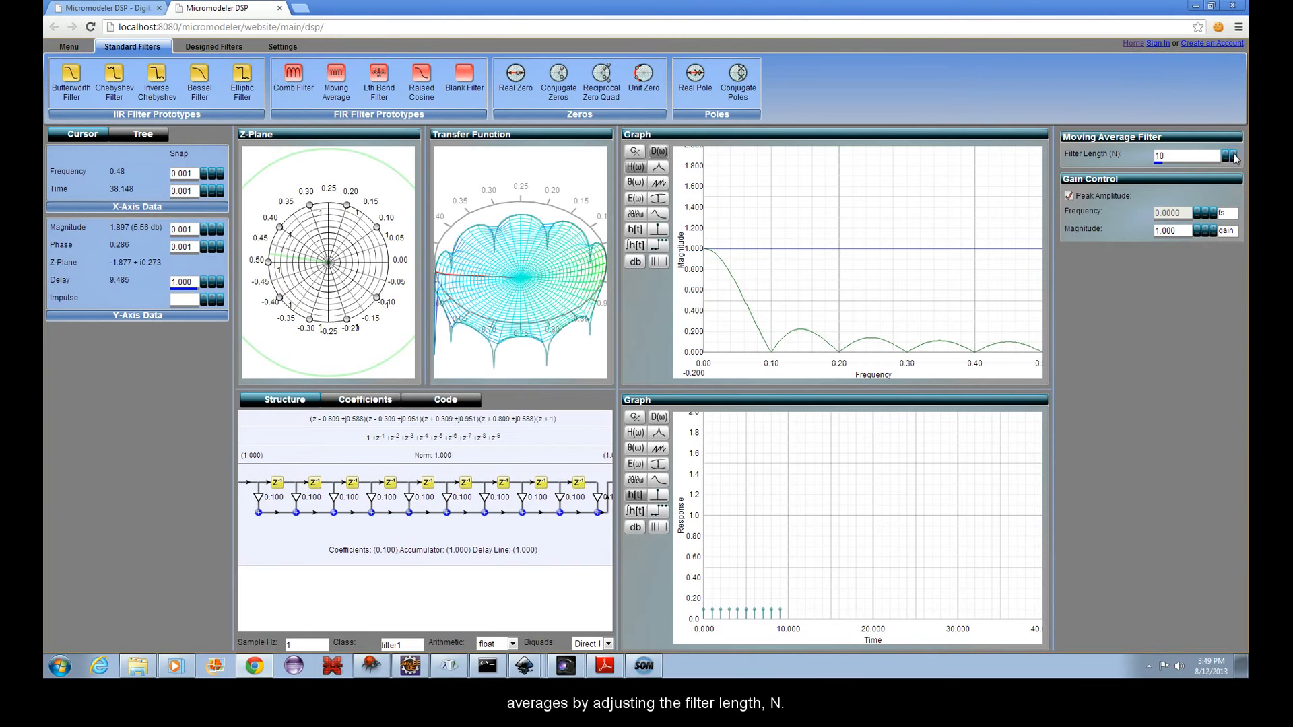
left_click(1228, 158)
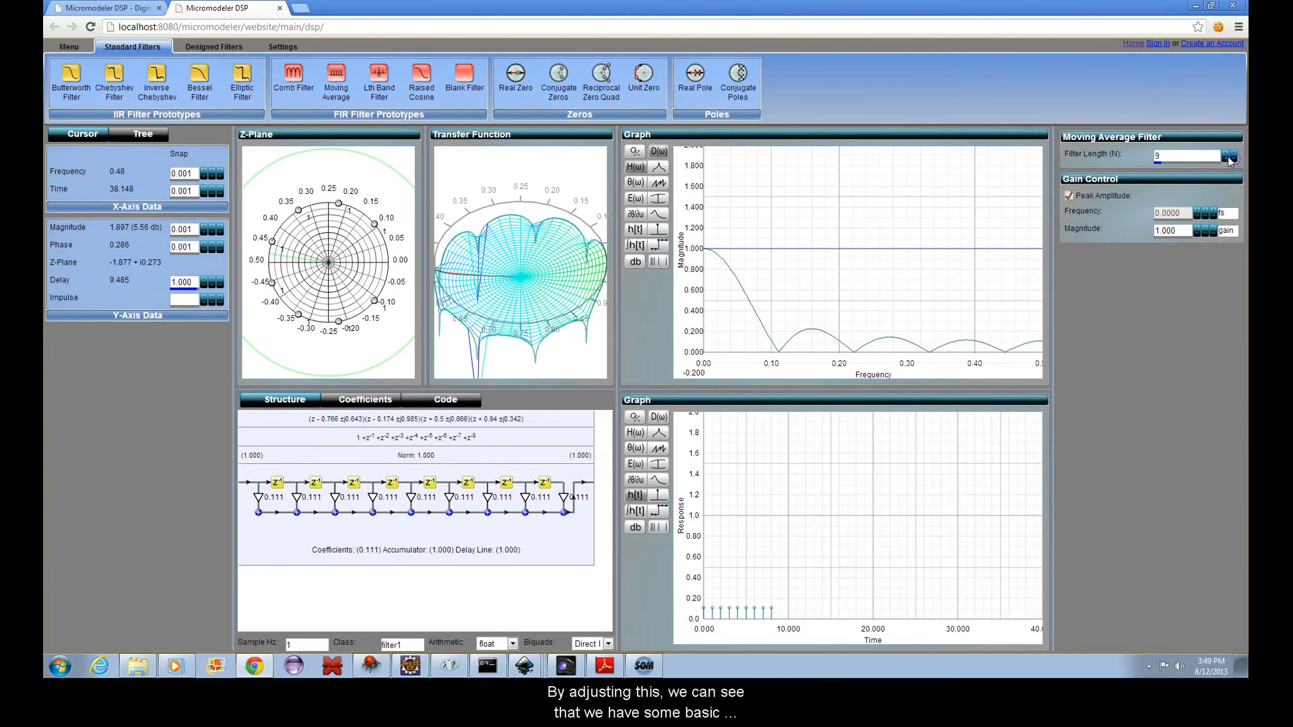
left_click(1226, 156)
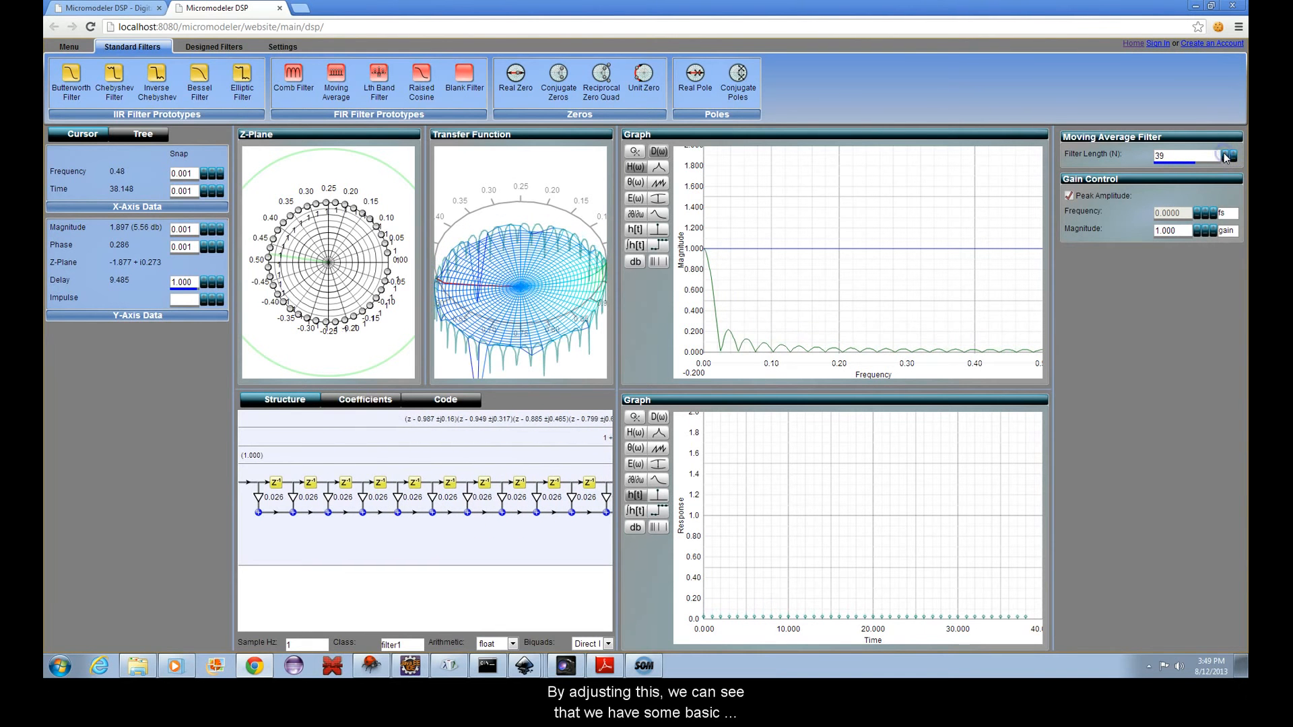
left_click(1225, 160)
left_click(1225, 160)
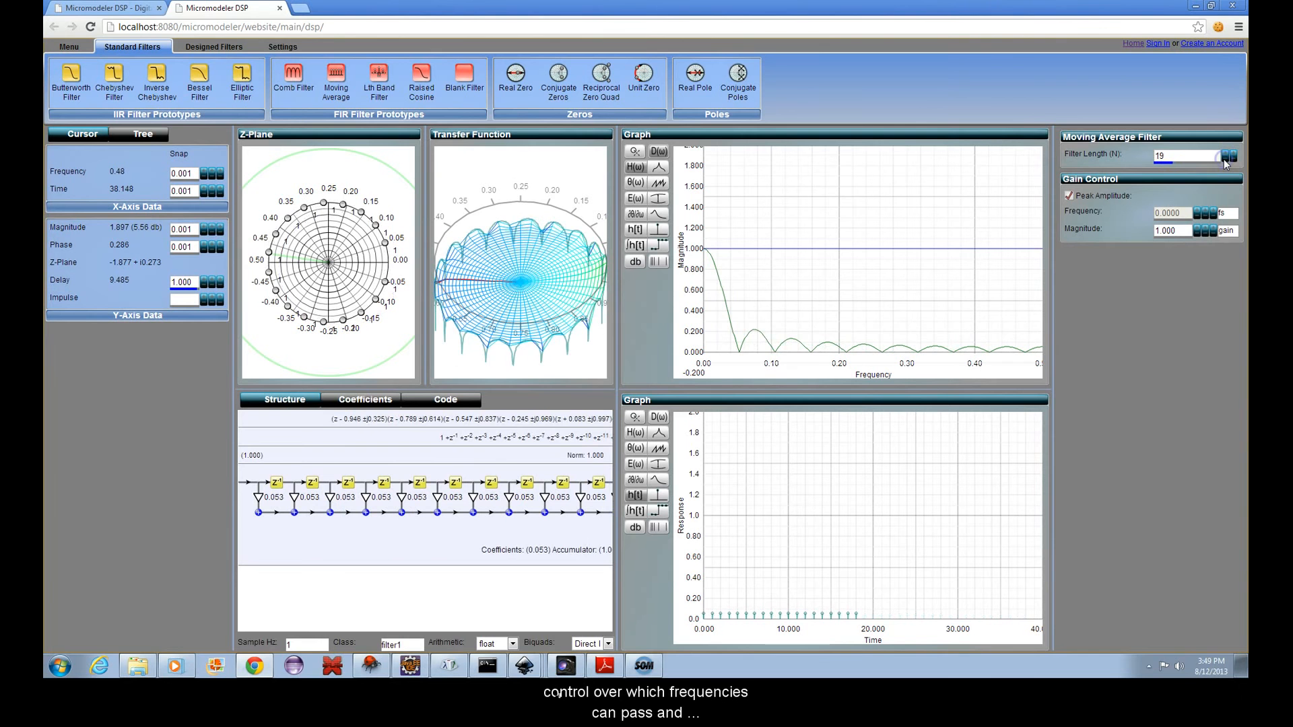
- Reduce the moving average filter length to 5
left_click(1232, 162)
left_click(1233, 162)
left_click(1234, 162)
left_click(1234, 162)
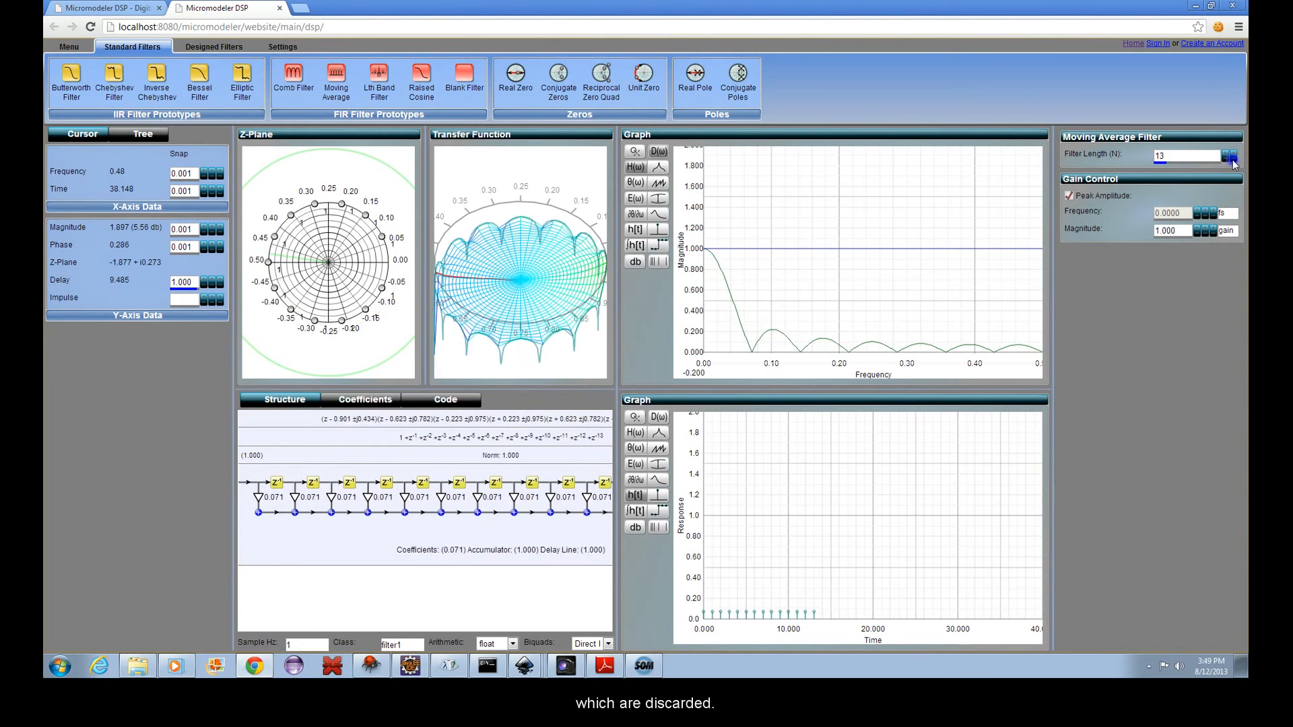
left_click(1234, 162)
left_click(1234, 162)
left_click(1234, 162)
left_click(1233, 162)
left_click(1233, 161)
left_click(1234, 162)
left_click(1233, 162)
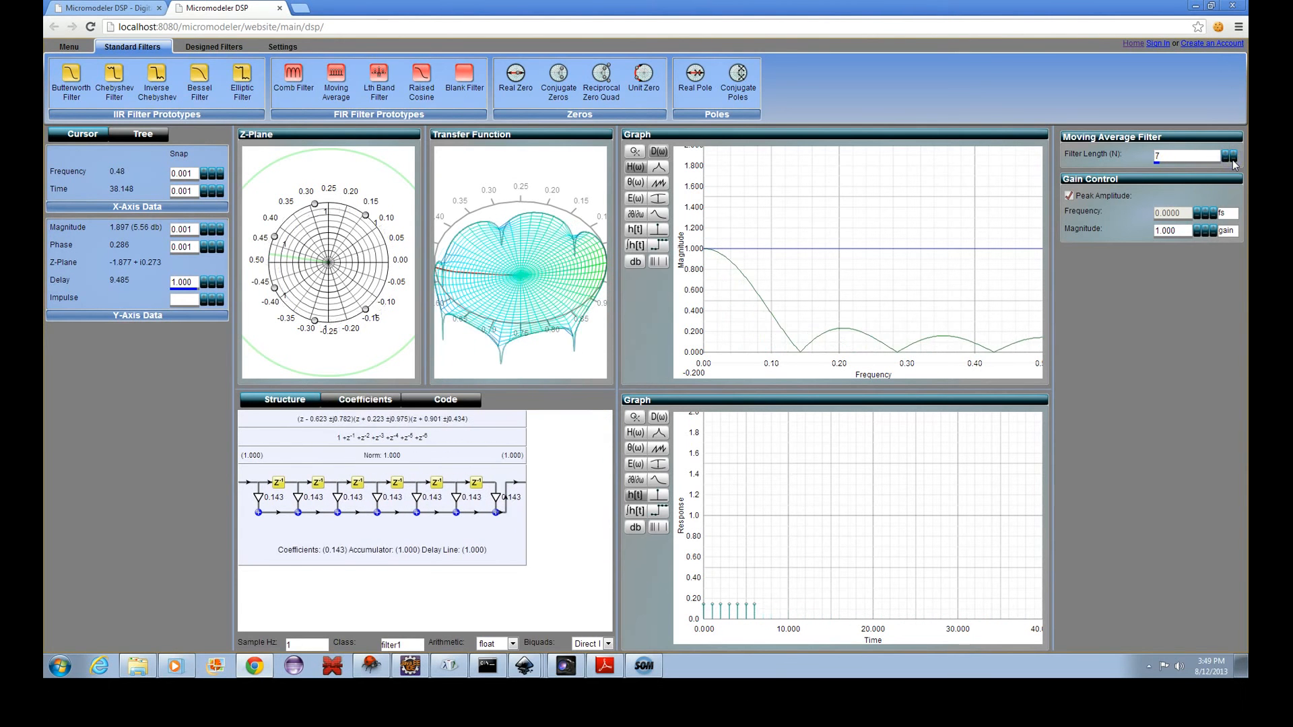
left_click(1234, 162)
left_click(1233, 161)
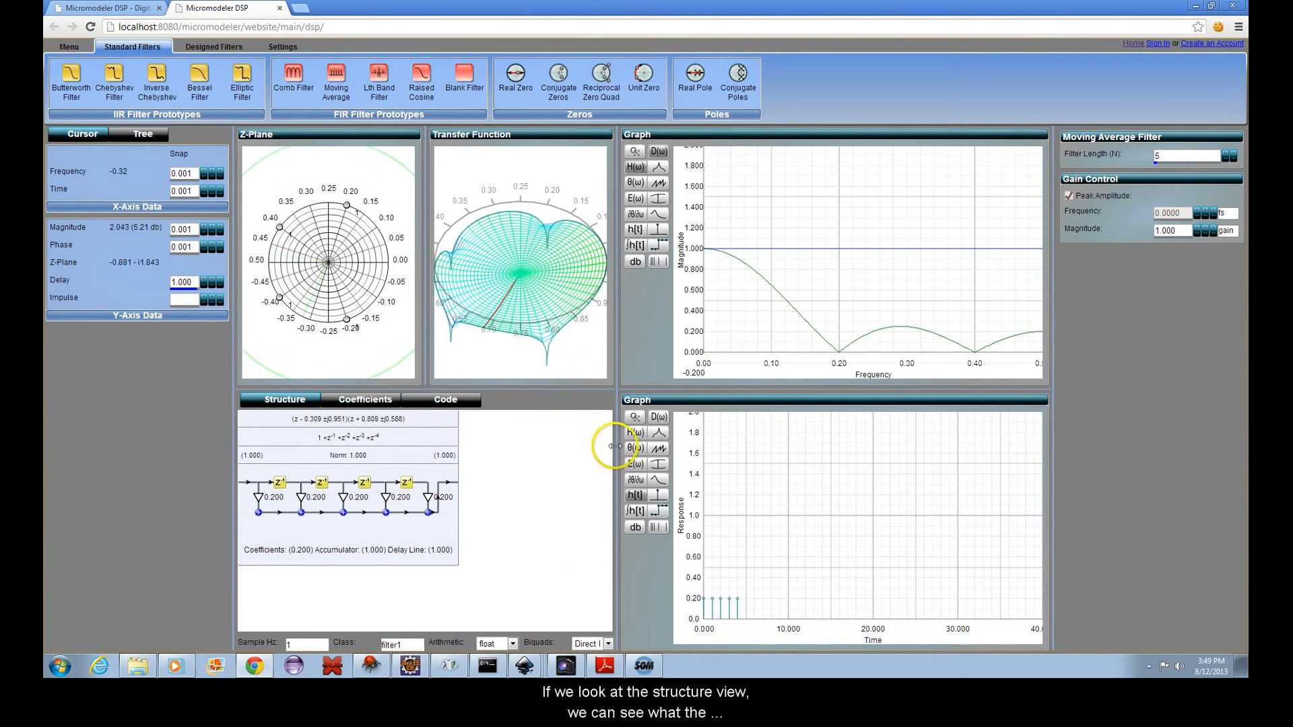
- Enlarge and center the moving average structure diagram and examine its delay line, taps and summed output
left_click_drag(740, 454, 744, 453)
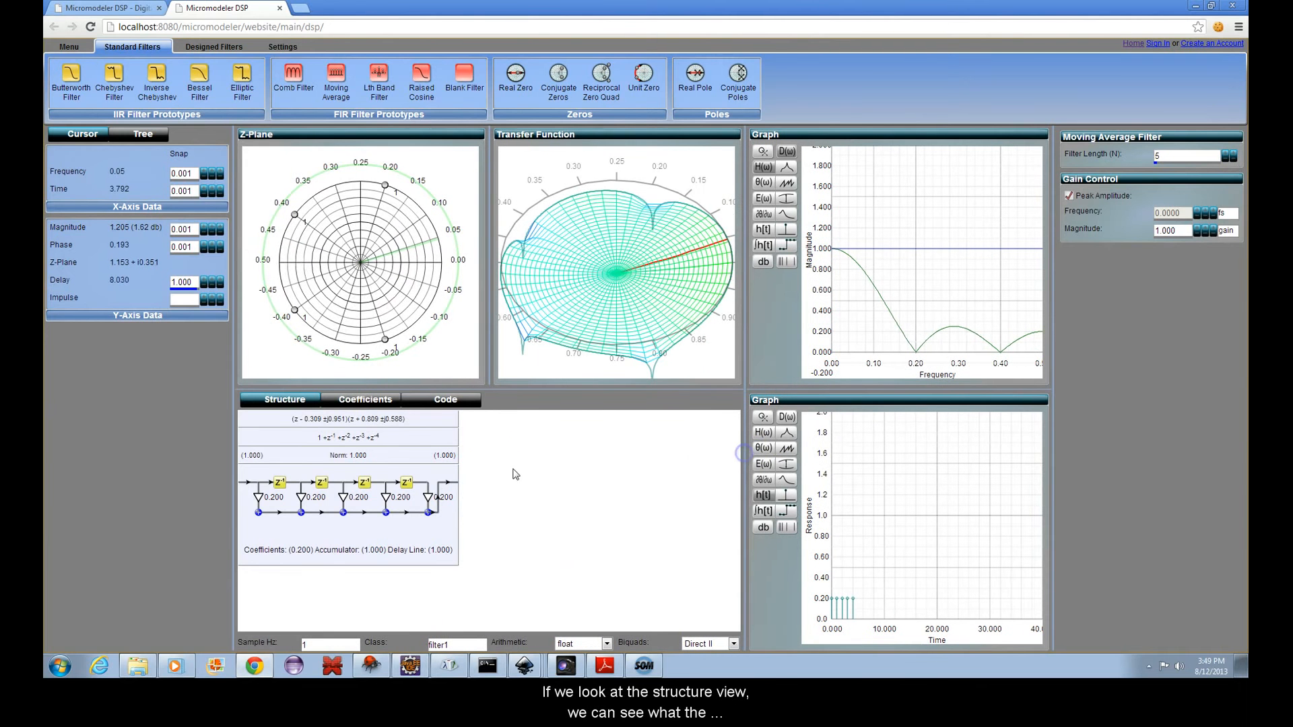
left_click_drag(474, 463, 693, 501)
scroll(554, 511, "up", 4)
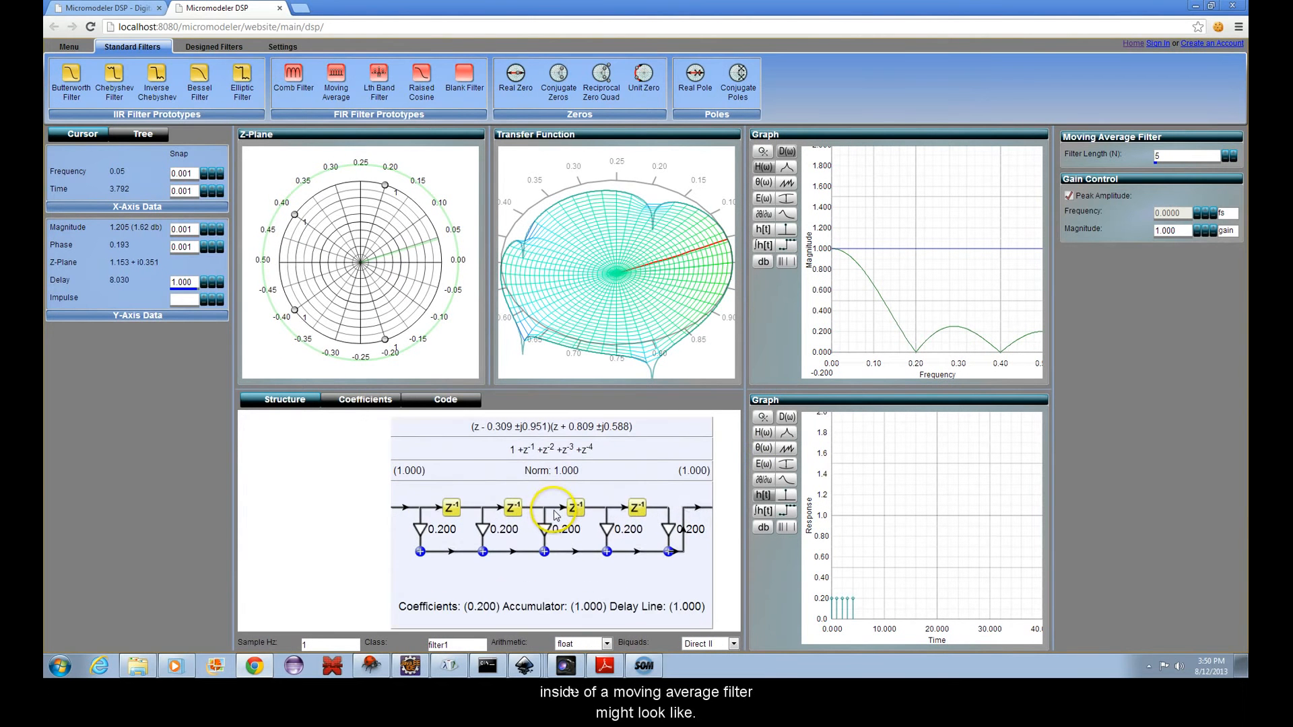
left_click_drag(610, 472, 553, 469)
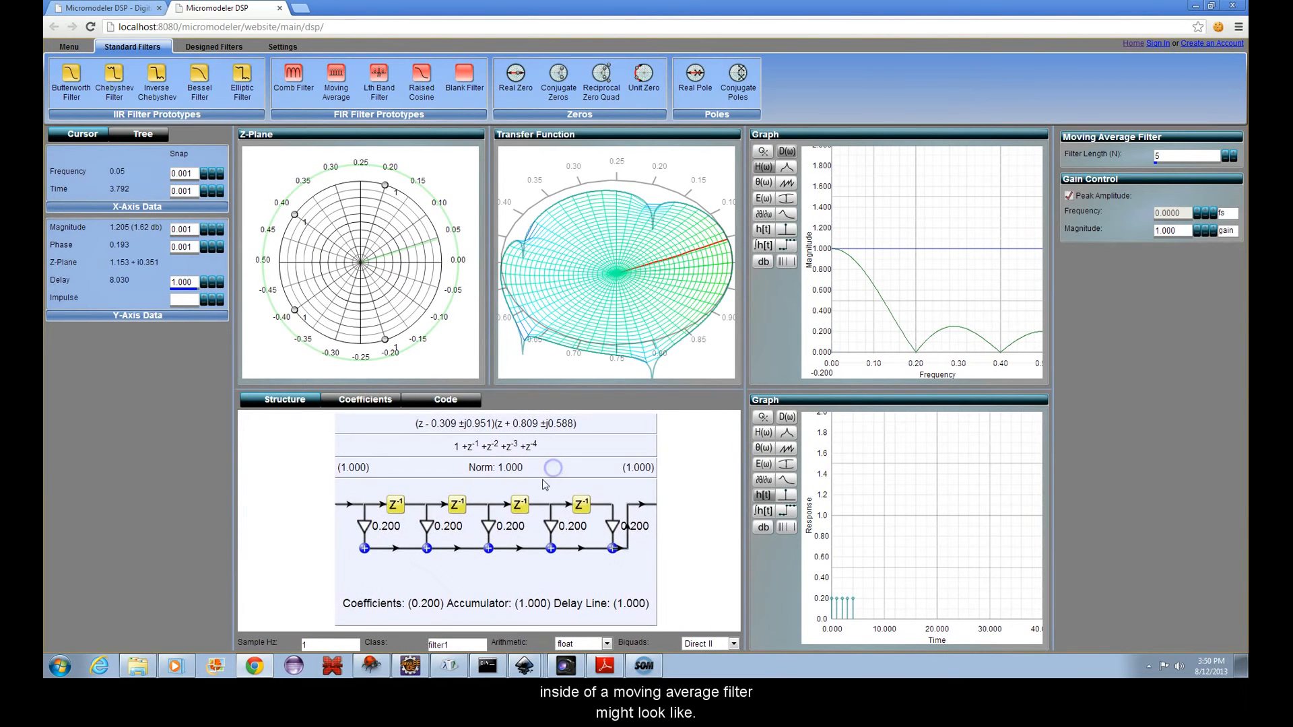
scroll(545, 485, "down", 1)
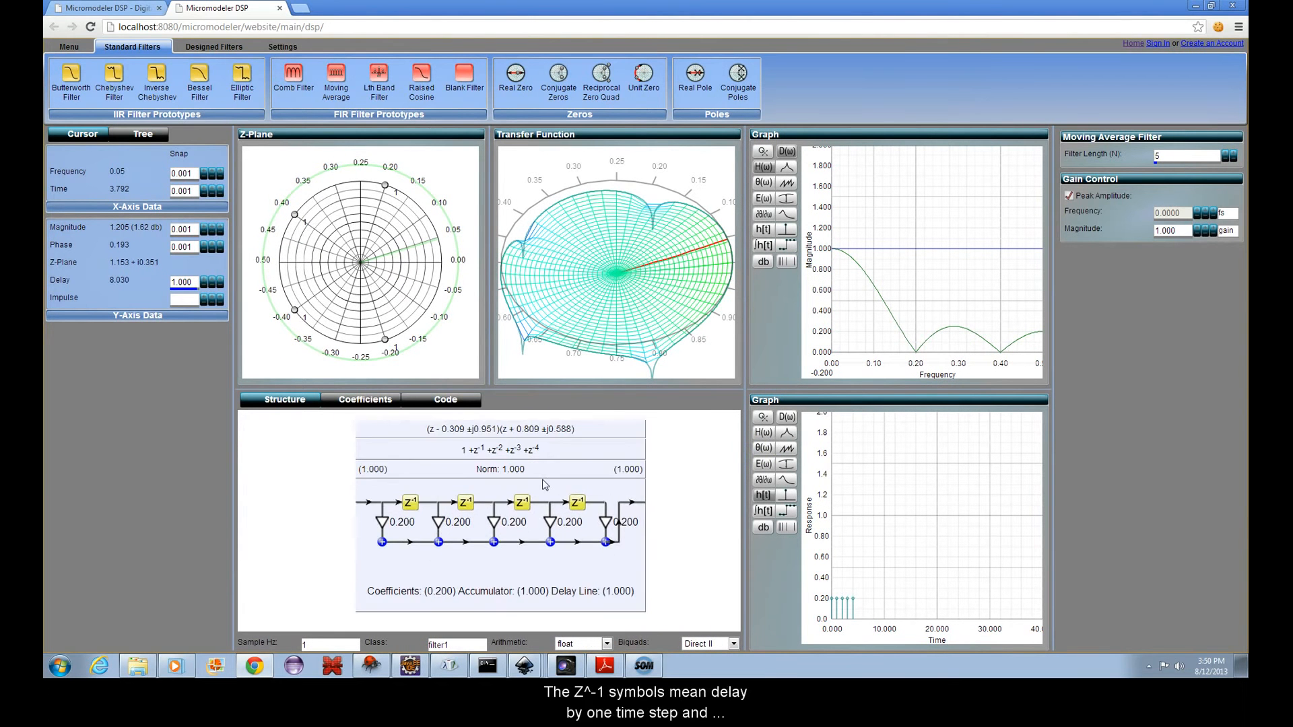
left_click(409, 493)
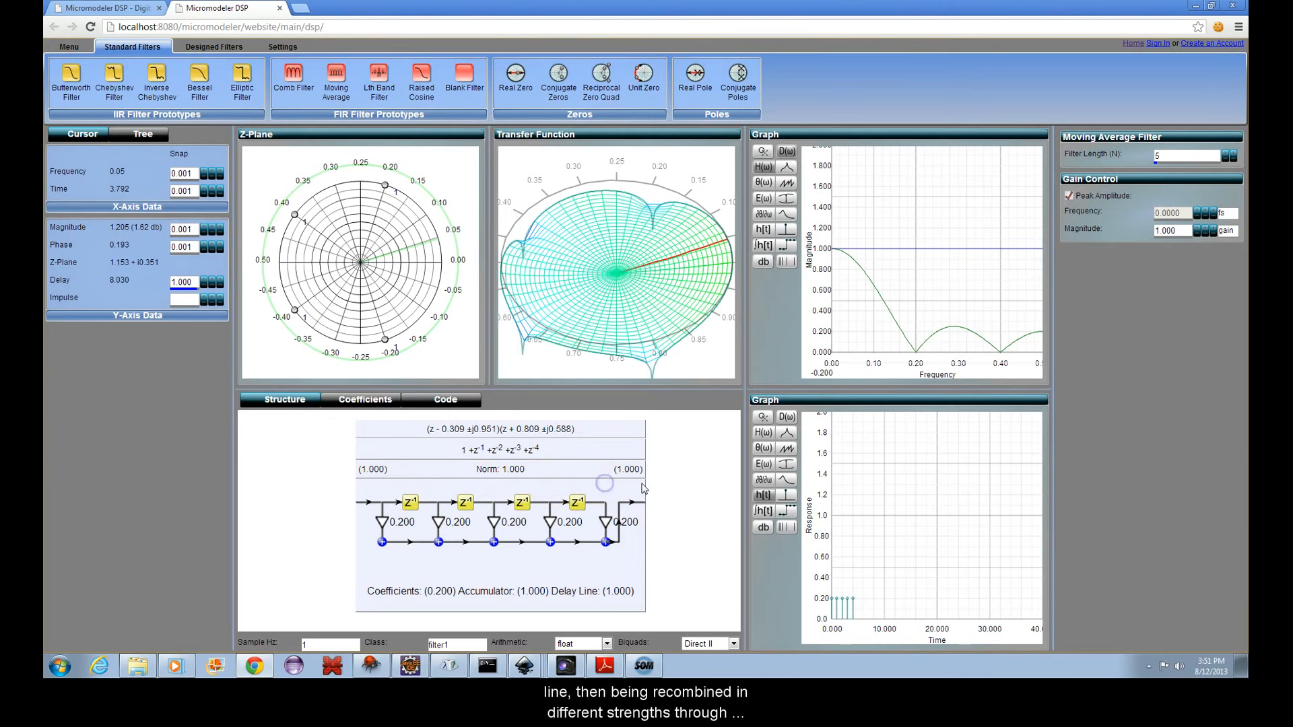
left_click(372, 543)
left_click(434, 548)
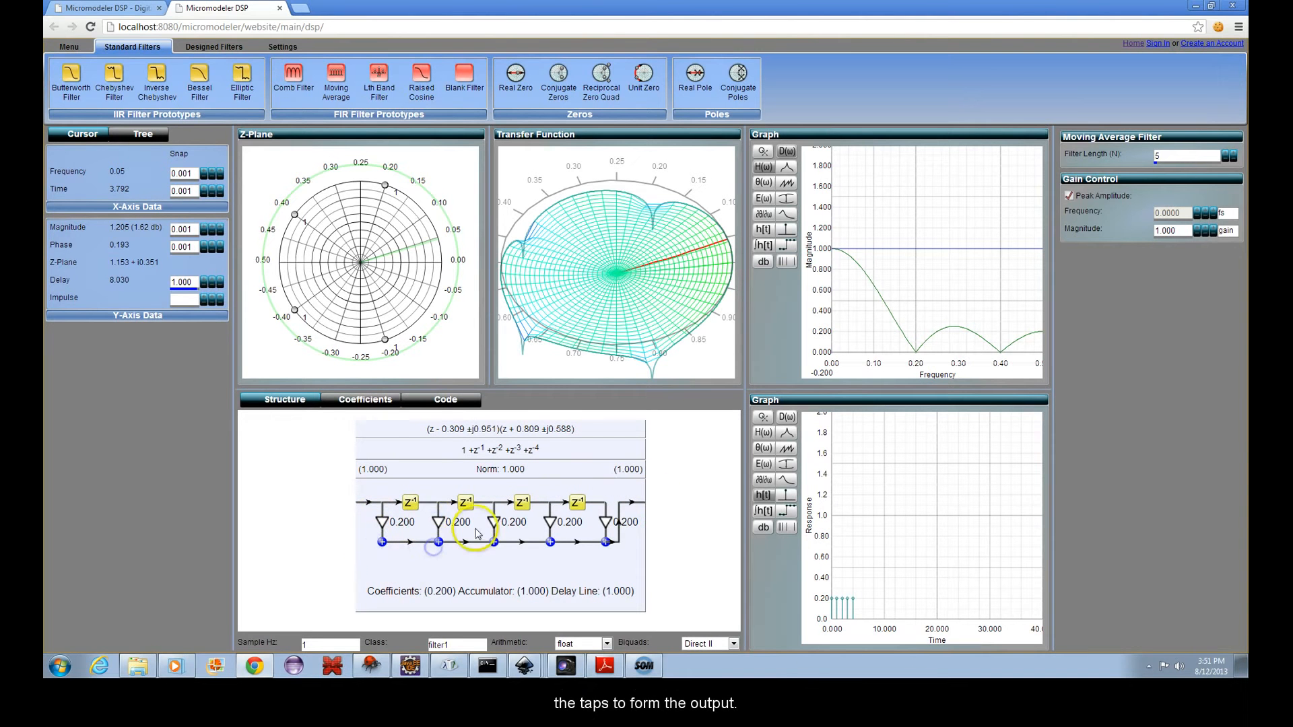
left_click(481, 520)
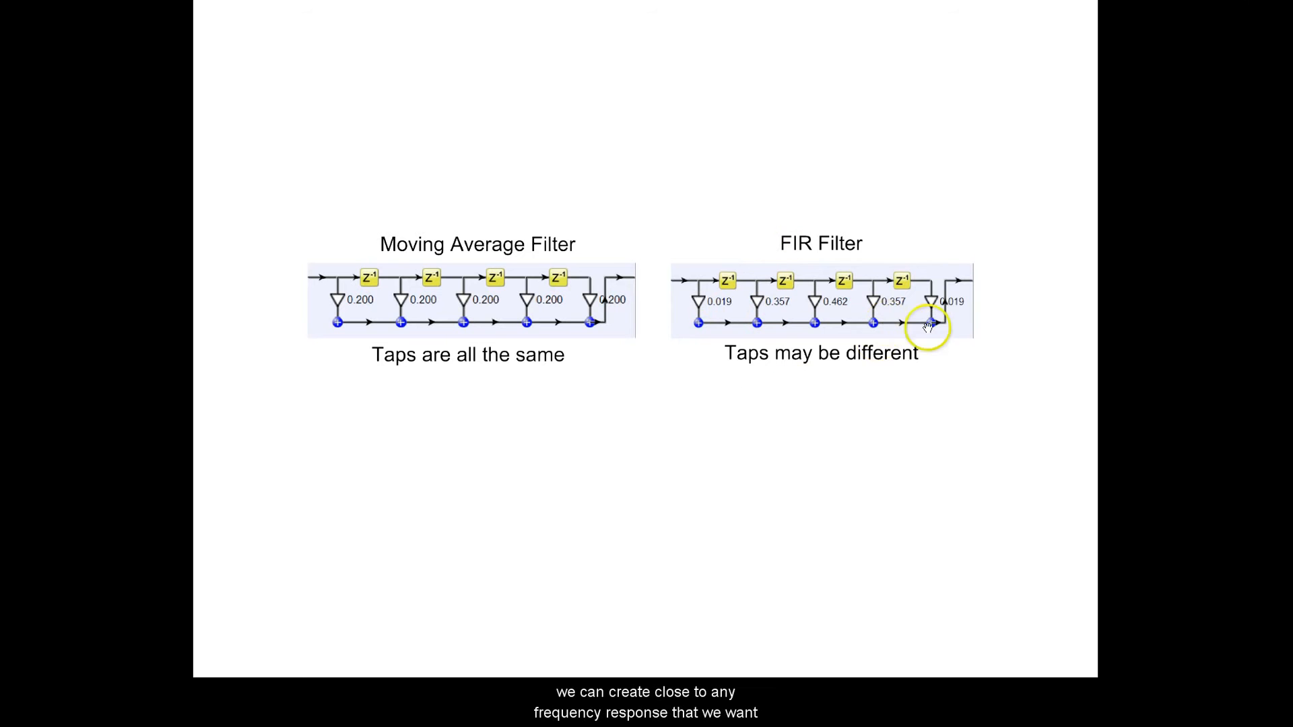
left_click(974, 312)
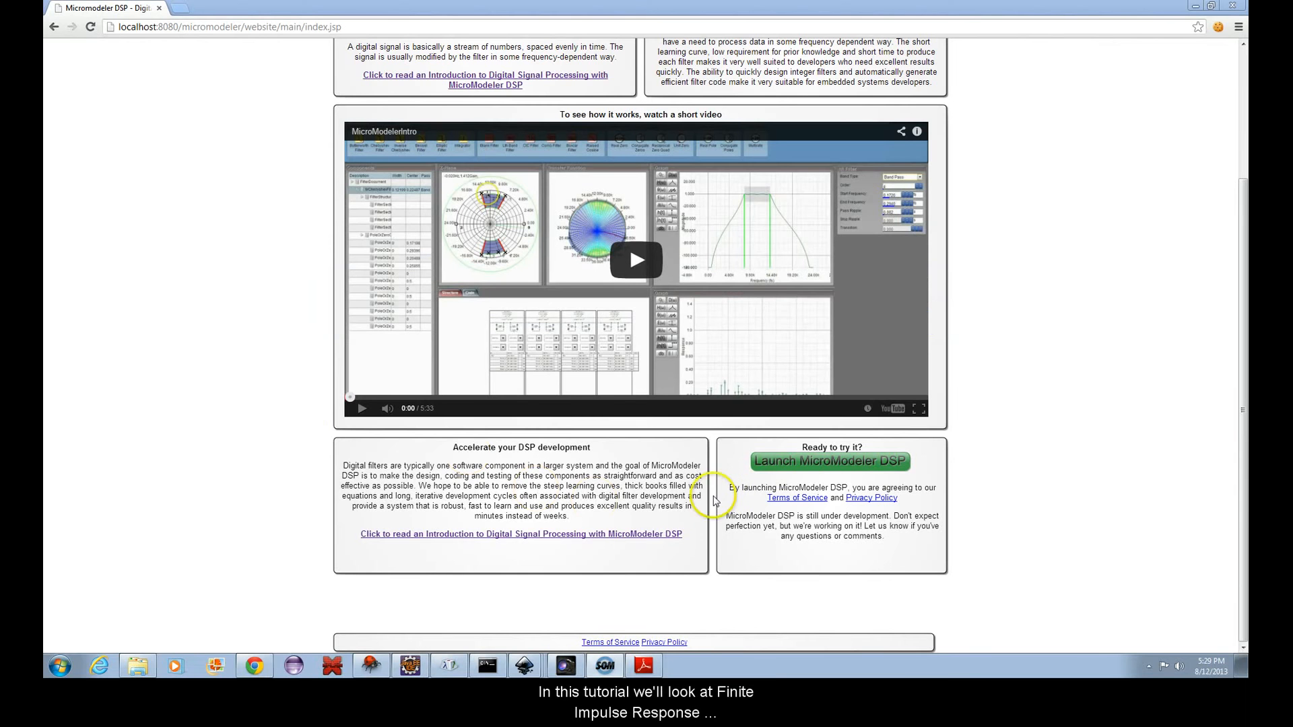
- Launch MicroModeler DSP and place an Equiripple filter designer in the Z-plane, with the frequency and time graphs widened
left_click(810, 464)
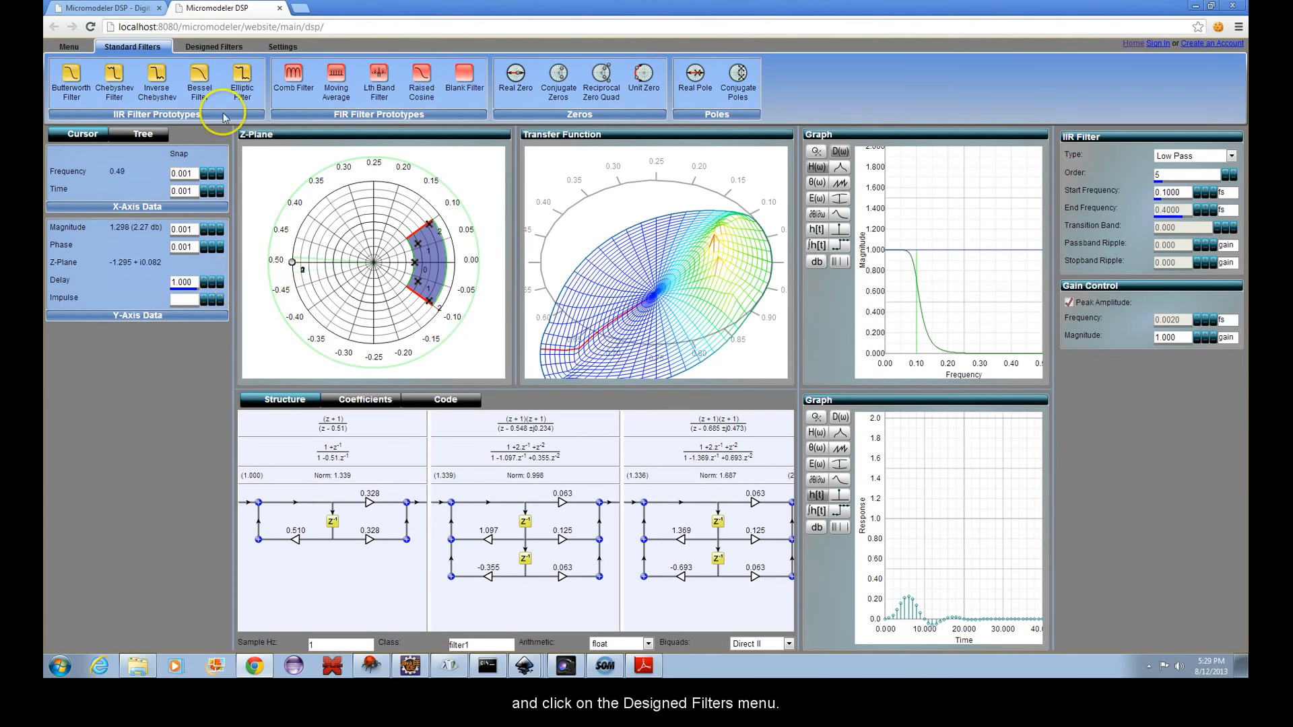
left_click(215, 47)
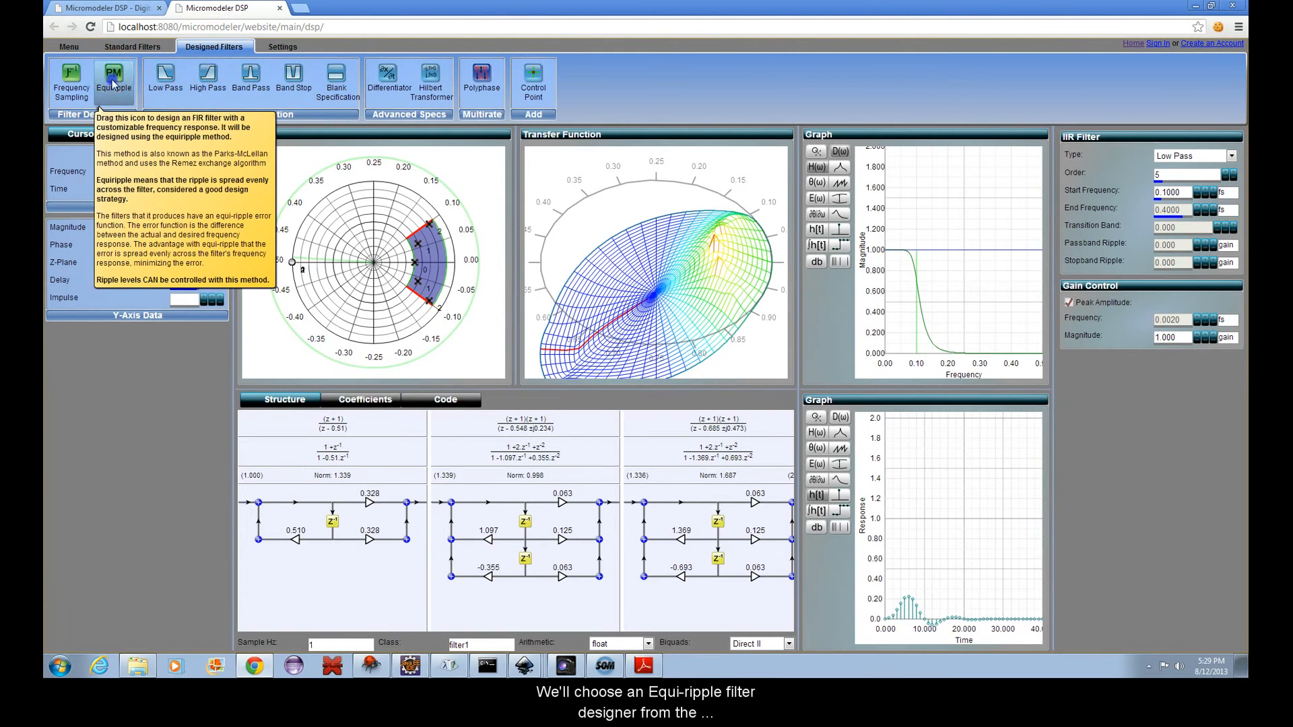
left_click_drag(114, 84, 399, 200)
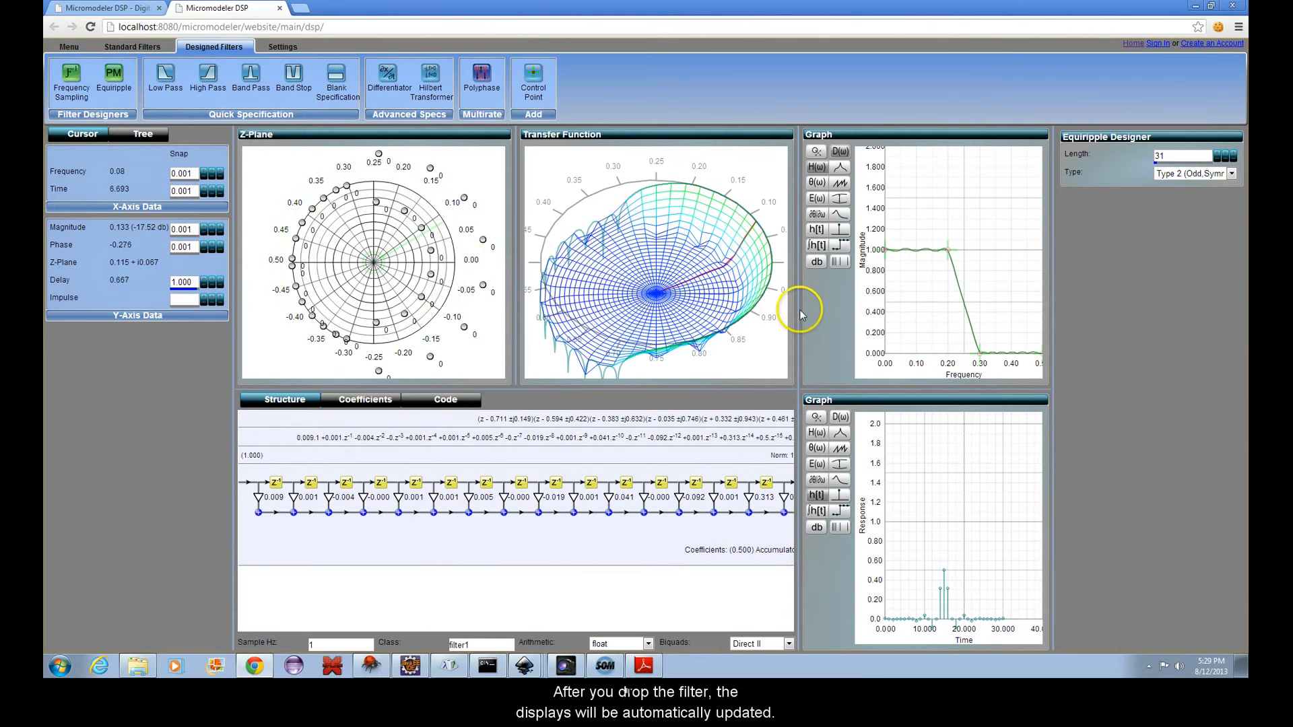
left_click_drag(794, 314, 660, 319)
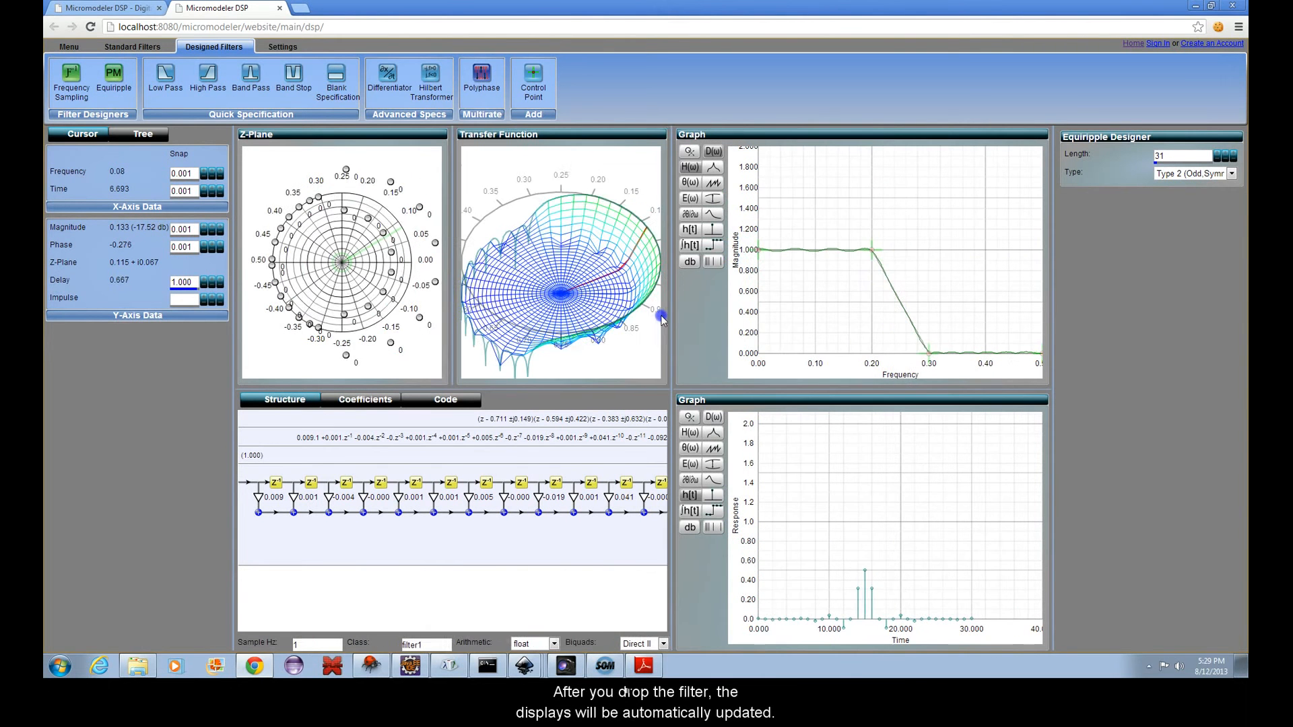
- Add two control points at about 1.25 gain and move the passband-edge point to about 0.269 fs and 0.758 gain
left_click(862, 250)
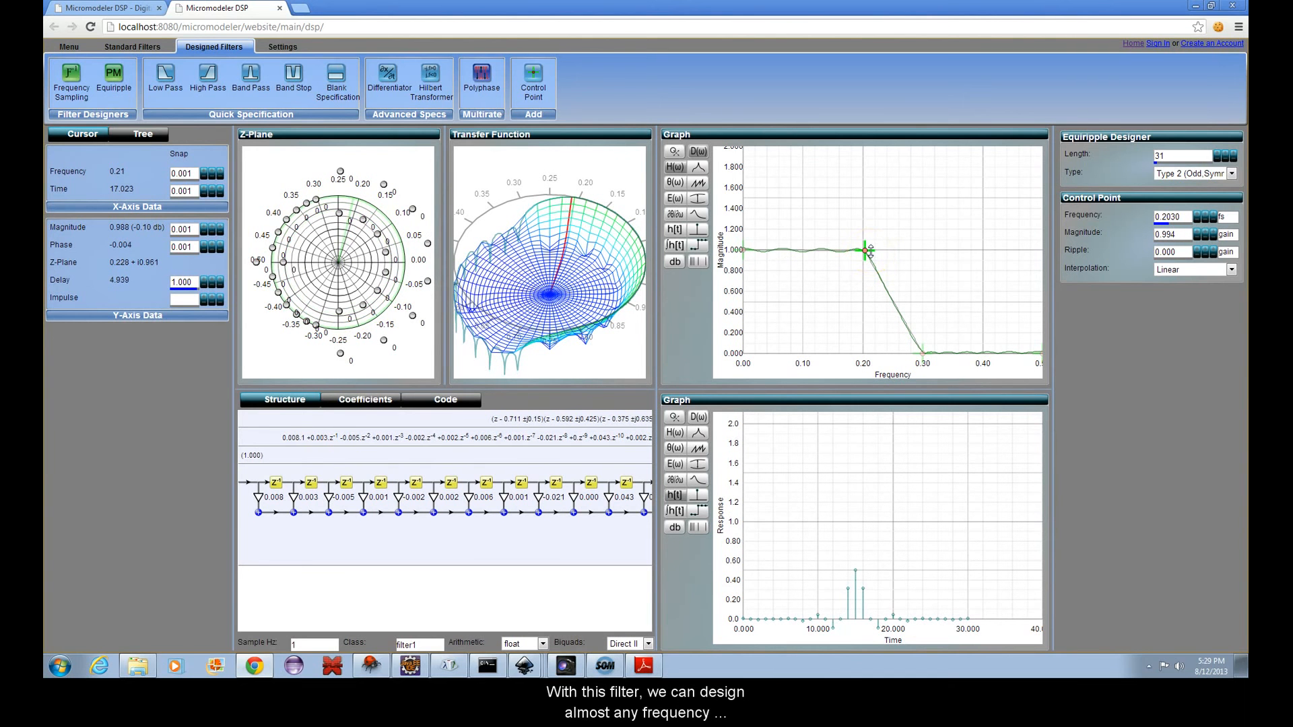
left_click_drag(865, 251, 856, 256)
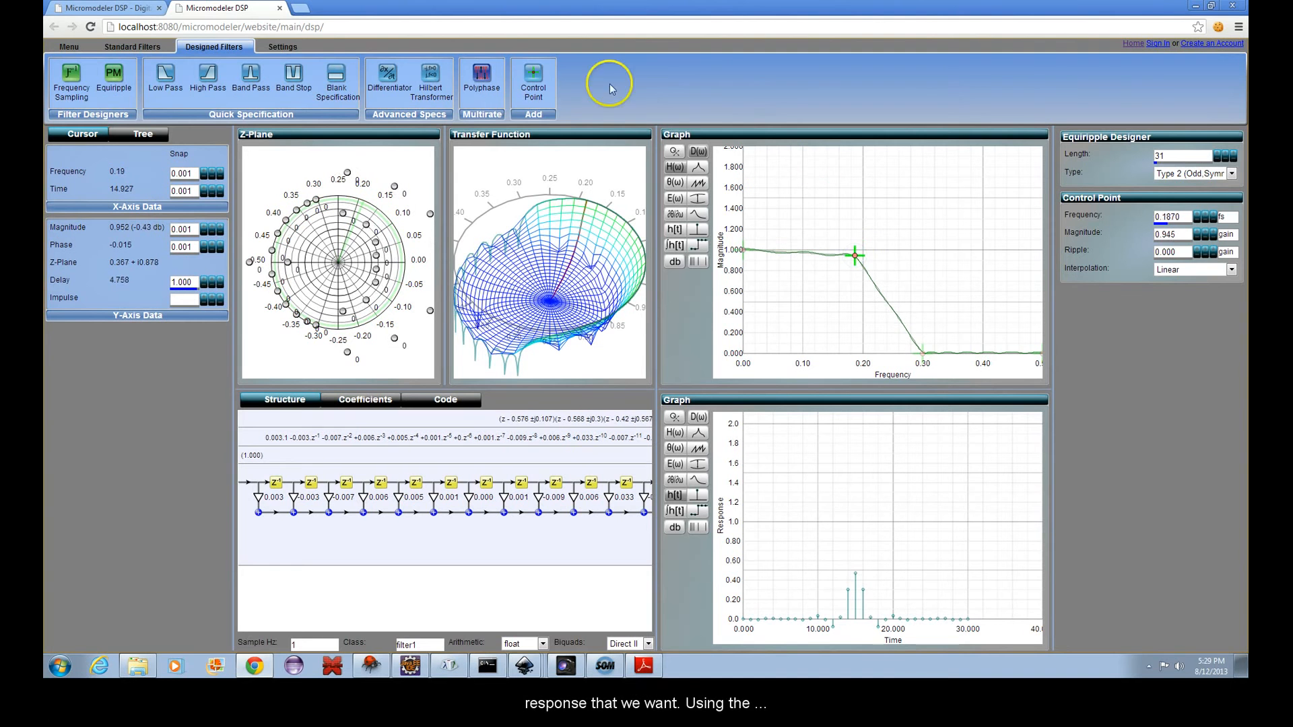
left_click_drag(533, 78, 789, 220)
left_click_drag(534, 75, 851, 224)
left_click(854, 254)
left_click_drag(906, 274, 905, 275)
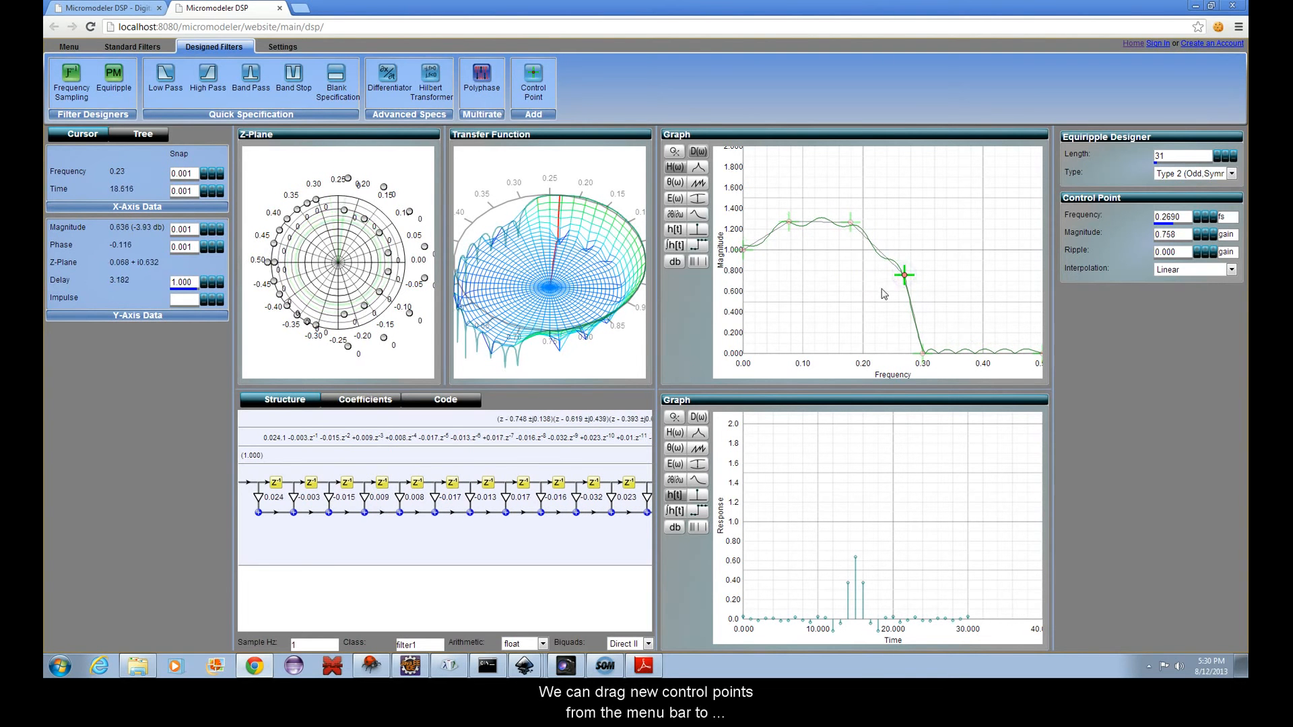
- Move the passband-edge control point to 0.219 fs and 1.000 gain, and insert a control point at about 0.282 fs and 0.545 gain
left_click_drag(525, 76, 852, 217)
left_click_drag(902, 275, 873, 251)
right_click(912, 301)
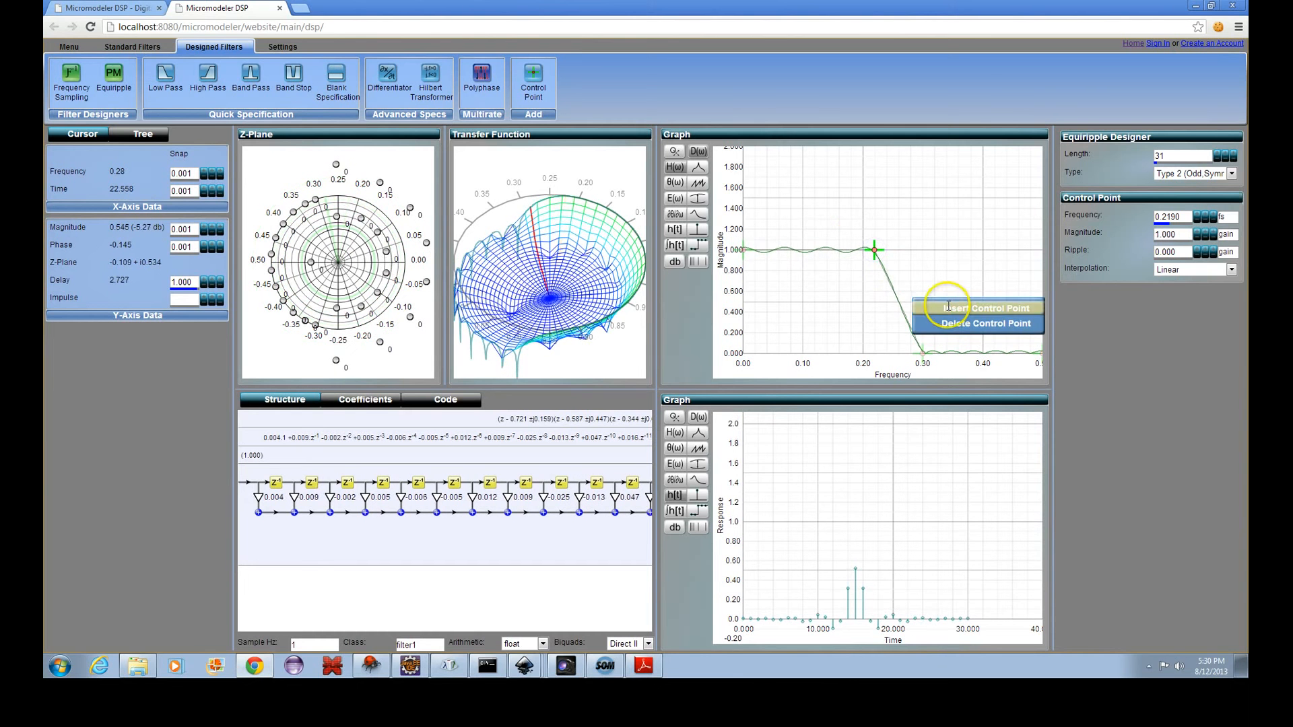
left_click(947, 307)
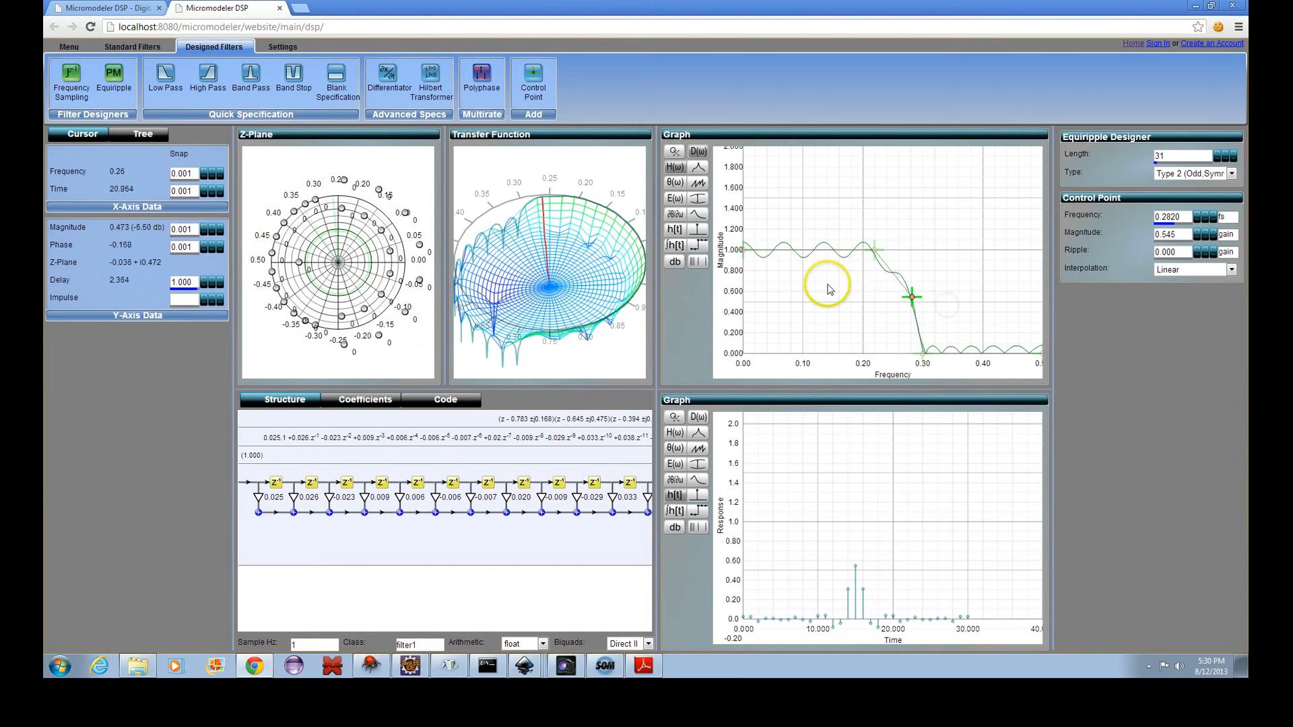
- Delete the passband-edge control point at 0.219 fs and move the remaining transition control point to 0.236 fs and 0.915 gain
right_click(875, 250)
left_click(900, 277)
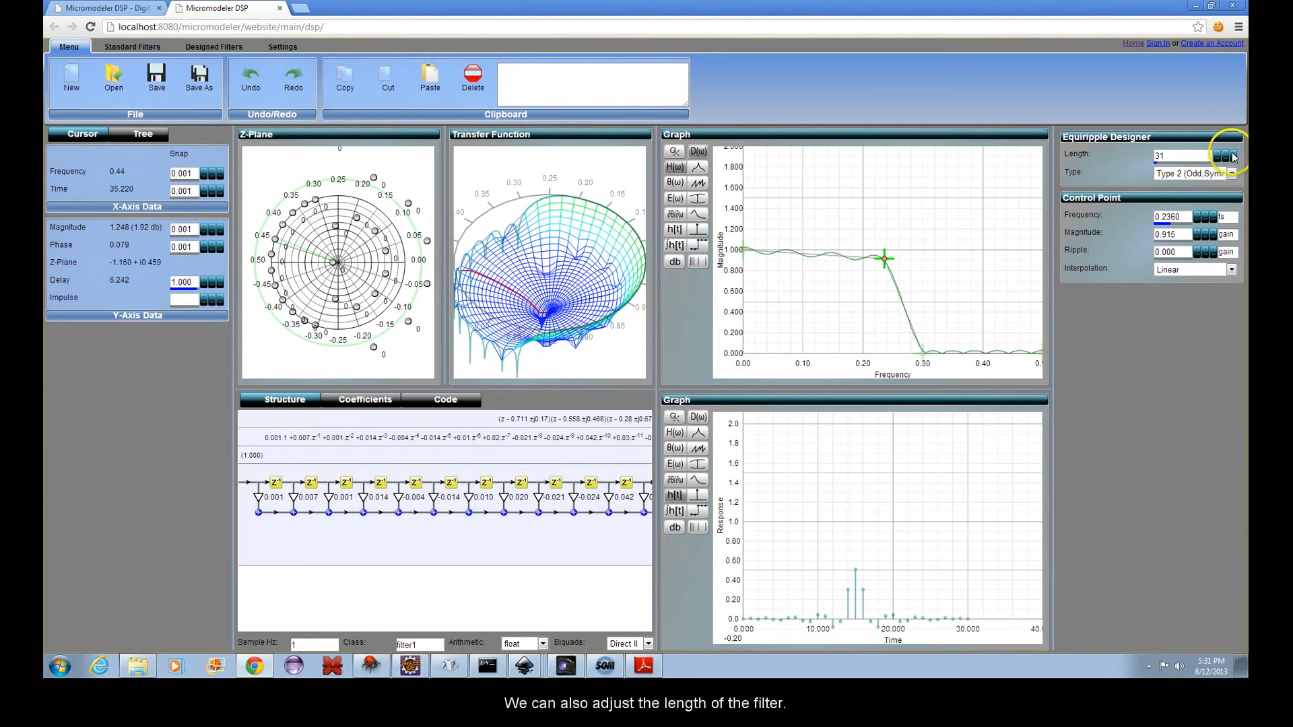
- Increase the equiripple filter's length to 87 in stages and compare the resulting frequency response
left_click(1233, 155)
left_click(1234, 156)
left_click(1234, 156)
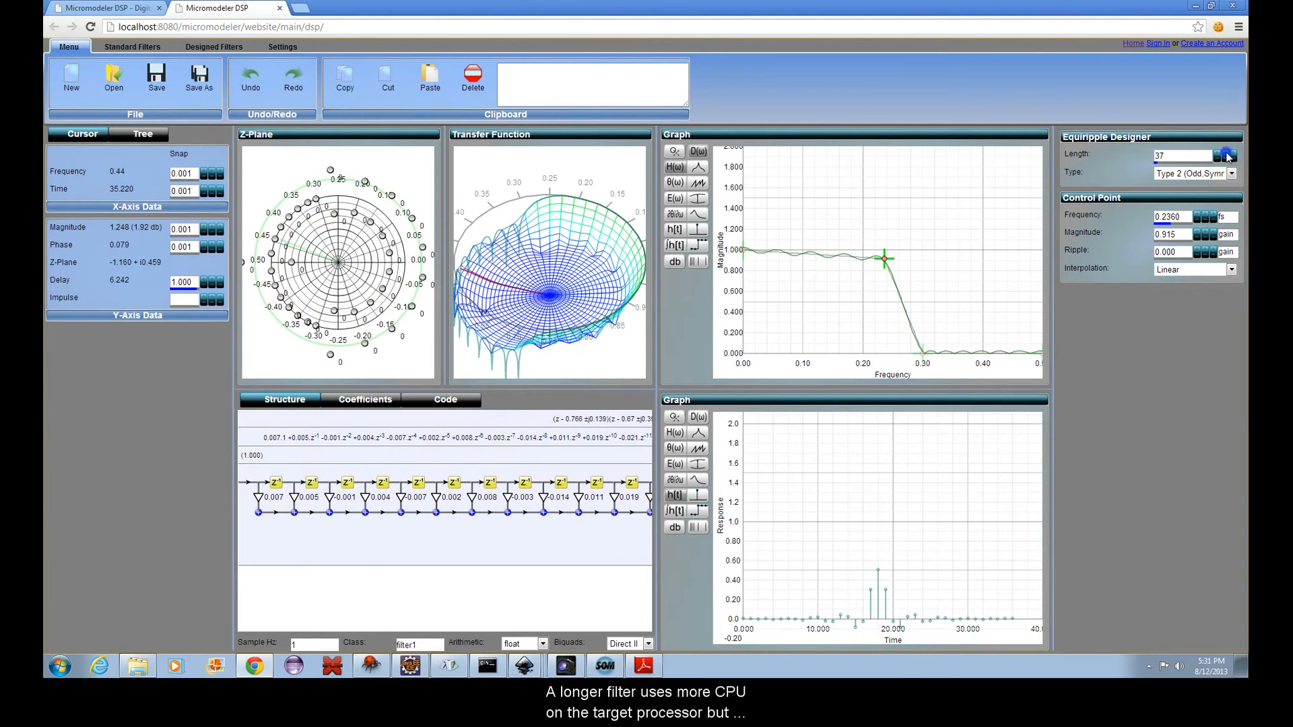
left_click(1228, 156)
left_click(1228, 157)
left_click(1227, 156)
left_click(1228, 157)
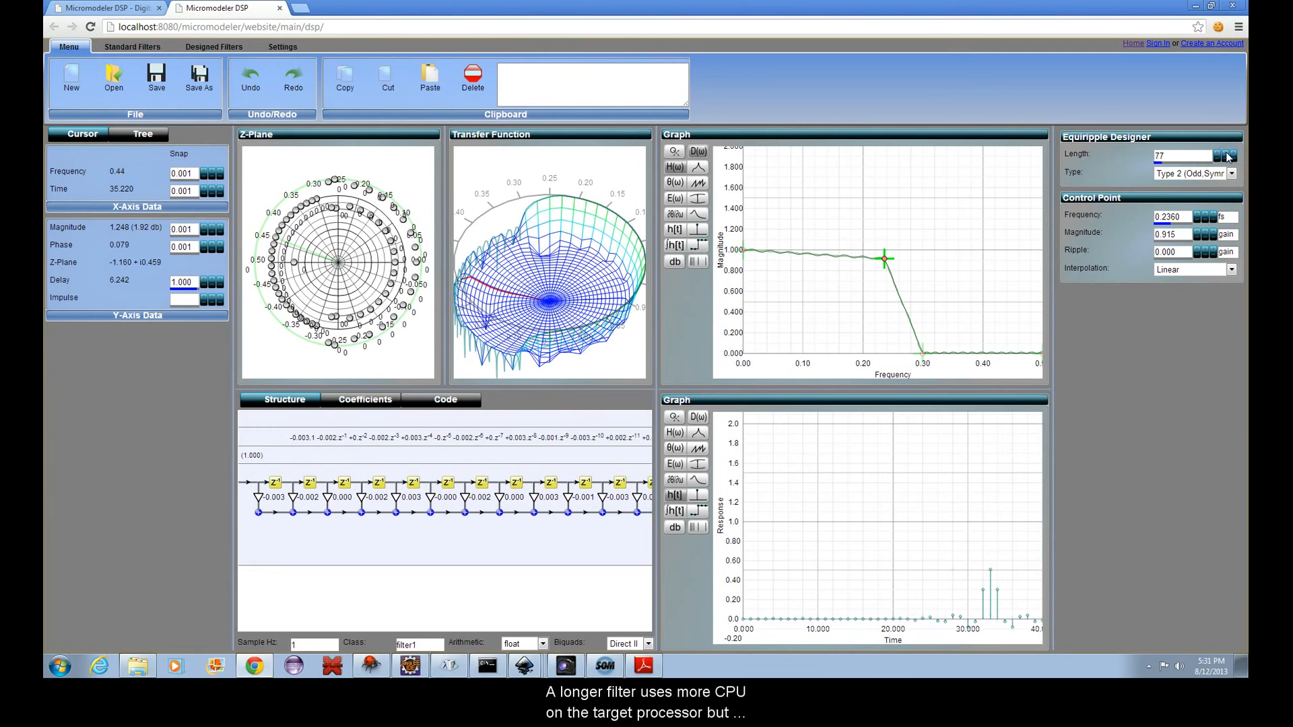
left_click(1228, 157)
left_click(1227, 156)
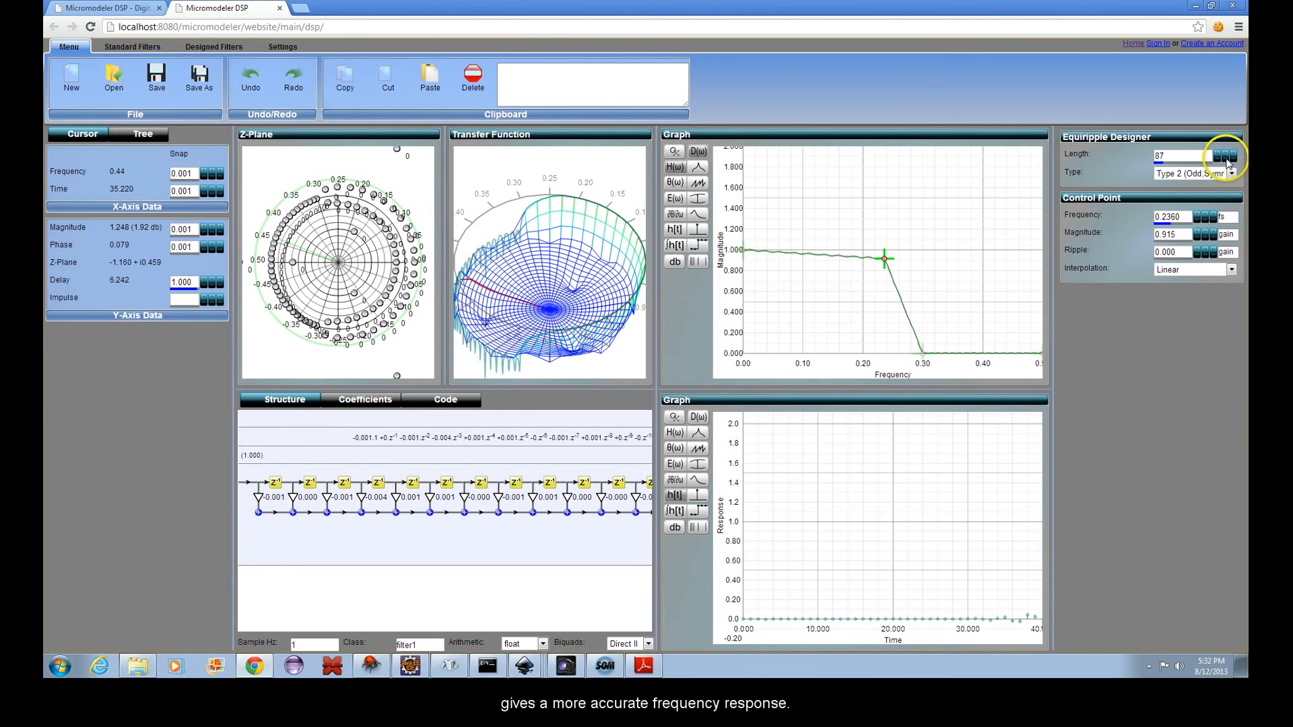
- Set the equiripple filter's length to 57
left_click(1219, 156)
left_click(1219, 156)
left_click(1219, 156)
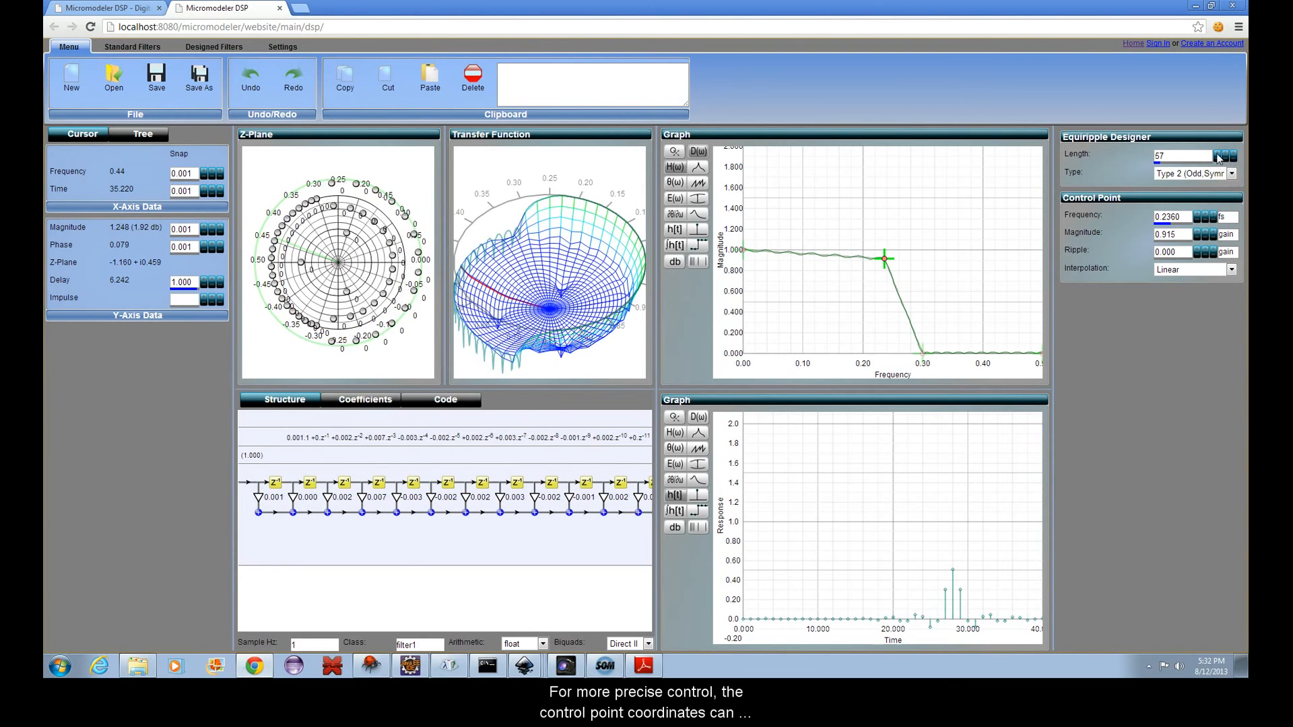
left_click(1220, 159)
left_click(1220, 161)
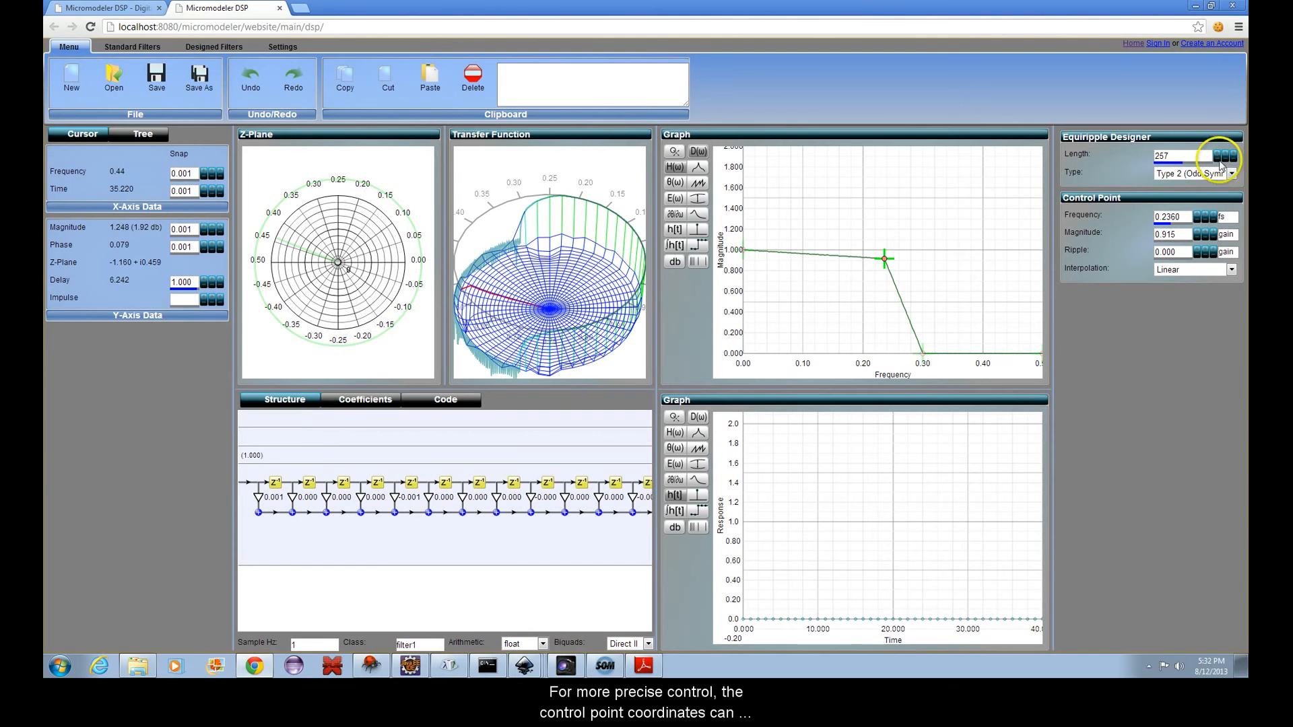
left_click(1219, 162)
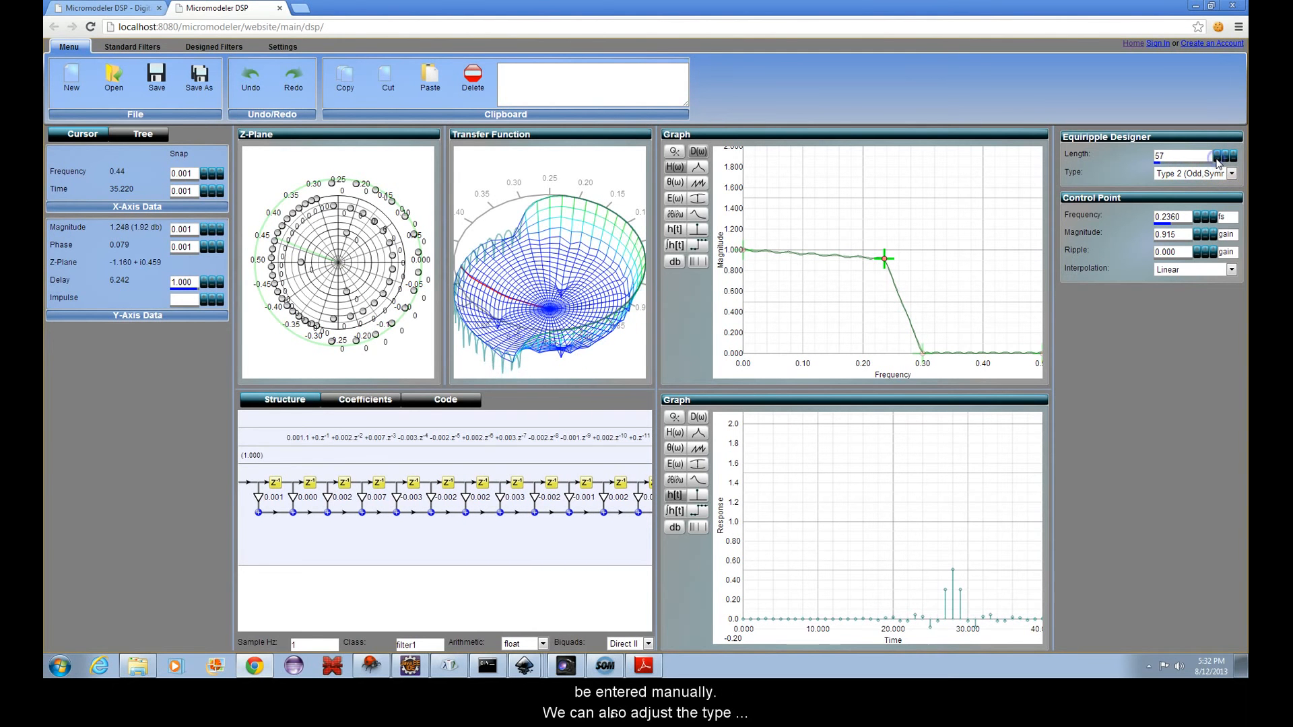
- Set the transition control point's frequency to about 0.226 fs and change its interpolation to a smooth curve
left_click(1207, 221)
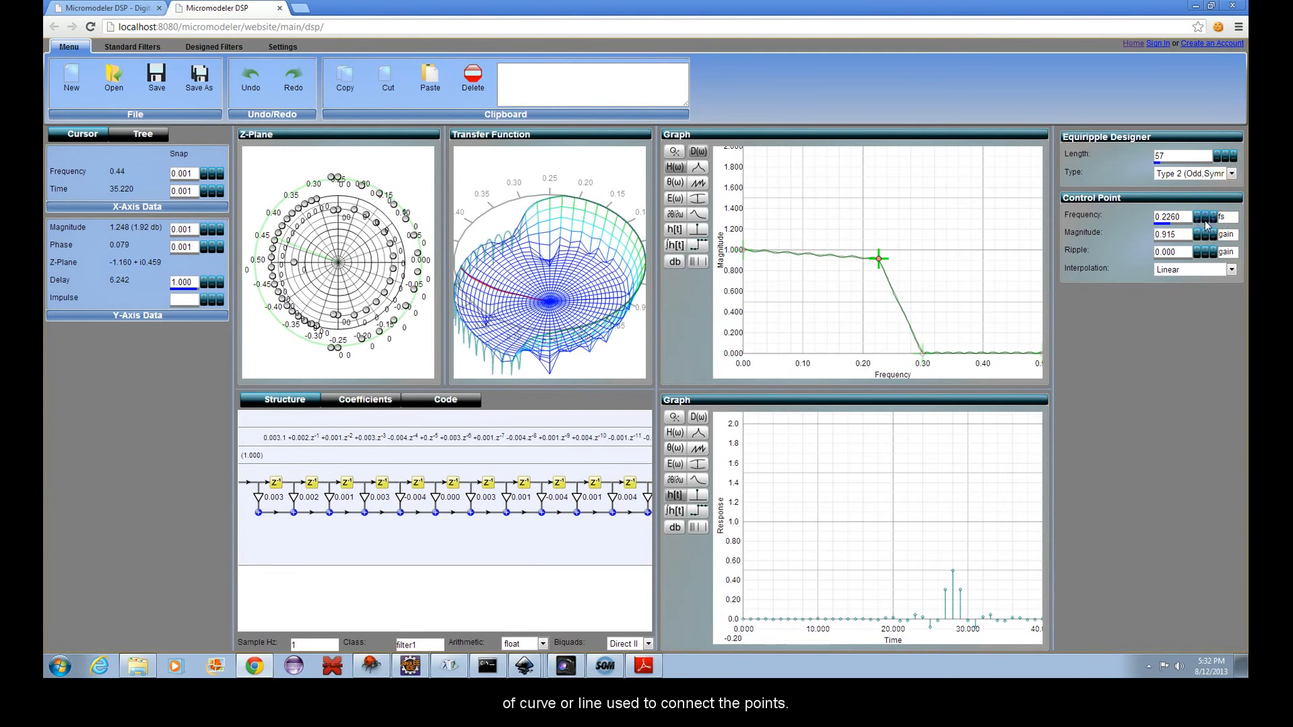
left_click(1208, 219)
left_click(1210, 216)
left_click(1208, 217)
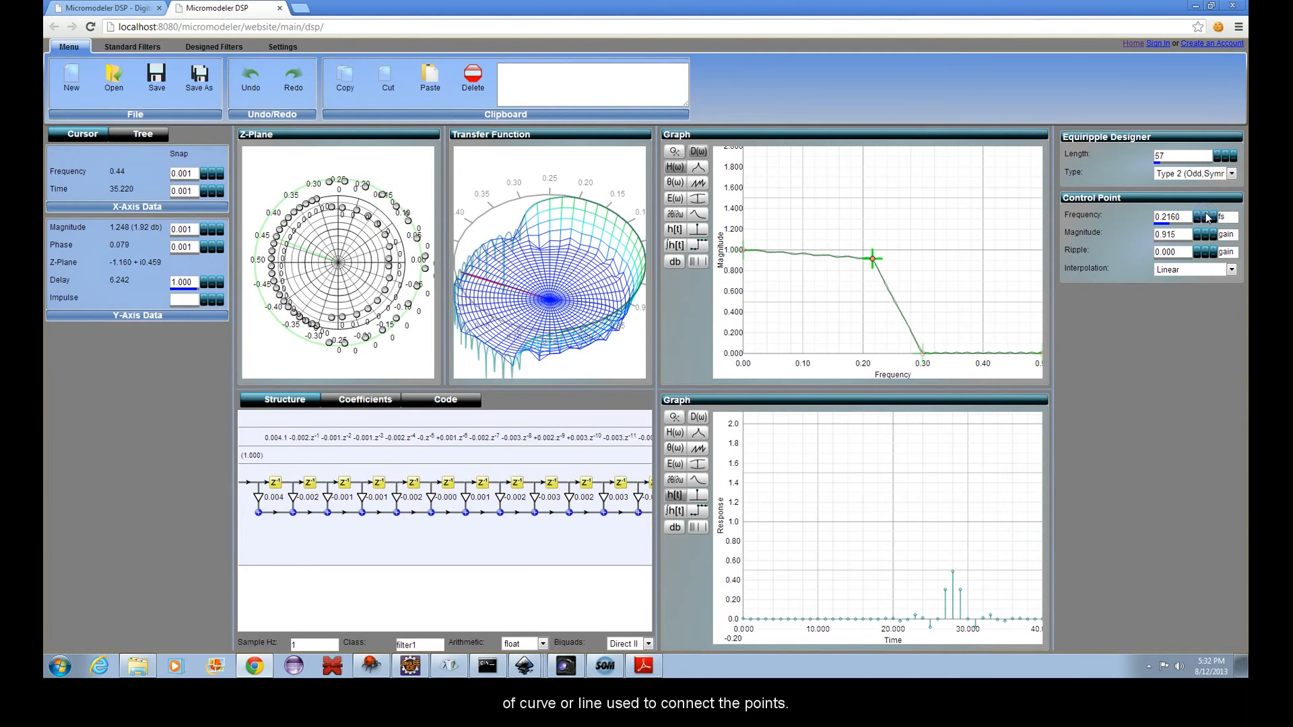
left_click(1209, 217)
left_click(1196, 270)
left_click(1177, 321)
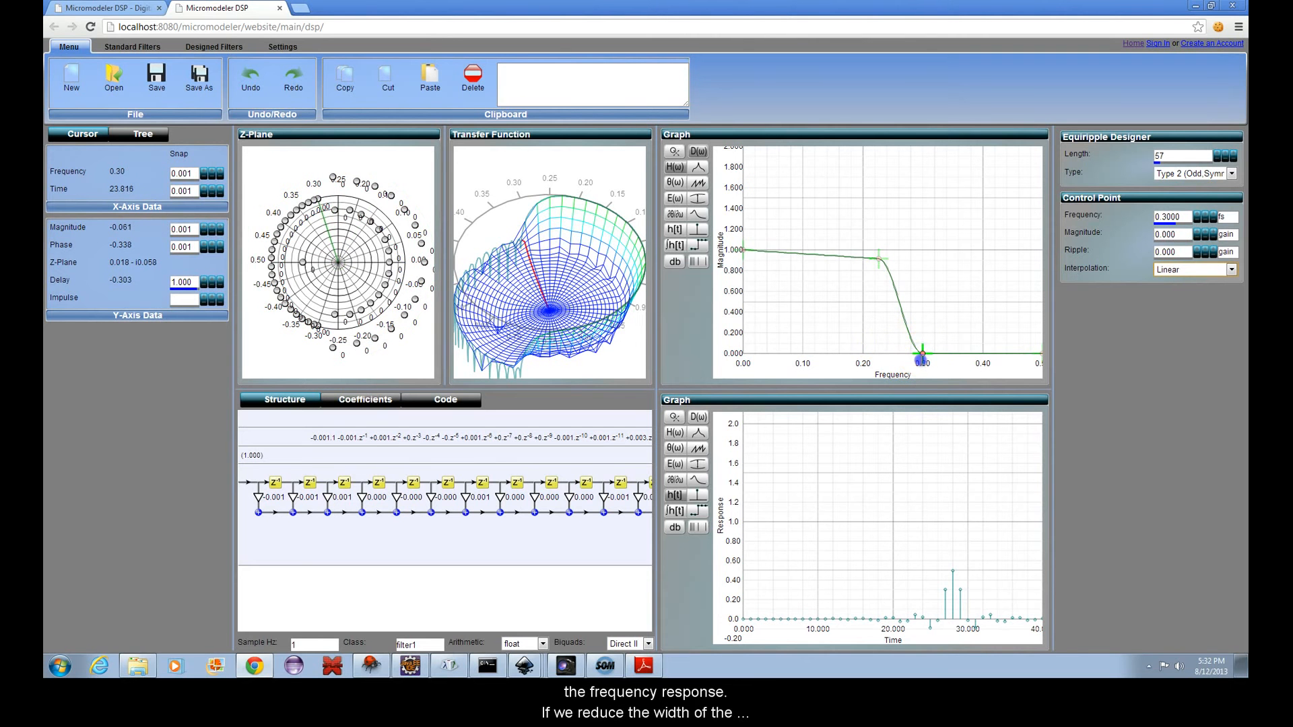
- Move the stopband-edge control point to 0.255 fs at zero gain and raise the filter length to at least 77
left_click_drag(921, 357, 895, 358)
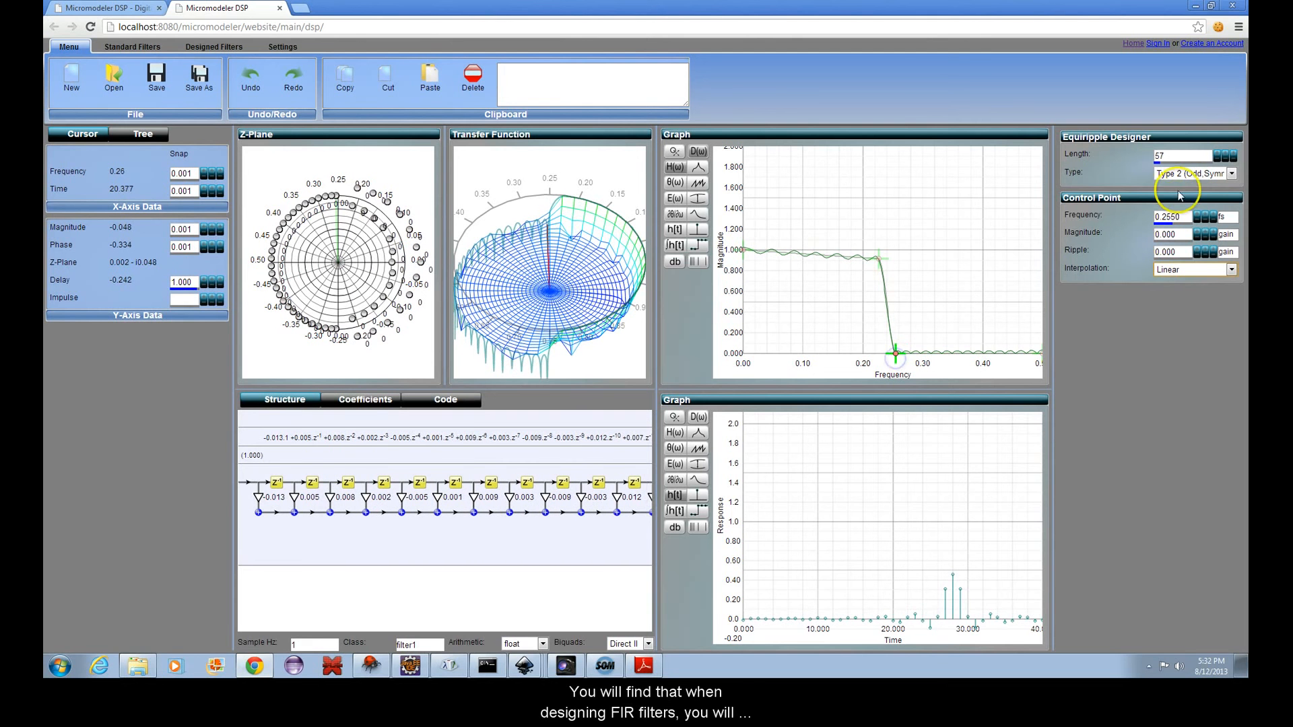
left_click(1227, 156)
left_click(1227, 156)
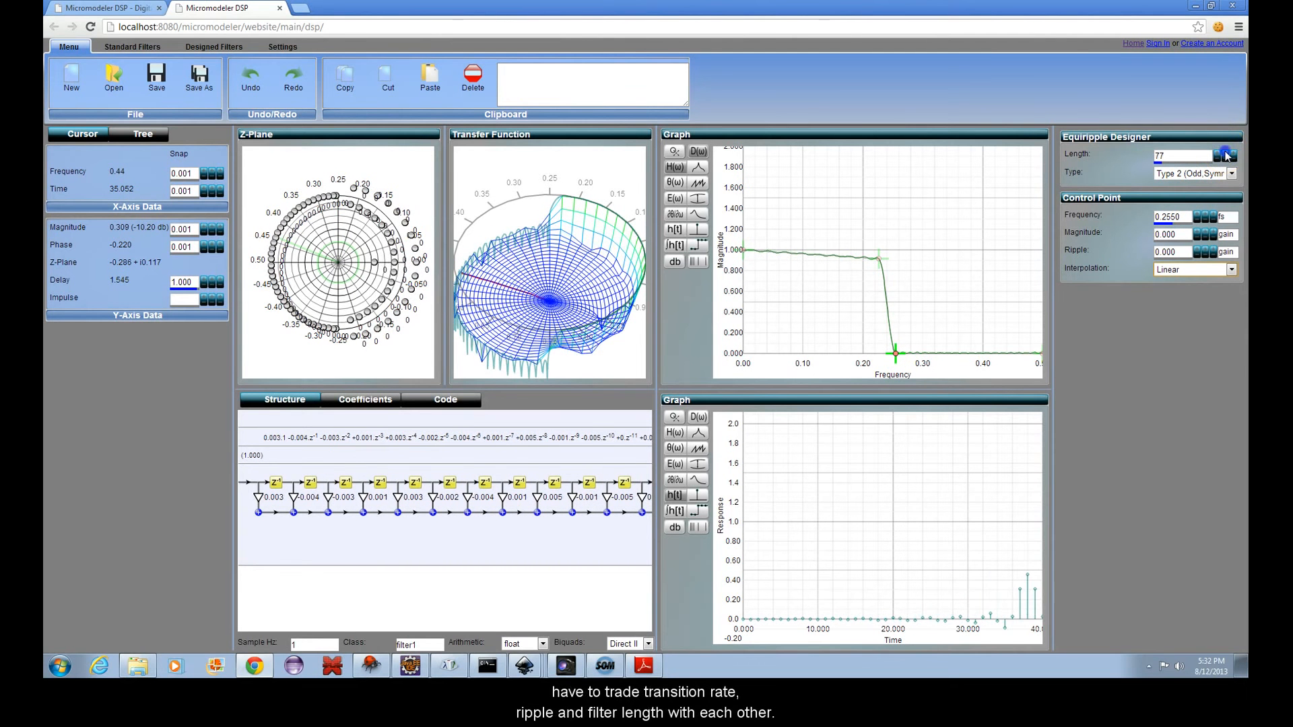
left_click(1227, 156)
- Shorten the filter to a length of 27 and move the stopband-edge control point to 0.278 fs at zero gain
left_click(1218, 155)
left_click(1218, 155)
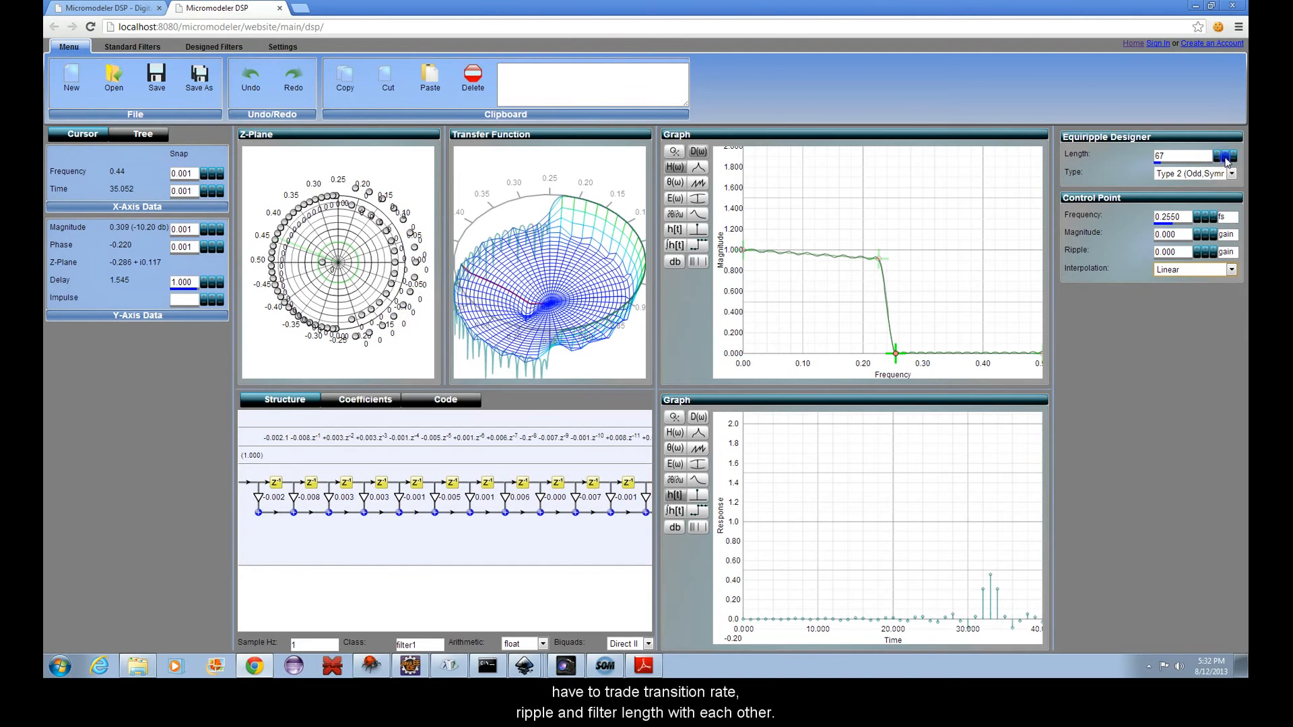
left_click(1218, 156)
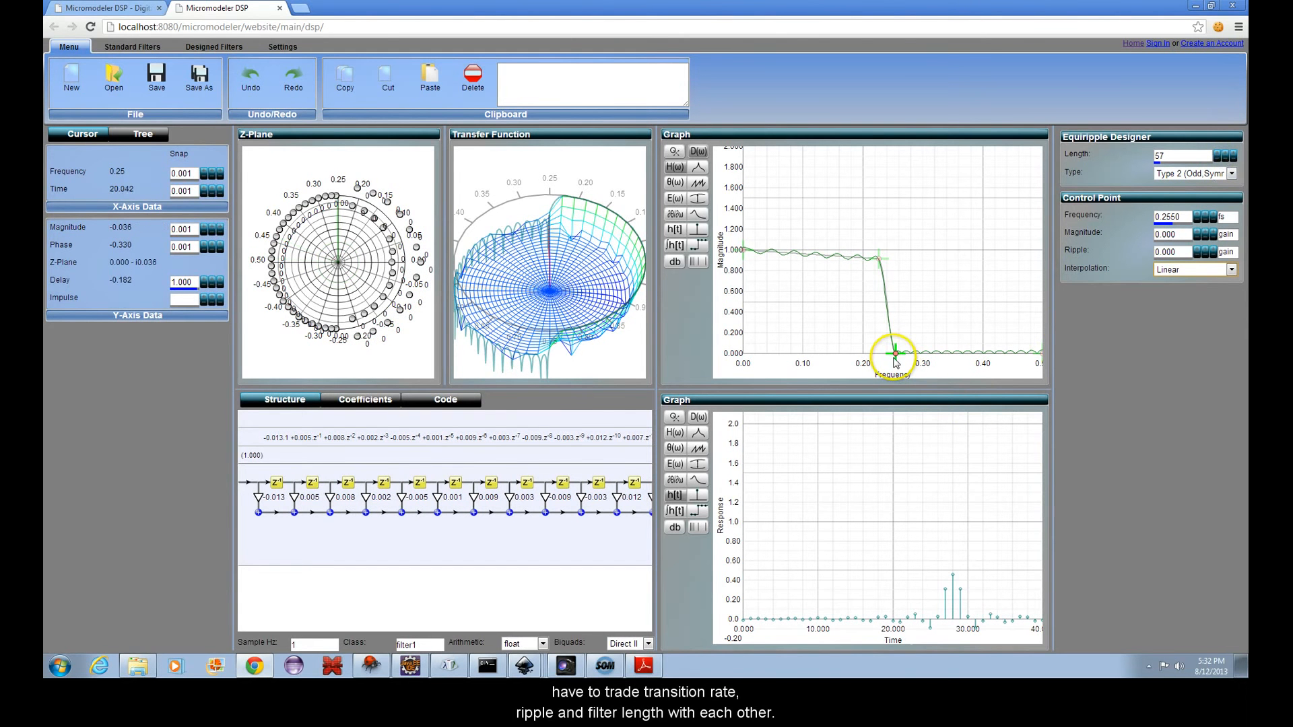
left_click_drag(909, 363, 910, 355)
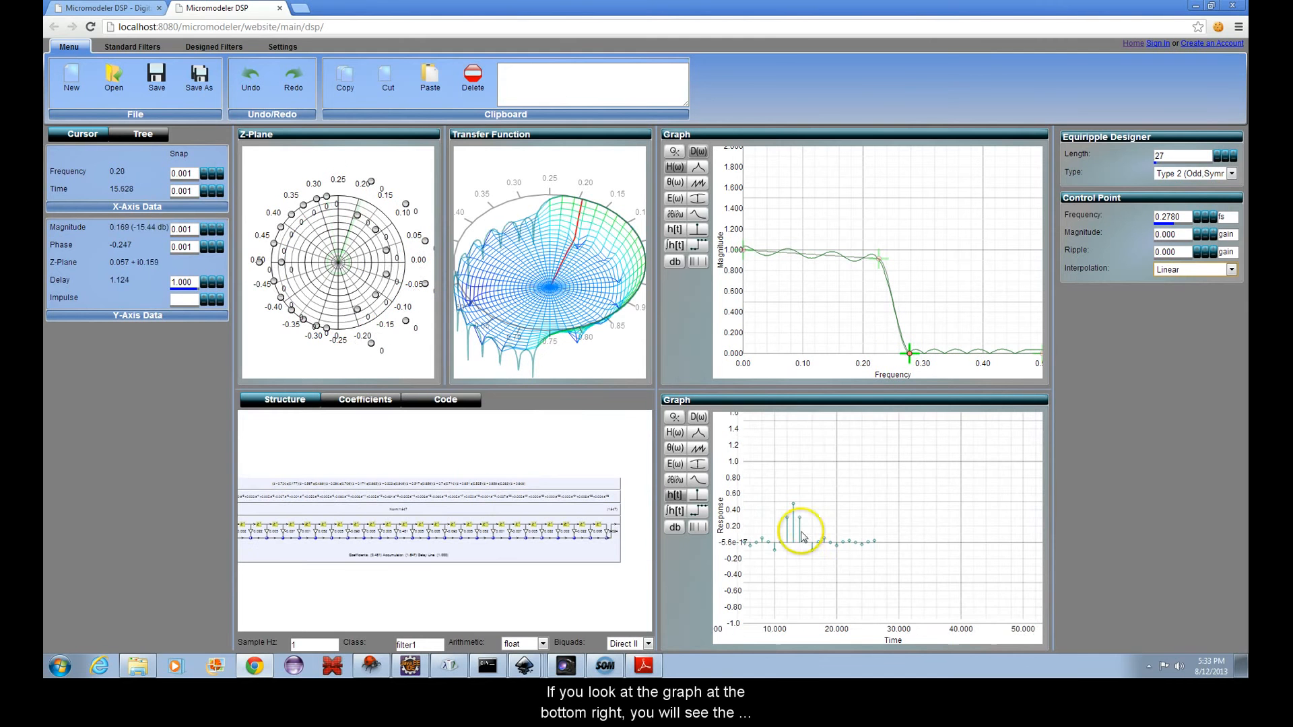
- Center the impulse response in the time graph and enlarge the structure diagram to compare its tap strengths with the response
left_click_drag(799, 528, 889, 536)
scroll(888, 543, "up", 3)
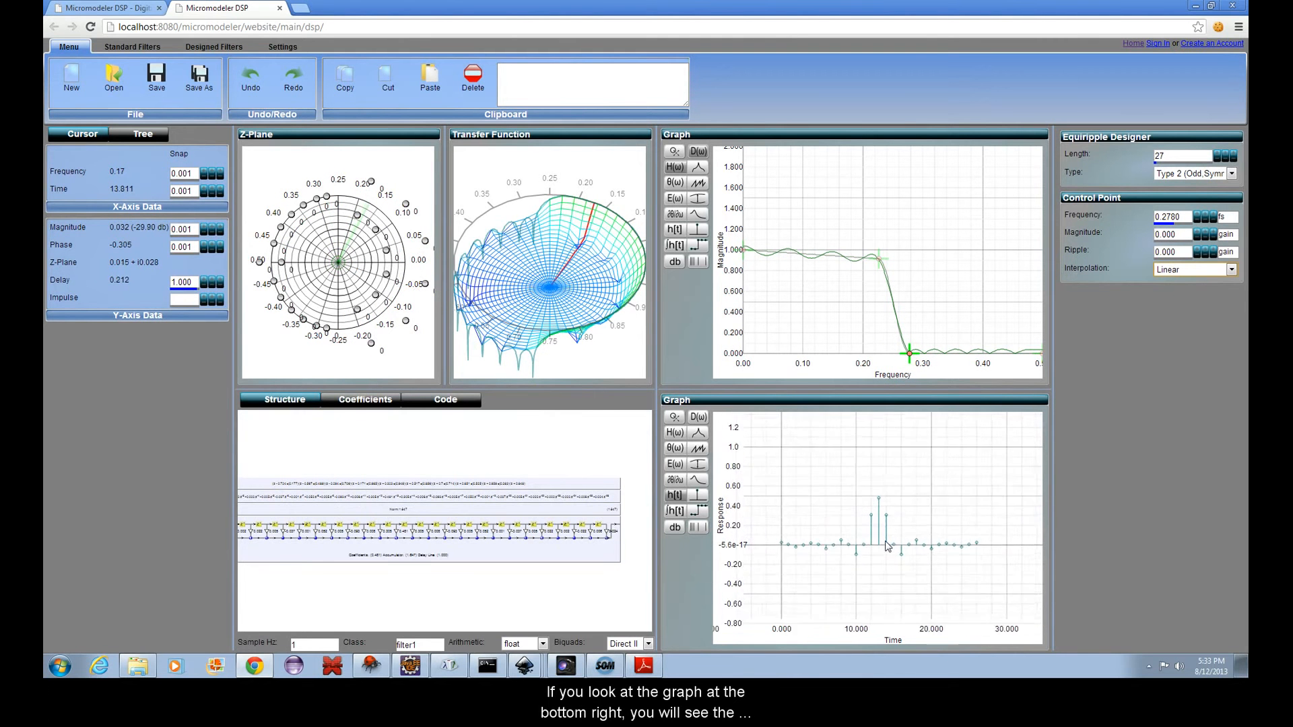
scroll(883, 540, "down", 3)
scroll(884, 540, "up", 2)
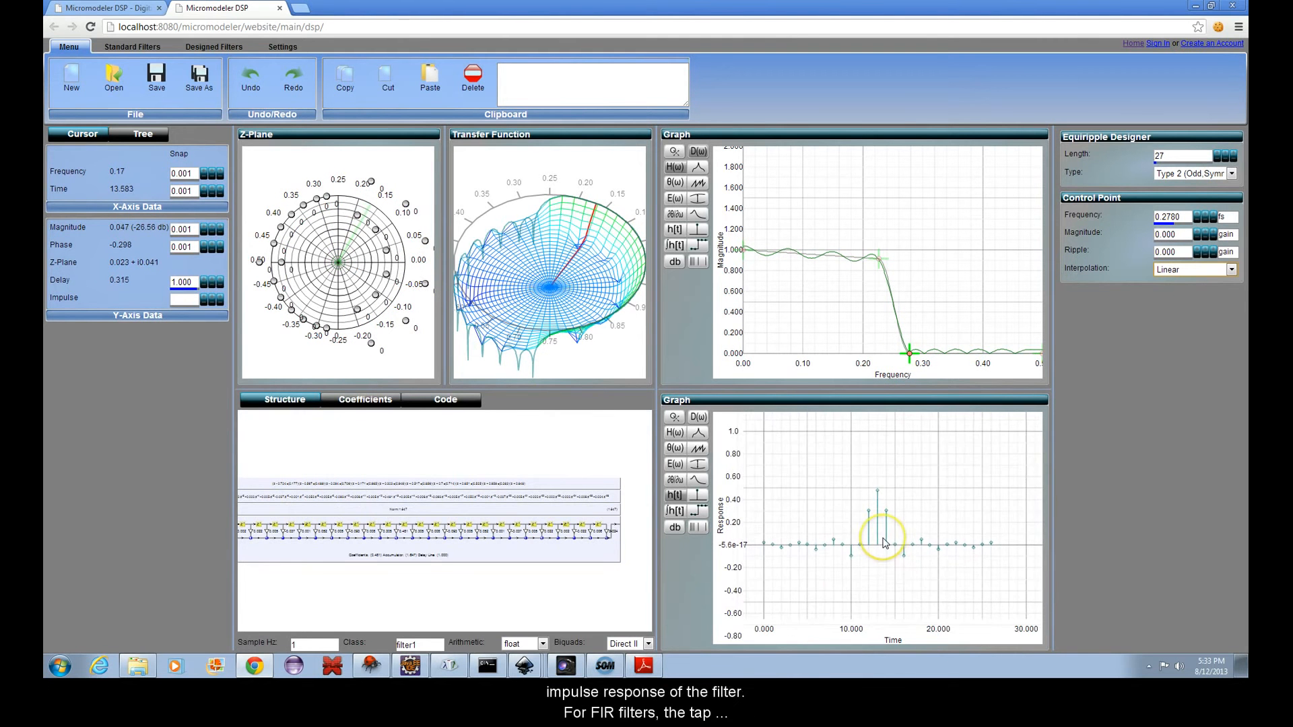
left_click_drag(875, 539, 883, 552)
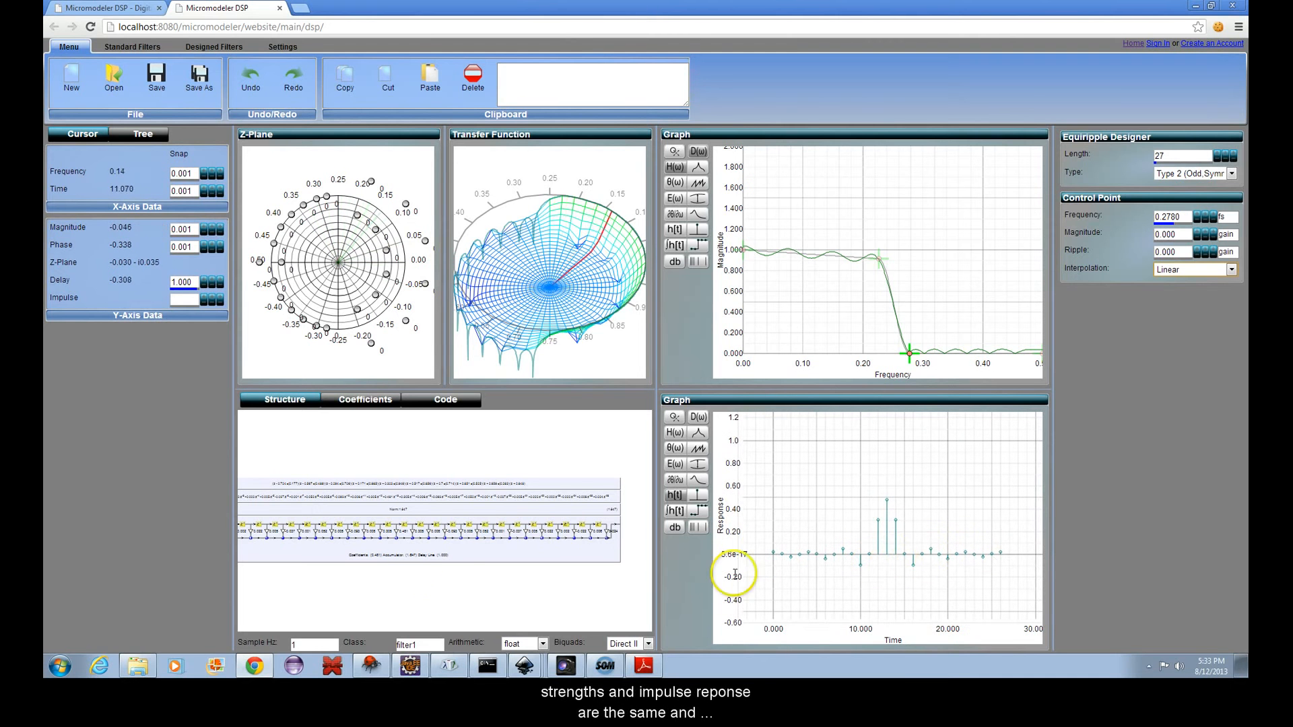
left_click_drag(375, 557, 461, 561)
scroll(487, 546, "up", 2)
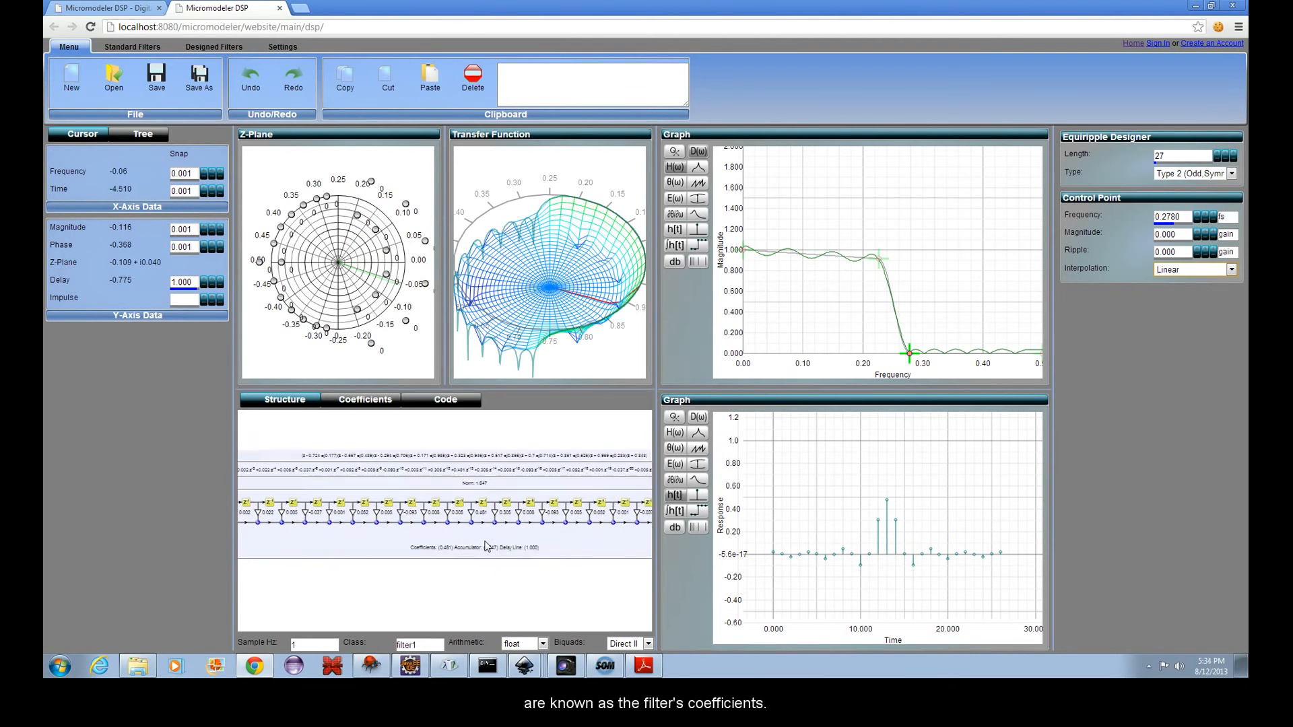
left_click(410, 517)
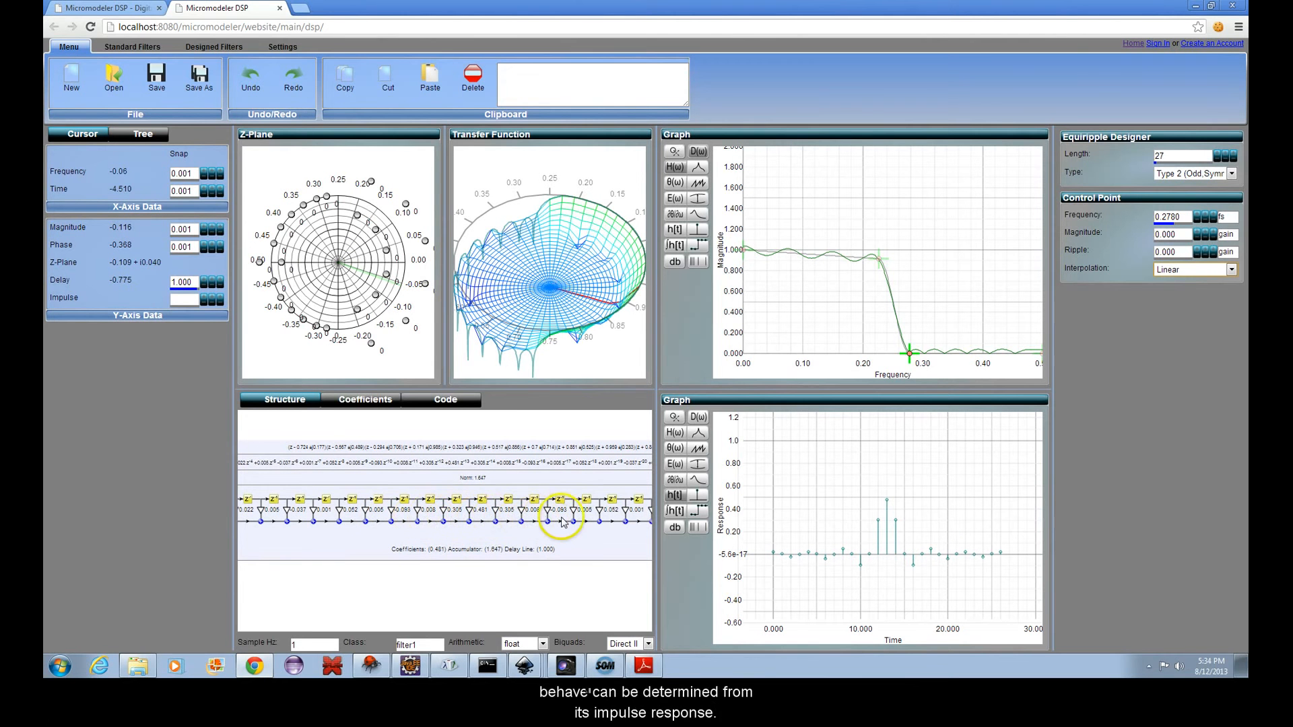
- Display the filter's coefficients and select the full row of numerator coefficients for the entire filter
left_click(364, 398)
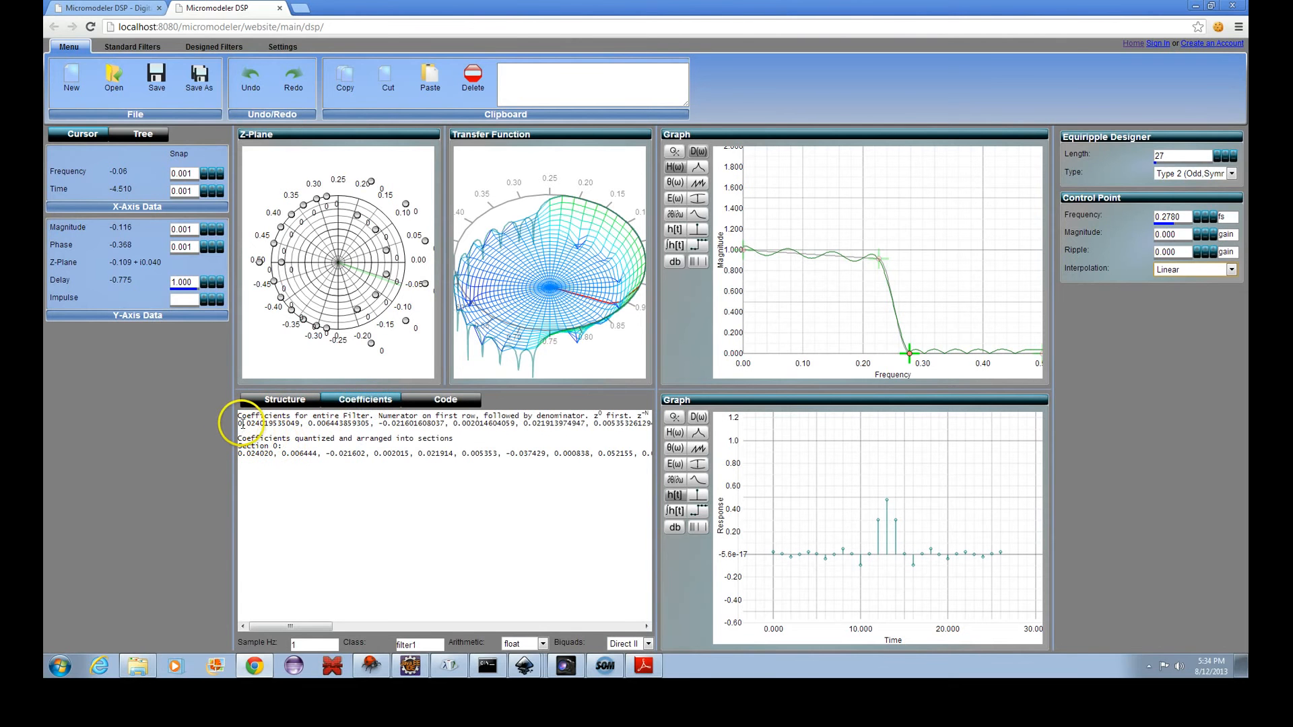
left_click(238, 424)
triple_click(242, 425)
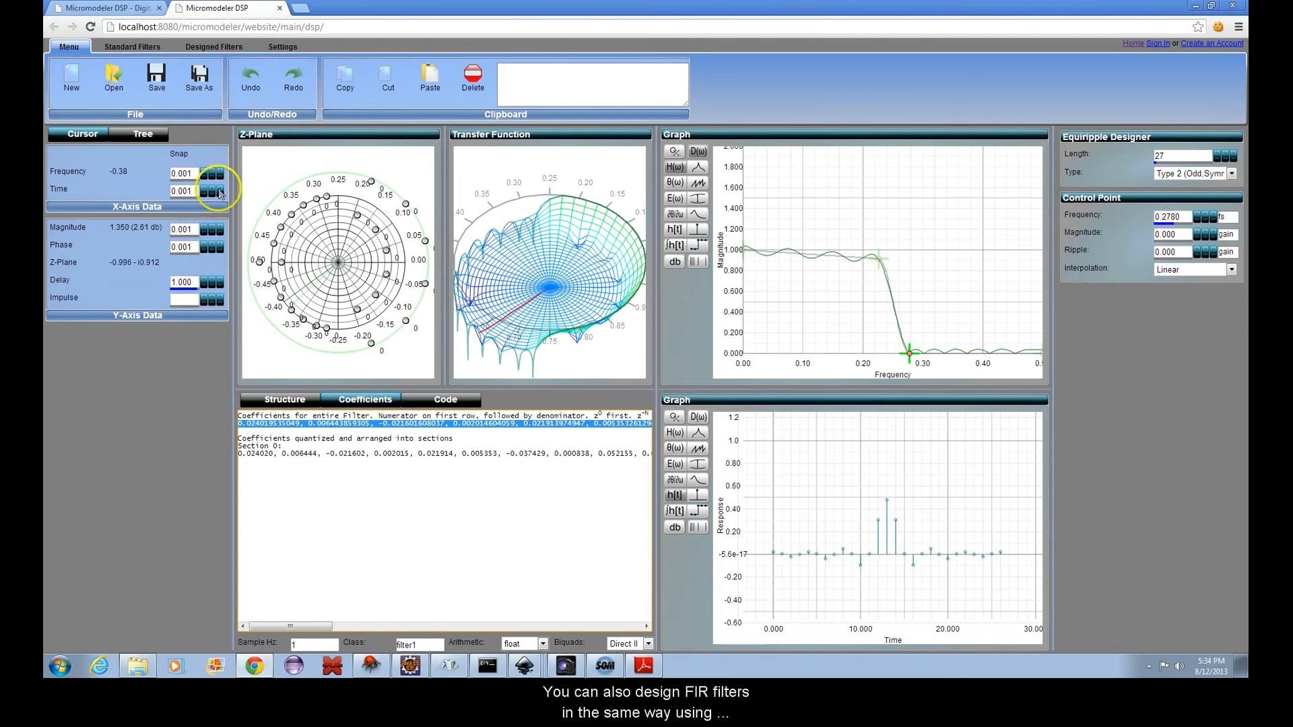
- Place a Frequency Sampling designer in the Z-plane and move its stopband-edge control point to 0.217 fs at zero gain
left_click(214, 46)
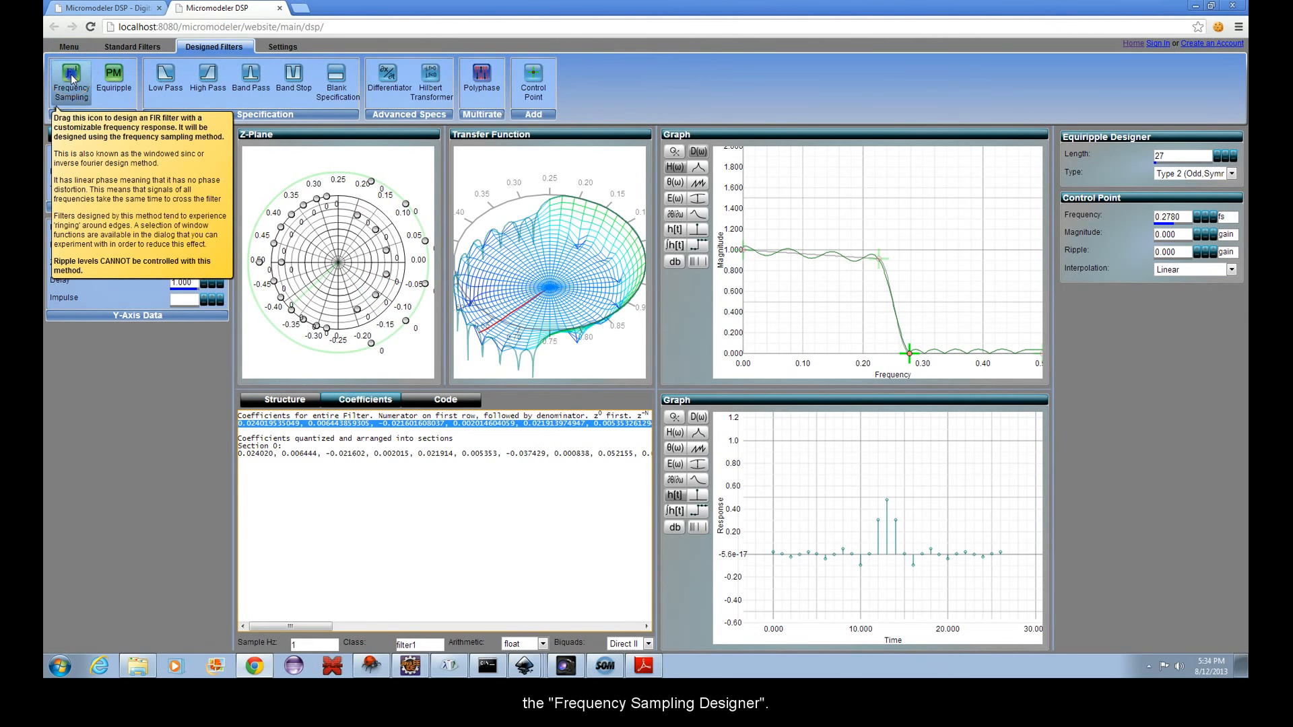
left_click_drag(71, 79, 312, 173)
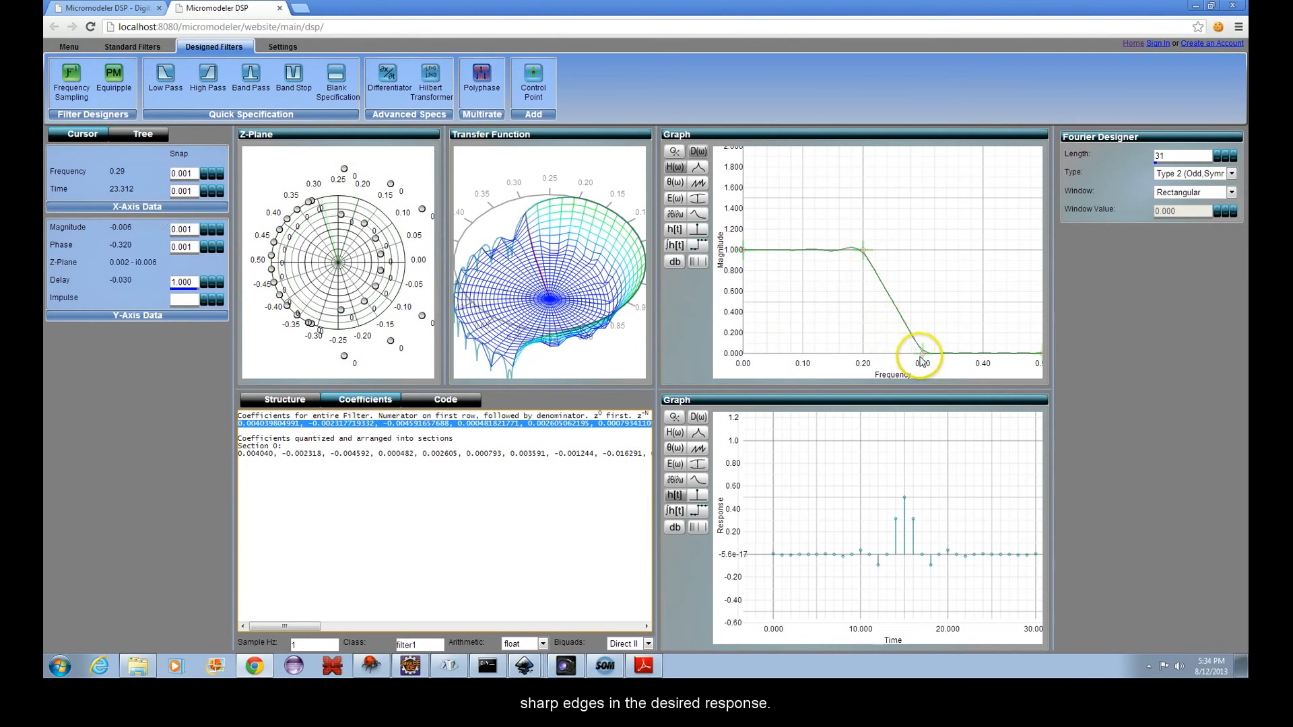
left_click_drag(924, 358, 873, 359)
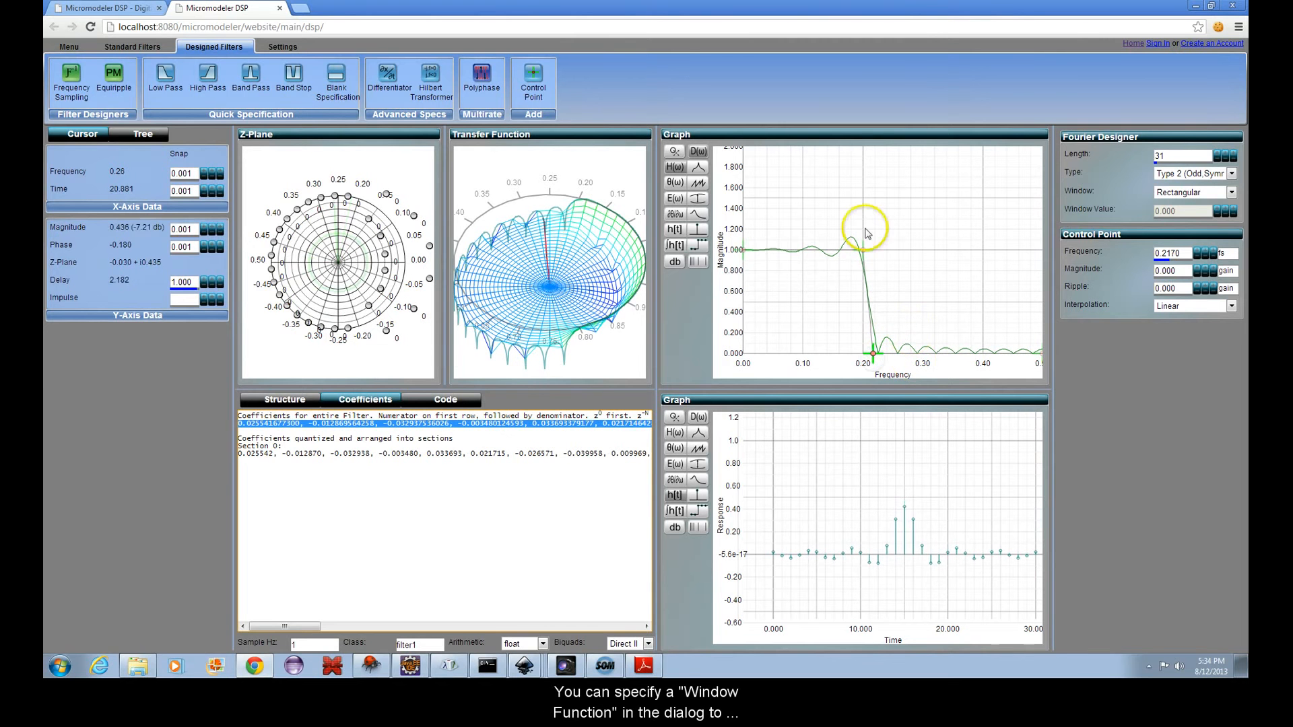
- Try the Hann, Cosine, Blackman and Gaussian window functions on the frequency sampling filter and compare the ringing in its response
left_click(1231, 193)
left_click(1205, 226)
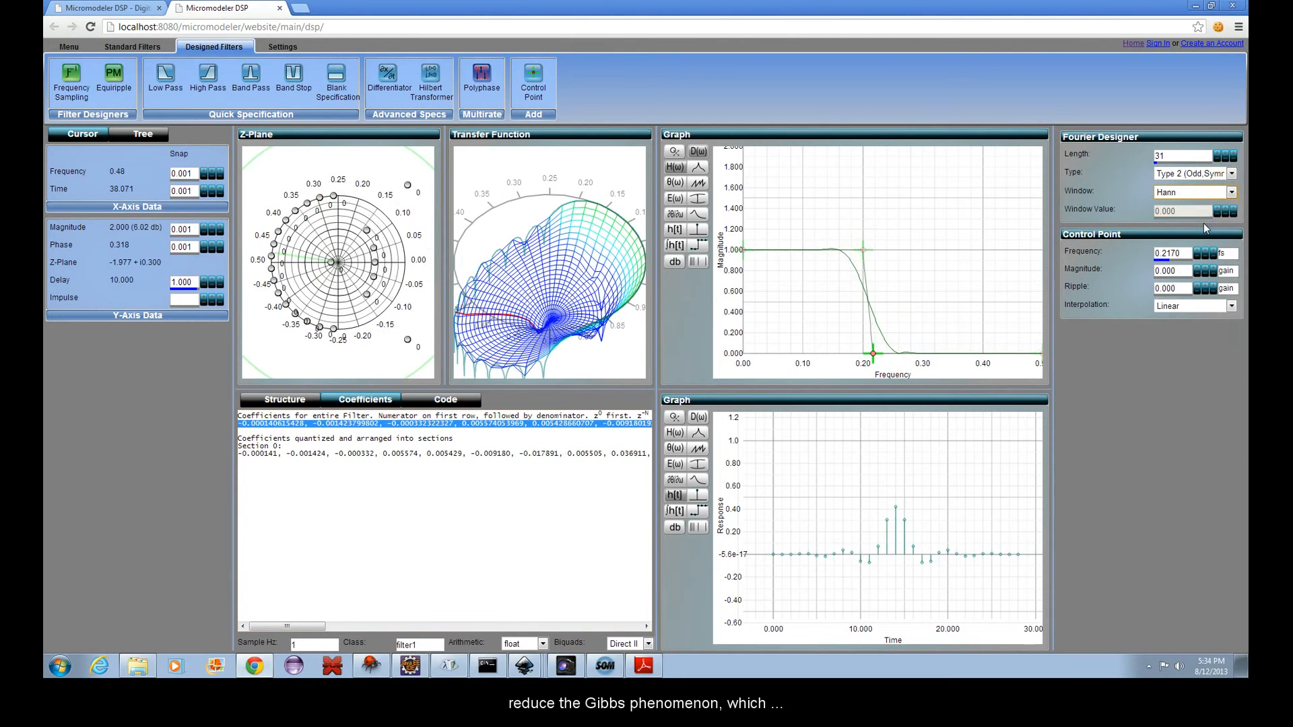
key("Down")
key("Down")
key("Down")
key("Down")
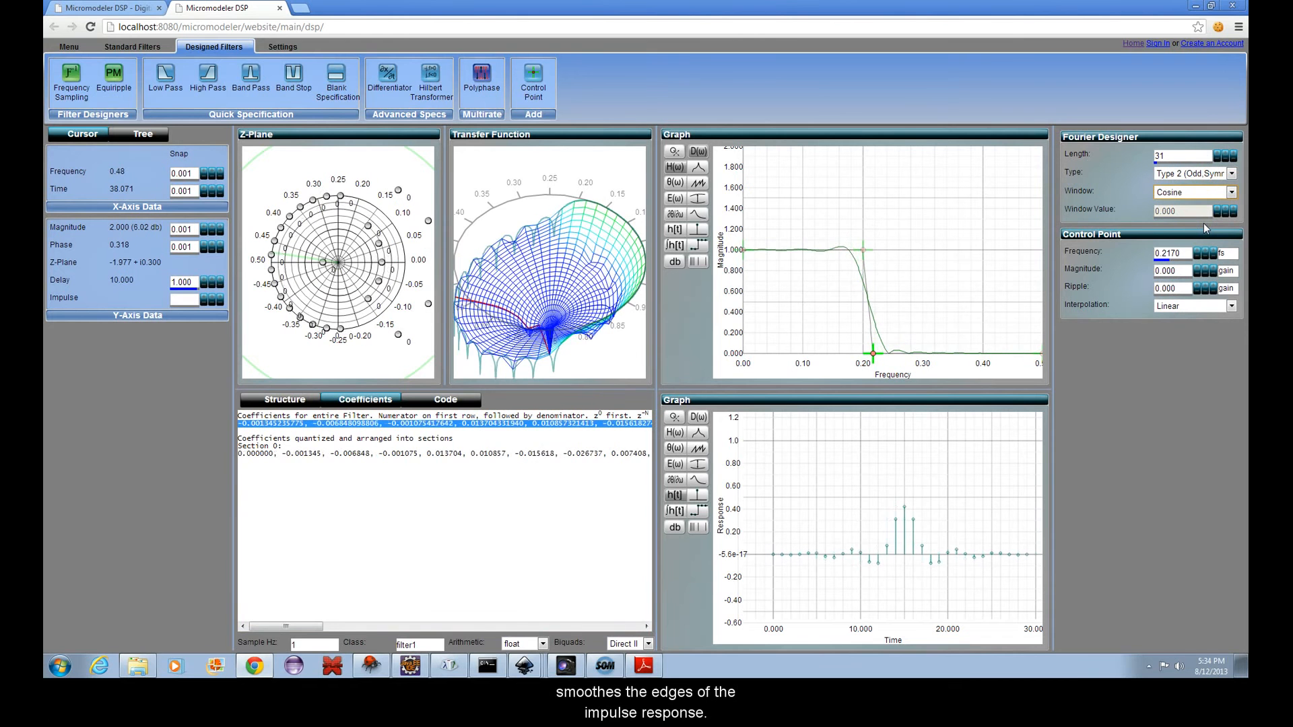
key("Down")
key("Down")
key("Down")
key("Down")
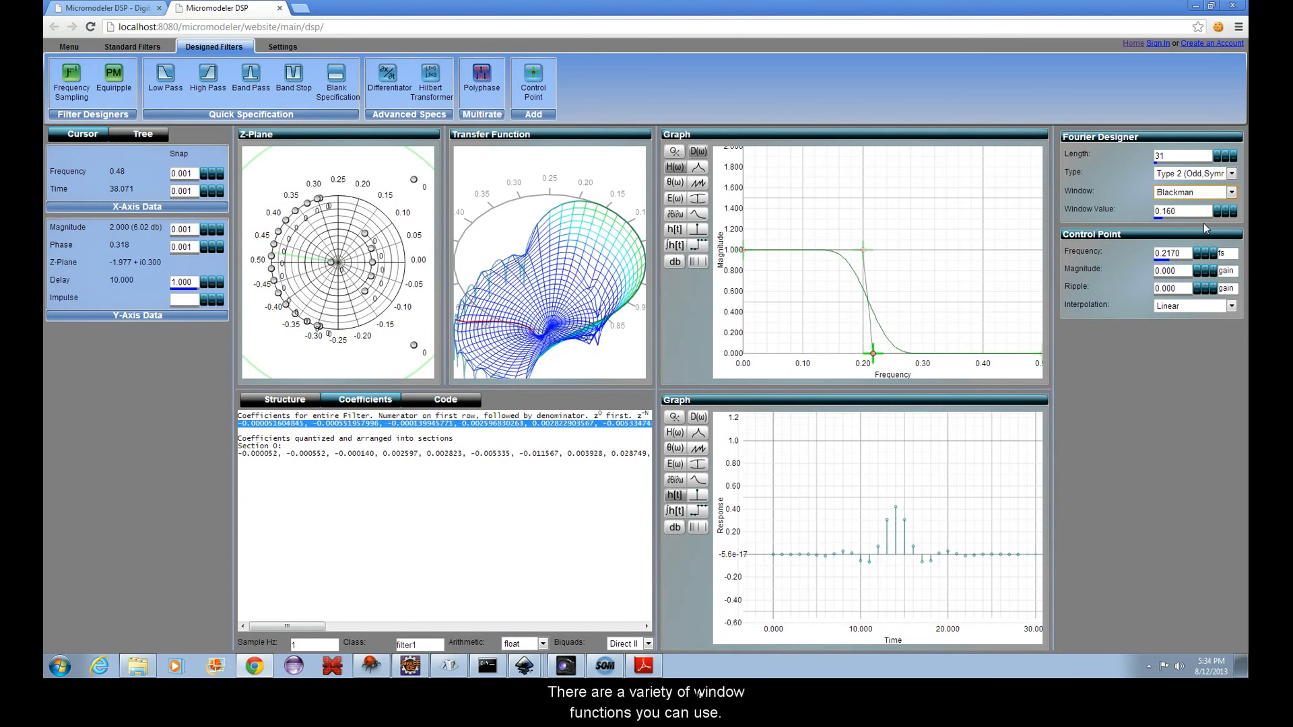
key("Down")
key("Down")
key("Down")
key("Down")
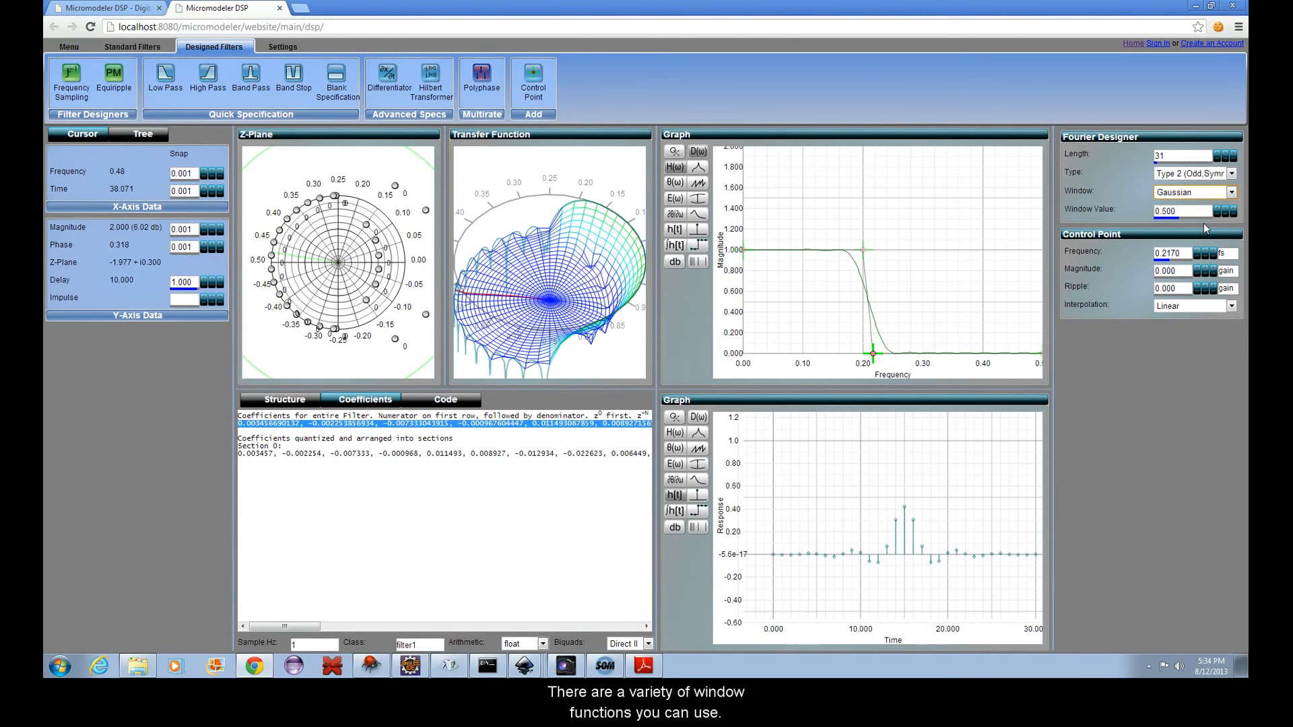
- Apply the Kaiser window function and set its window value to about 2.043
key("Down")
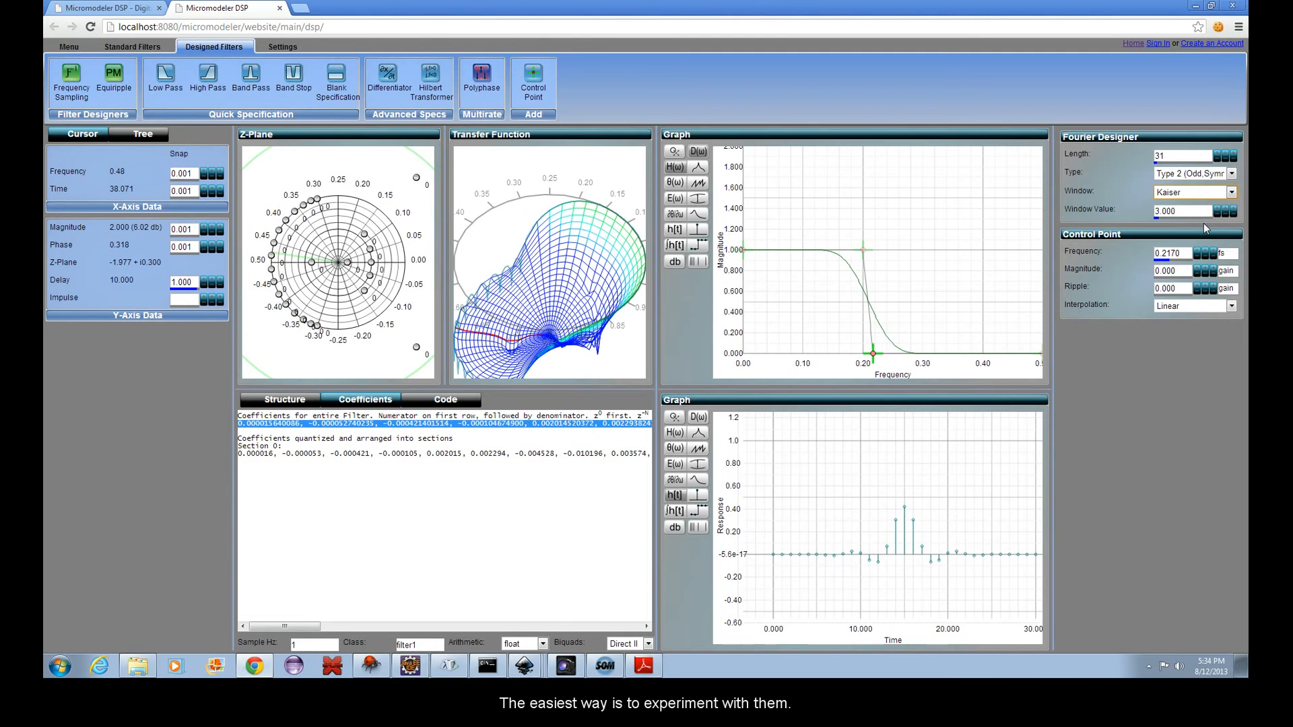
left_click(1164, 226)
mouse_move(1157, 218)
left_mouse_down()
mouse_move(1181, 217)
mouse_move(1159, 222)
left_mouse_up()
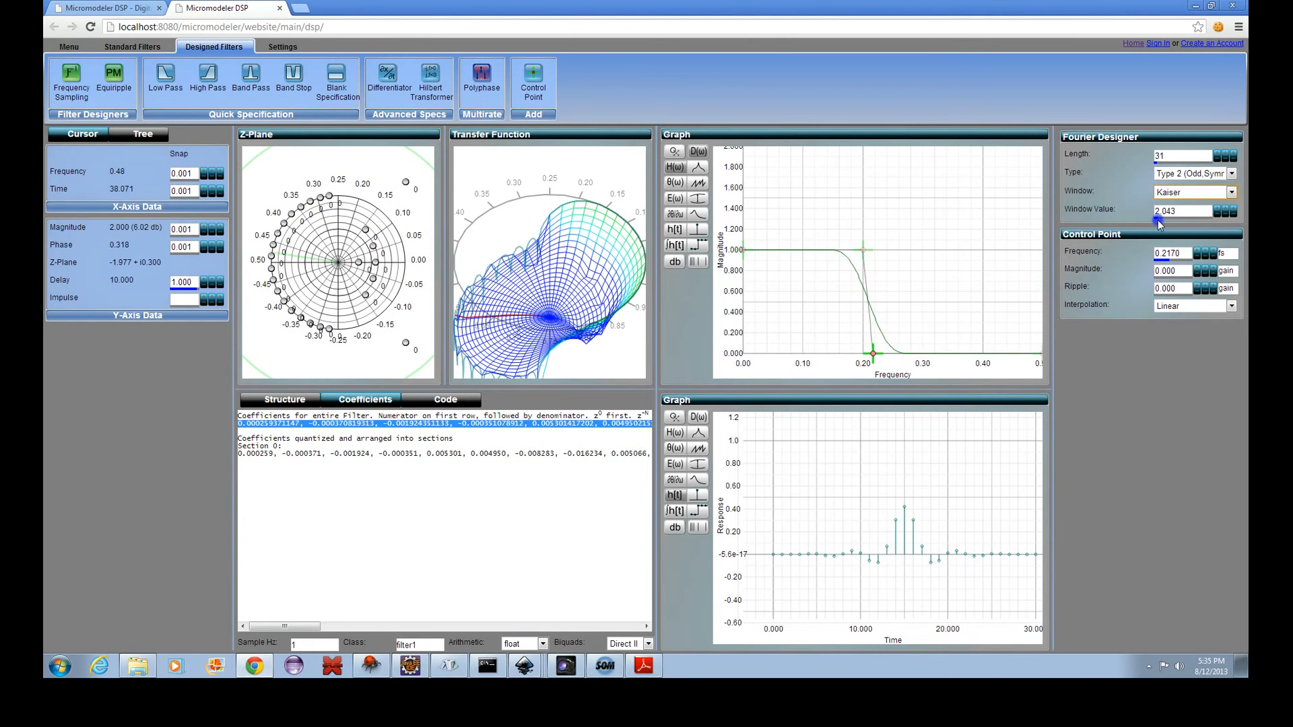
- Replace the design with a length-31 Equiripple designer and give it a Low Pass specification with a start frequency of 0.171 fs
left_click(537, 421)
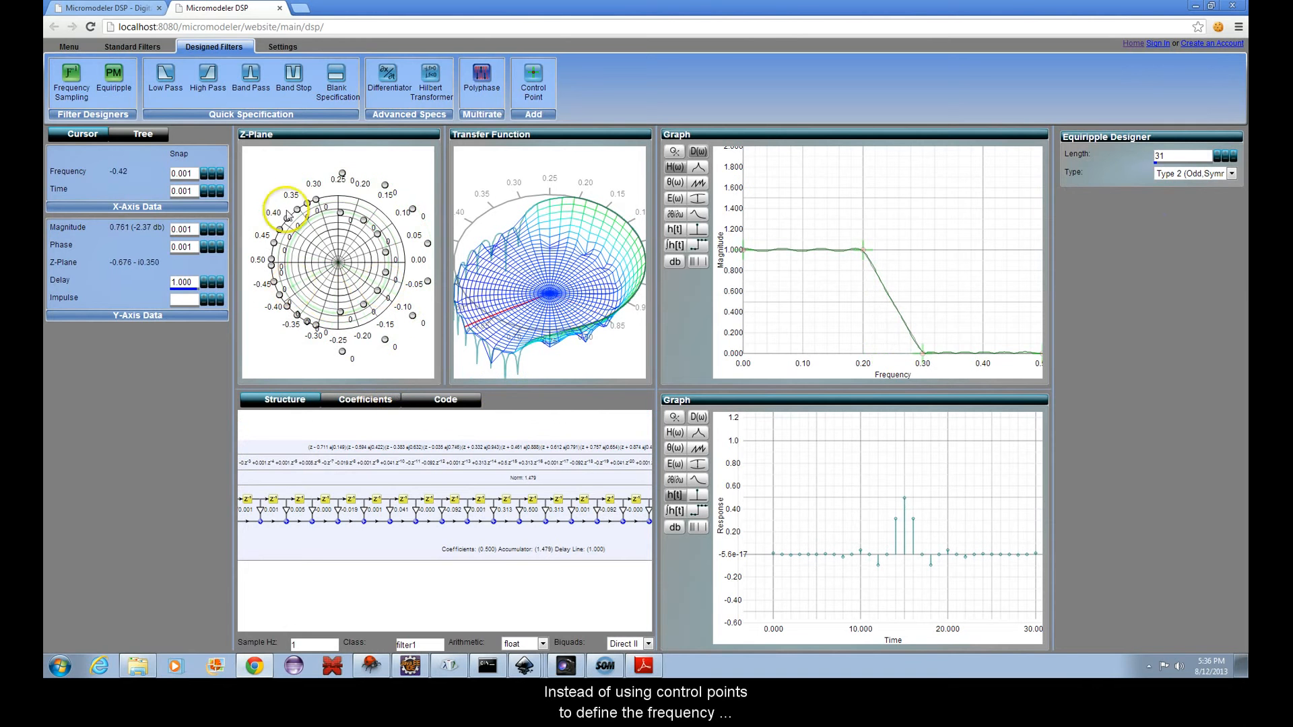
left_click(163, 77)
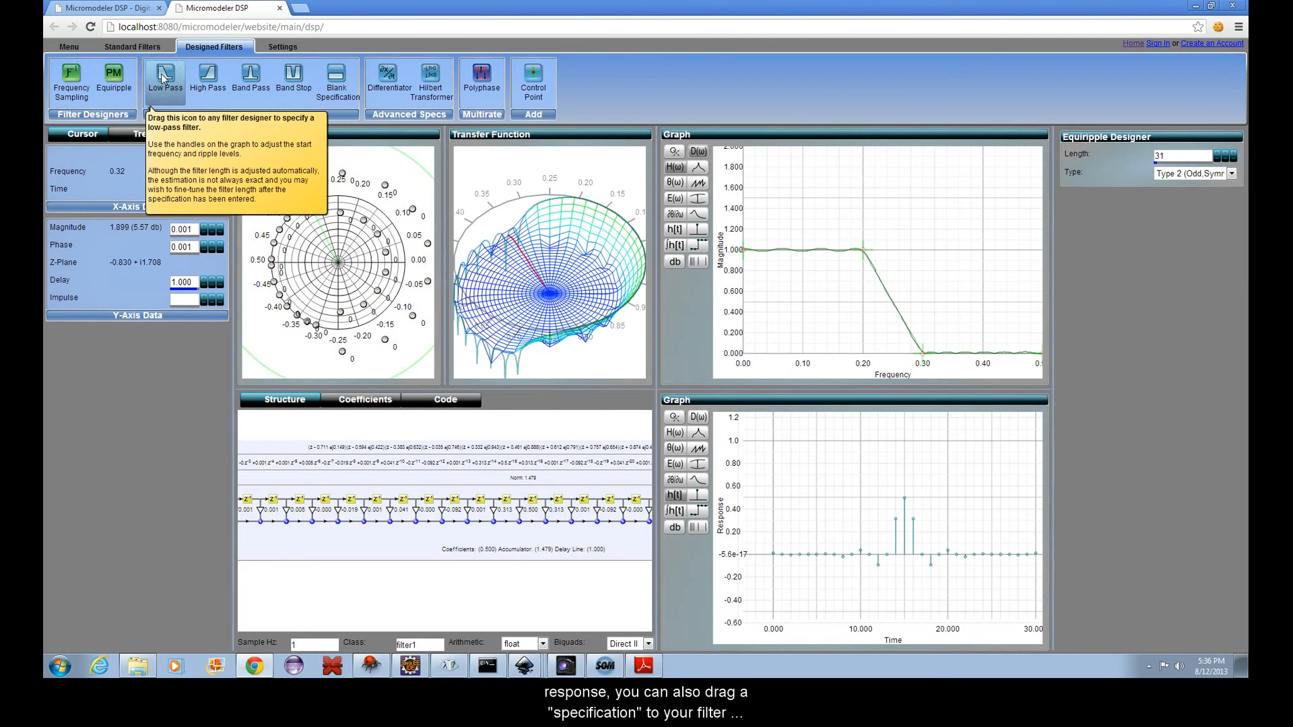
left_click_drag(167, 85, 847, 269)
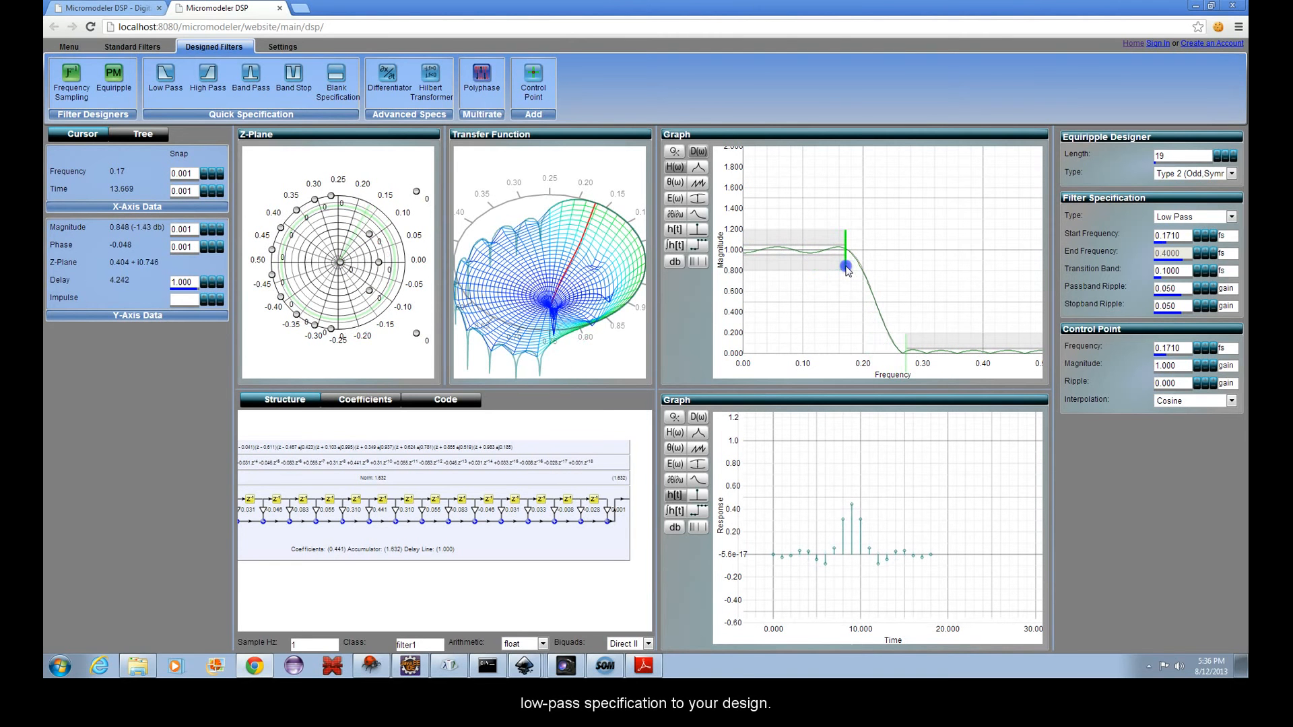
- Adjust the low-pass specification's ripple bands on the magnitude graph to a passband ripple of 0.030 and a stopband ripple of 0.079
left_click(781, 262)
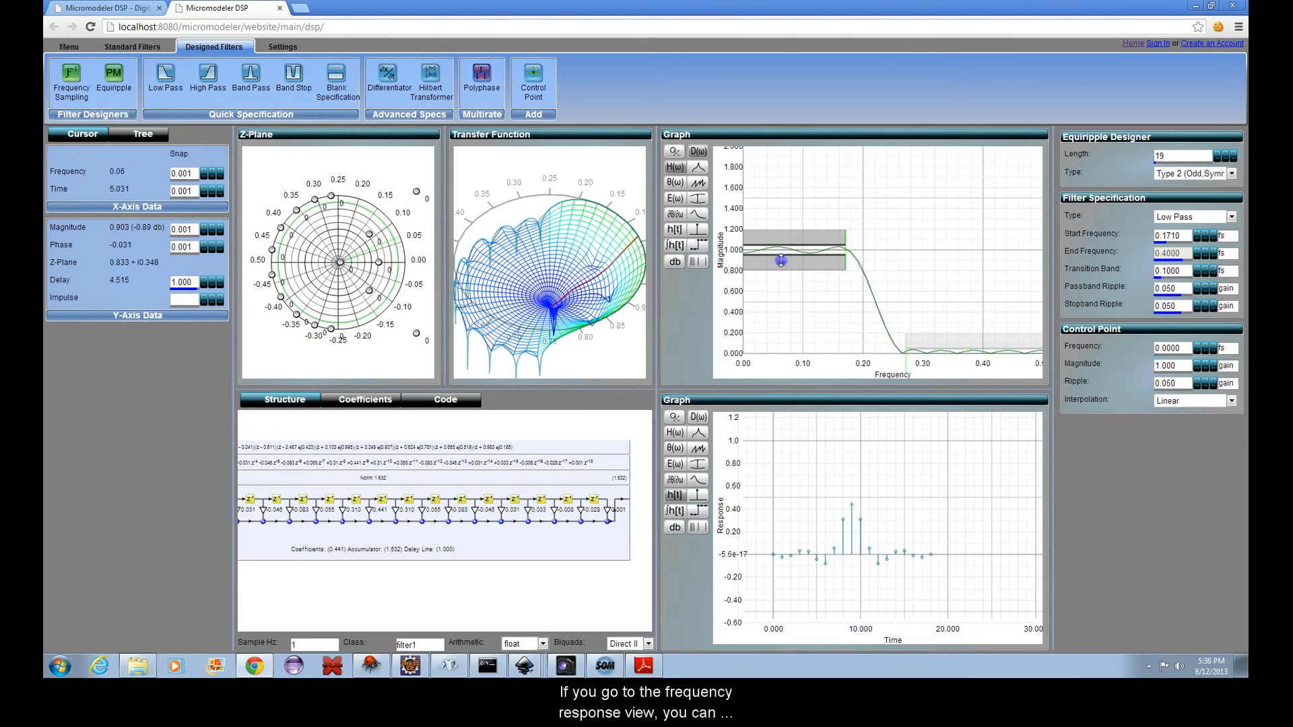
left_click_drag(782, 264, 783, 253)
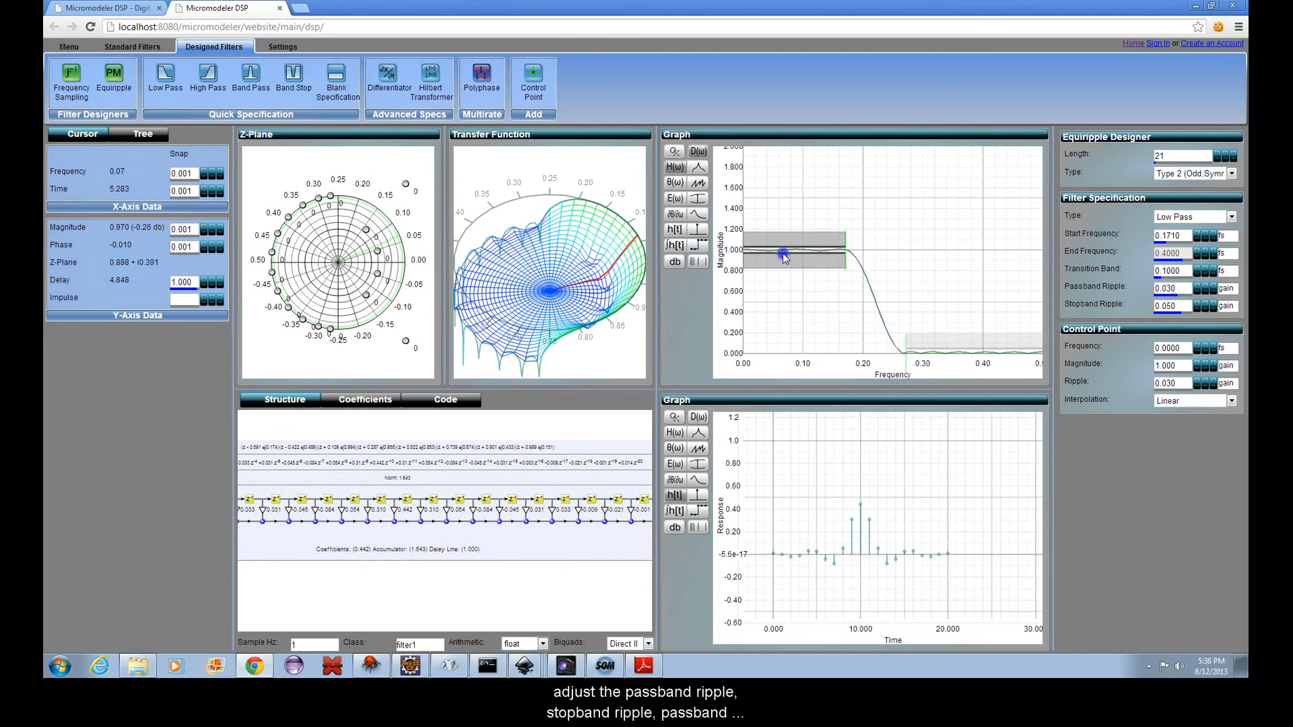
left_click(952, 347)
left_click_drag(952, 348, 953, 346)
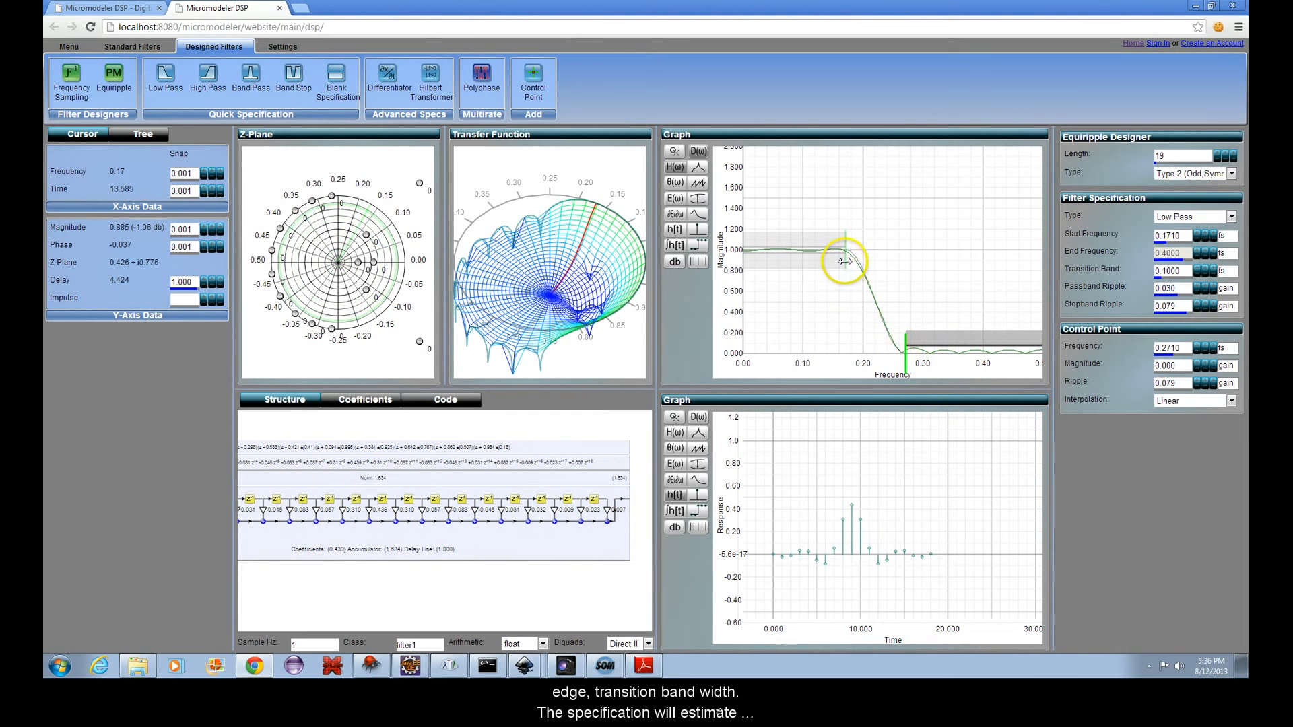
- Move the passband edge to 0.116 fs, narrow the transition band to 0.039 fs, and reduce the filter length to 37
left_click_drag(845, 262, 813, 262)
left_click(873, 344)
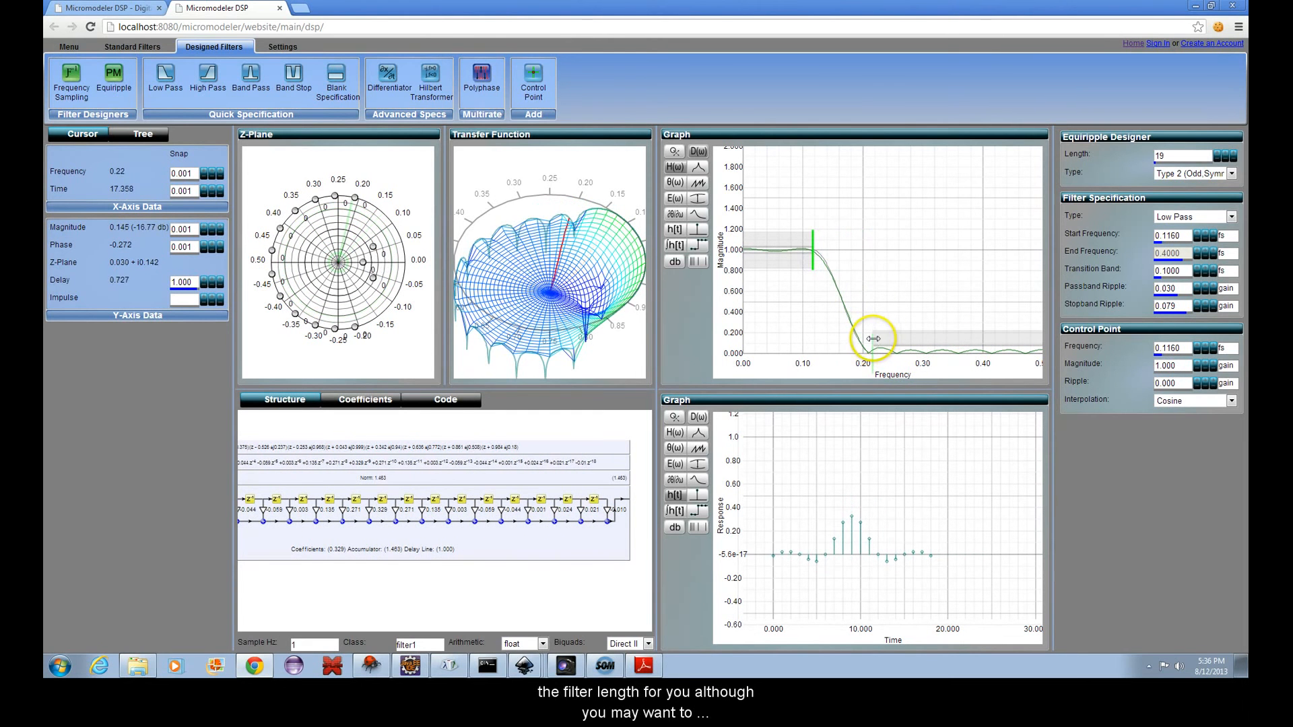
left_click_drag(873, 339, 832, 339)
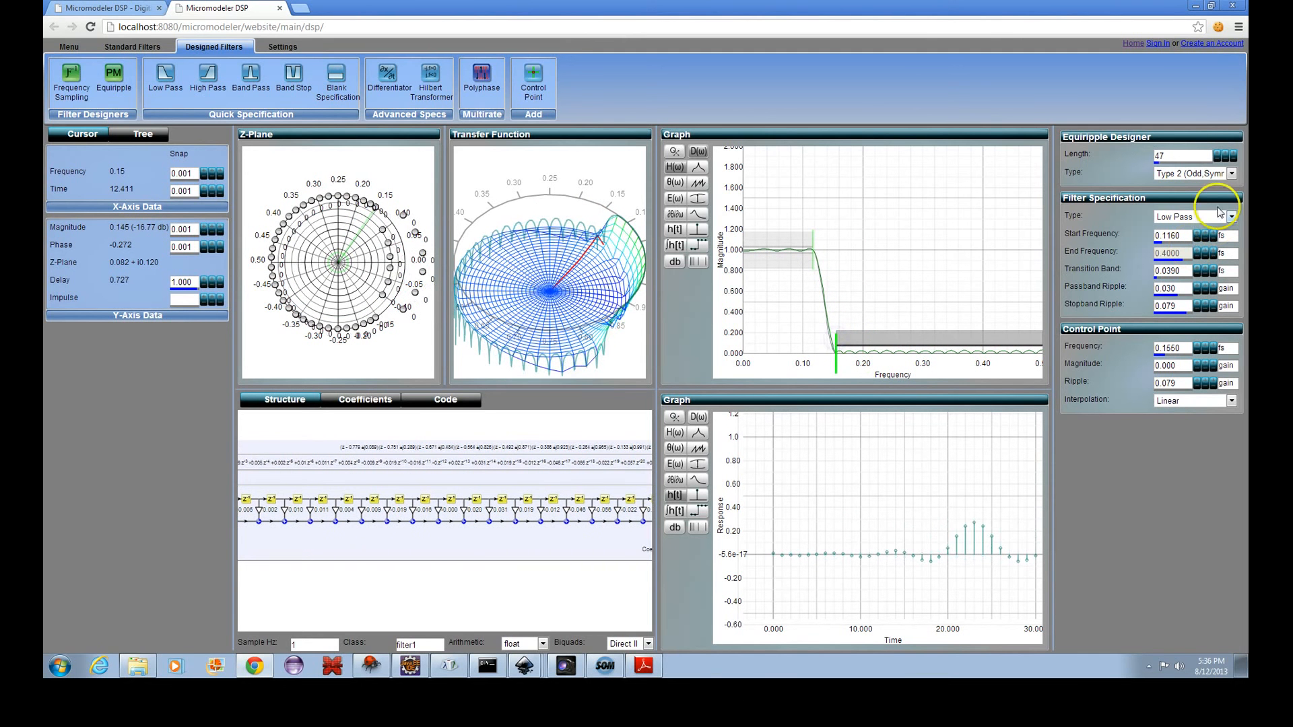
left_click(1227, 159)
left_click(778, 344)
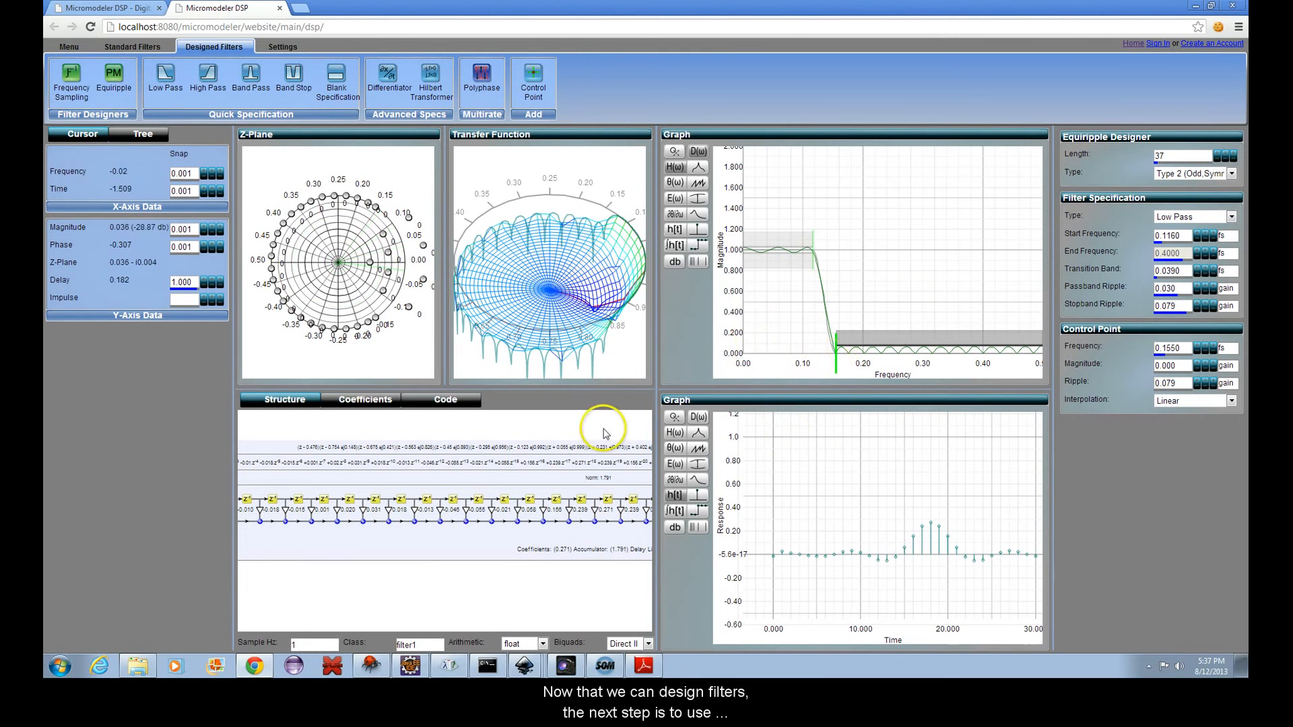
- Look through the filter's coefficients and its generated C code, including the header, coefficient array and create and destroy functions
left_click(361, 402)
left_click(428, 404)
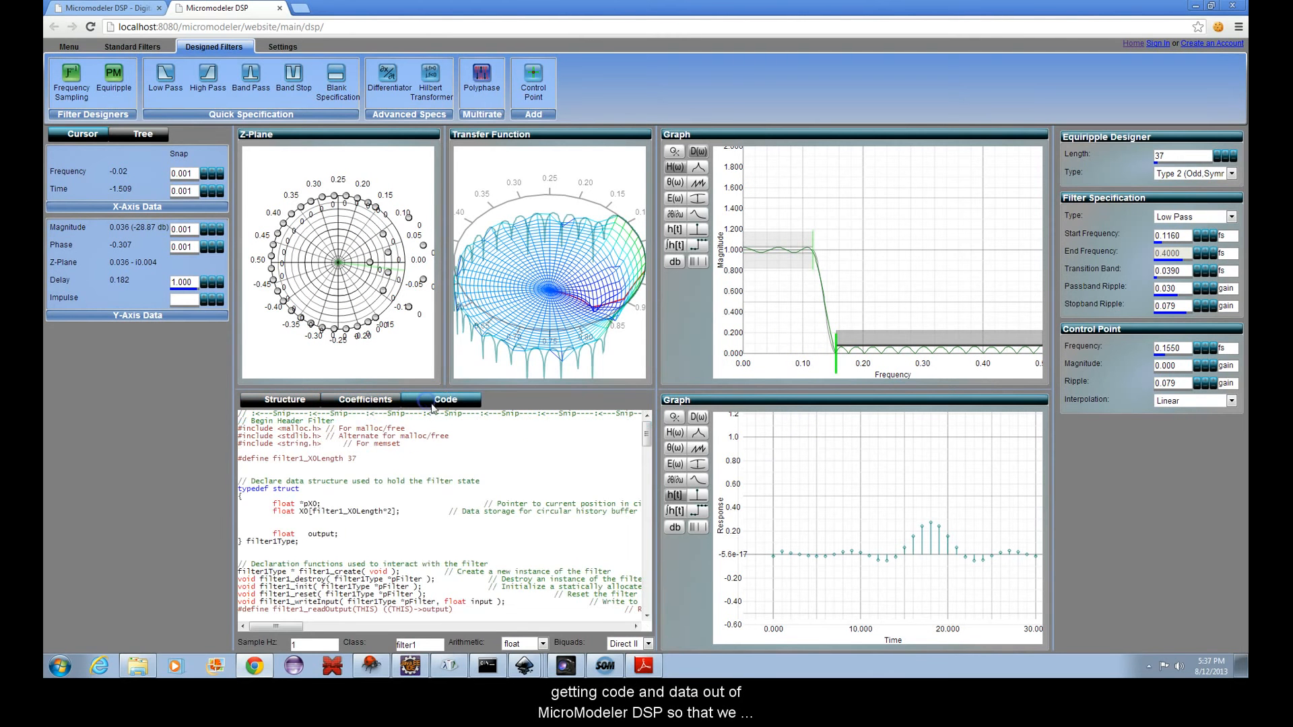
scroll(366, 505, "down", 15)
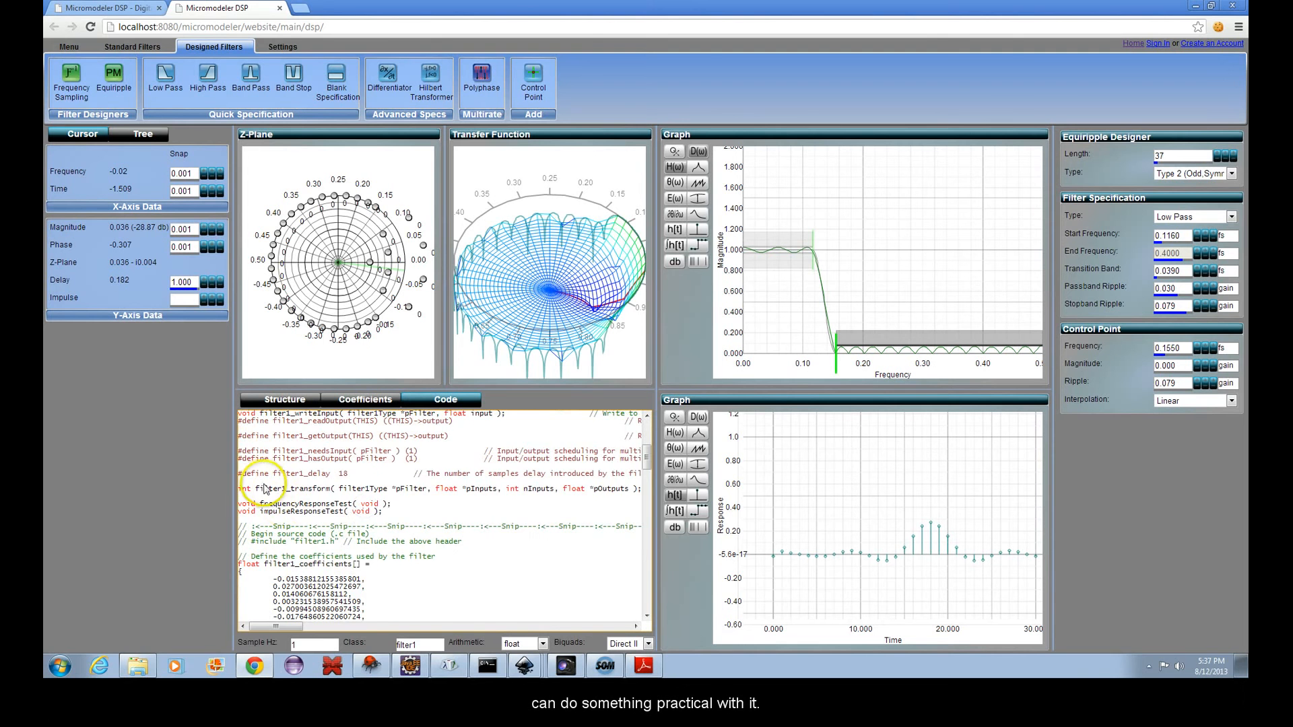
scroll(273, 492, "down", 5)
scroll(273, 491, "up", 3)
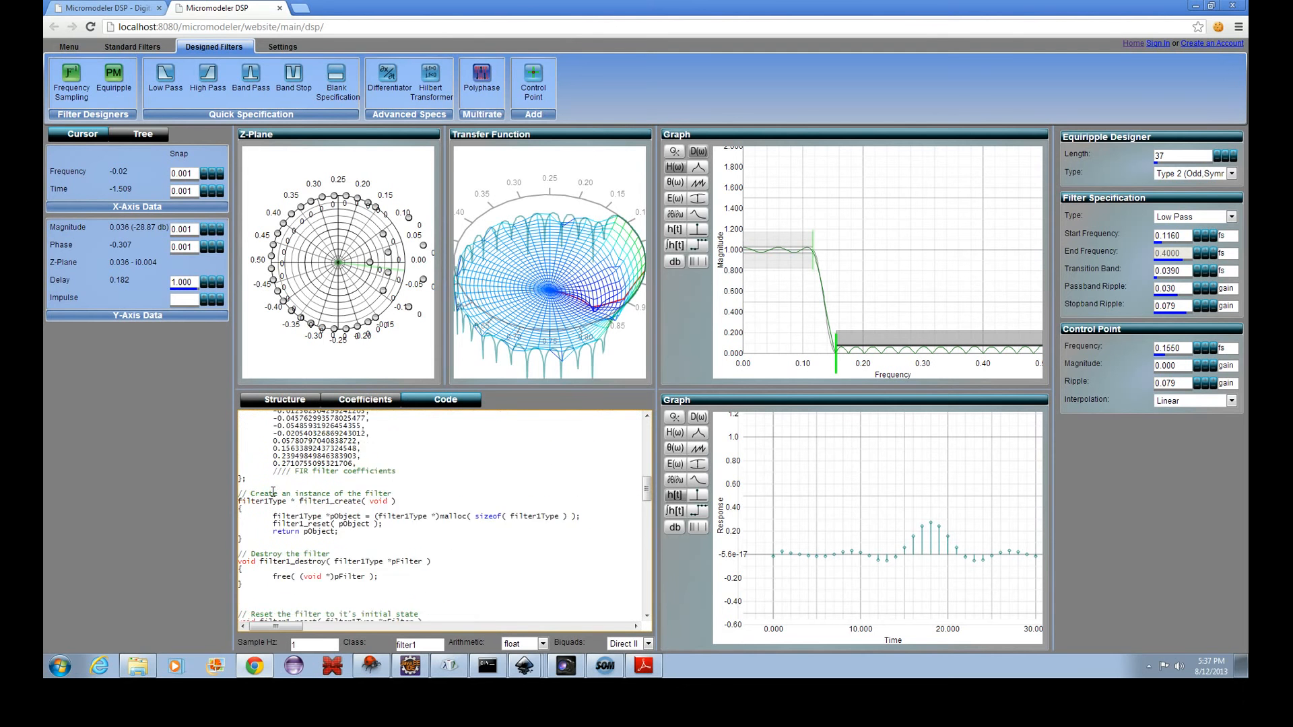
scroll(273, 490, "down", 8)
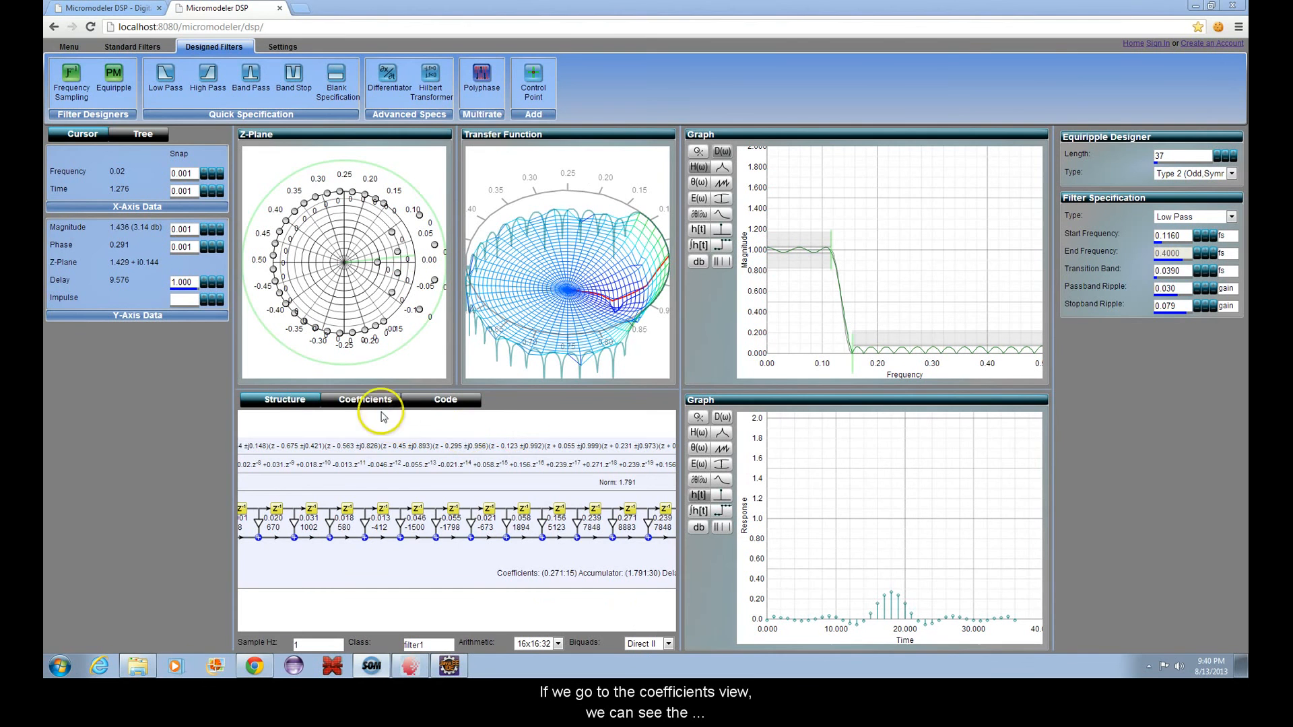
- Show the filter coefficients and copy the floating-point set for the entire filter
left_click(360, 399)
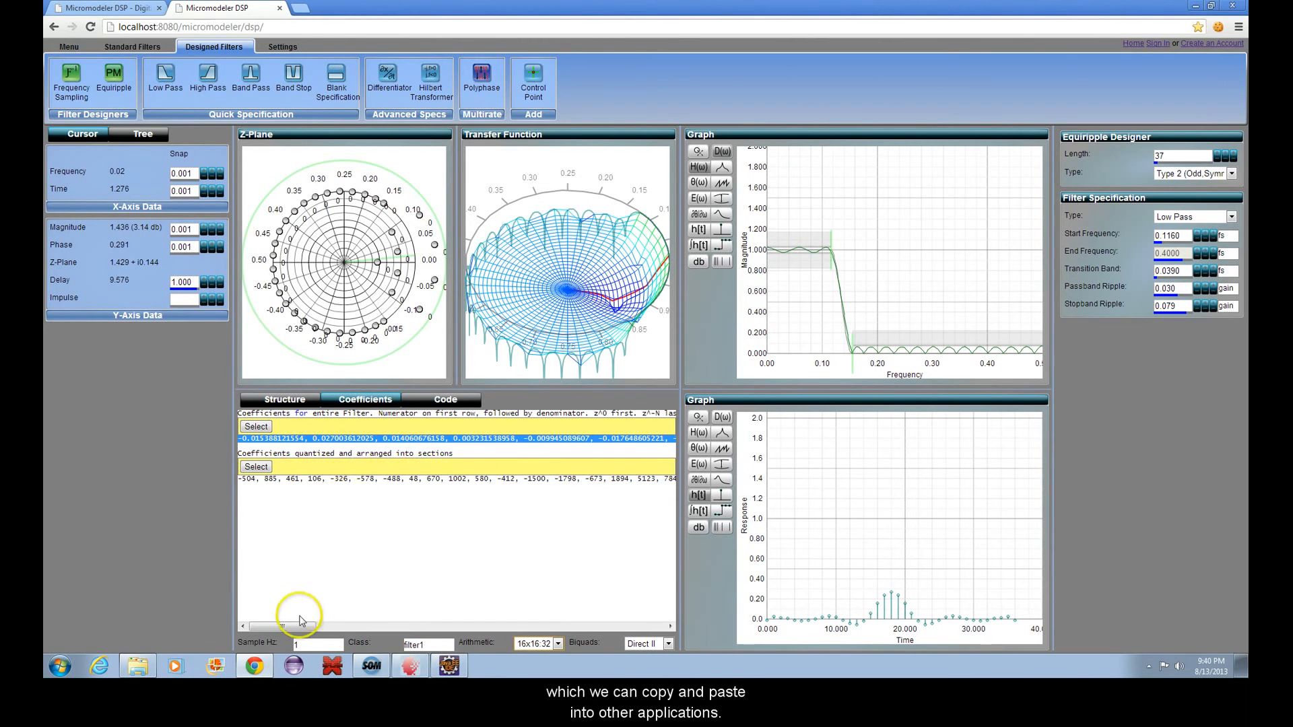
mouse_move(281, 627)
left_mouse_down()
mouse_move(350, 636)
mouse_move(263, 630)
left_mouse_up()
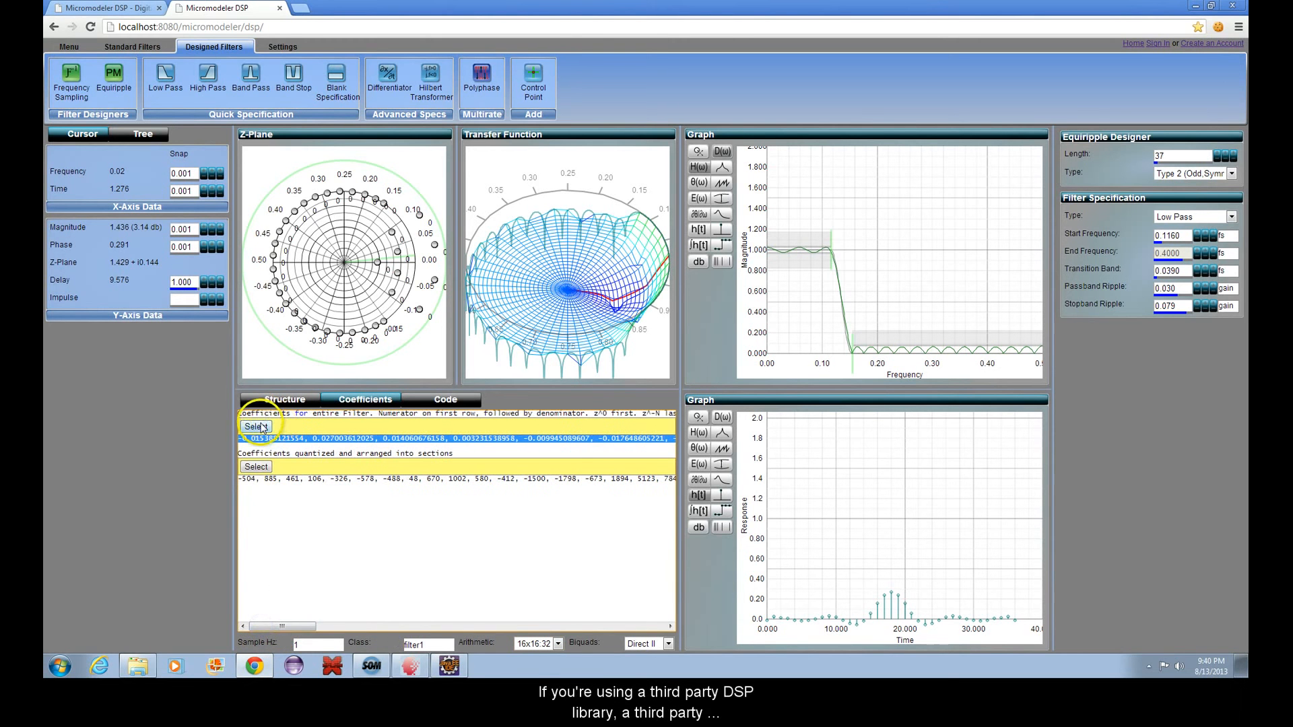
right_click(325, 439)
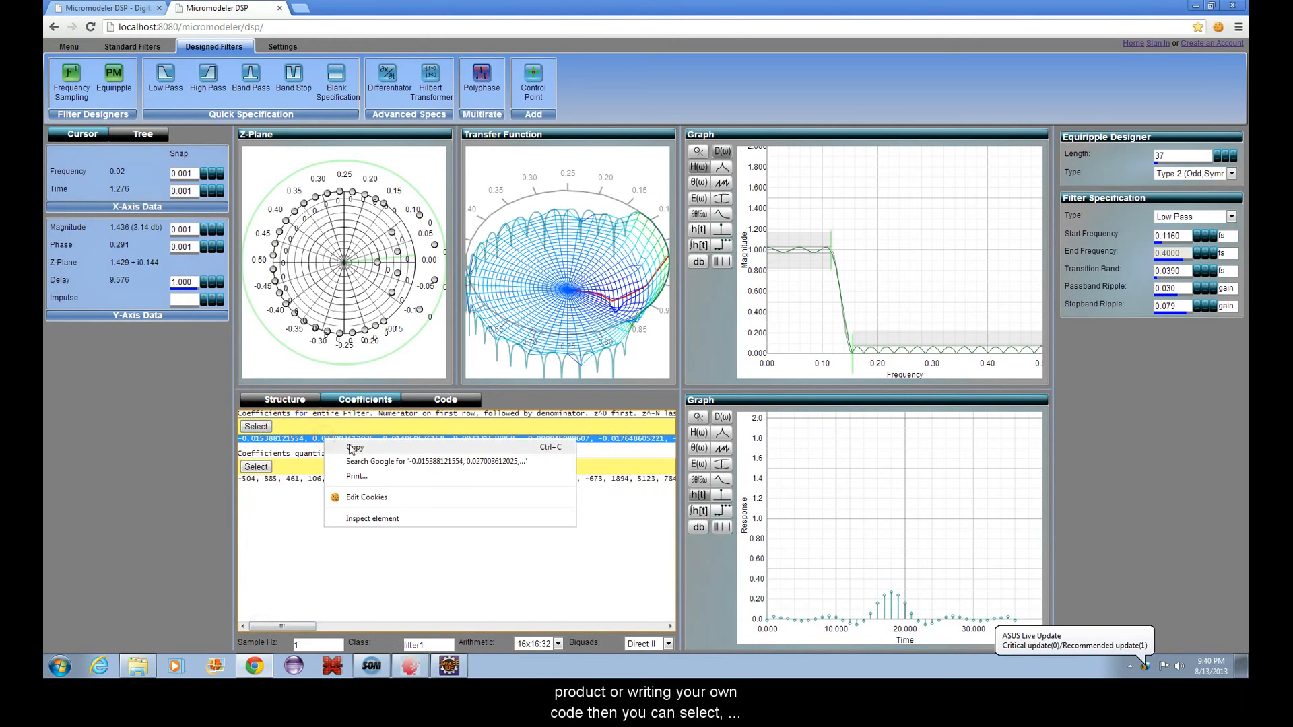
left_click(347, 446)
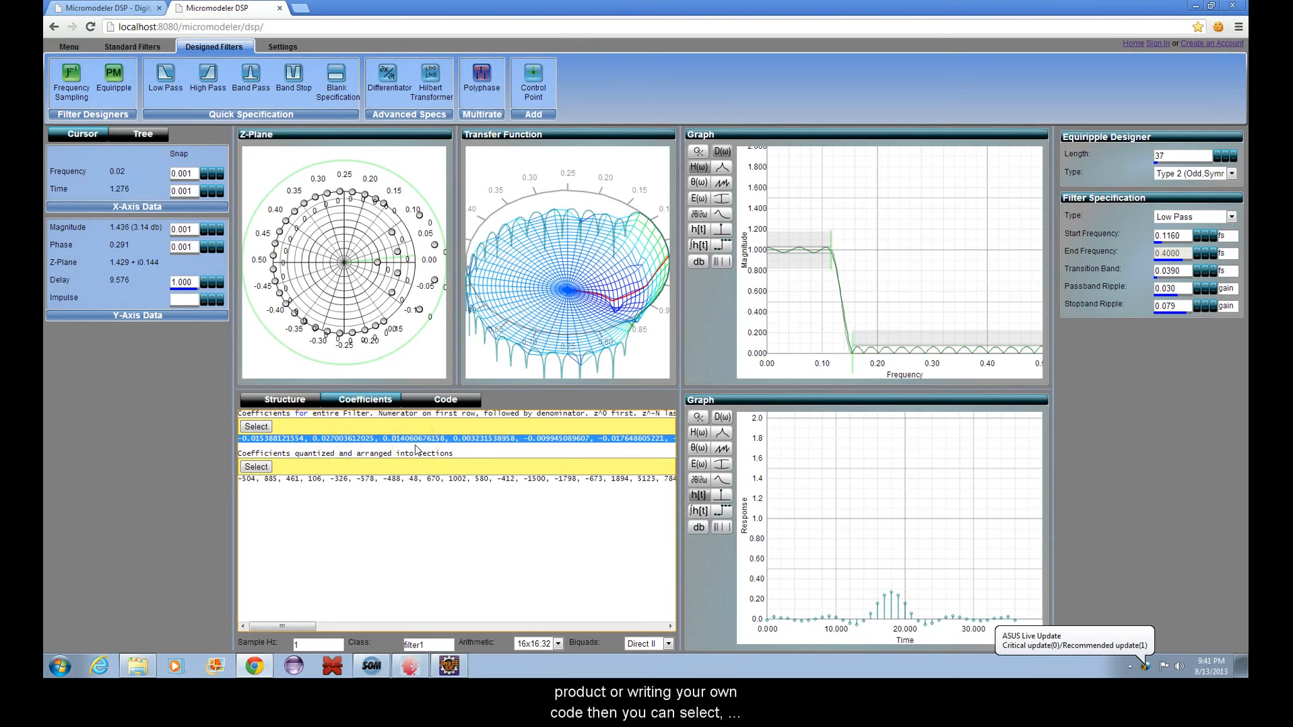
- Copy the coefficients that are quantized and arranged into sections
left_click(257, 468)
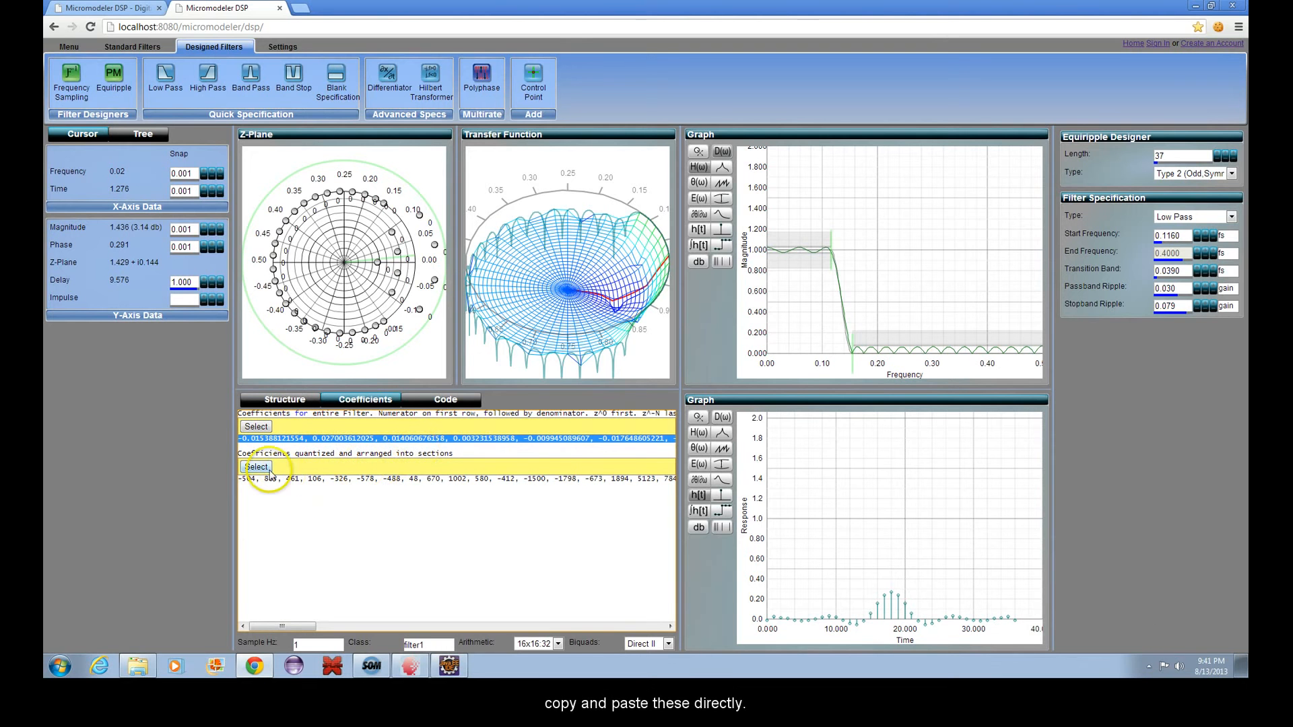
right_click(285, 482)
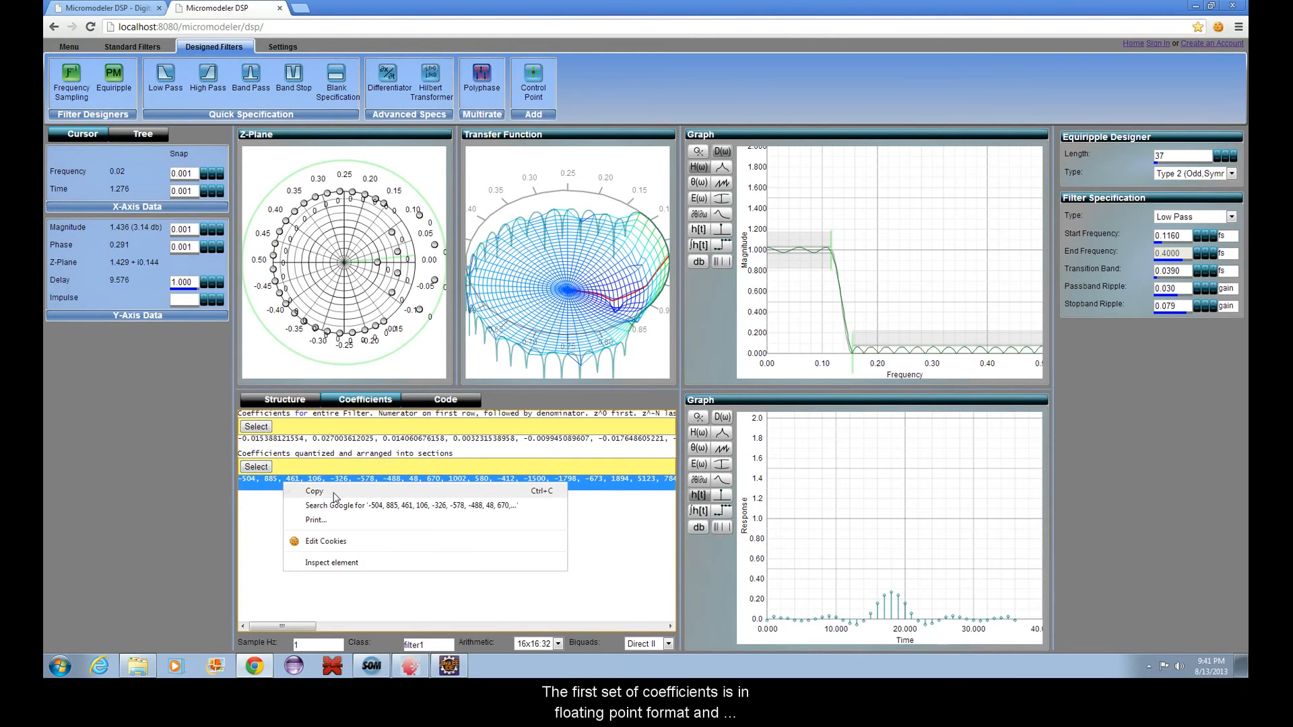
left_click(334, 497)
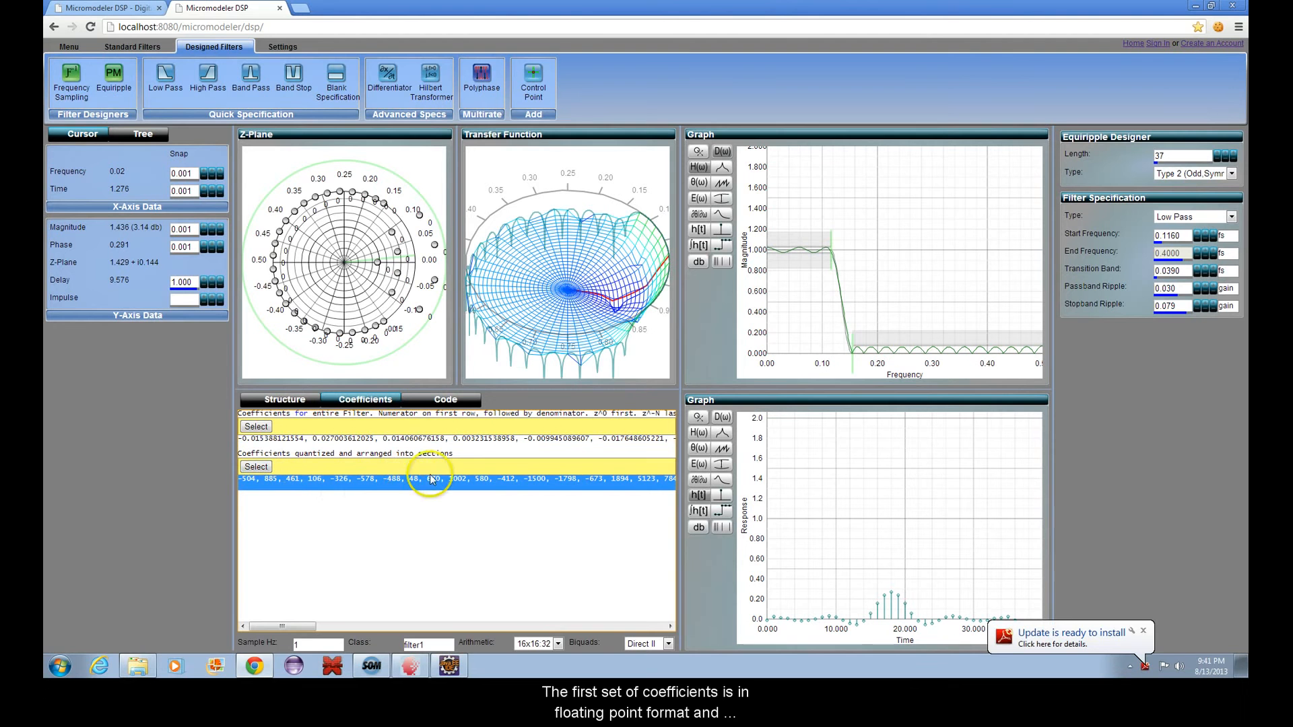
- Highlight the floating-point coefficients for the entire filter to examine them, and clear the selection
left_click(253, 438)
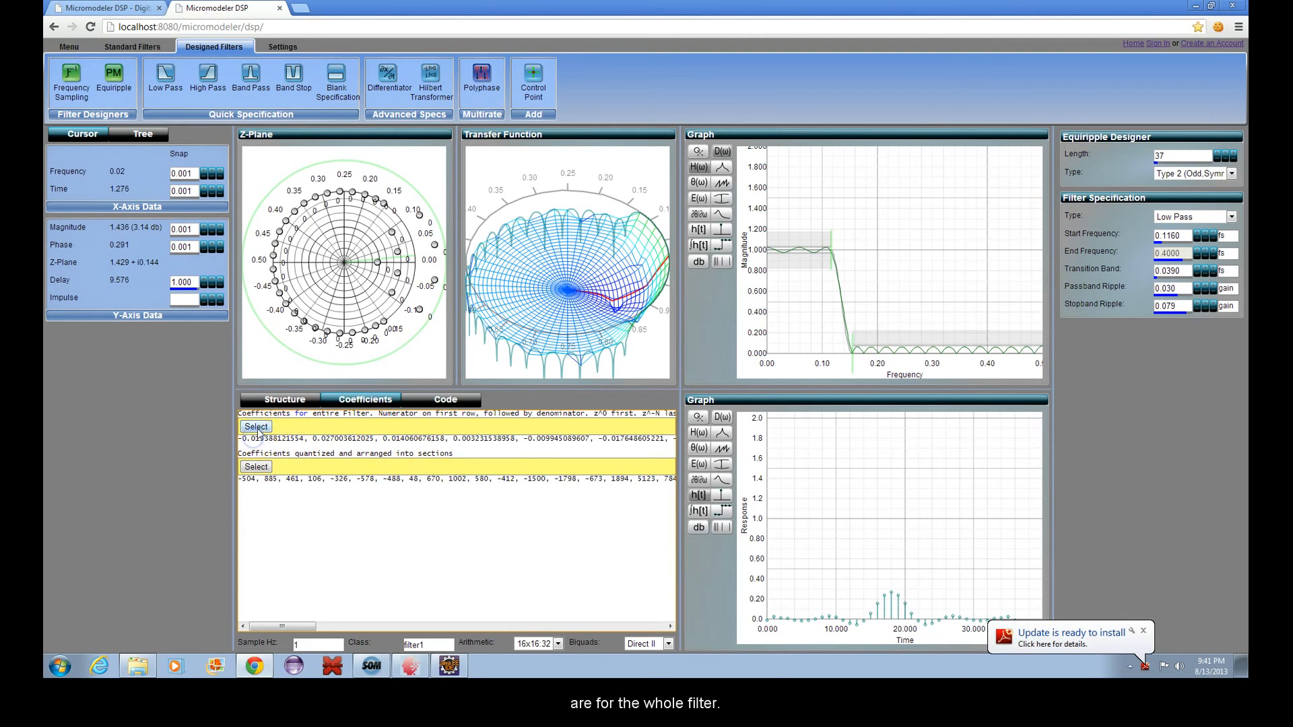
left_click(256, 427)
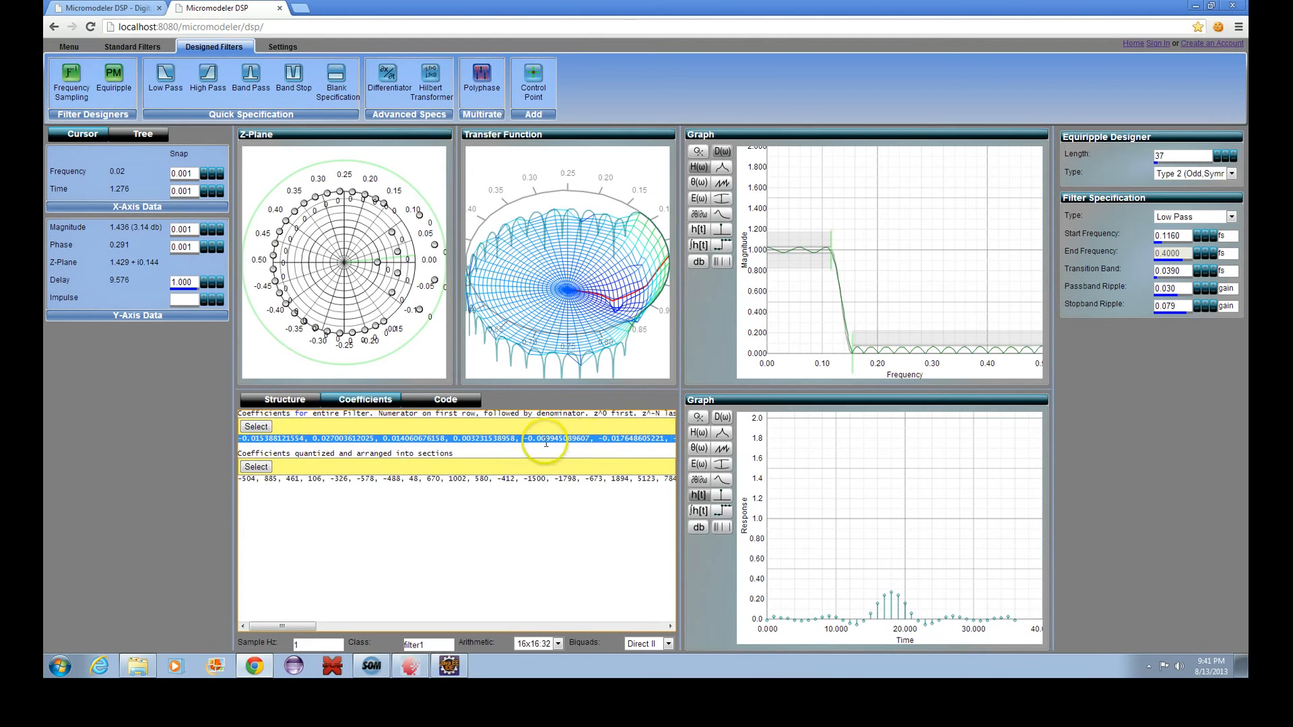
left_click(479, 441)
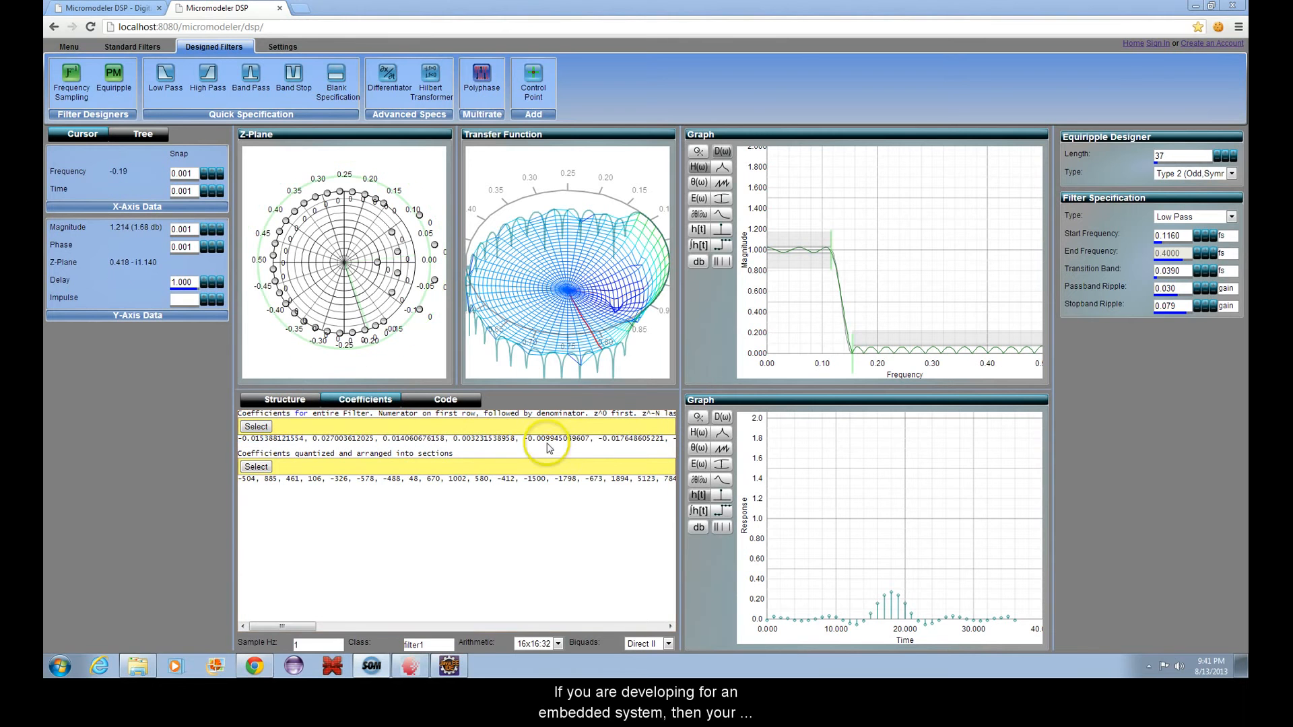
- Review the available arithmetic word lengths and choose 16x16:32 integer arithmetic
left_click(559, 644)
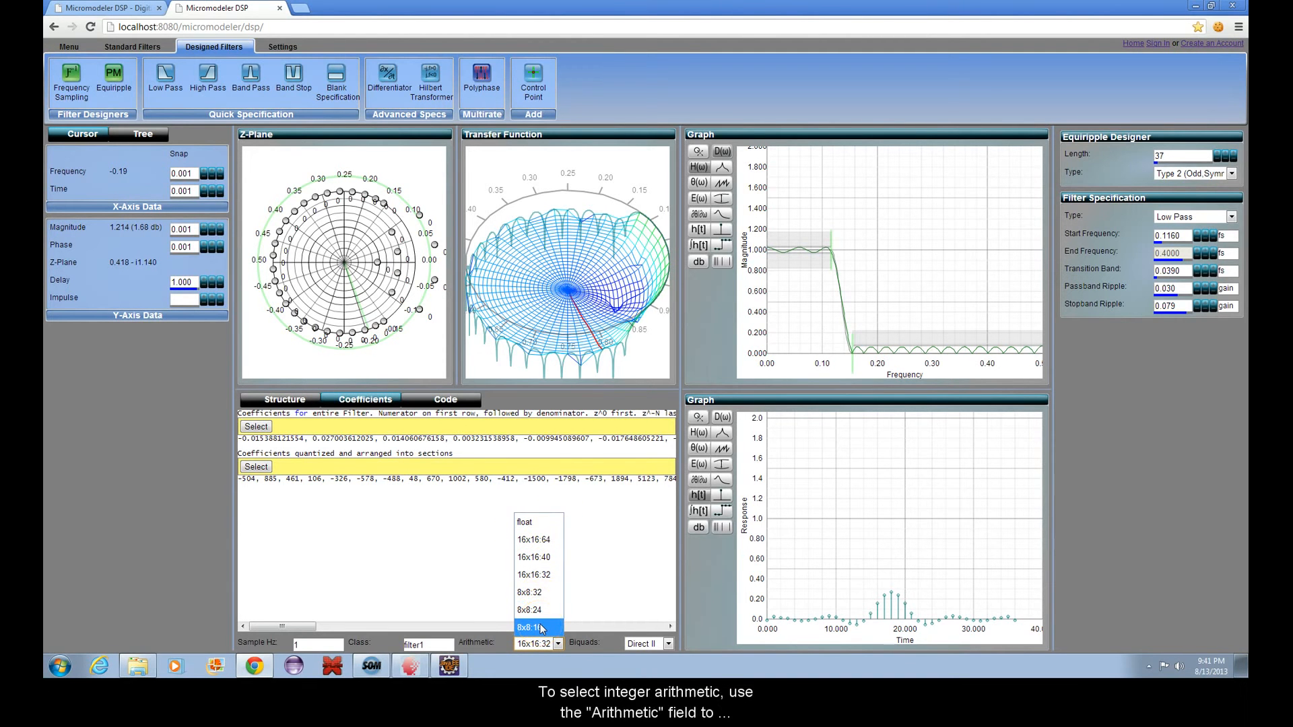
left_click(549, 644)
left_click(549, 643)
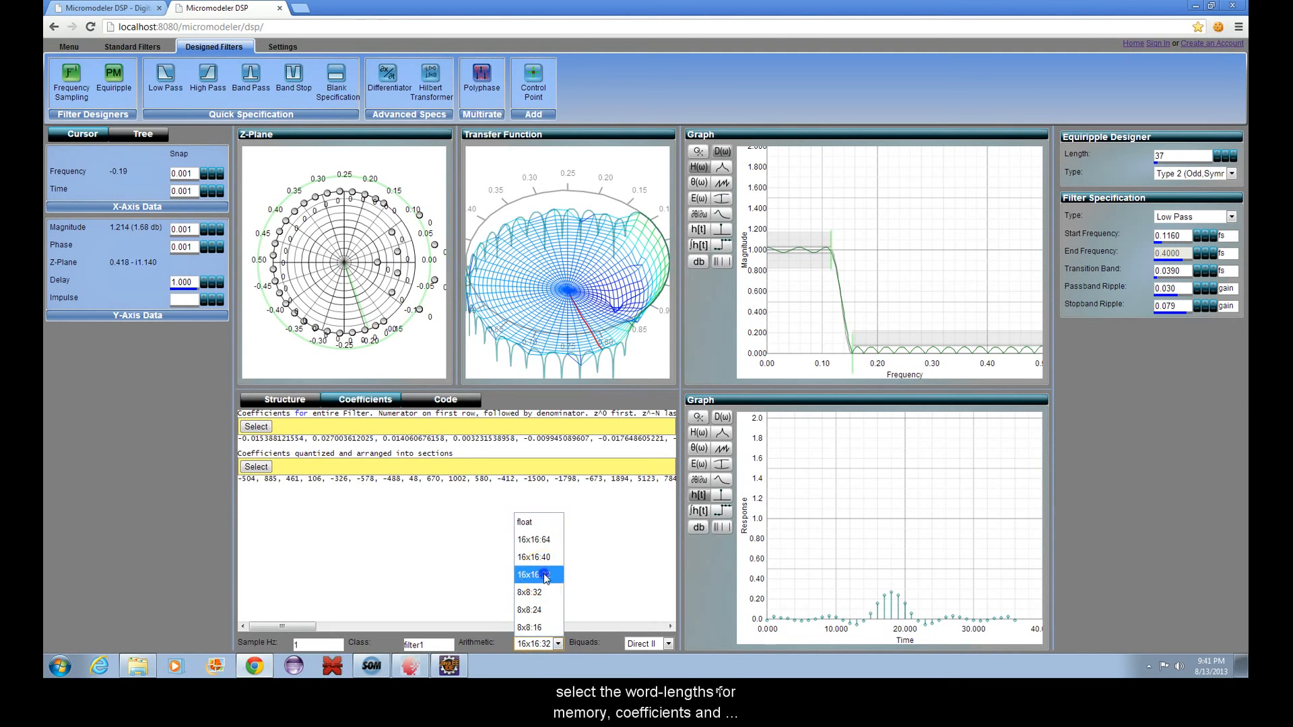
left_click(543, 575)
left_click(550, 644)
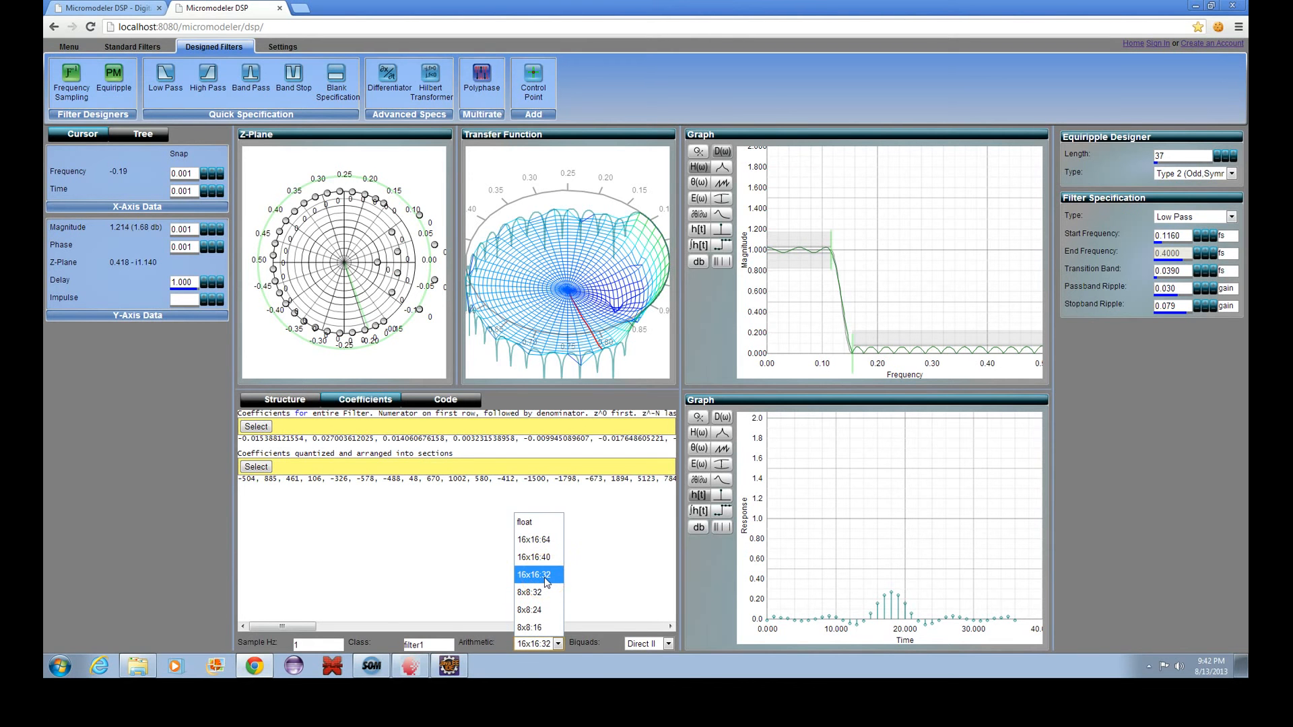
left_click(545, 576)
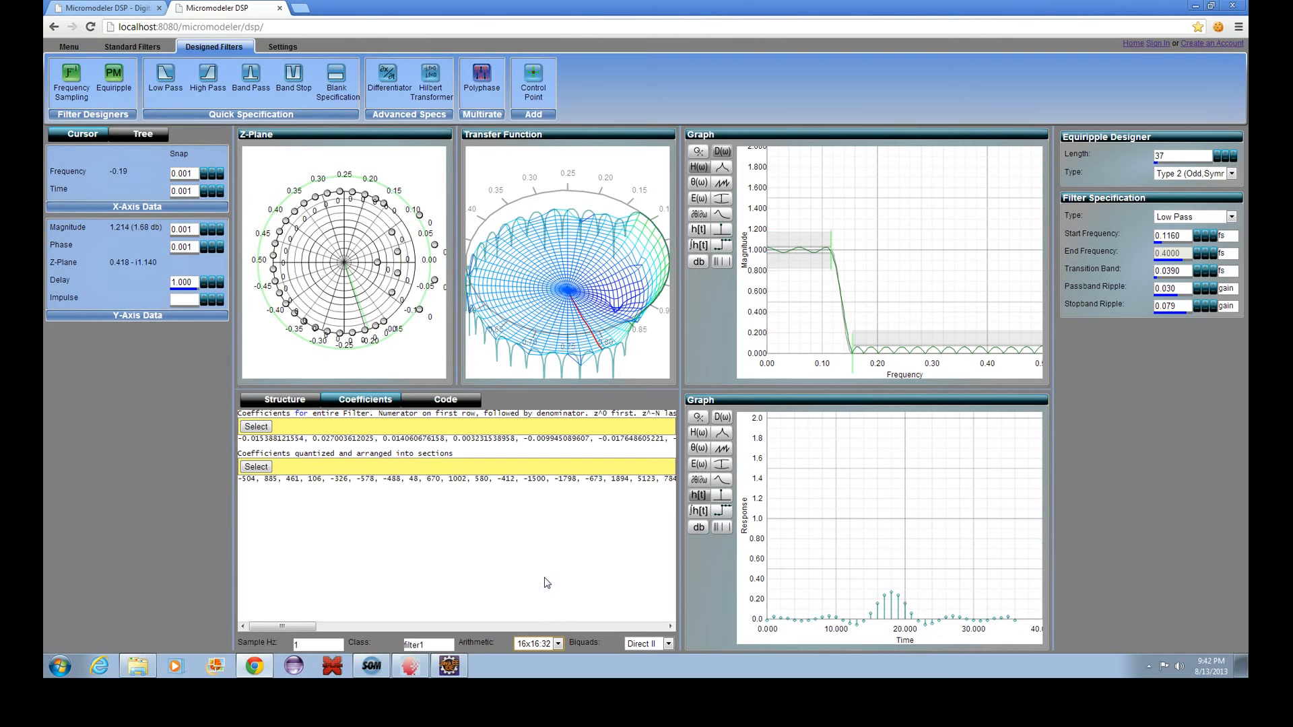
- Overlay the quantized response on the magnitude graph, set the arithmetic to 8x8:16, and compare the two curves in the passband and stopband
left_click(724, 168)
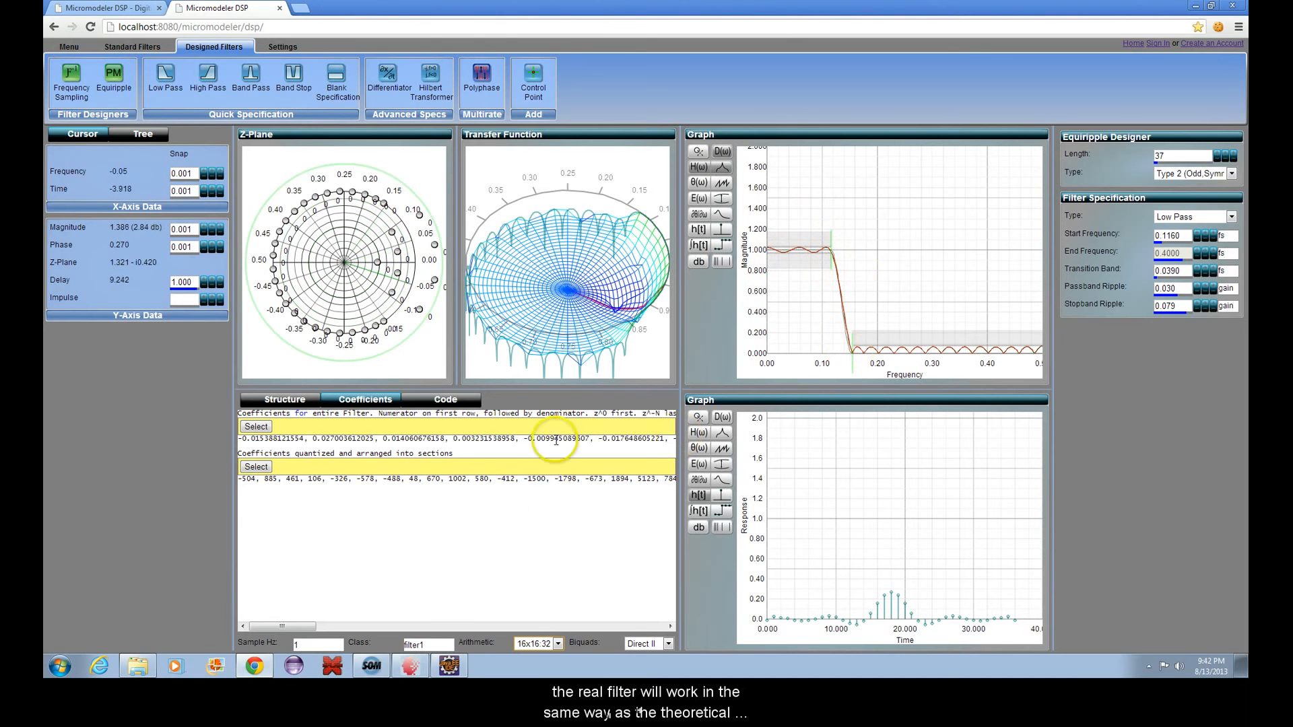
left_click(557, 644)
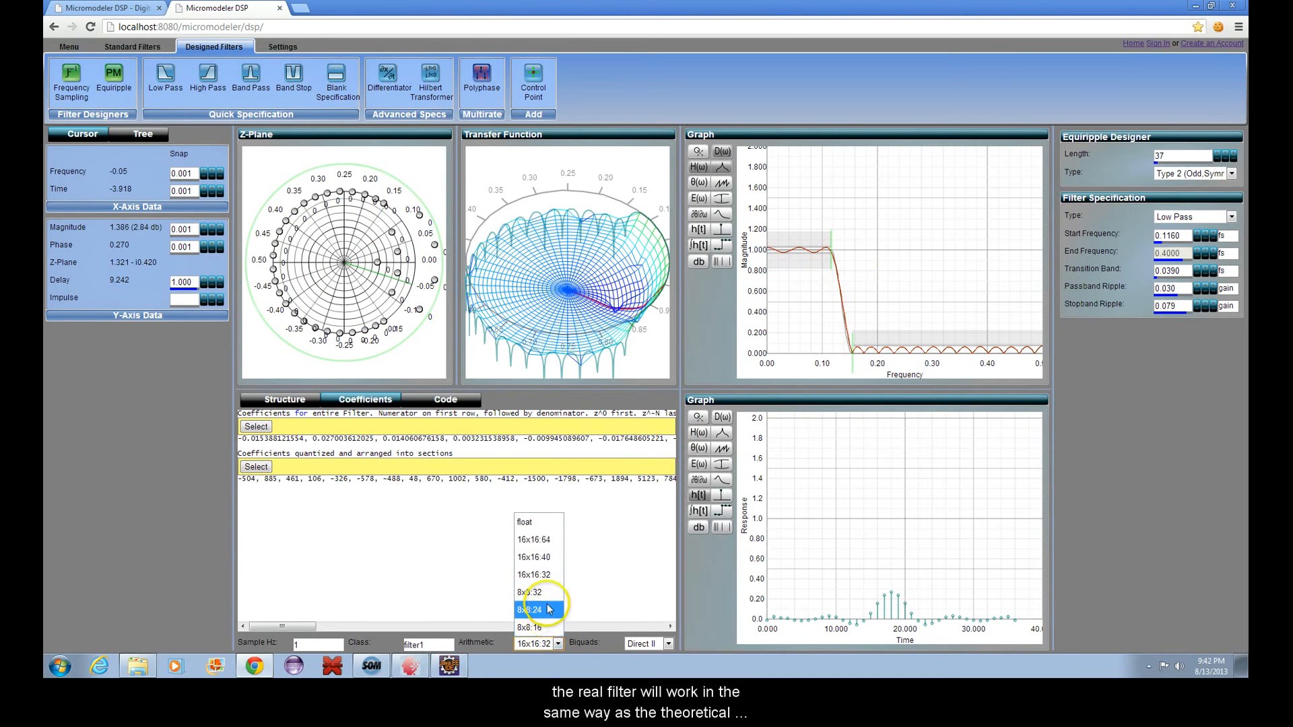
left_click(538, 628)
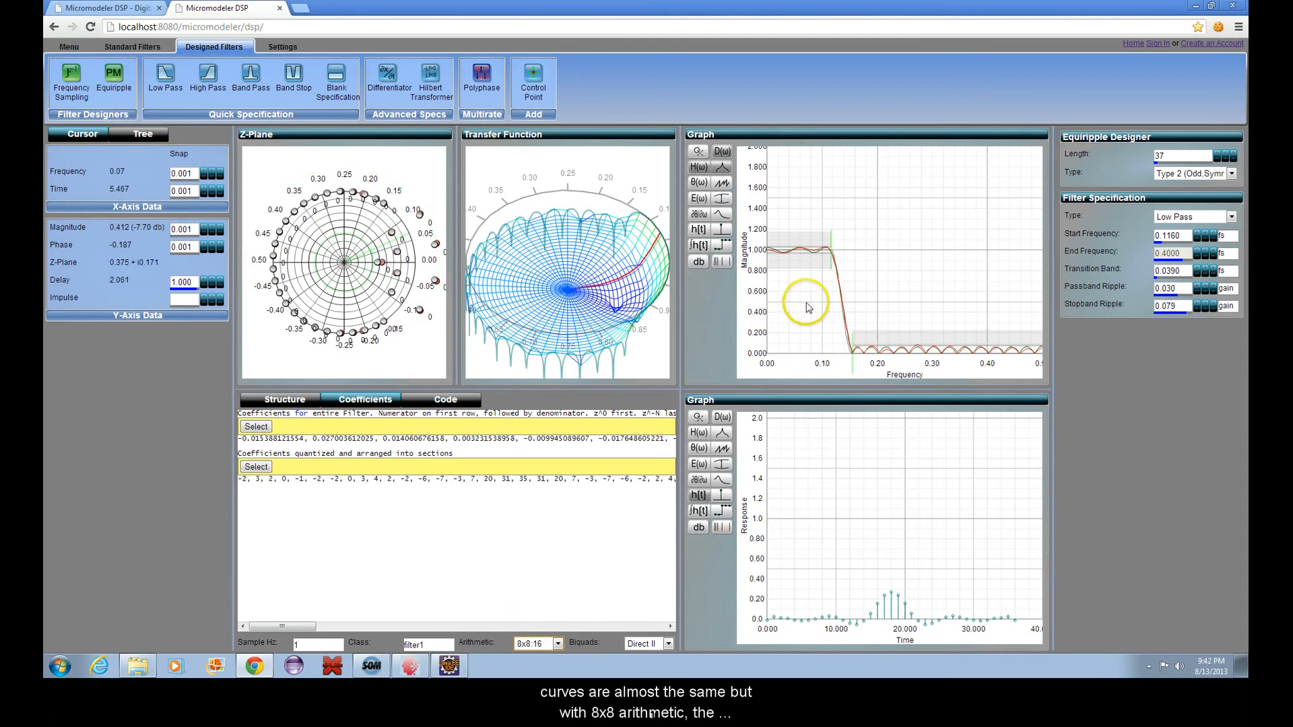
scroll(828, 256, "up", 5)
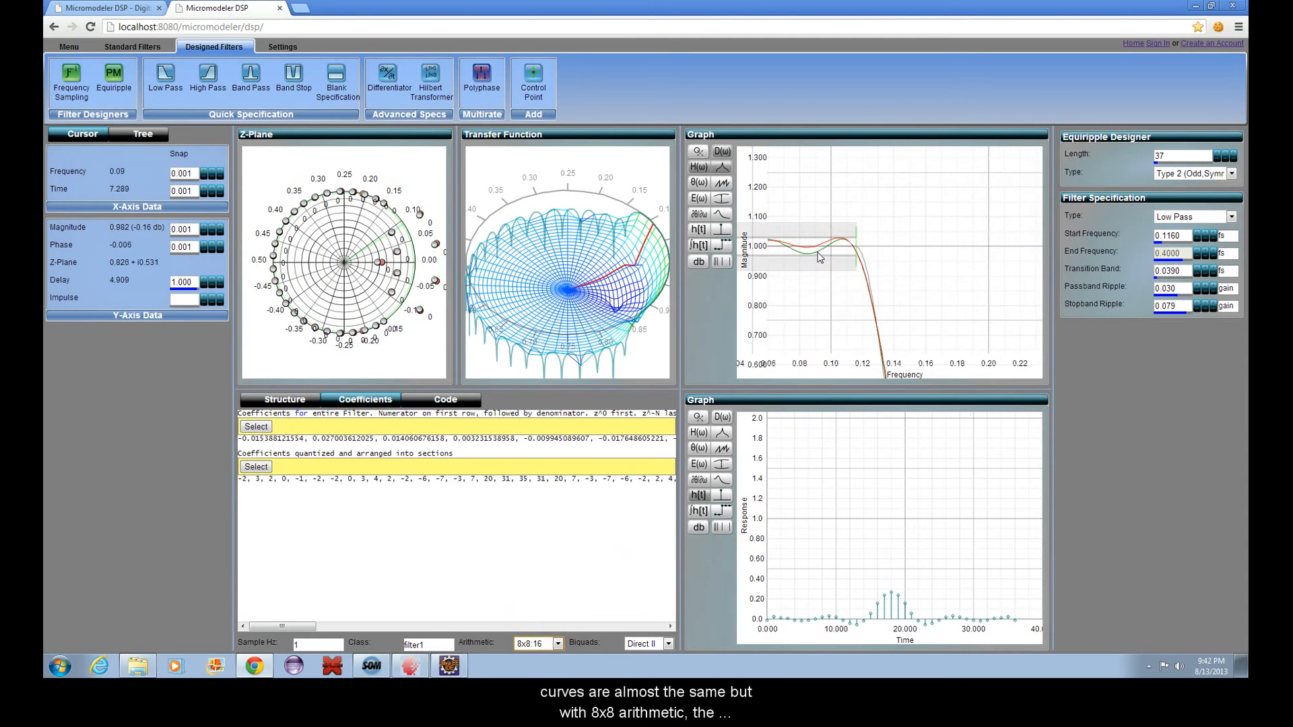
scroll(818, 253, "down", 5)
left_click_drag(818, 306, 869, 305)
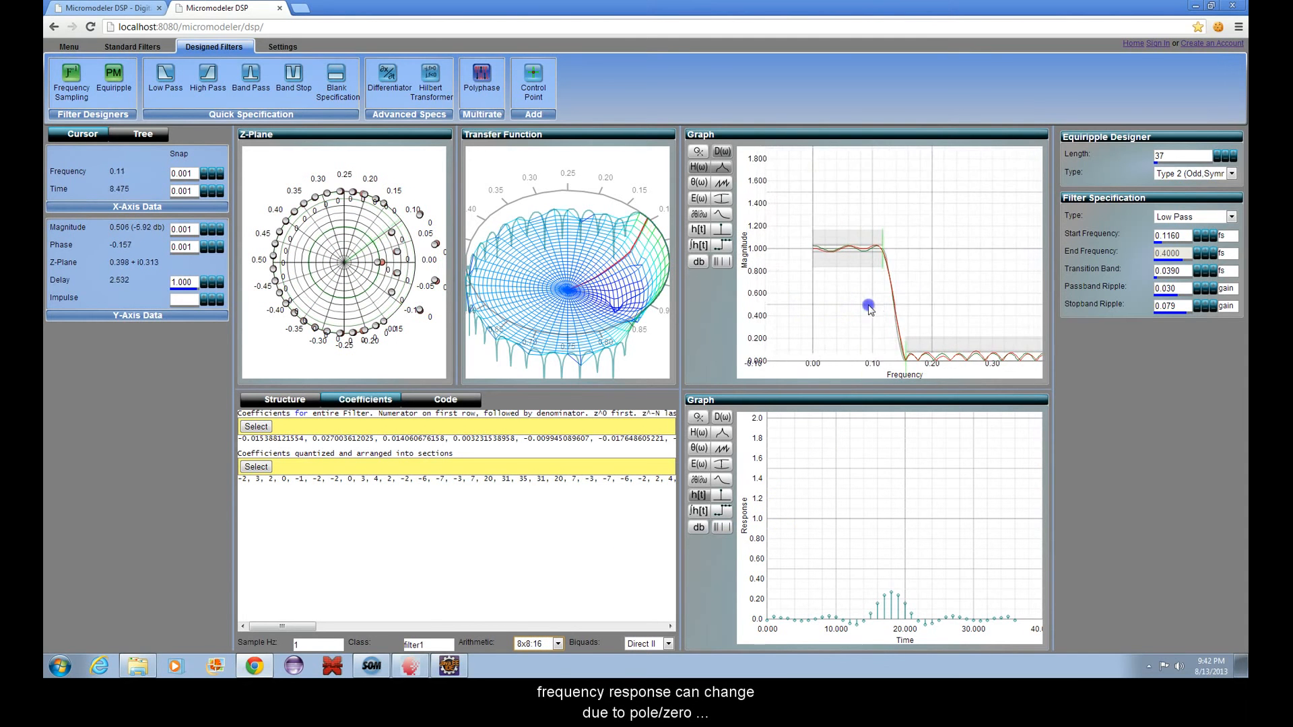
scroll(909, 350, "up", 5)
scroll(909, 350, "down", 3)
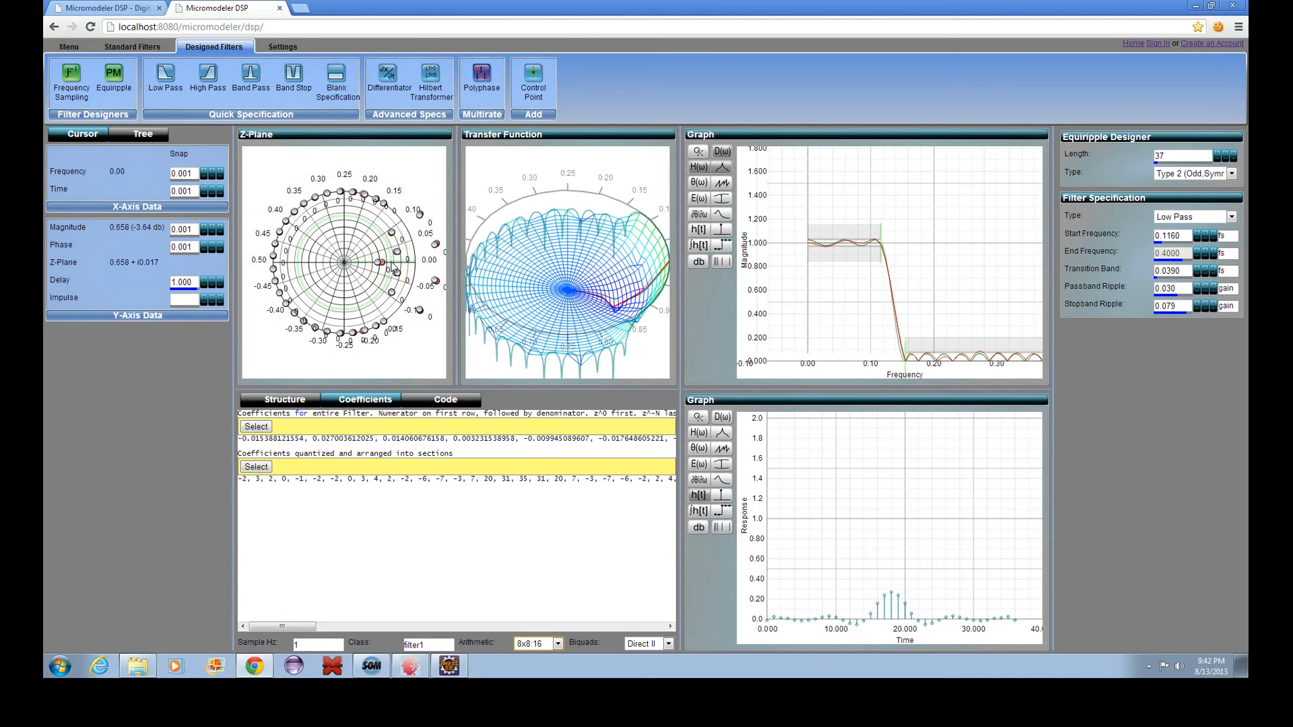
- Select the 8x8:16 quantized coefficients arranged into sections
left_click(257, 468)
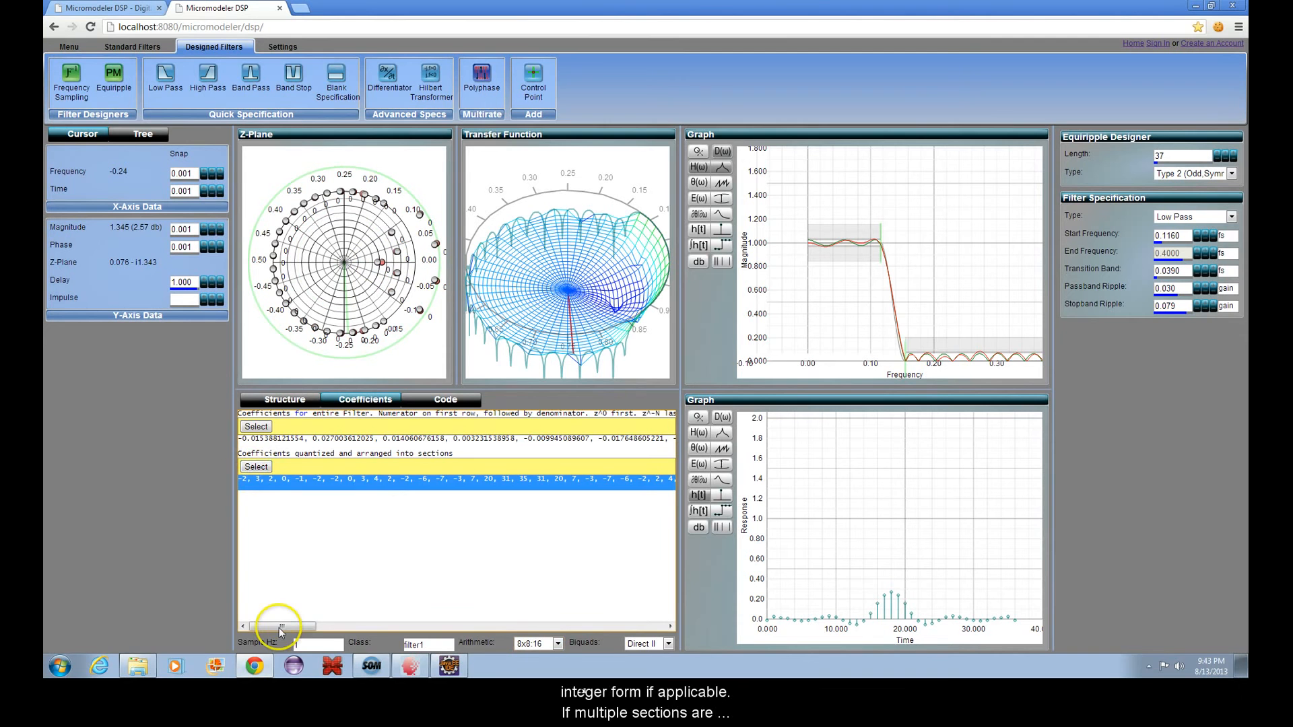
left_click_drag(279, 628, 239, 622)
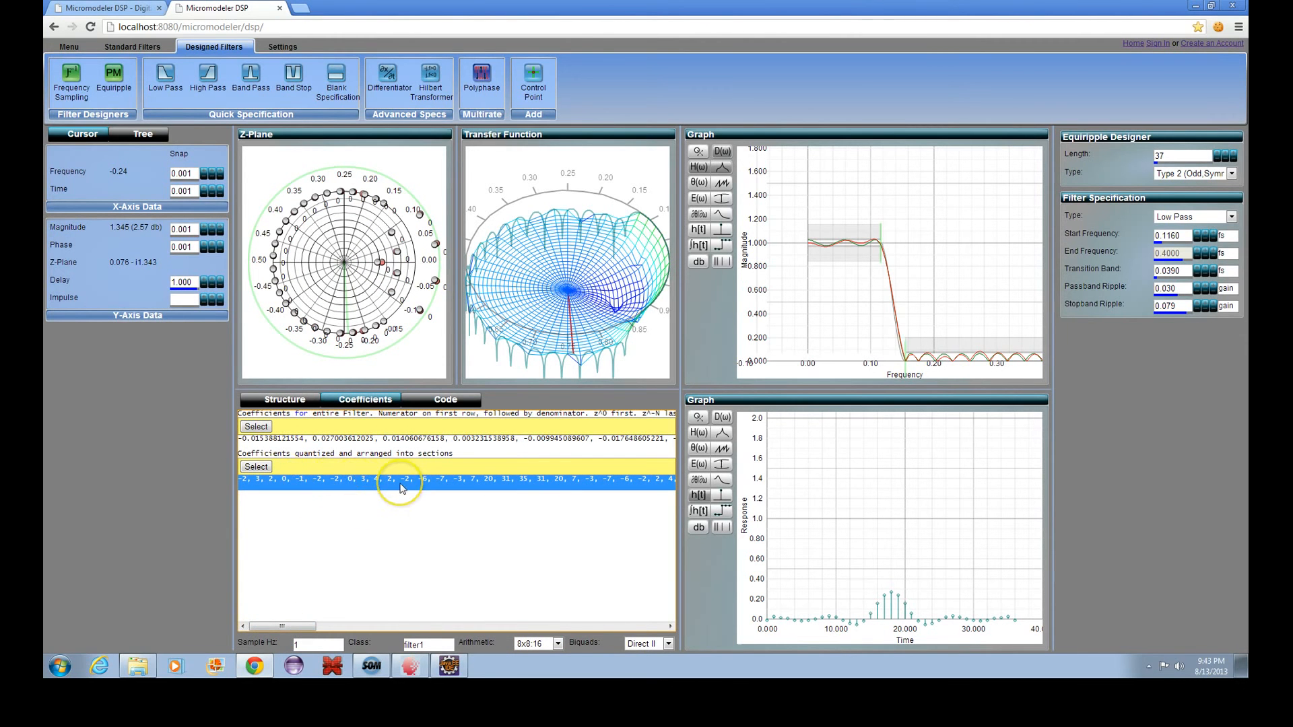
- Open the generated C code and examine the header file, the source file's coefficient array and the filter instance functions
left_click(457, 402)
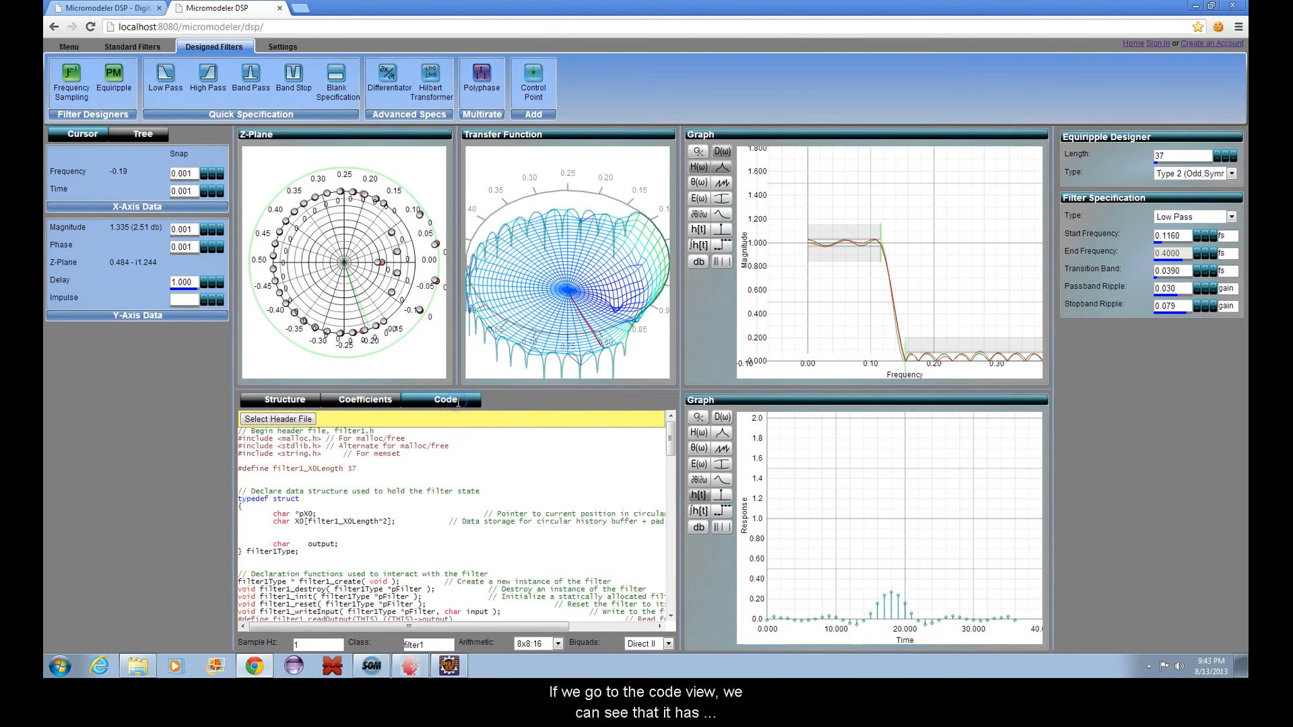
scroll(423, 494, "down", 3)
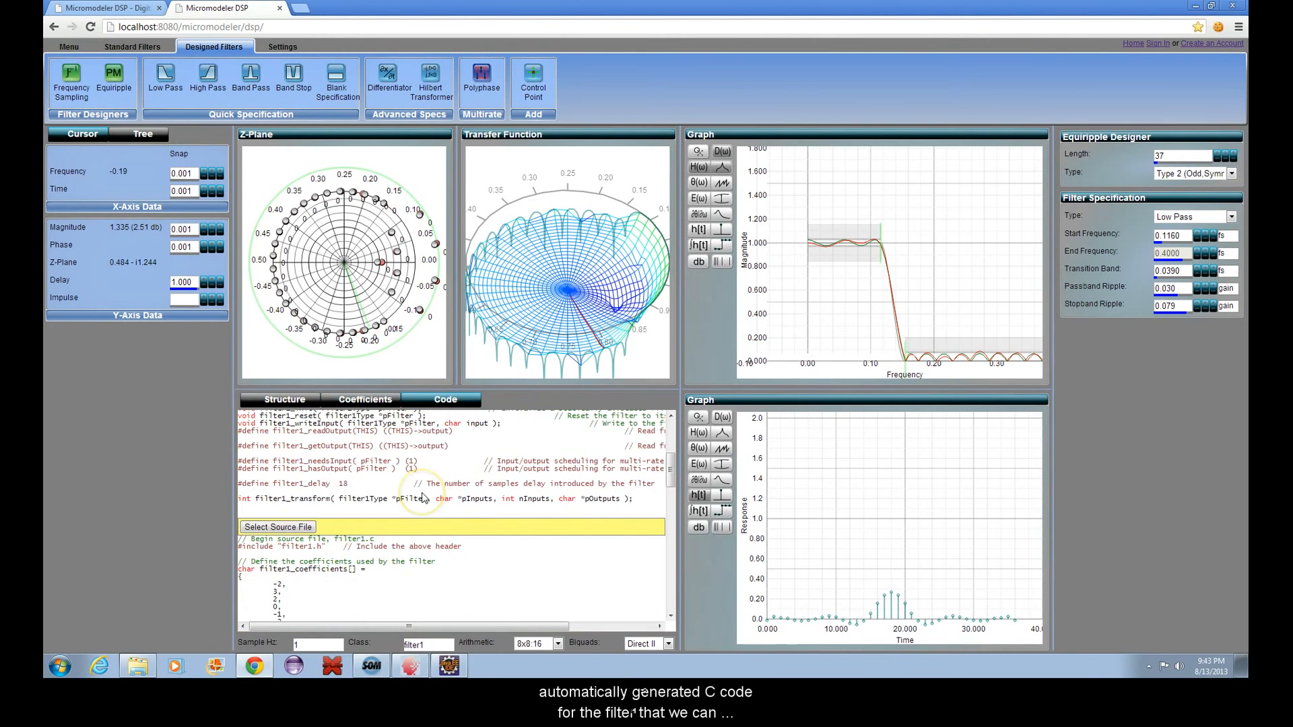
scroll(422, 498, "down", 5)
scroll(422, 497, "up", 6)
scroll(423, 495, "down", 15)
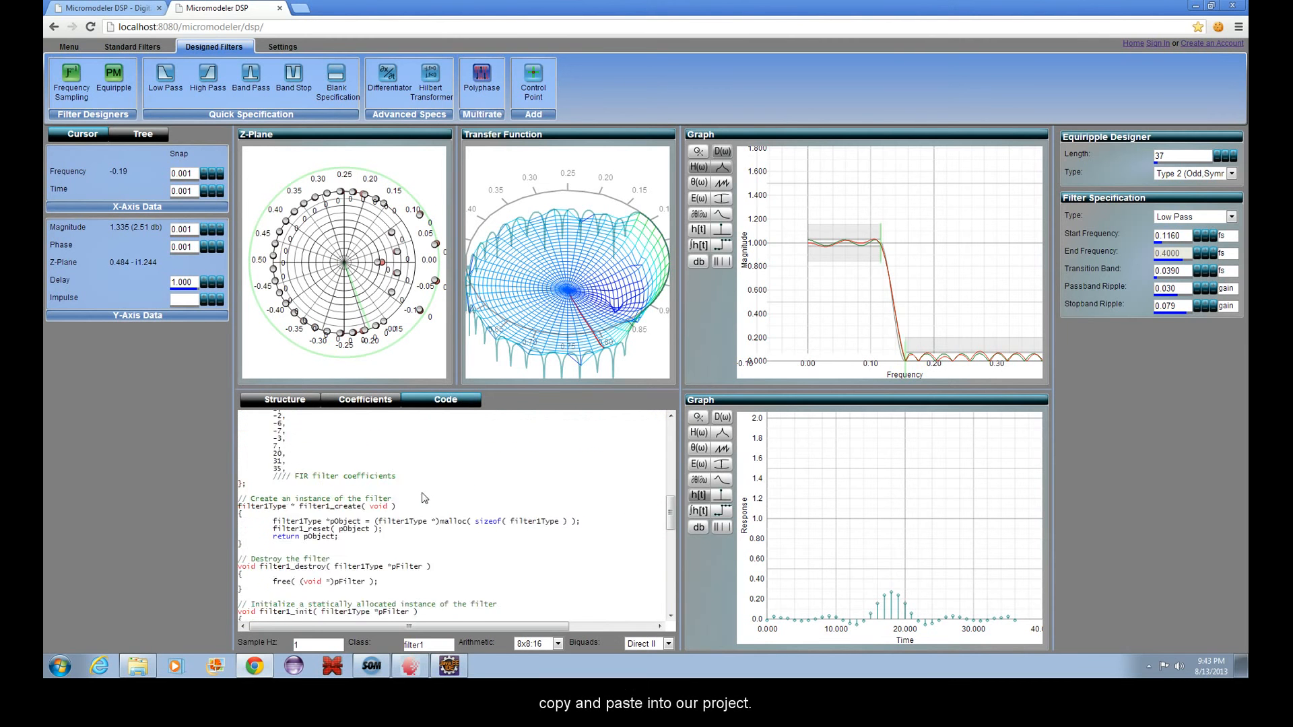
- Set the generated code's class name to fir1 and the sample rate to 48000 Hz
scroll(423, 498, "up", 15)
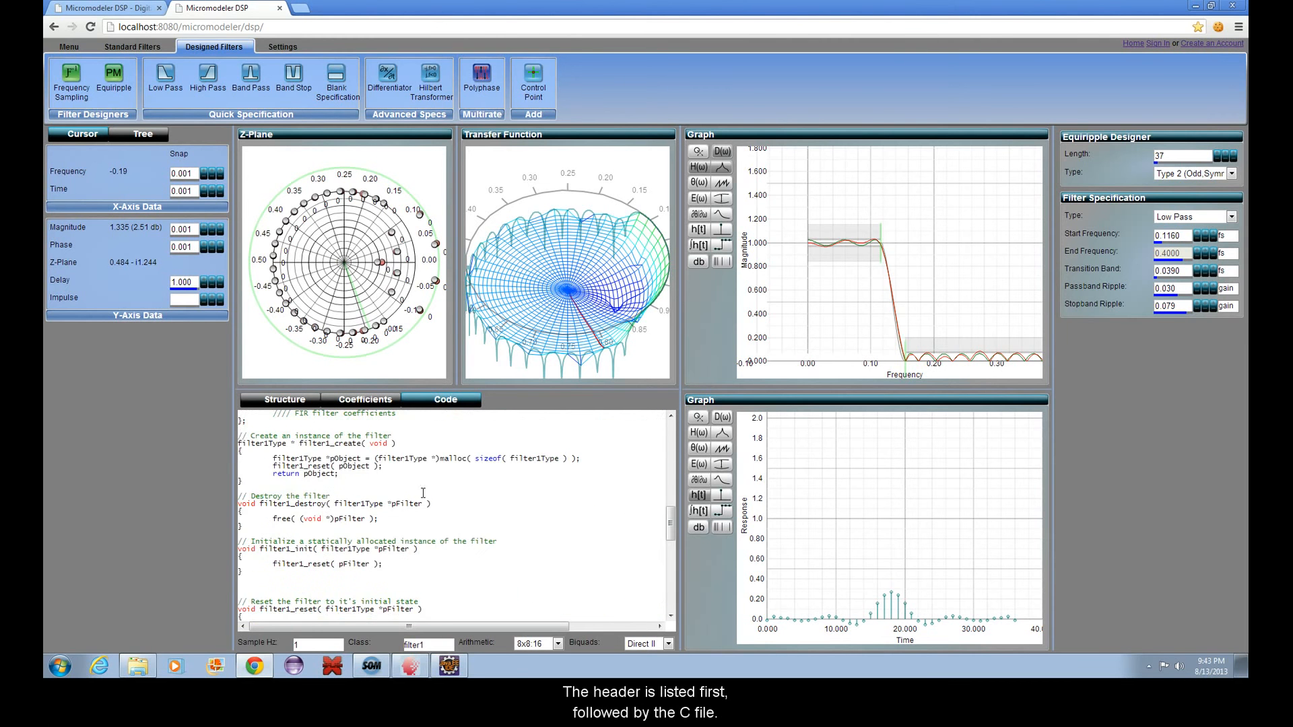
scroll(423, 493, "up", 6)
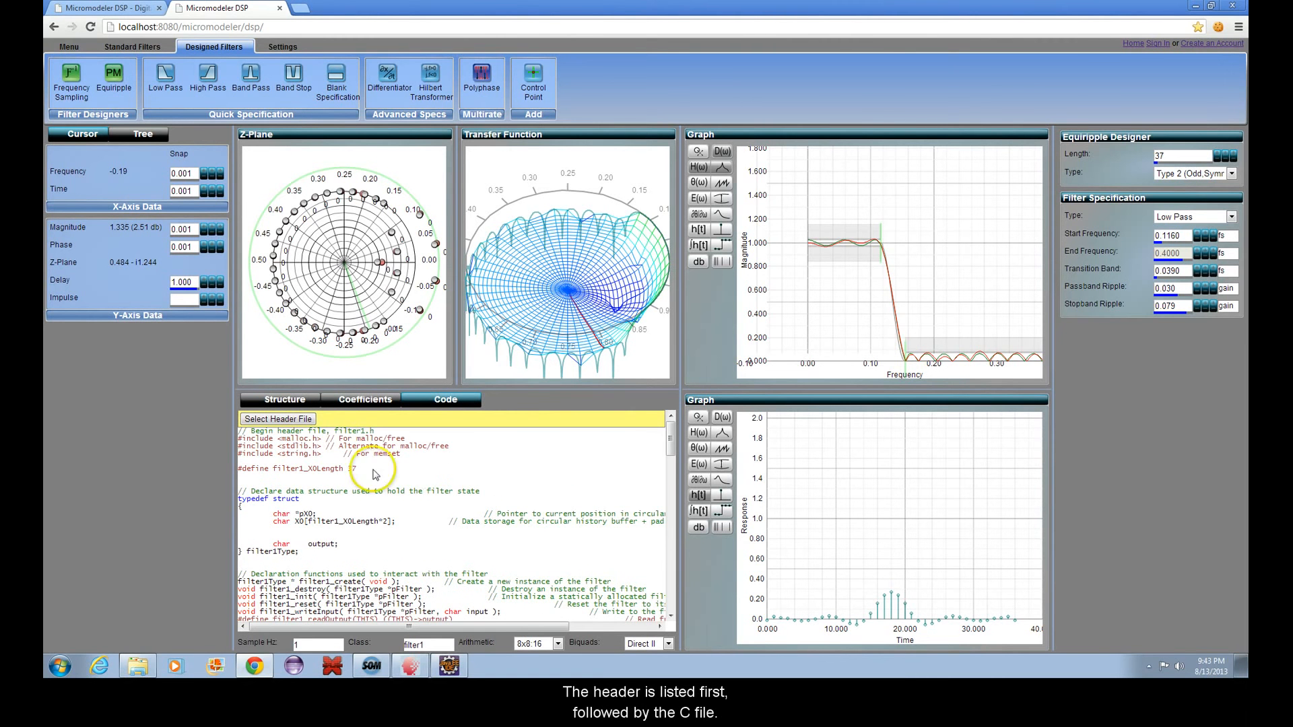
scroll(381, 479, "down", 5)
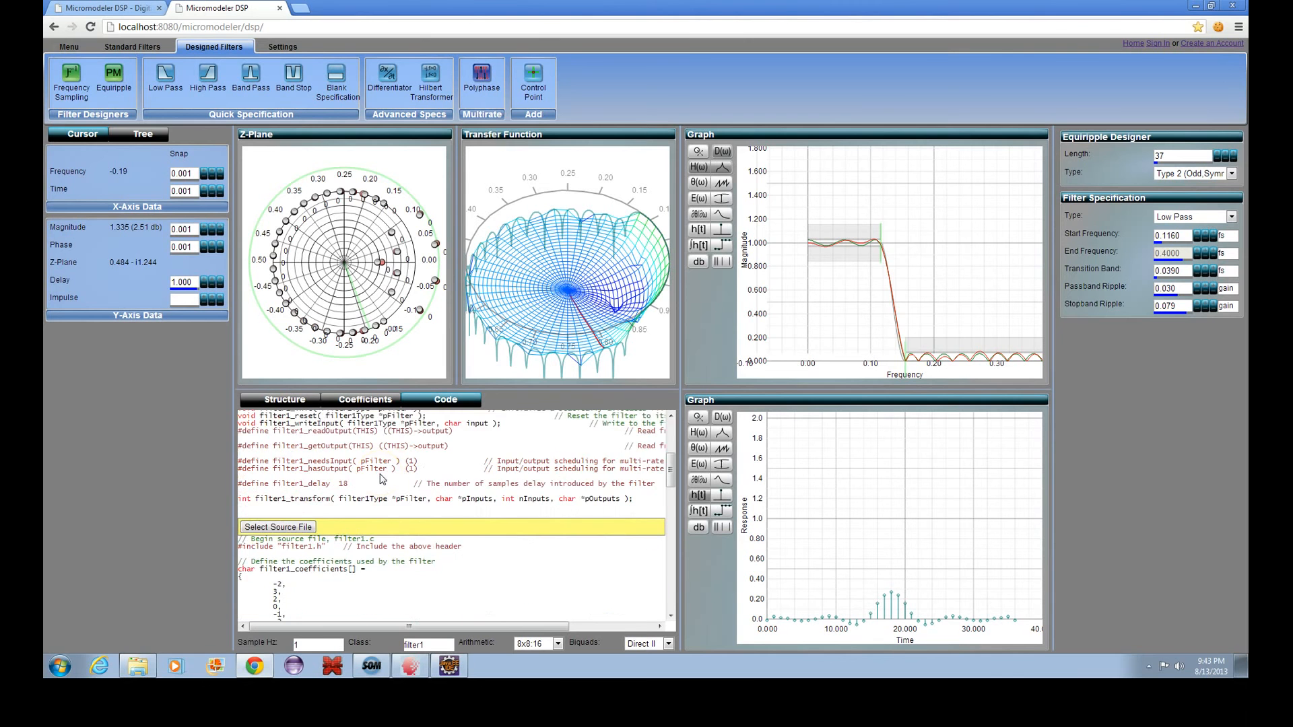
scroll(382, 479, "up", 5)
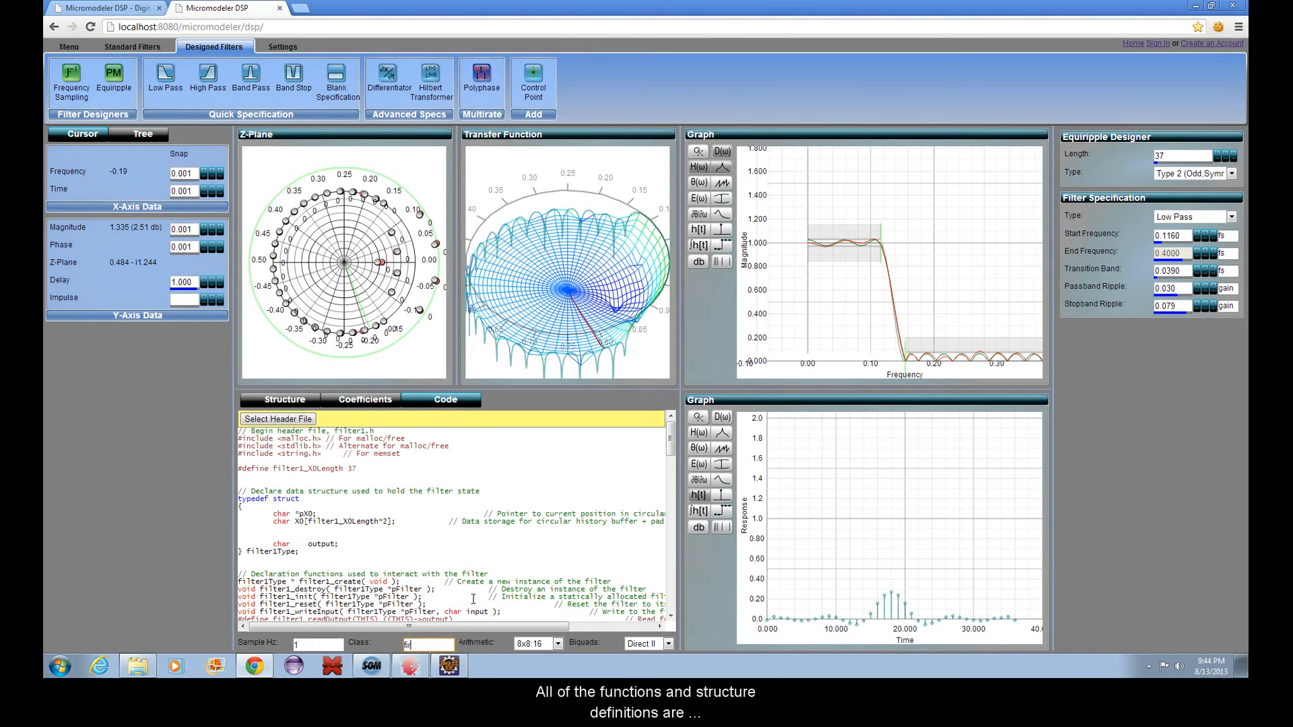
type("1")
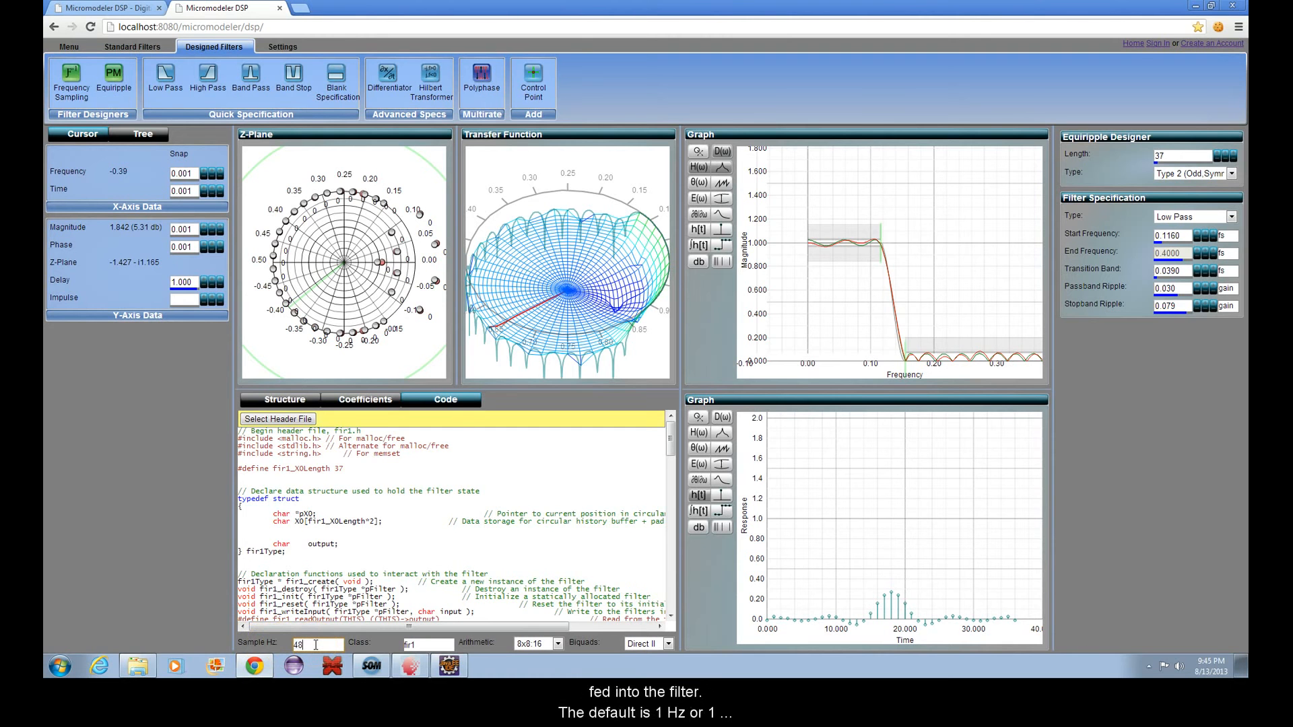
type("000")
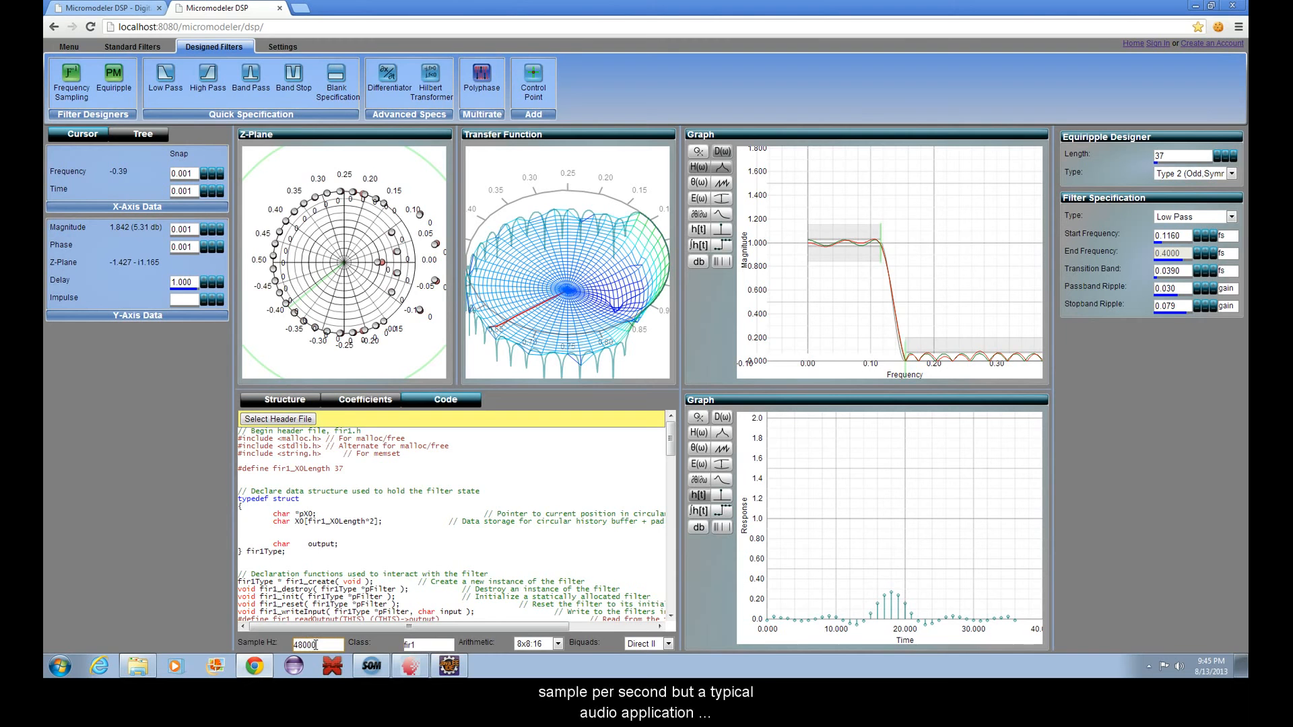
key("Tab")
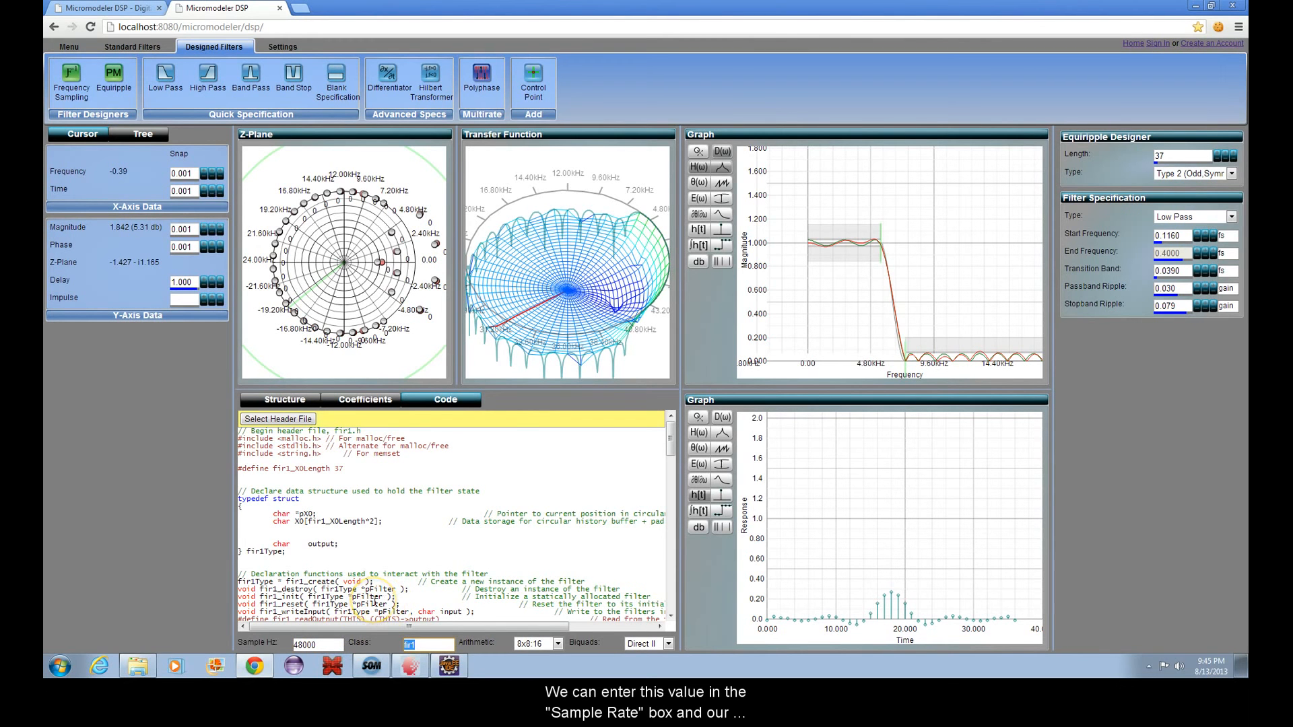
left_click(328, 646)
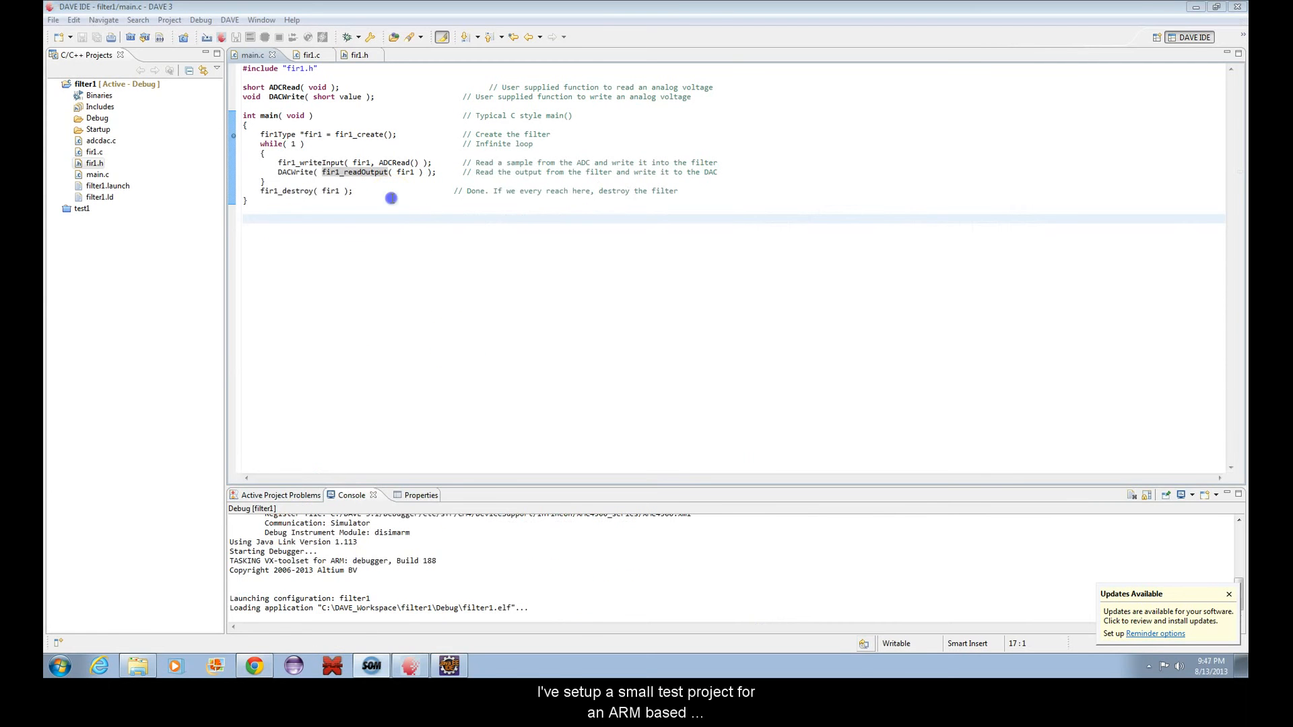
- In the DAVE IDE, open fir1.c and then fir1.h from the filter1 project
left_click(390, 197)
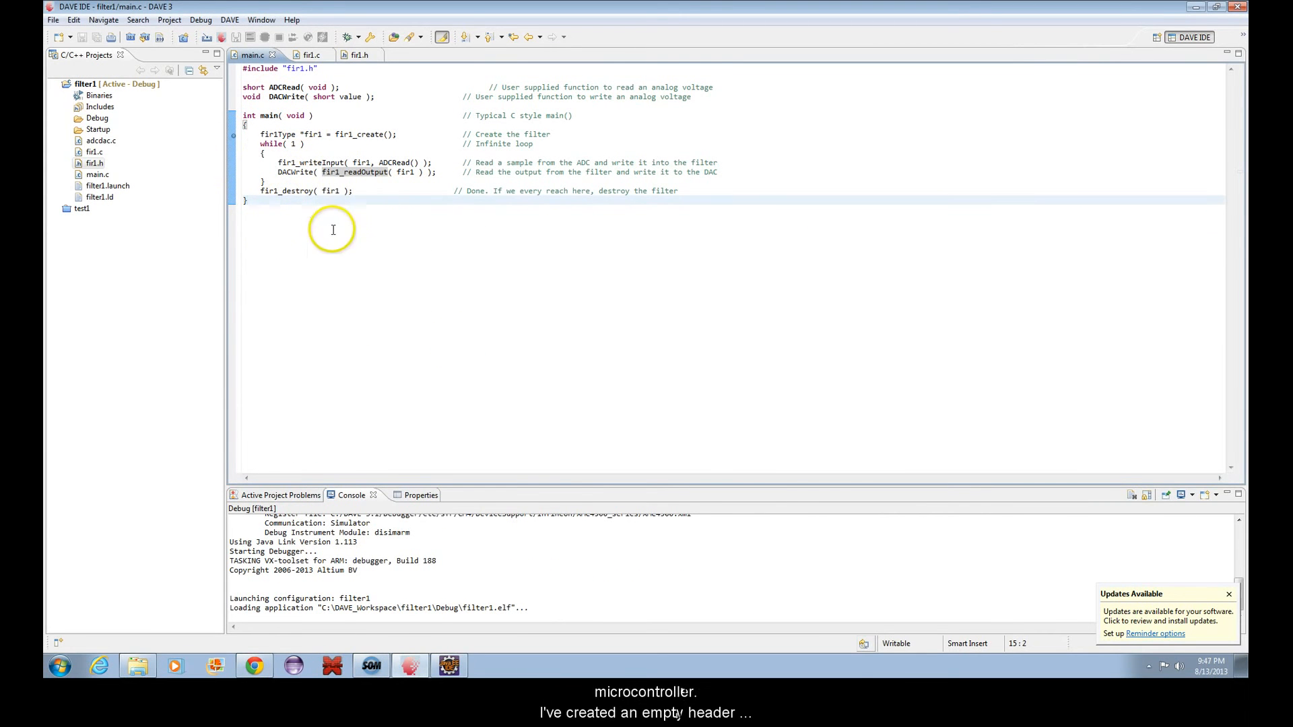
double_click(96, 164)
double_click(94, 153)
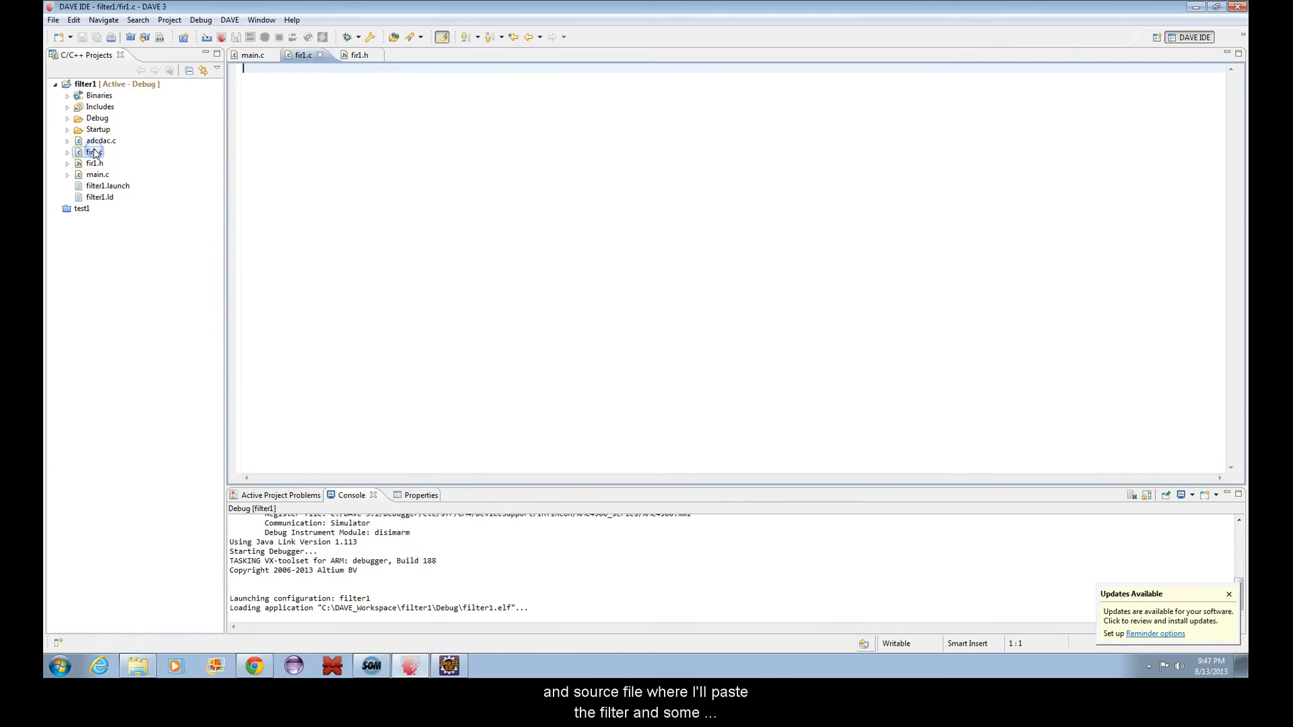
double_click(95, 164)
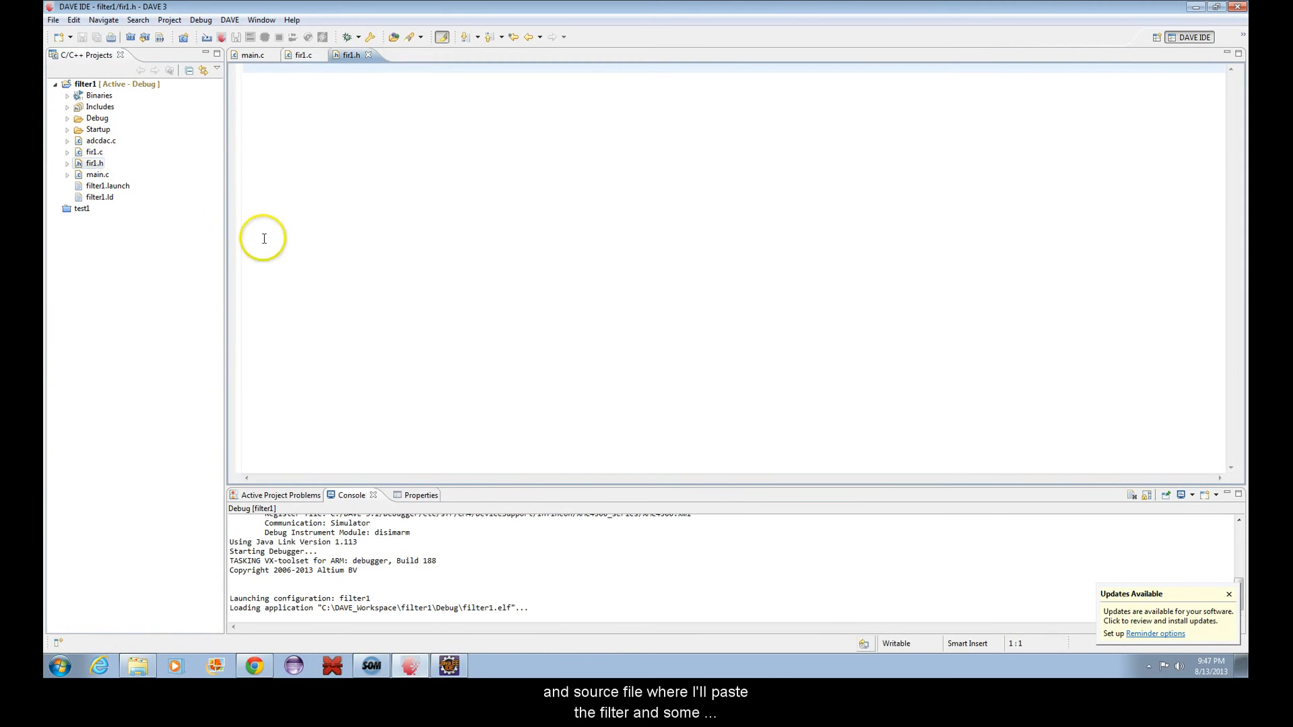
- Copy the generated header code from Micromodeler DSP and paste it into fir1.h in the DAVE IDE
key("alt+Tab")
key("alt+Tab")
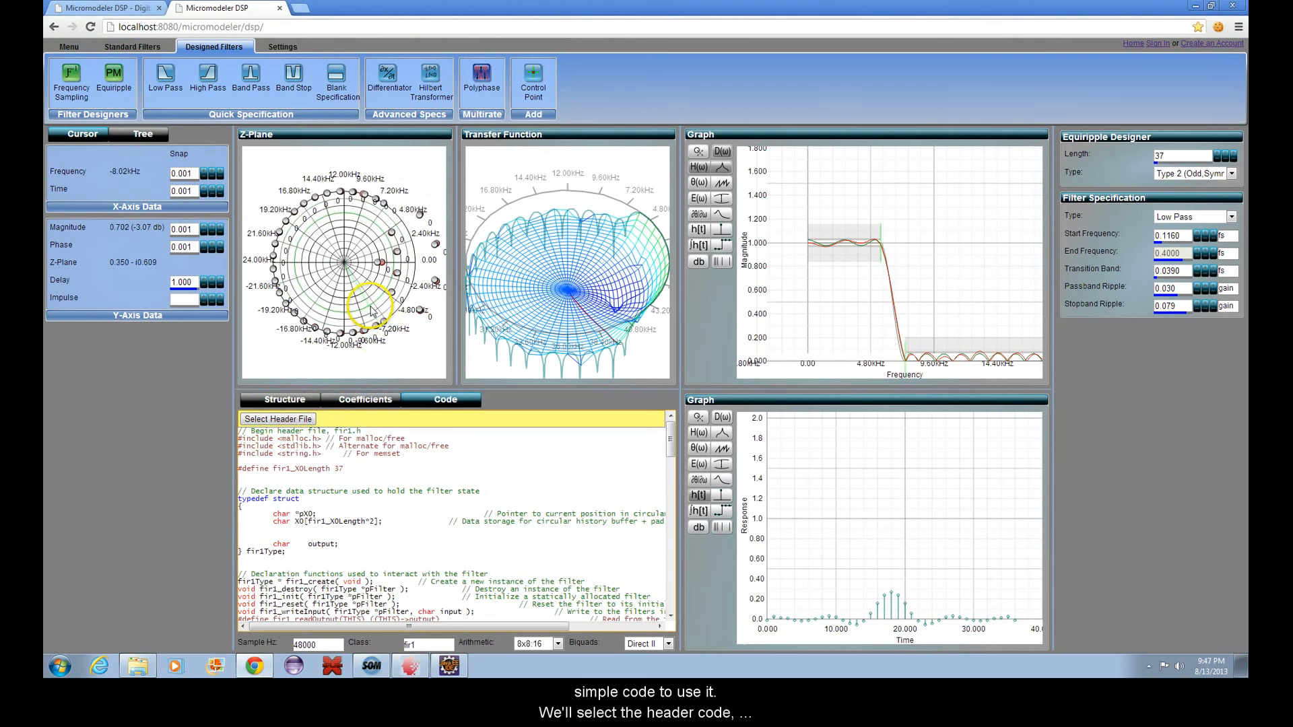
left_click(277, 419)
right_click(428, 491)
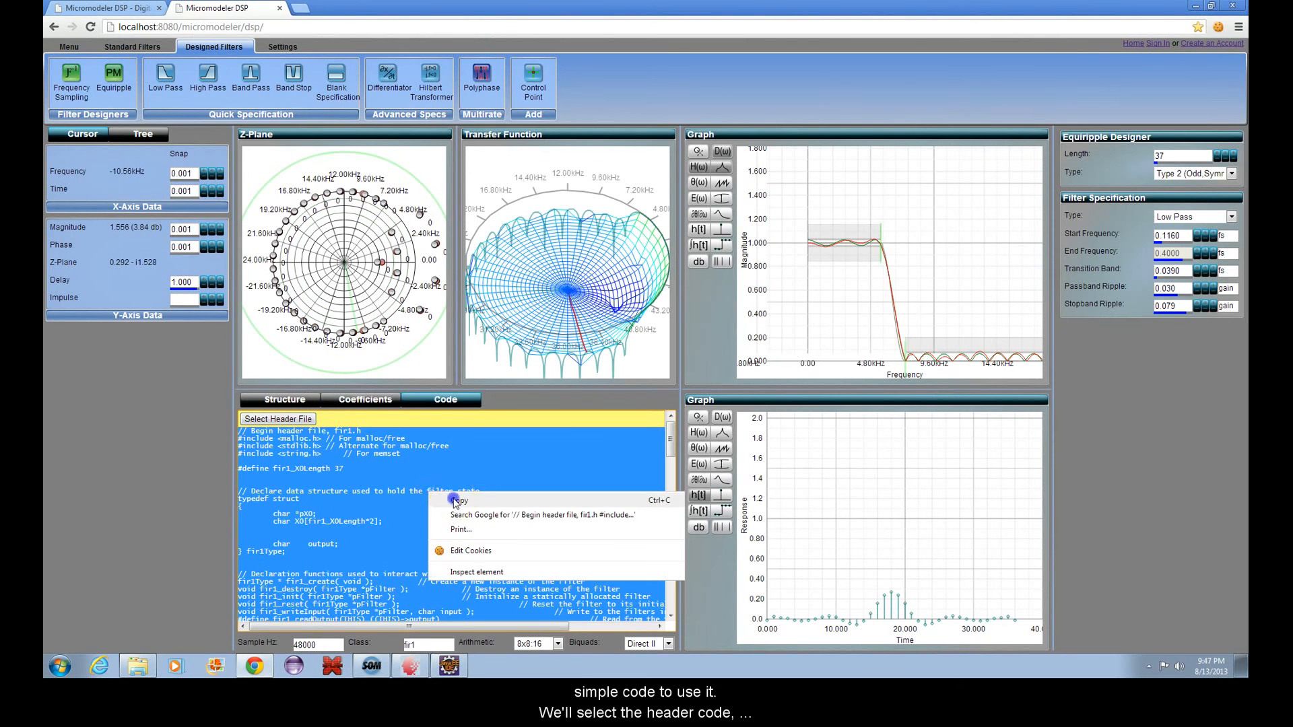
left_click(451, 498)
key("alt+Tab")
right_click(425, 319)
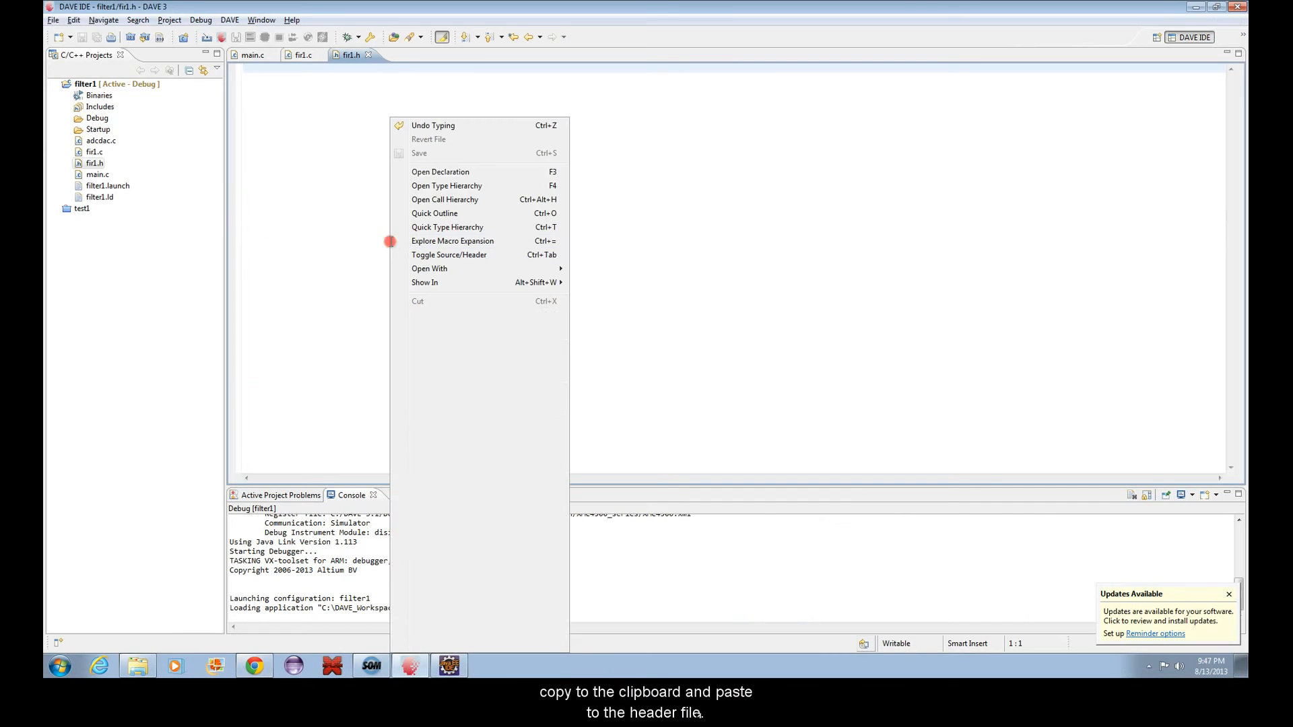
left_click(429, 330)
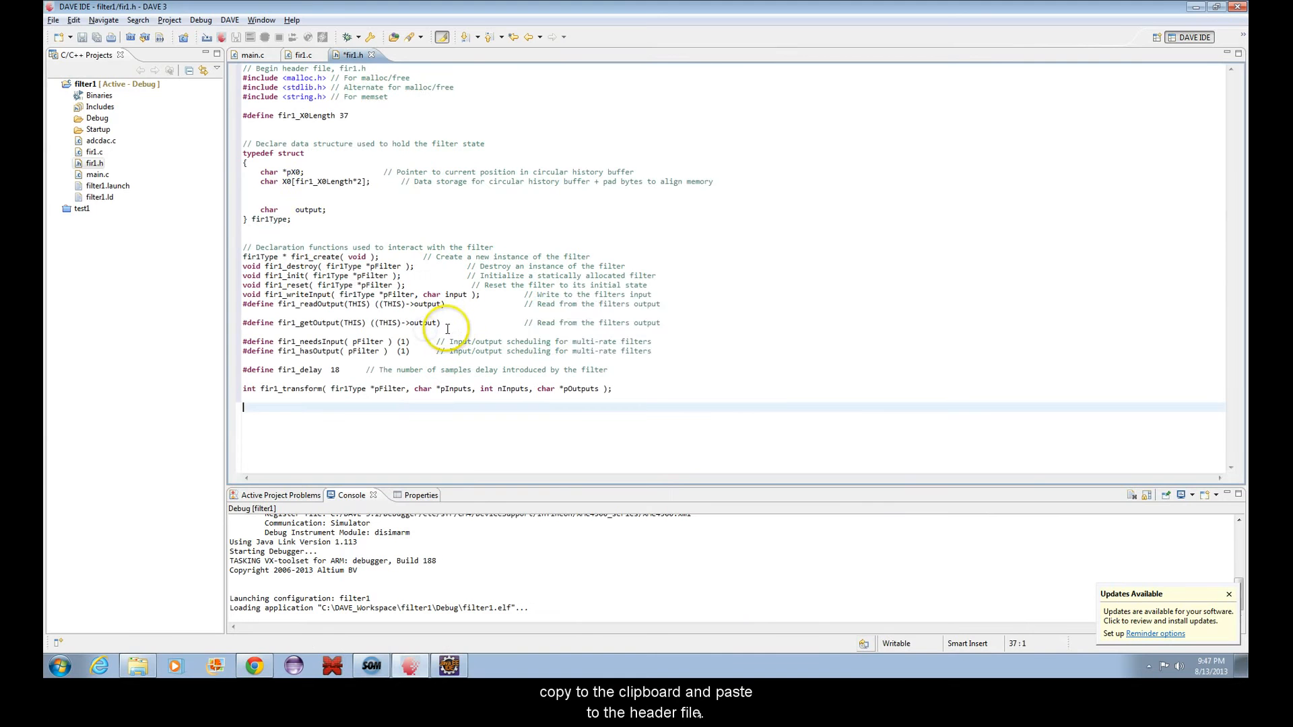
- Copy the generated source code from Micromodeler DSP and paste it into fir1.c in the DAVE IDE
key("alt+Tab")
scroll(370, 482, "down", 5)
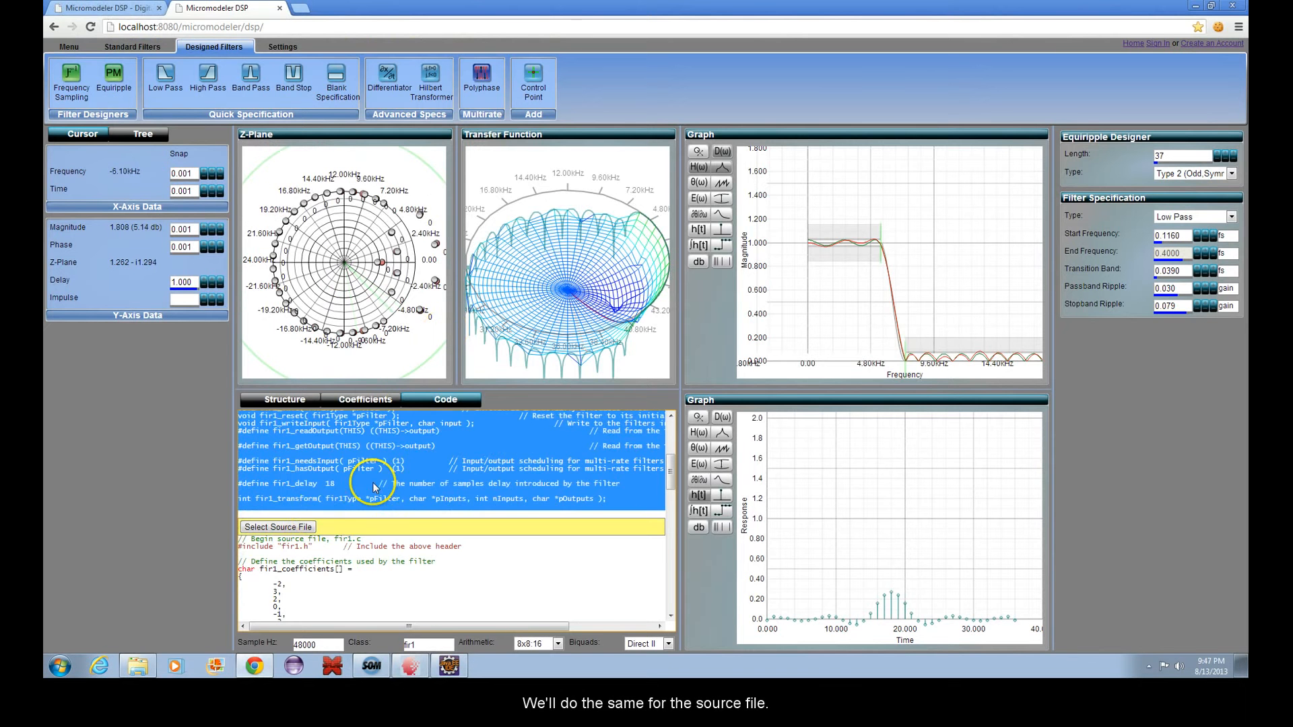
left_click(275, 527)
right_click(408, 543)
left_click(438, 553)
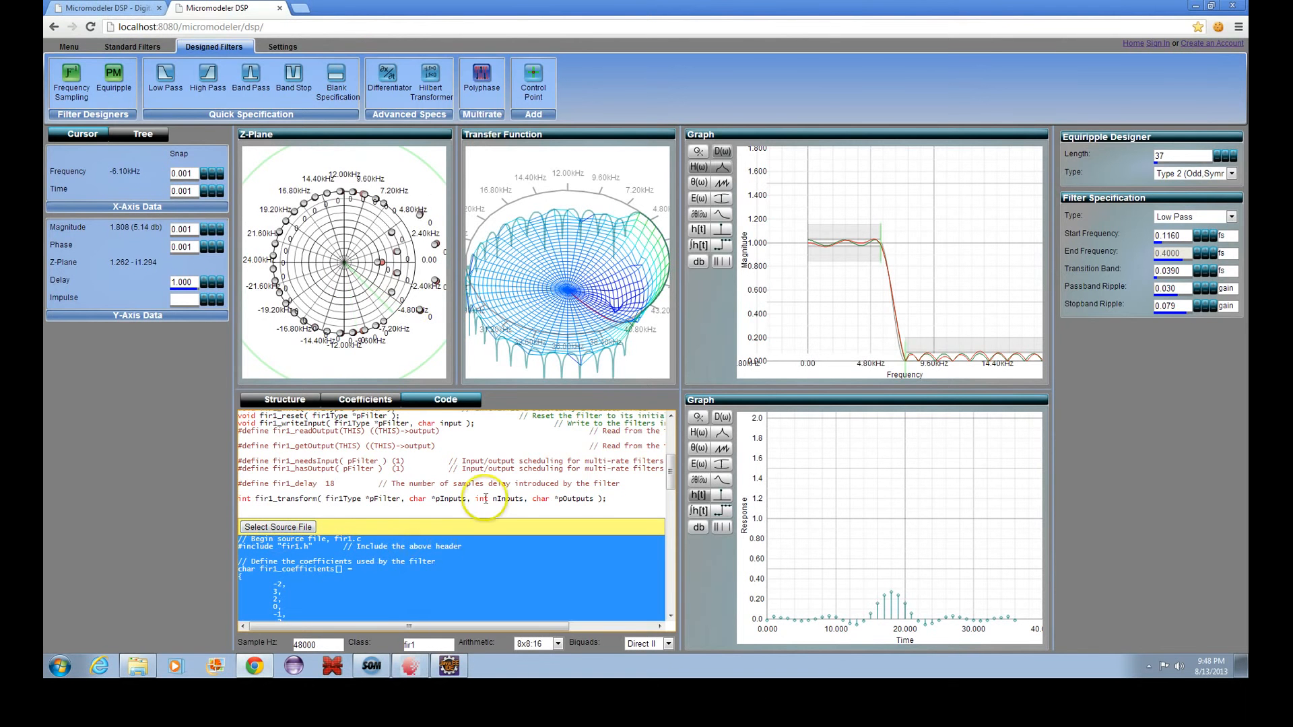
key("alt+Tab")
left_click(302, 55)
right_click(360, 216)
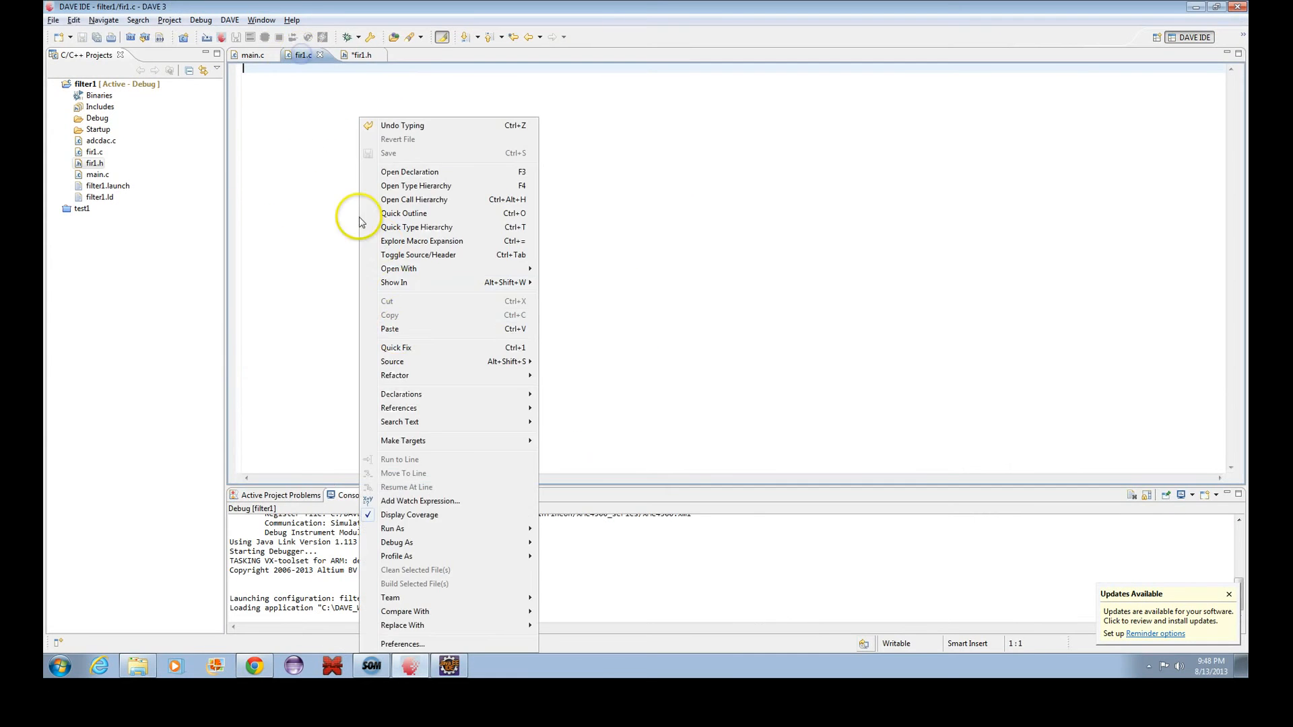
left_click(397, 331)
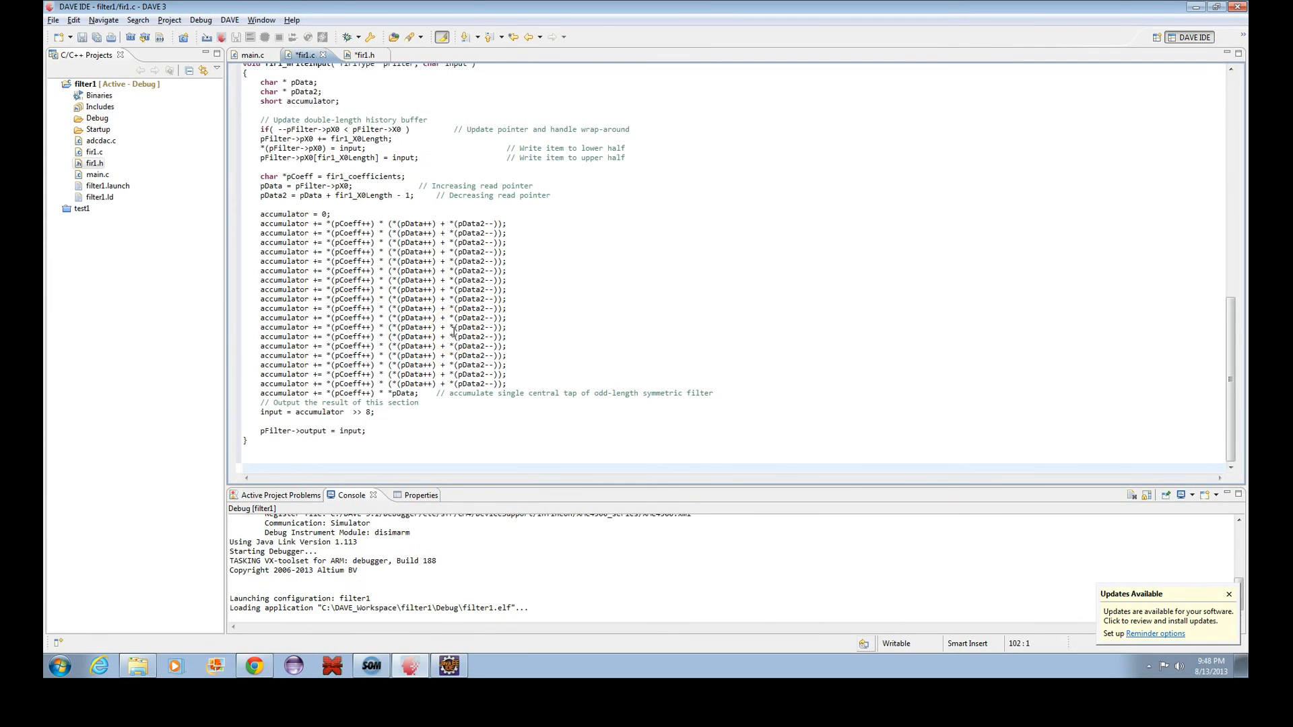
key("alt+p")
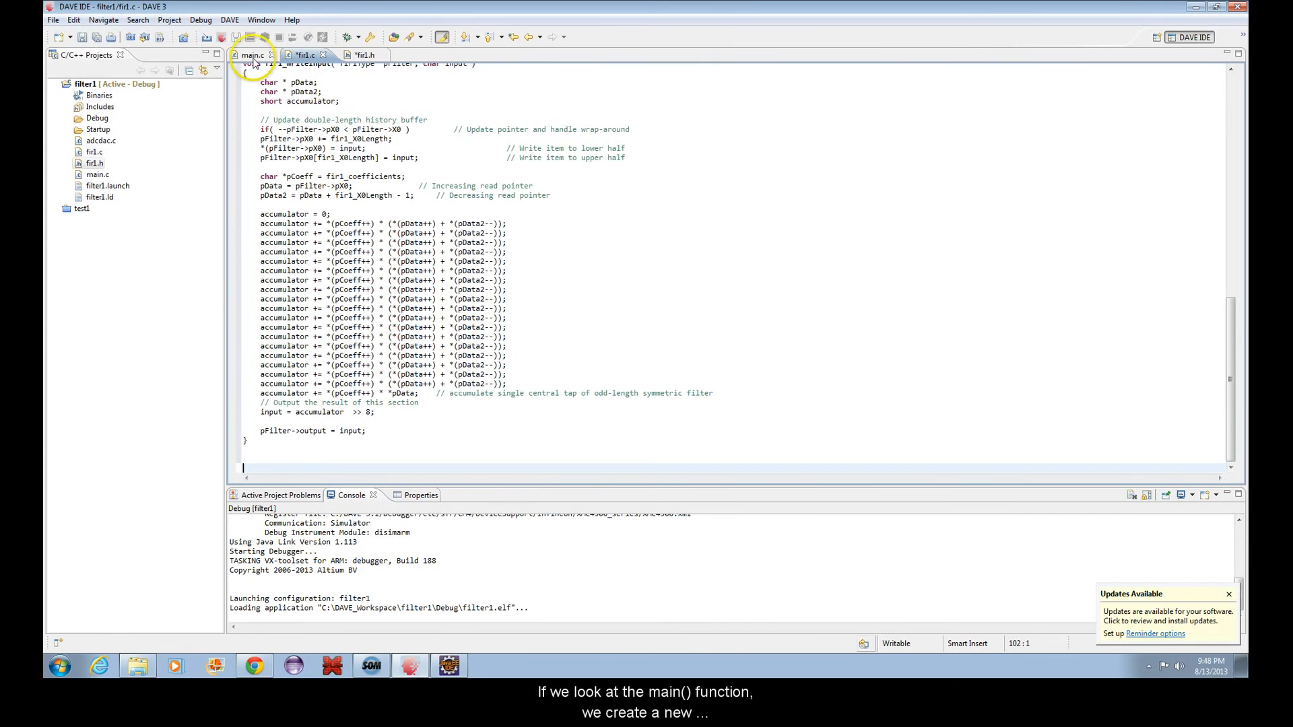
- Open main.c and examine the filter's create and destroy calls, the loop's read and write calls, and the ADCRead and DACWrite declarations
left_click(253, 56)
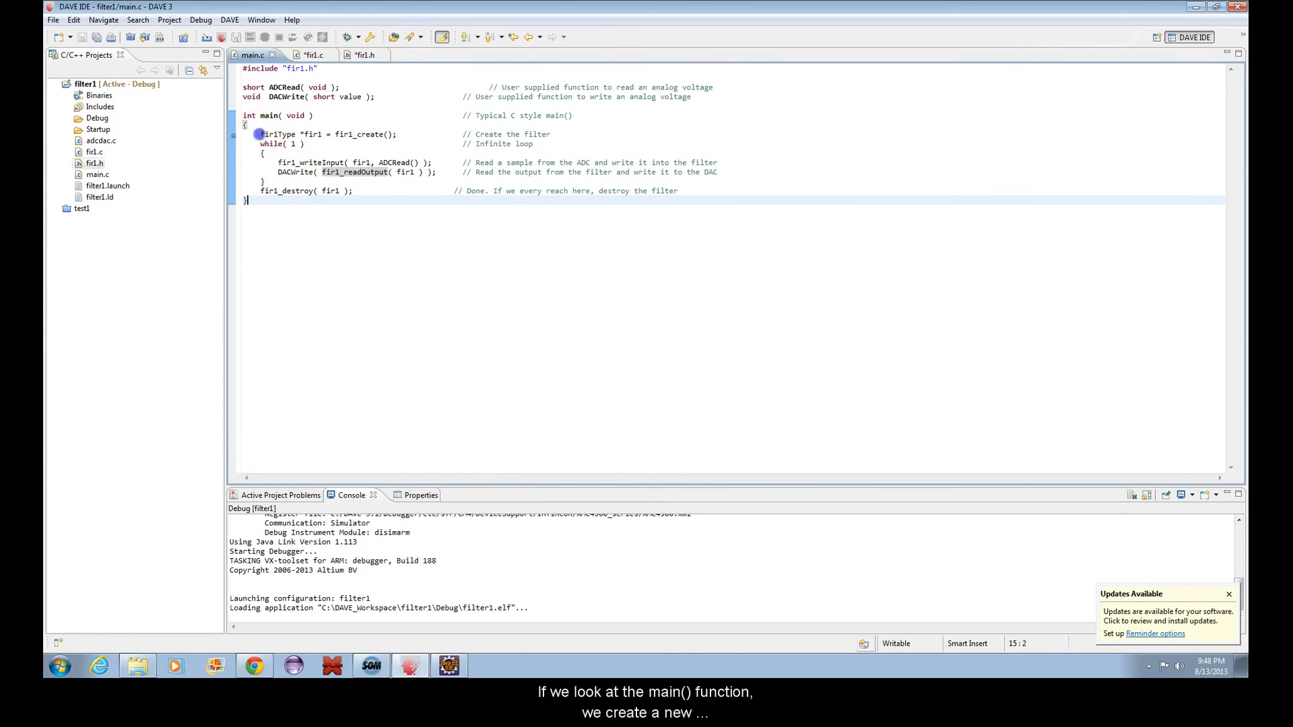
left_click_drag(261, 135, 394, 135)
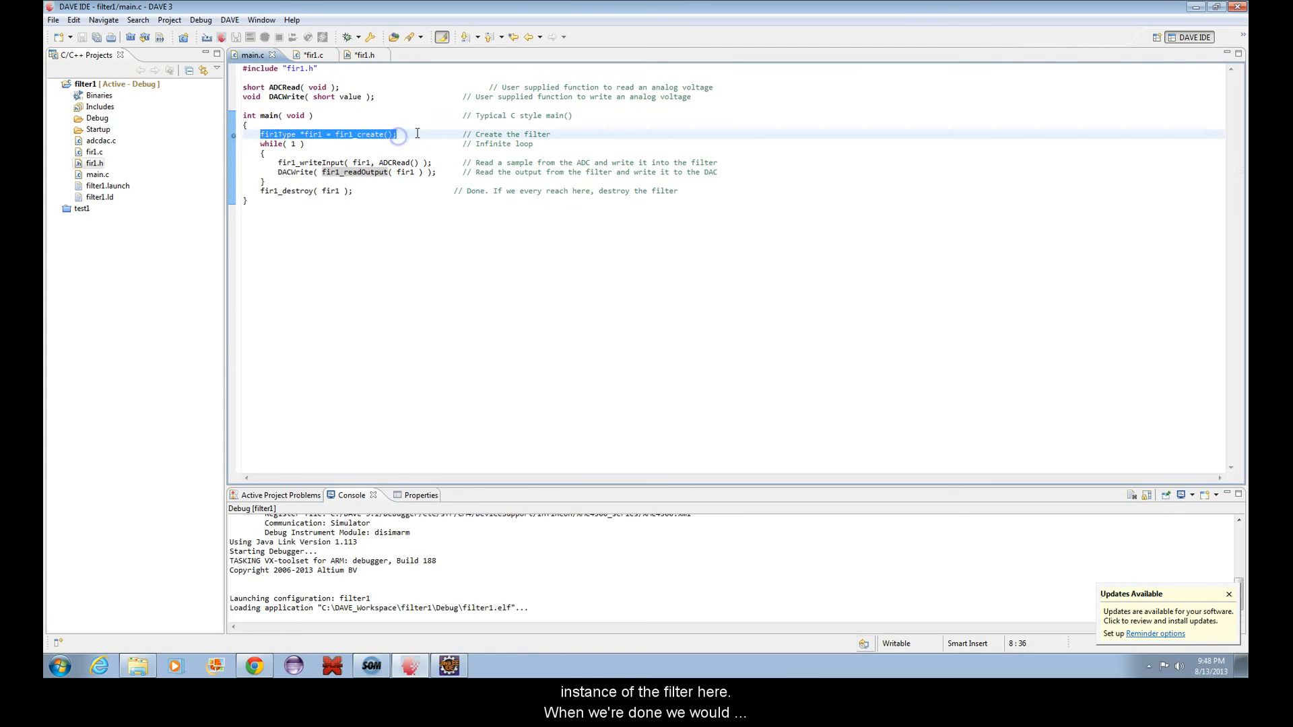
left_click(417, 134)
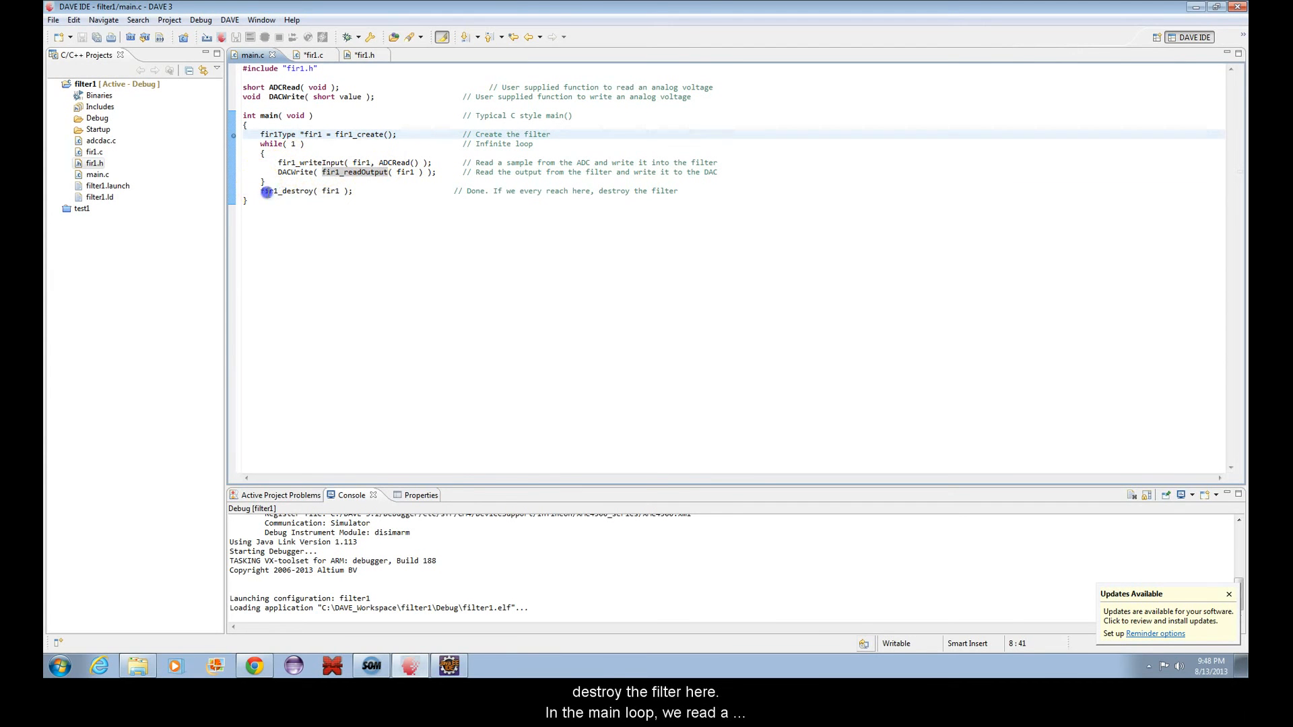
left_click_drag(260, 191, 355, 194)
left_click(344, 211)
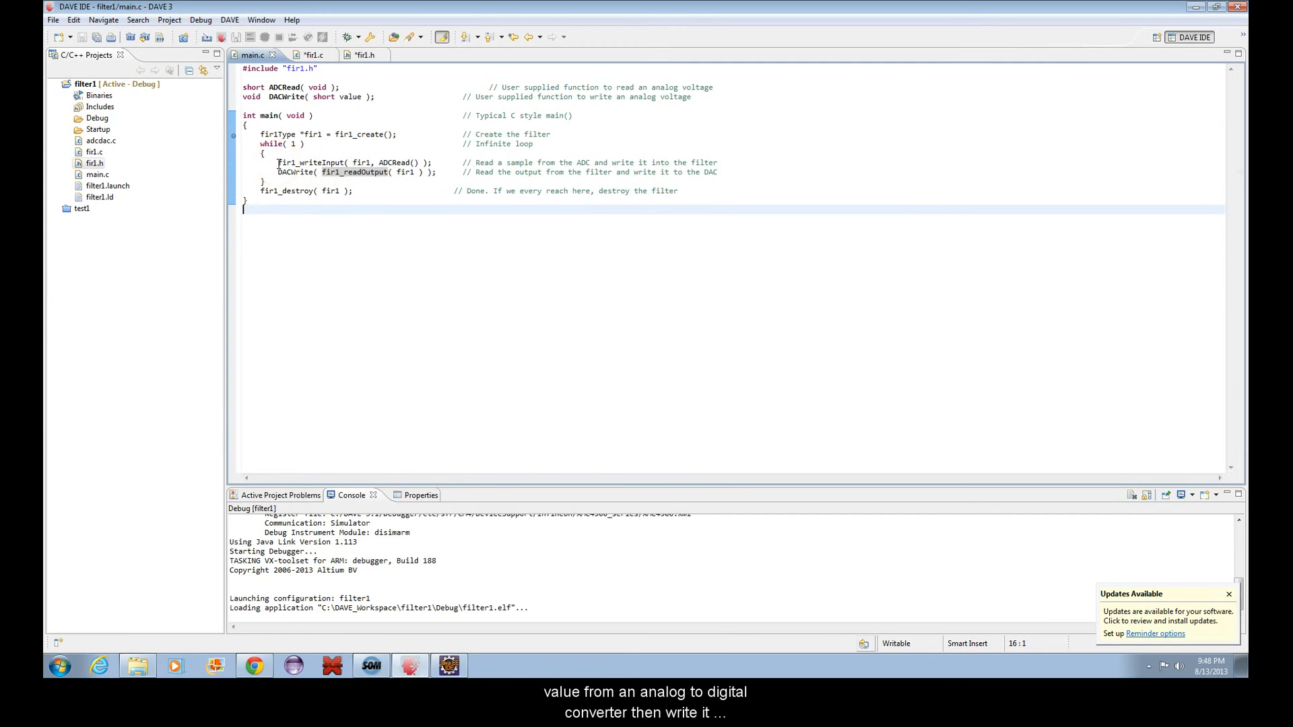
left_click_drag(375, 164, 401, 164)
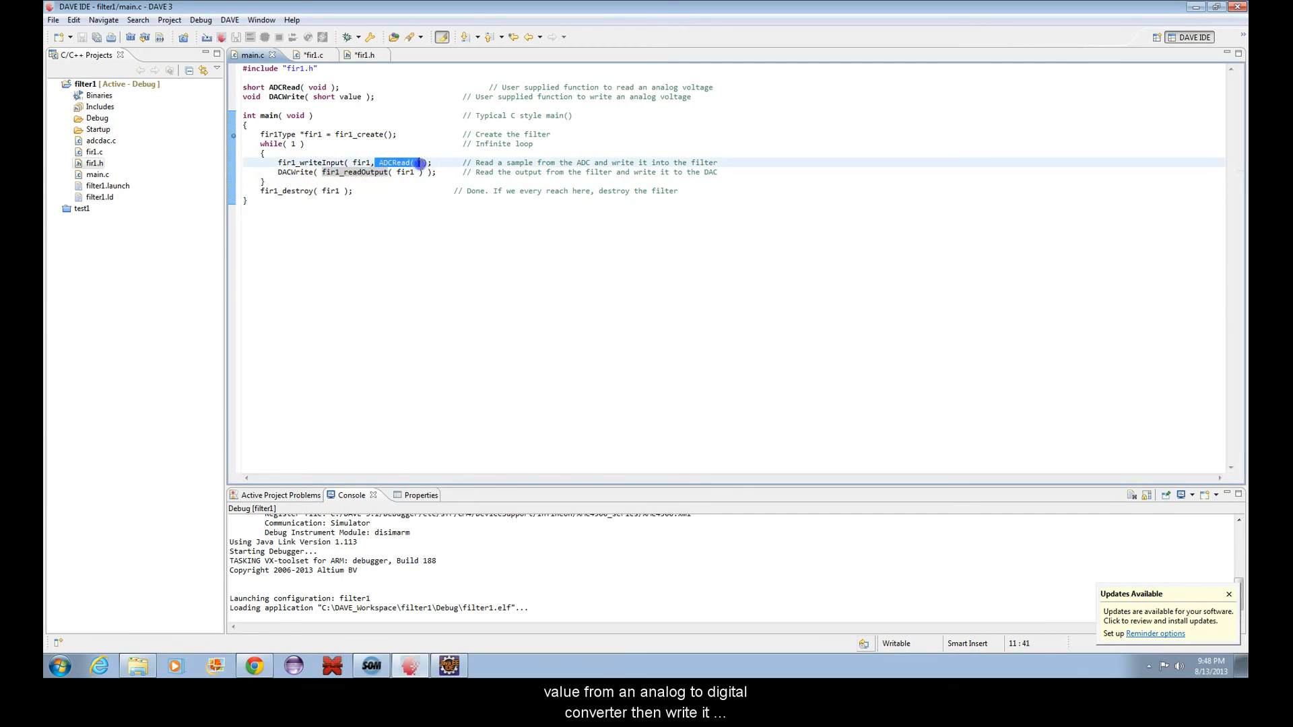
left_click_drag(279, 164, 436, 164)
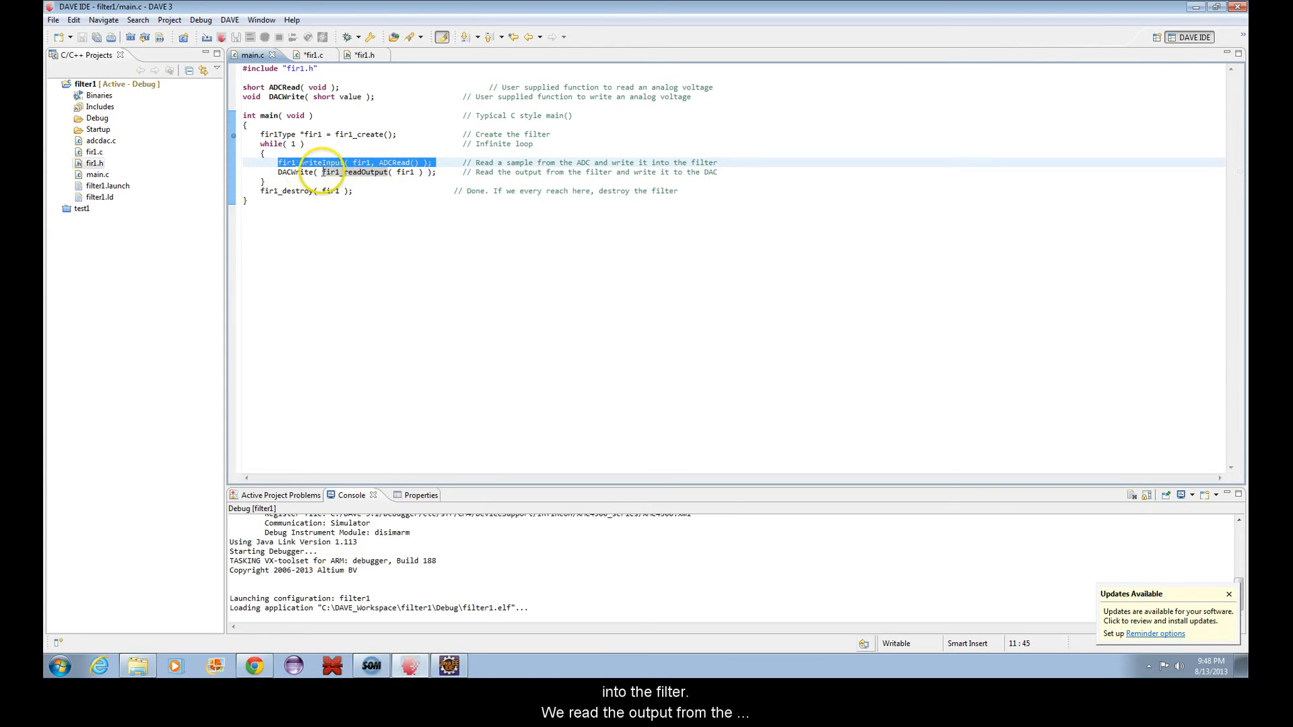
left_click_drag(322, 173, 416, 171)
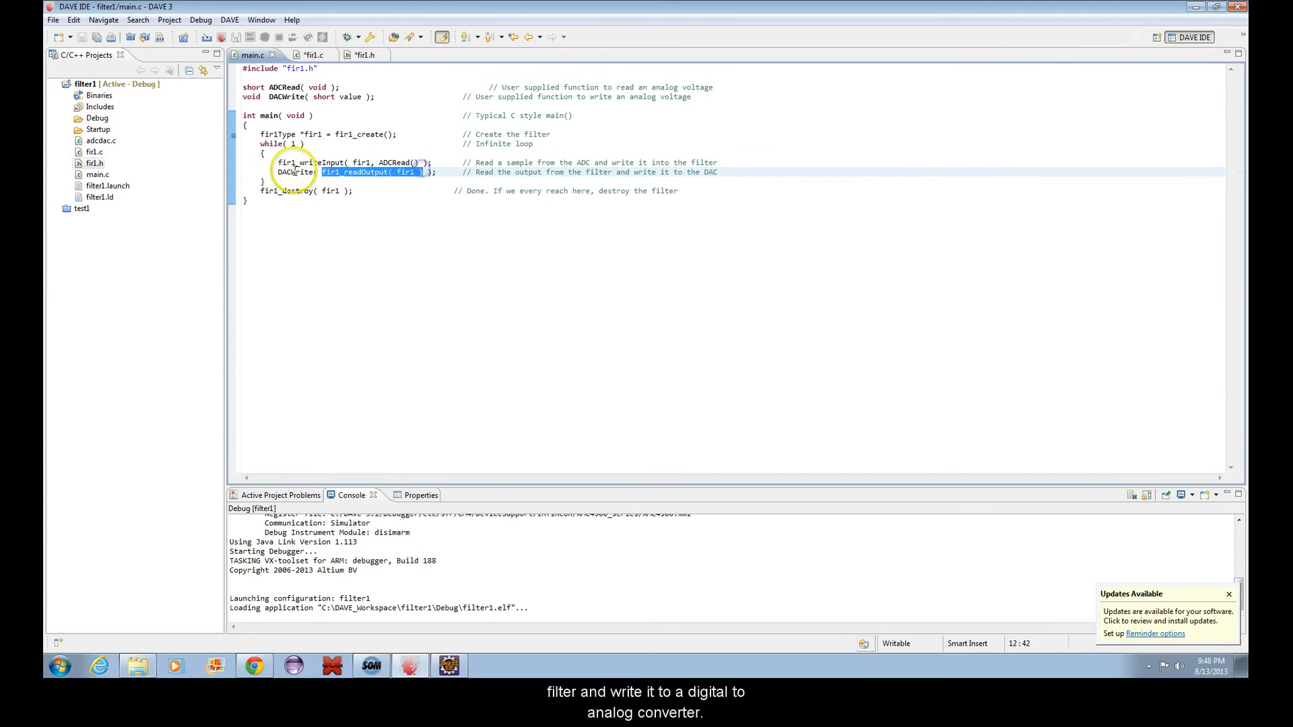
left_click_drag(277, 173, 407, 172)
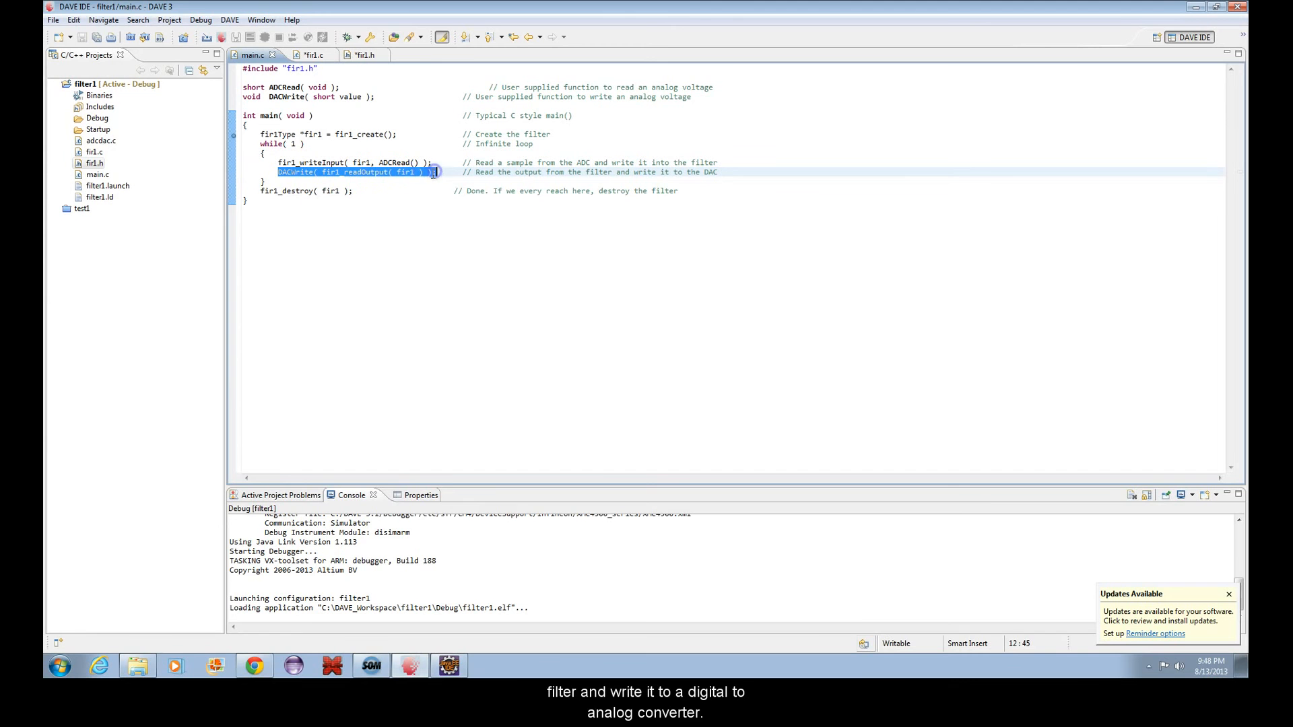
left_click(379, 191)
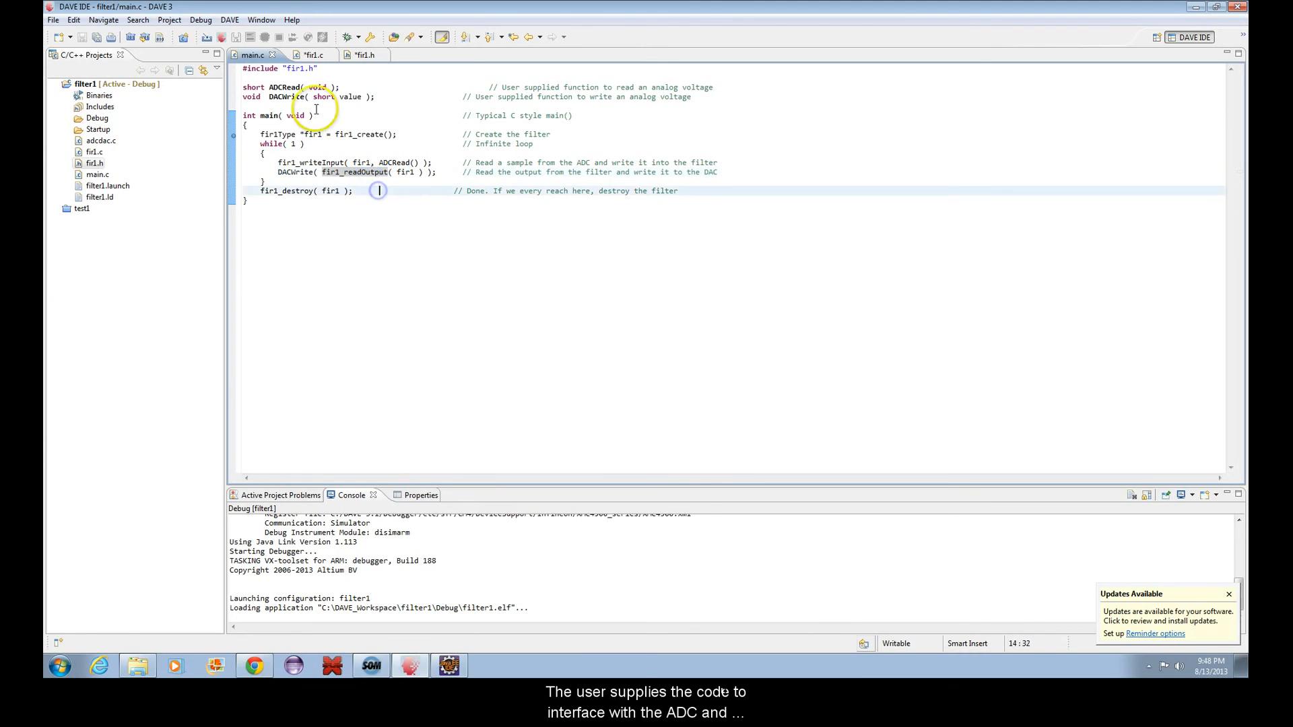
left_click(286, 88)
left_click(287, 97)
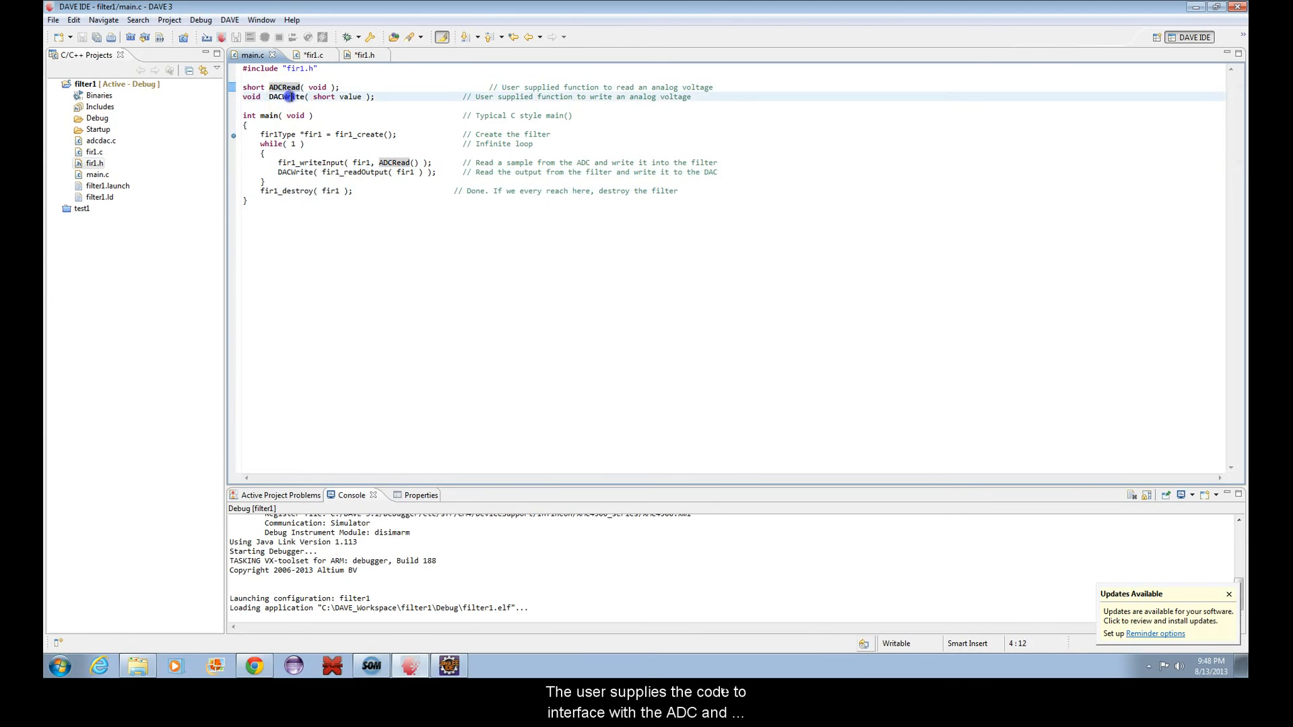
left_click(345, 124)
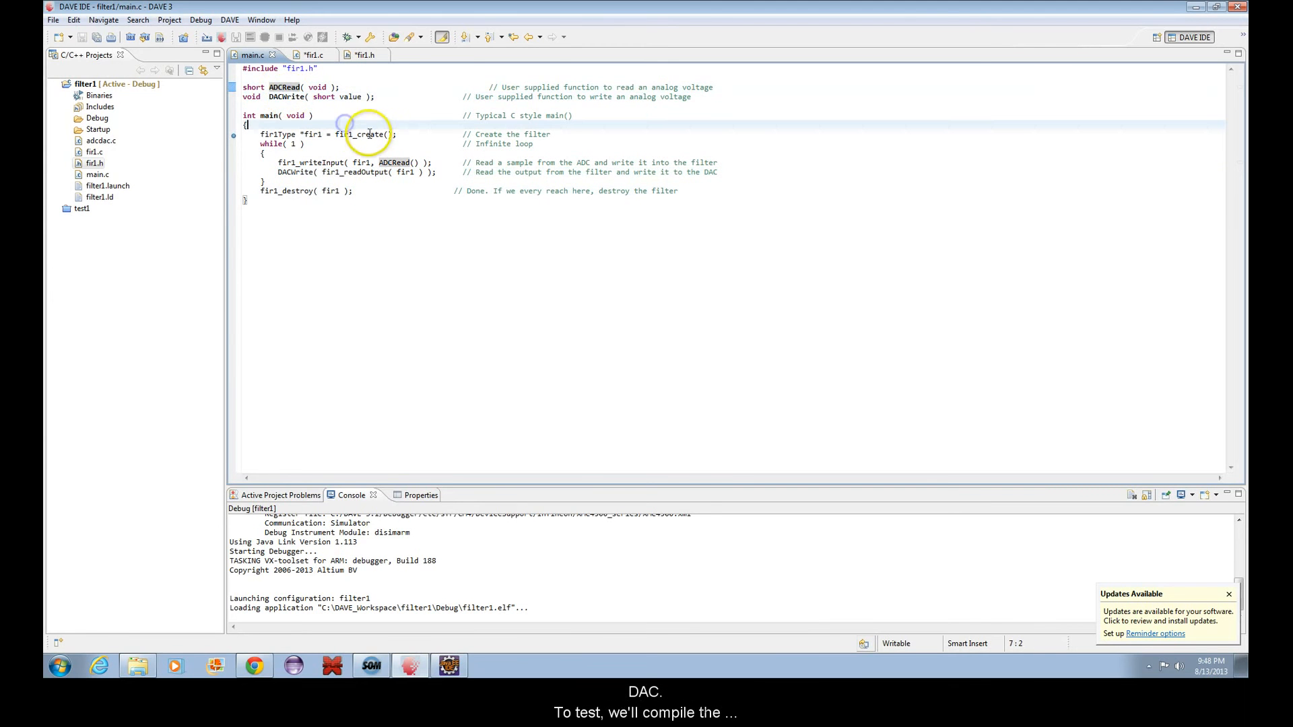
- Run Build All to compile the filter1 project with the pasted filter code
left_click(170, 20)
left_click(163, 38)
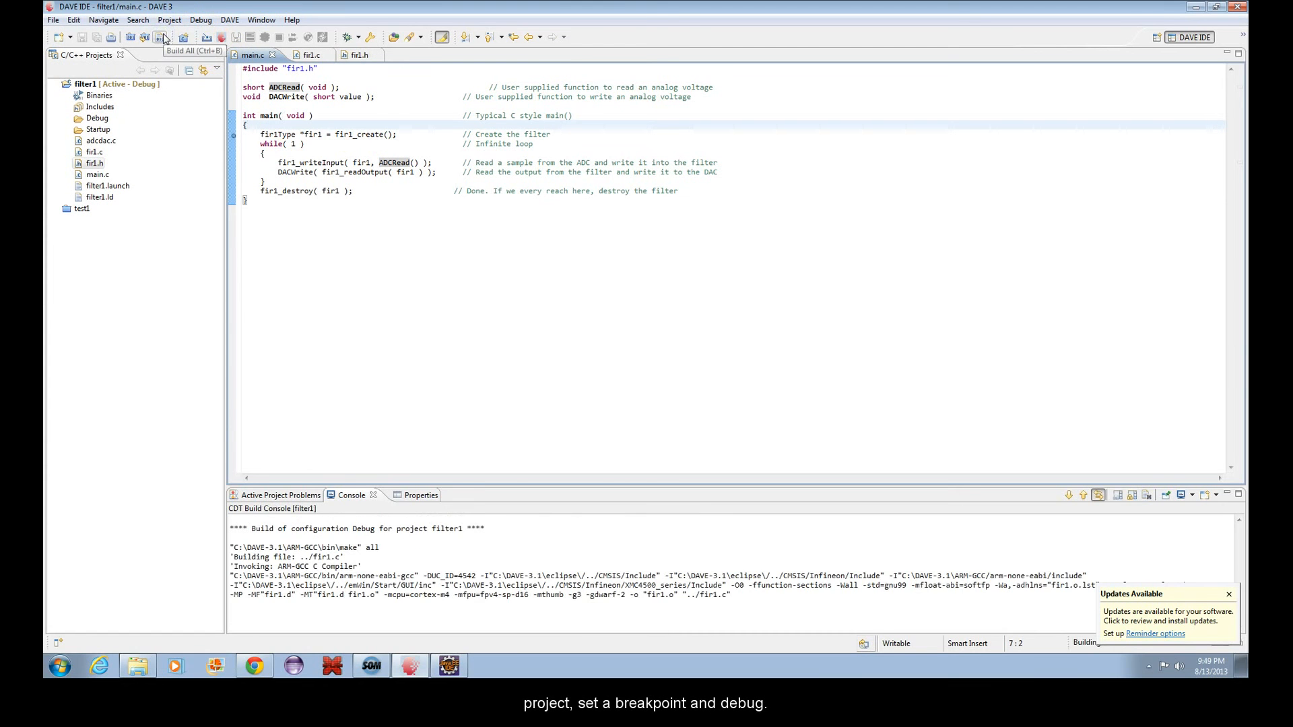
- Set a breakpoint on the fir1_create() line in main.c and start debugging the project
double_click(234, 138)
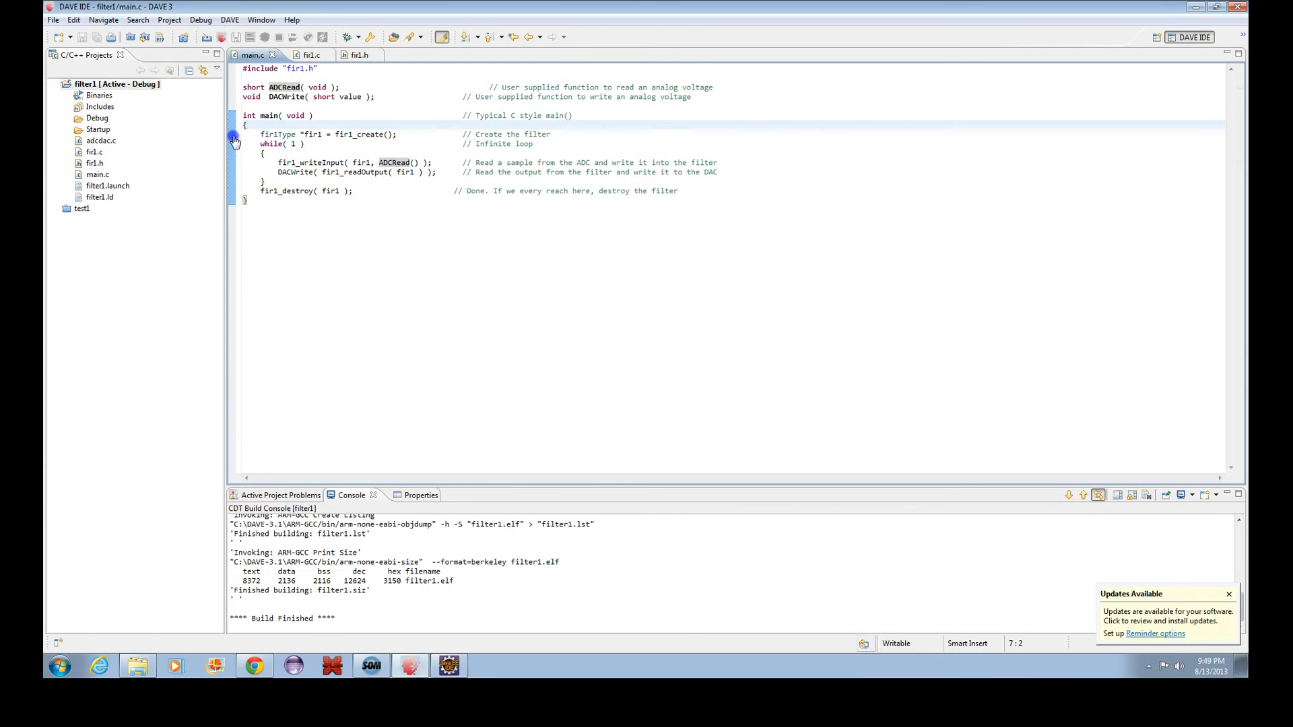
left_click(201, 20)
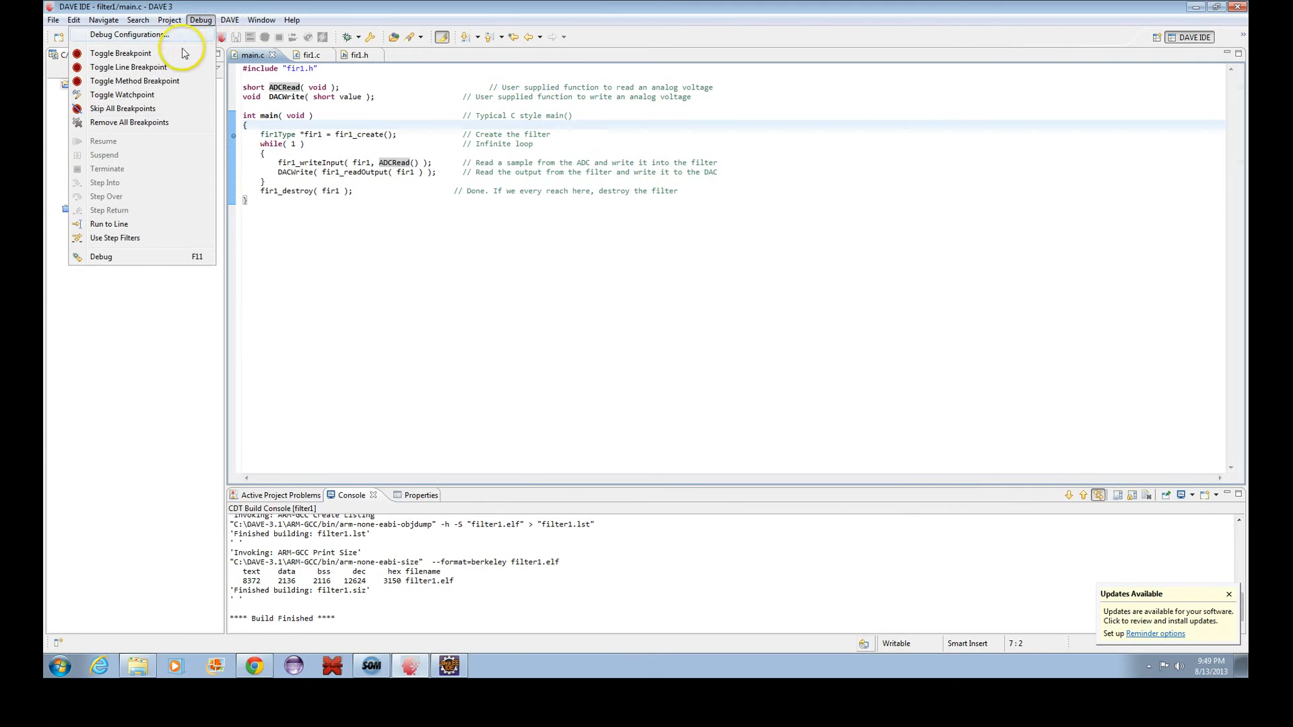
left_click(147, 260)
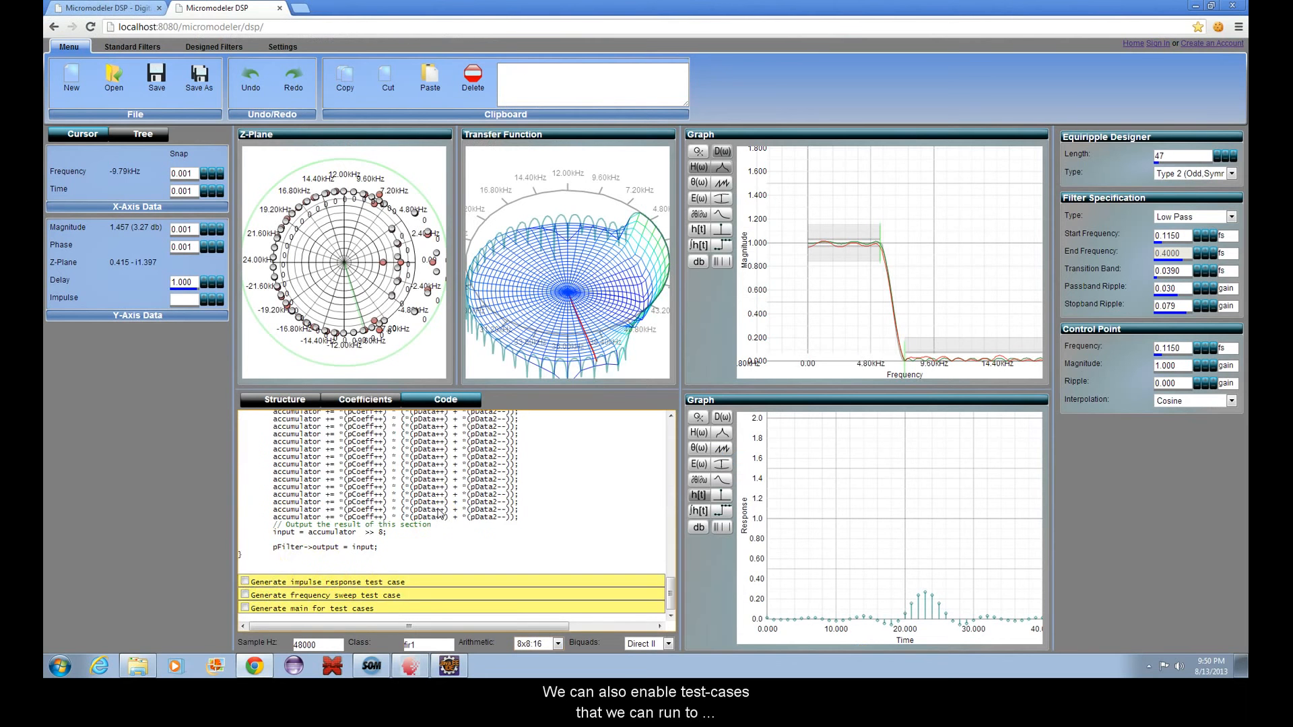
- Enable the impulse response test case, the main function for test cases and the frequency sweep test case in the generated code
left_click(351, 582)
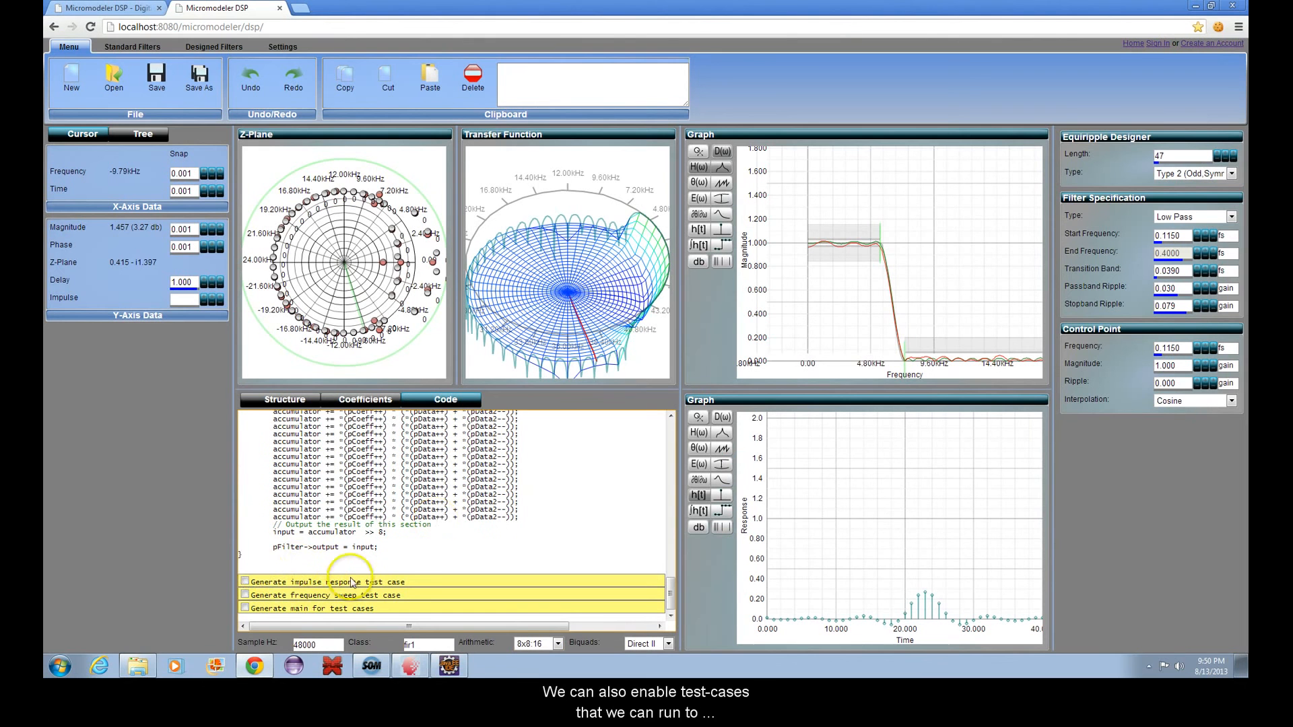
left_click(245, 582)
scroll(376, 556, "down", 2)
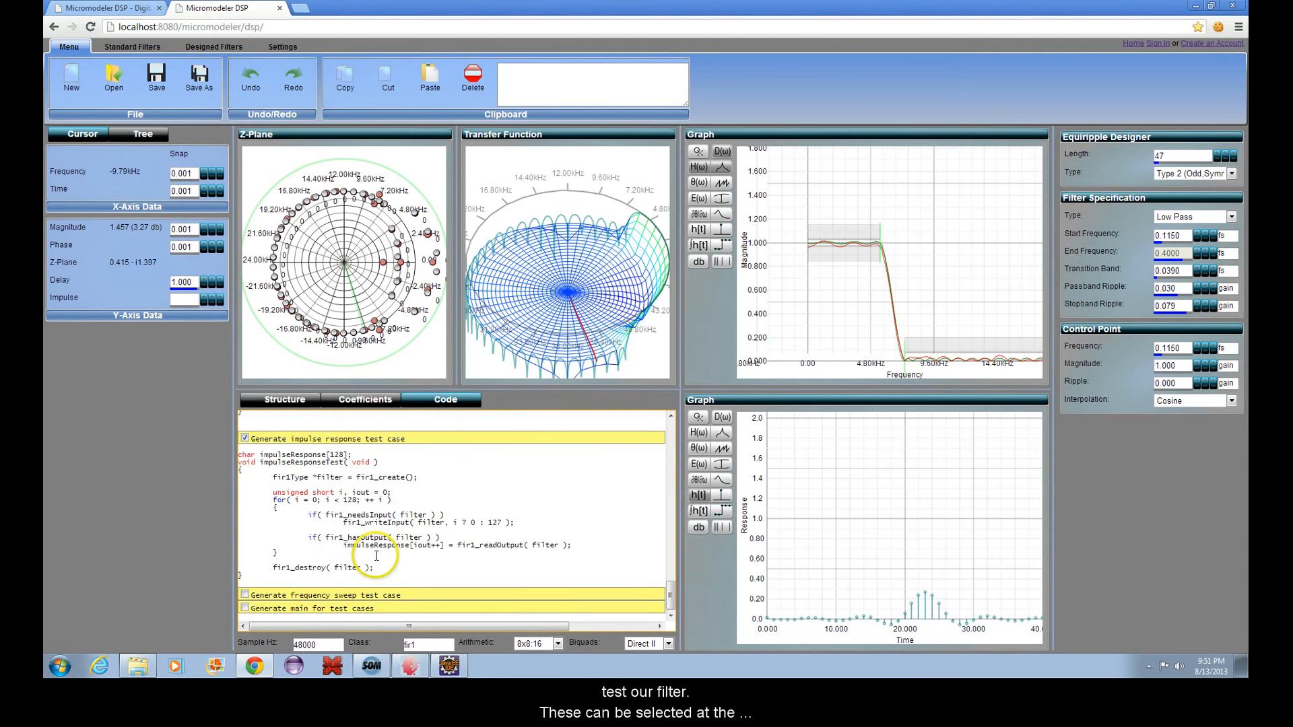
left_click(246, 609)
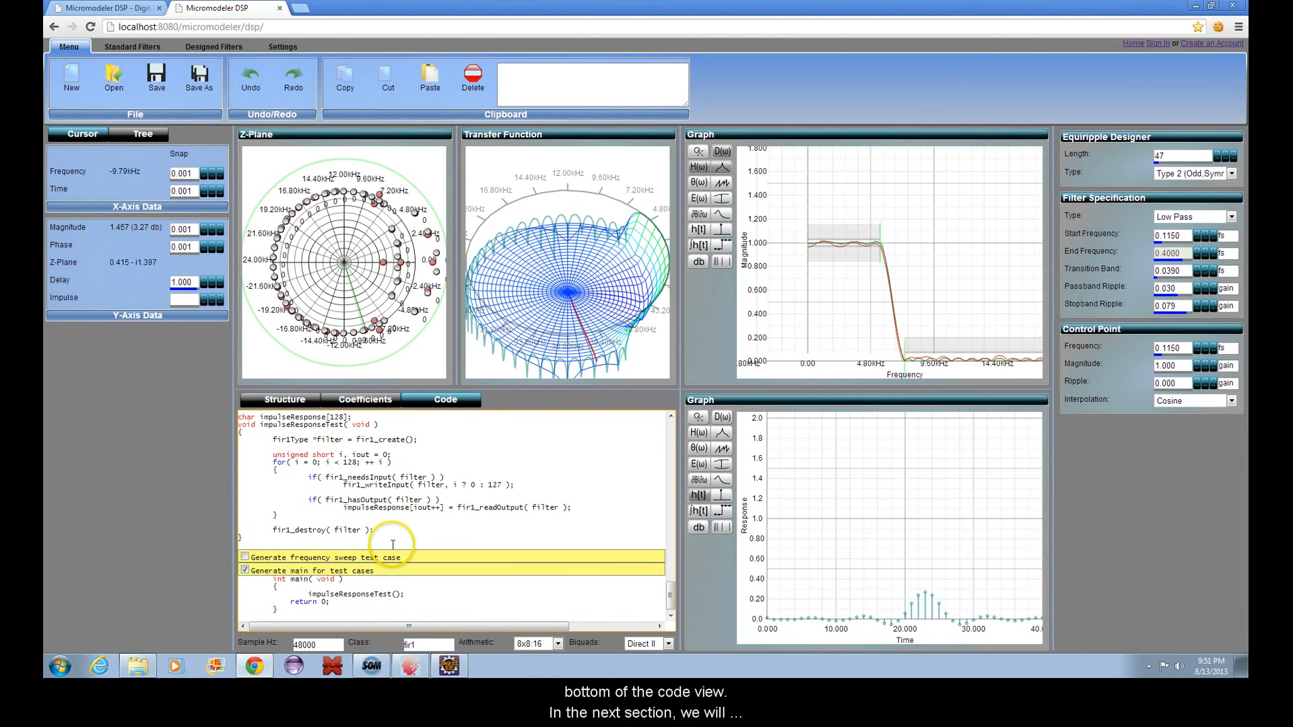
left_click(246, 559)
scroll(414, 552, "down", 2)
scroll(414, 557, "up", 10)
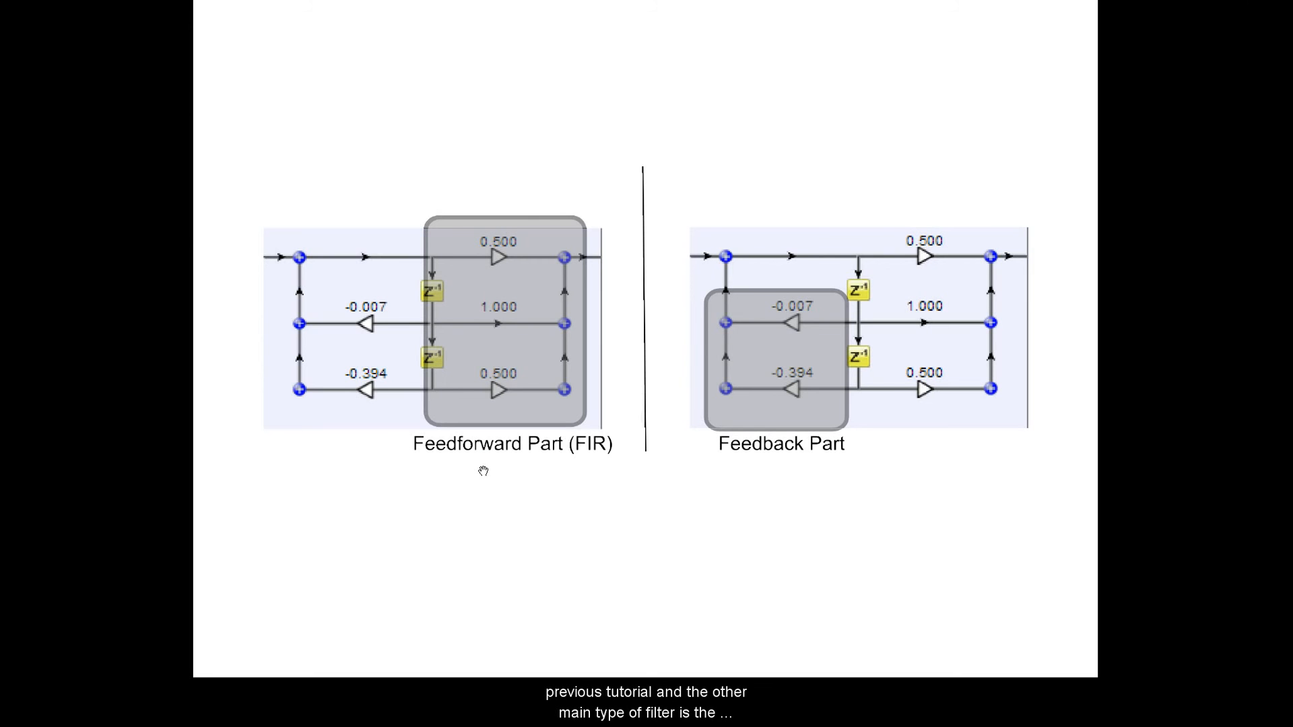
left_click(465, 474)
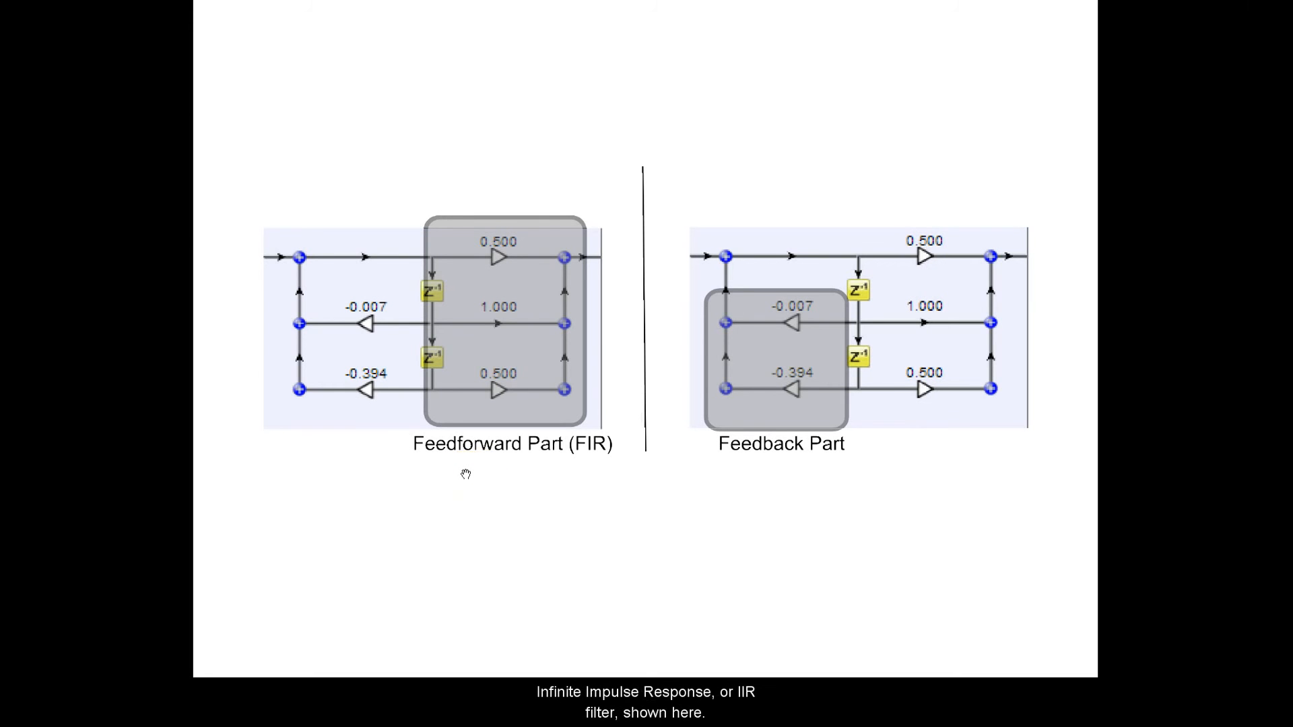
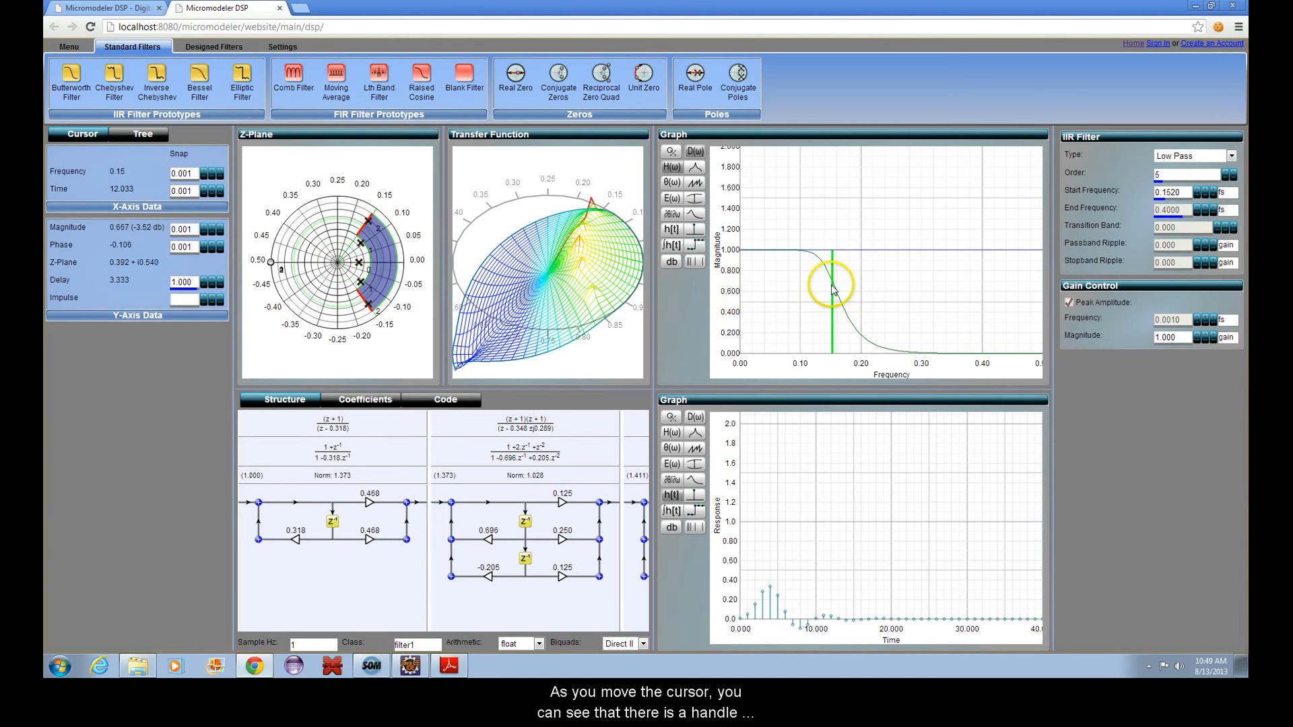
- Raise the low-pass IIR filter's cut-off frequency on the magnitude graph and set its start frequency to 0.21 fs
left_click_drag(833, 285, 855, 289)
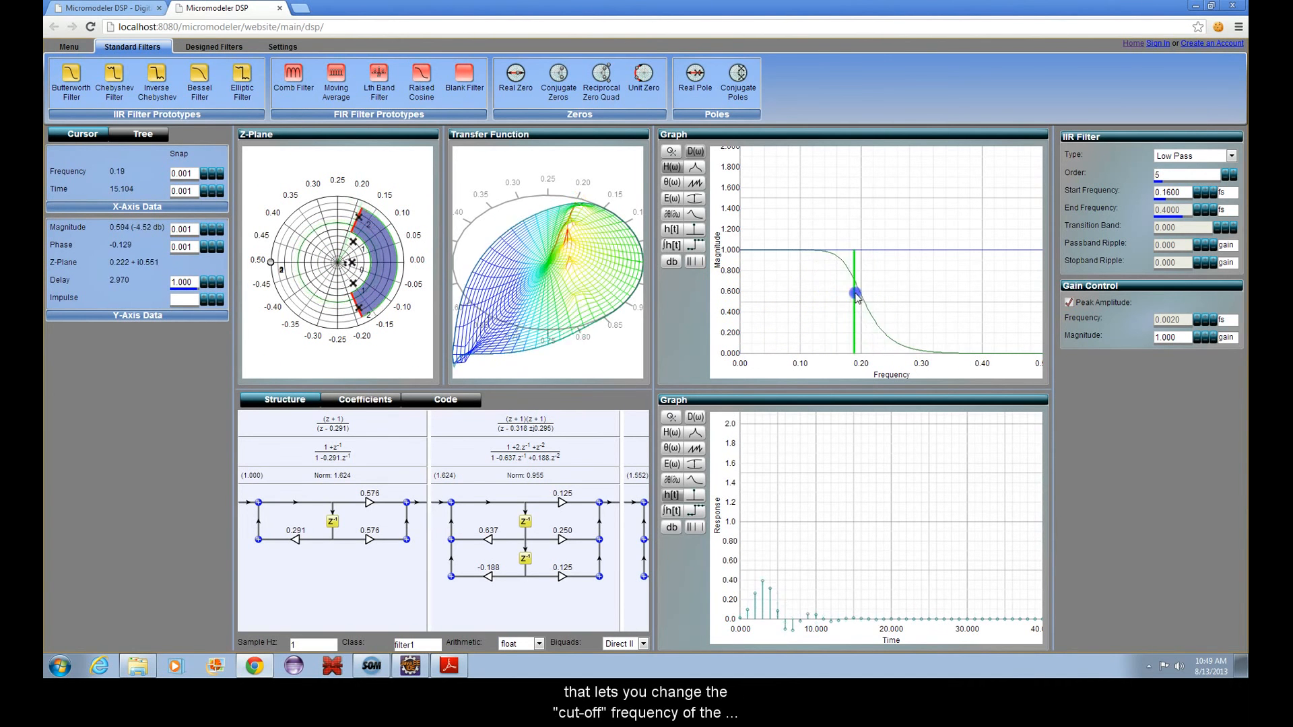
left_click(1204, 194)
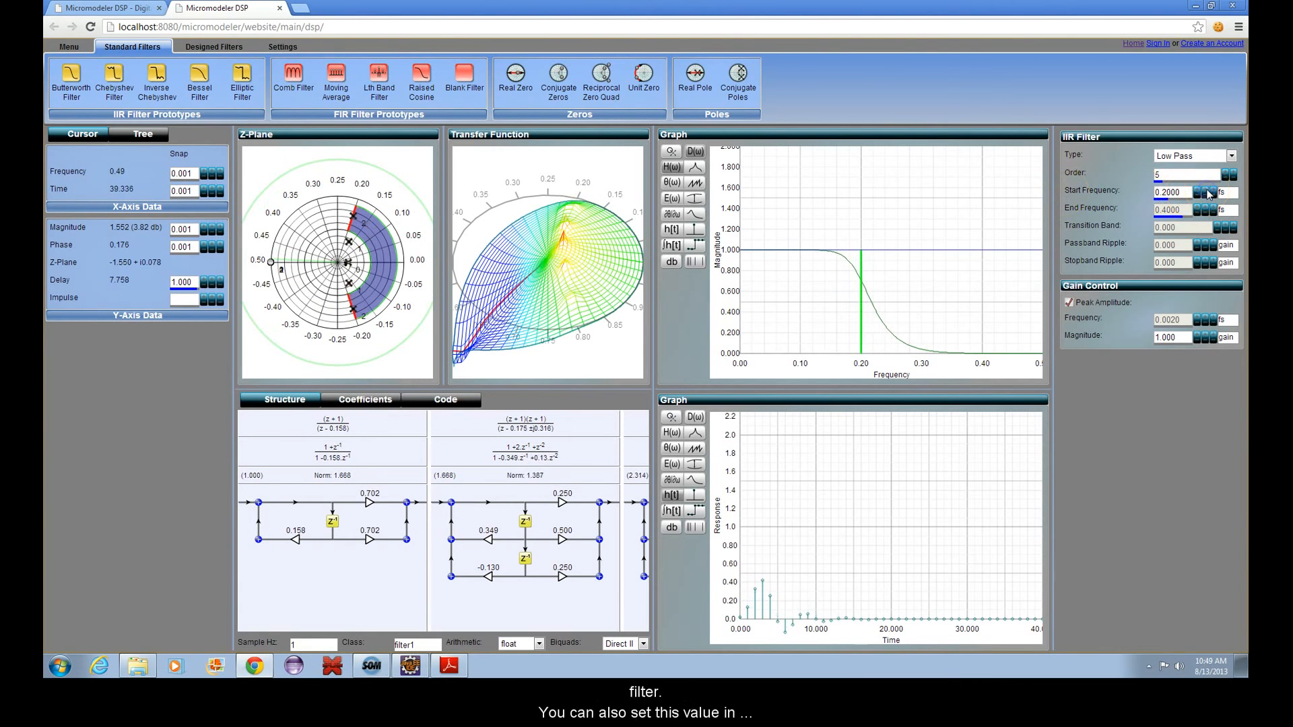
left_click(1204, 194)
left_click(1204, 193)
double_click(1190, 192)
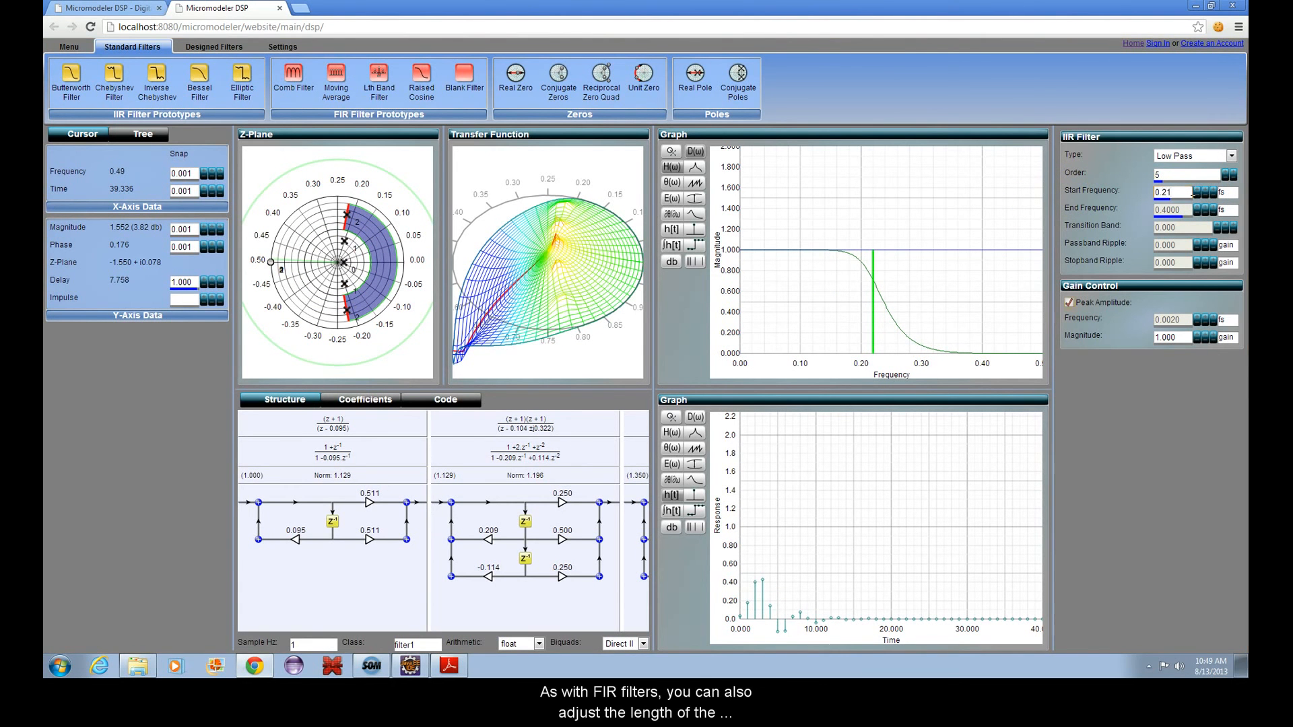
type("0.21")
key("Return")
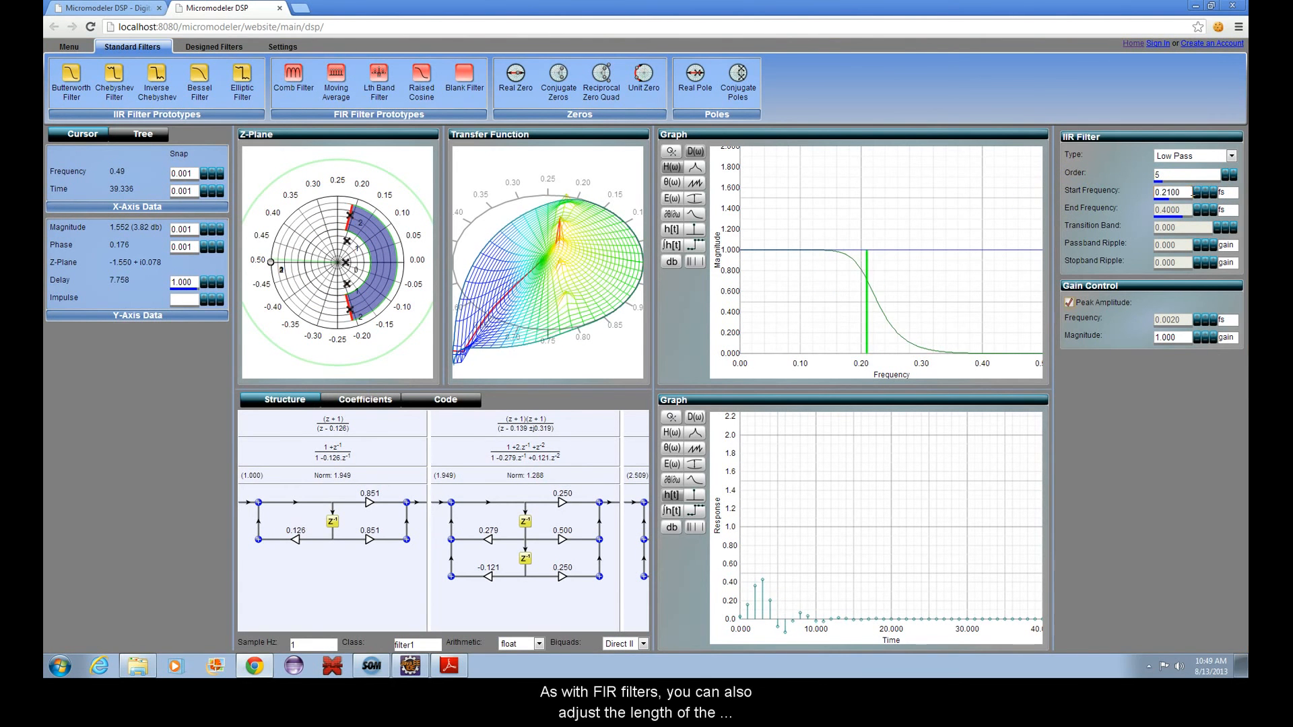
- Raise the low-pass filter's order to 20 and reduce it to 1 to compare the responses
left_click(1234, 175)
left_click(1234, 174)
left_click(1234, 174)
left_click(1234, 174)
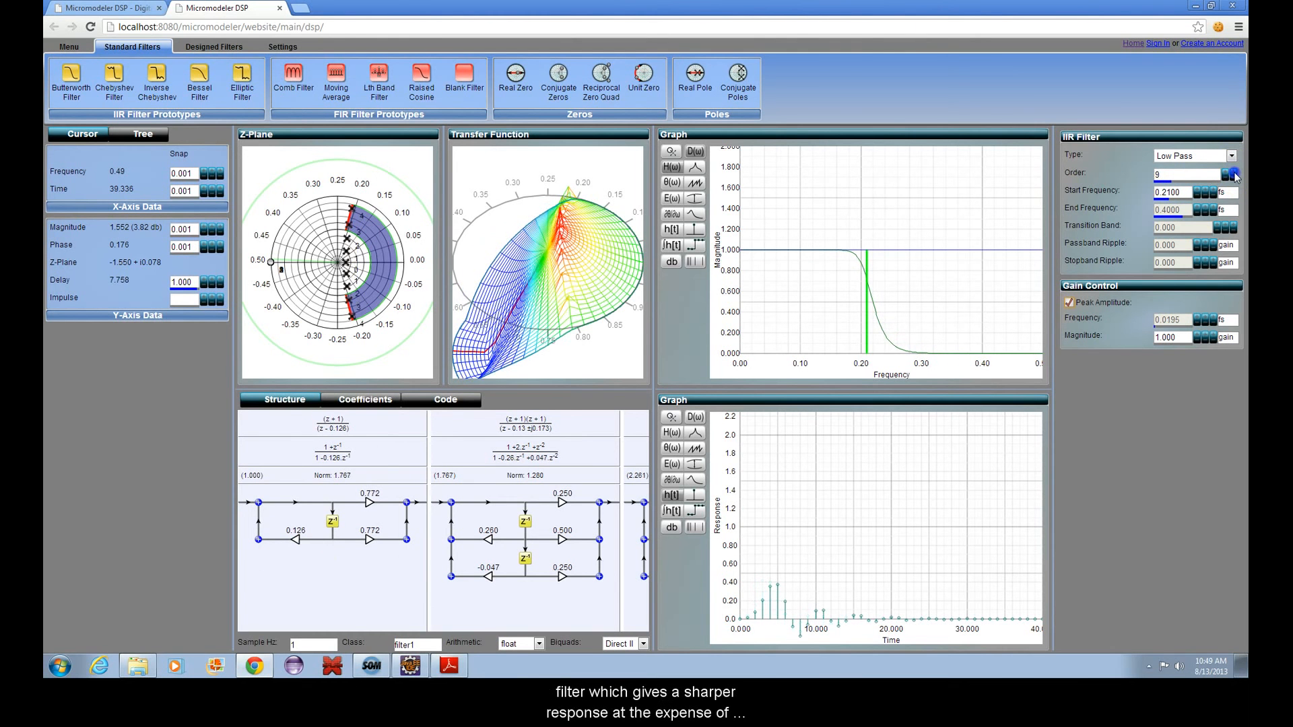
left_click(1234, 174)
left_click(1226, 175)
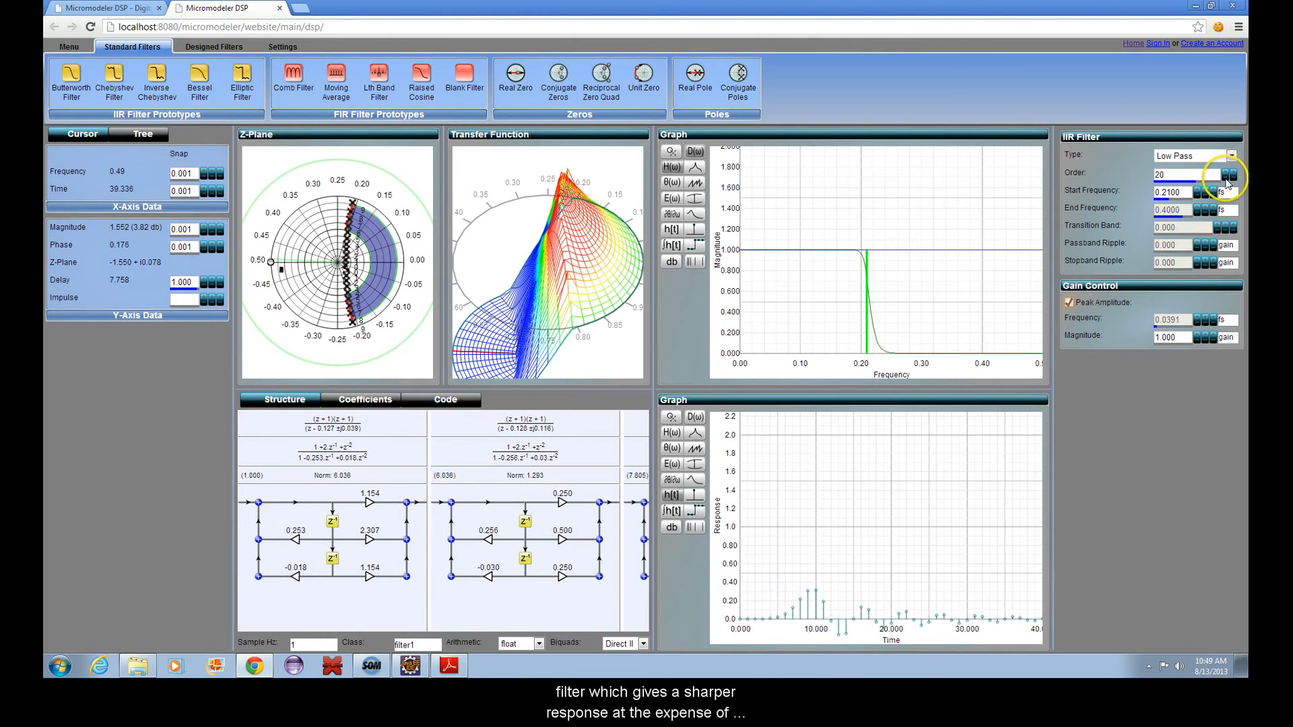
left_click(1226, 180)
left_click(1226, 179)
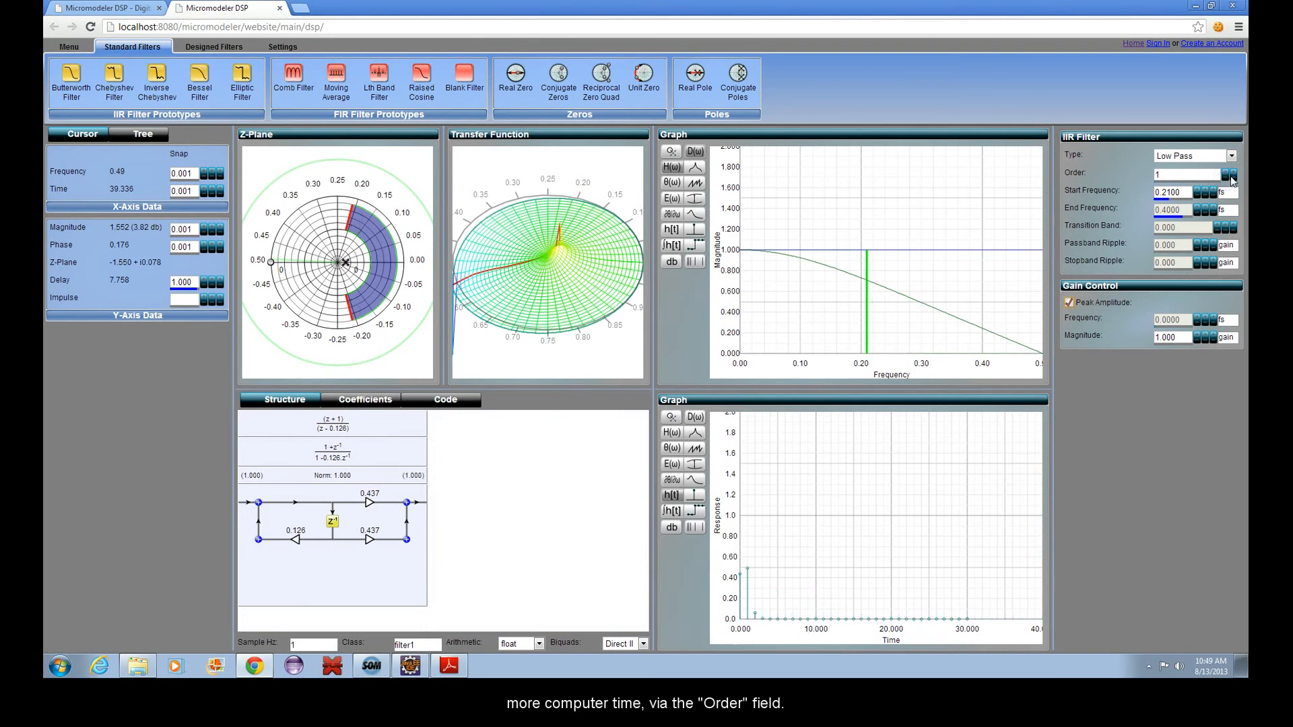
- Set the low-pass filter's order to 6
left_click(1236, 174)
left_click(1235, 174)
left_click(1235, 175)
left_click(1235, 175)
left_click(1235, 174)
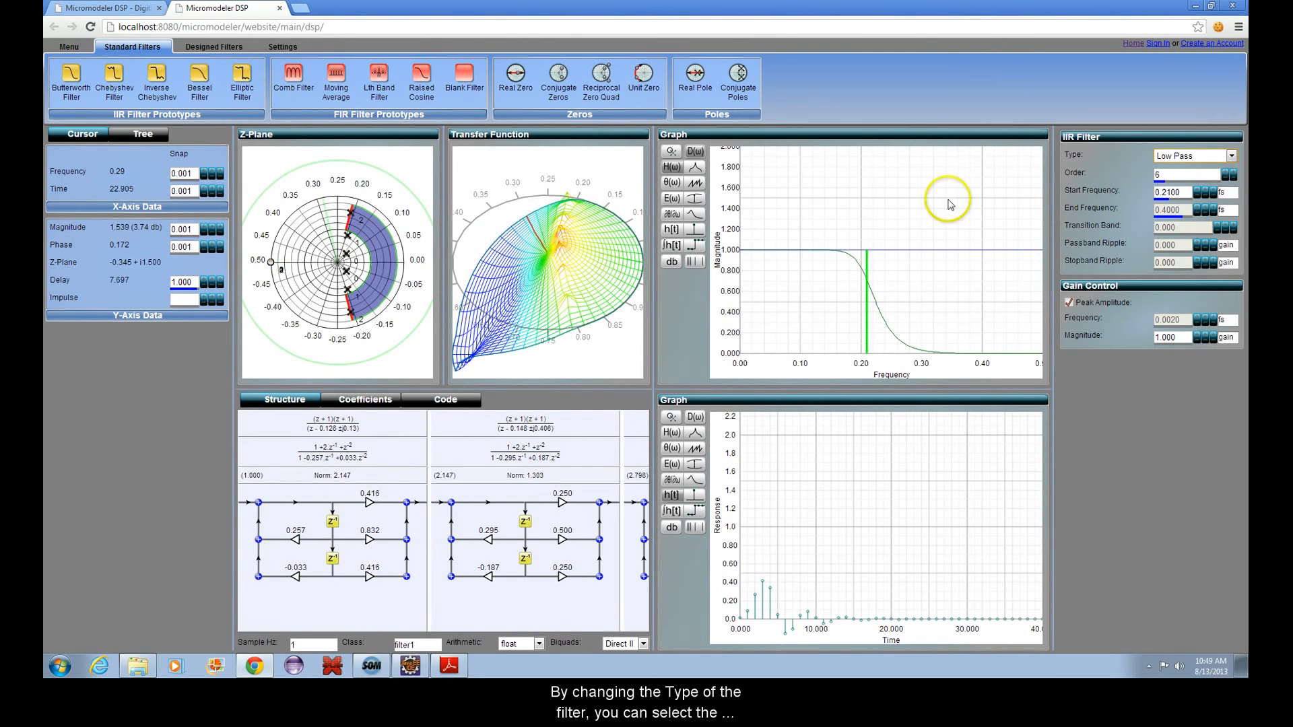
- Reselect Low Pass as the filter type and change it to High Pass
left_click(1210, 159)
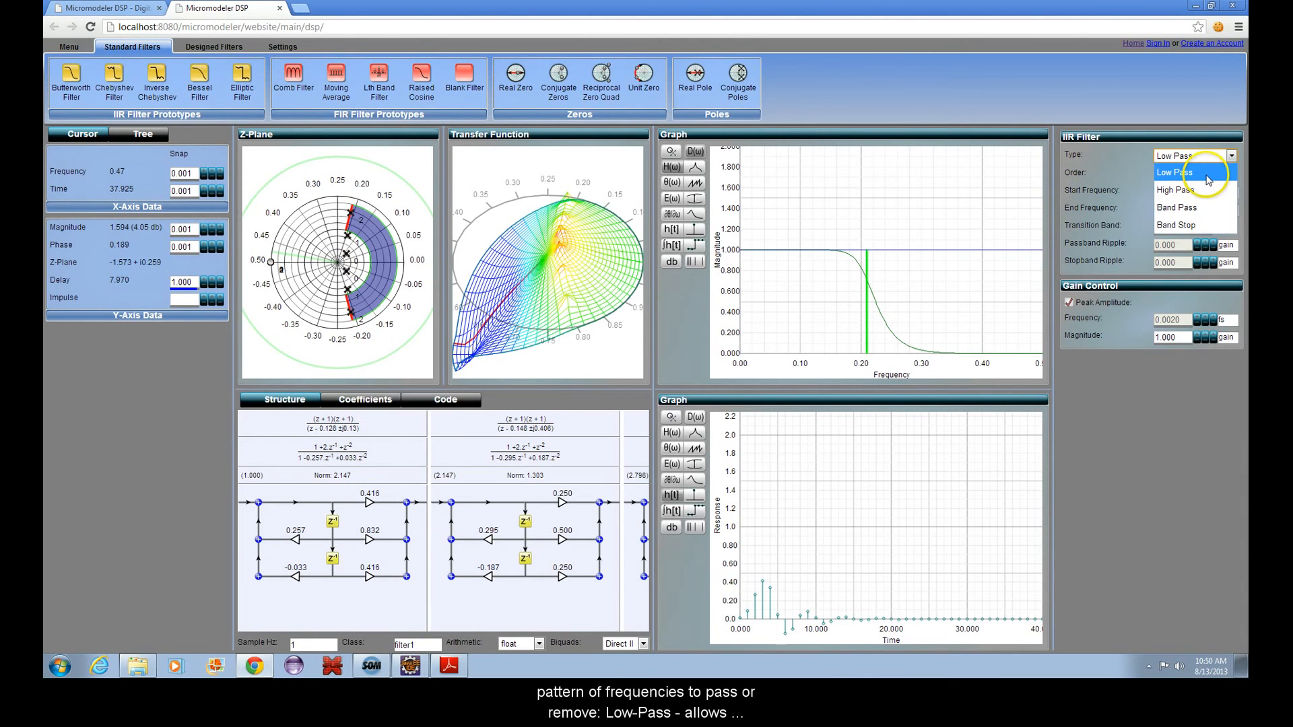
left_click(1209, 177)
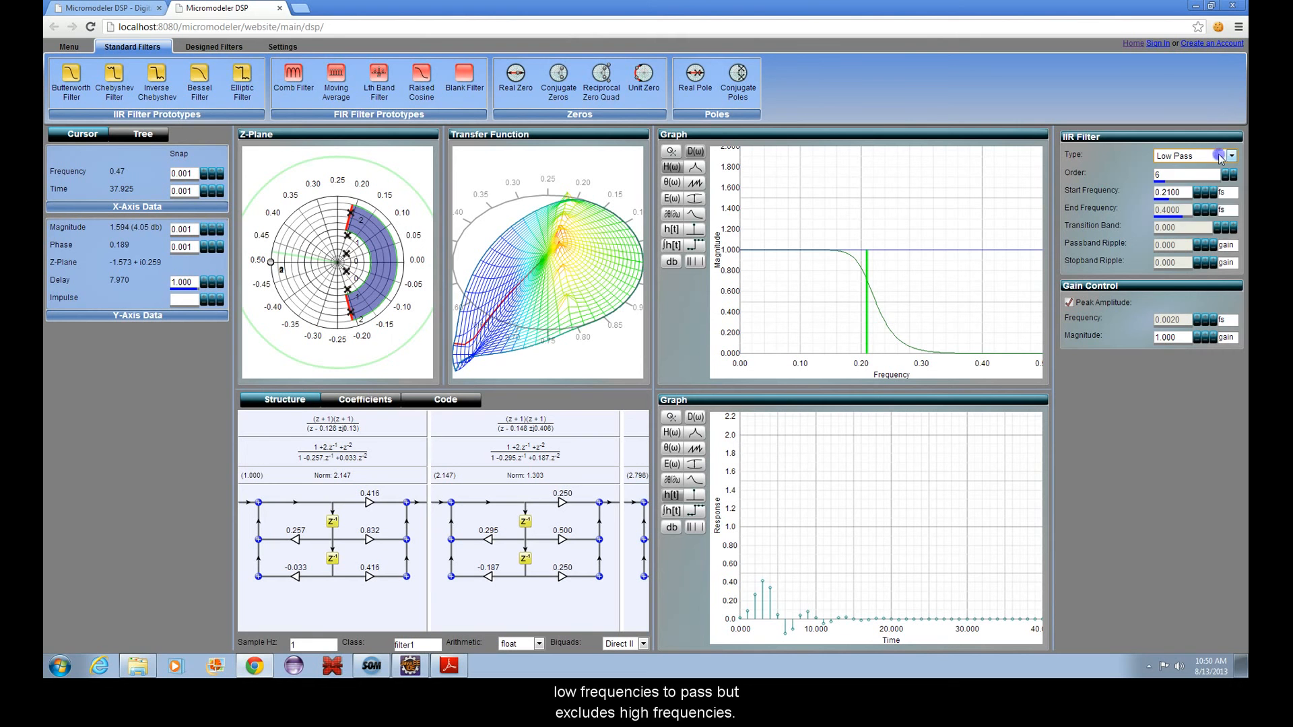
left_click(1220, 158)
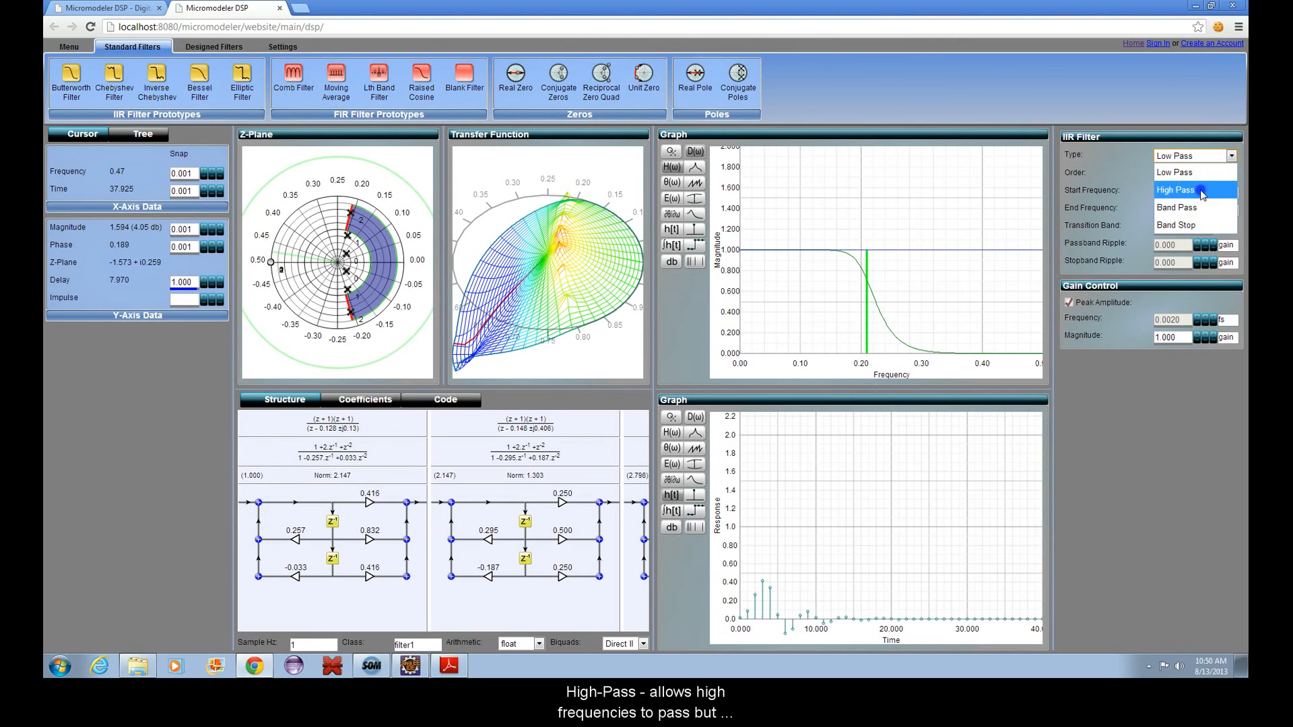
left_click(1202, 191)
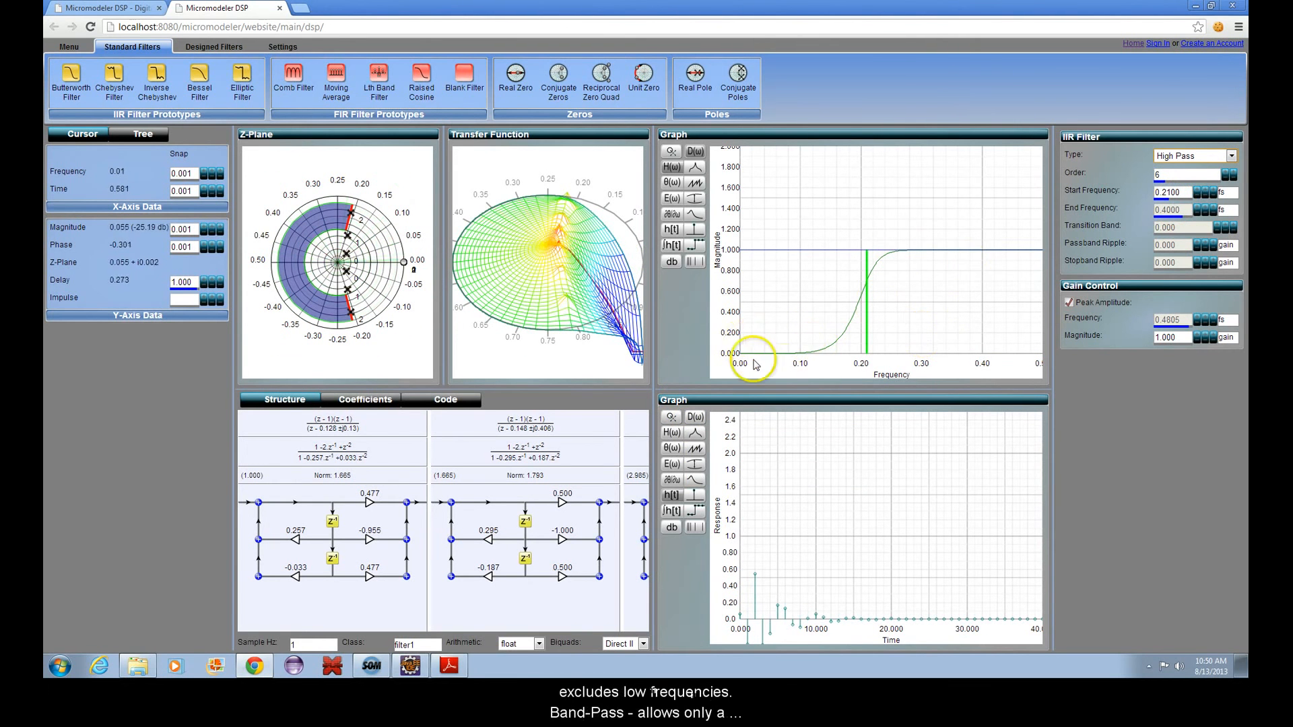
- Change the filter type to Band Pass and shift its lower cut-off frequency to about 0.233 fs
left_click(1215, 157)
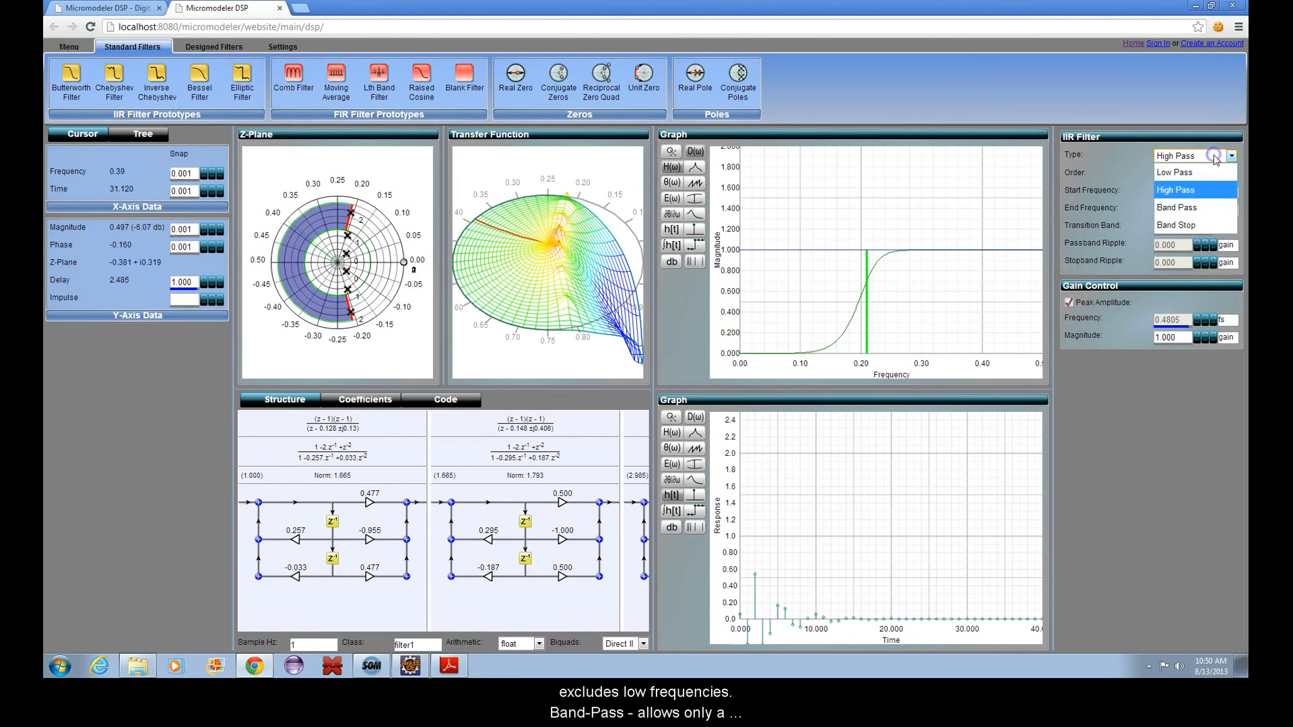
left_click(1186, 207)
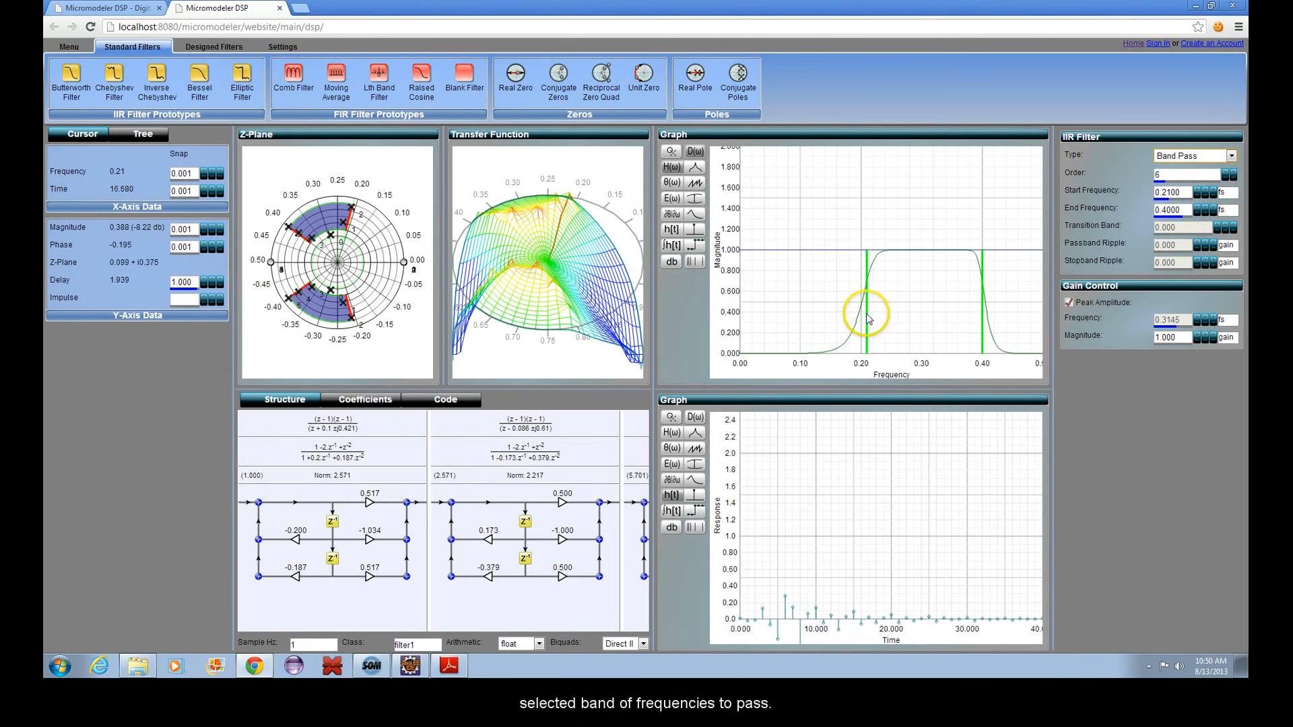
left_click_drag(884, 317, 882, 303)
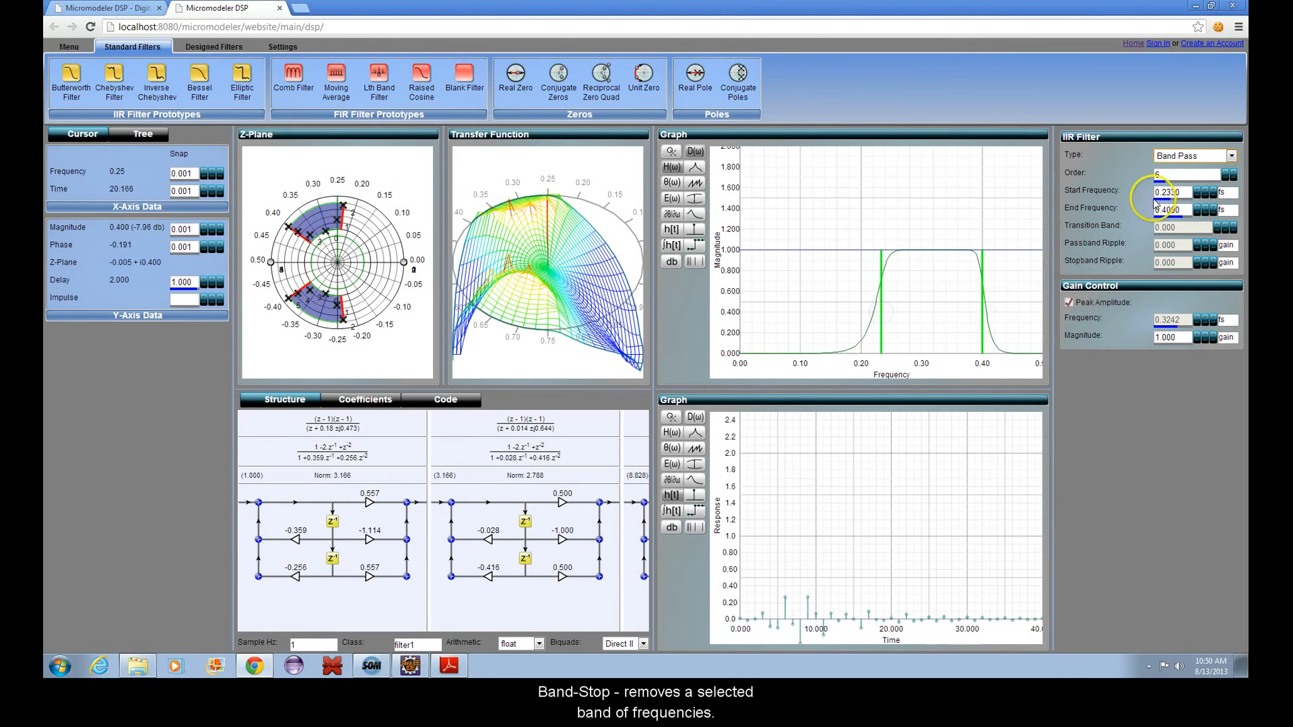
- Change the filter type to Band Stop and move its upper cut-off frequency to about 0.362 fs
left_click(1188, 157)
left_click(1177, 225)
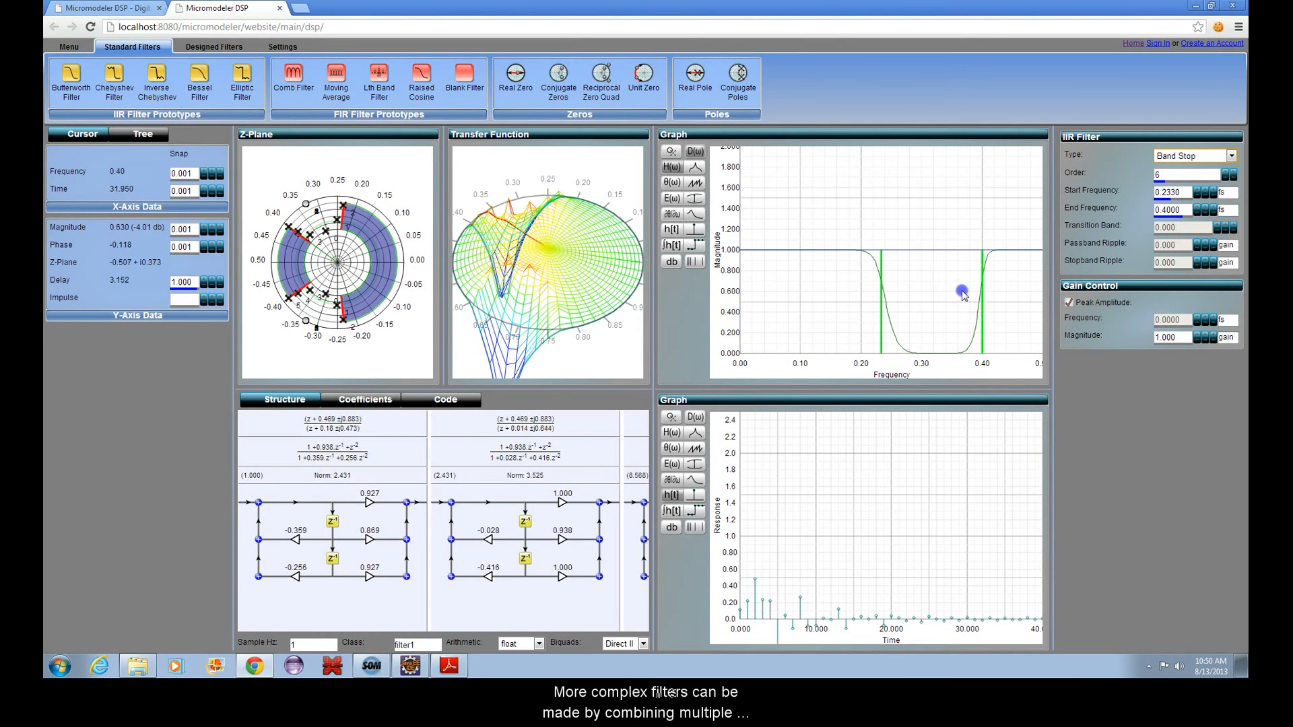
left_click_drag(963, 296, 959, 297)
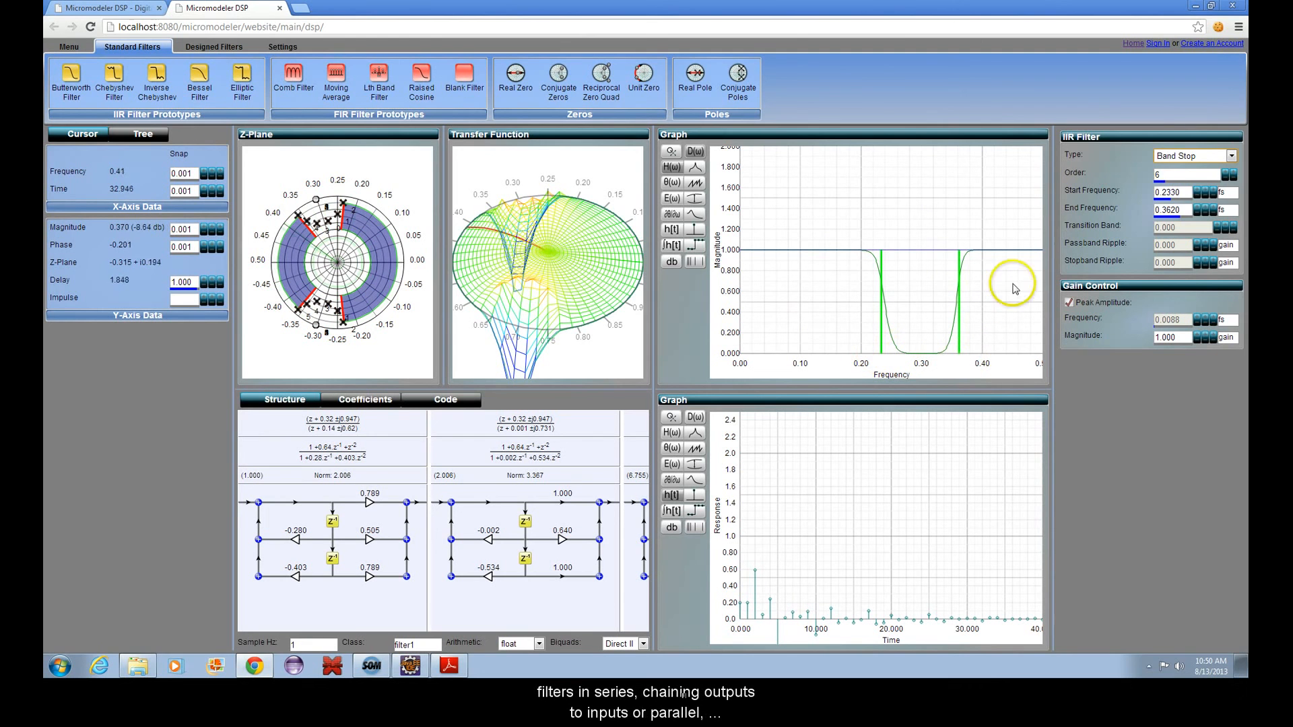
left_click(1180, 156)
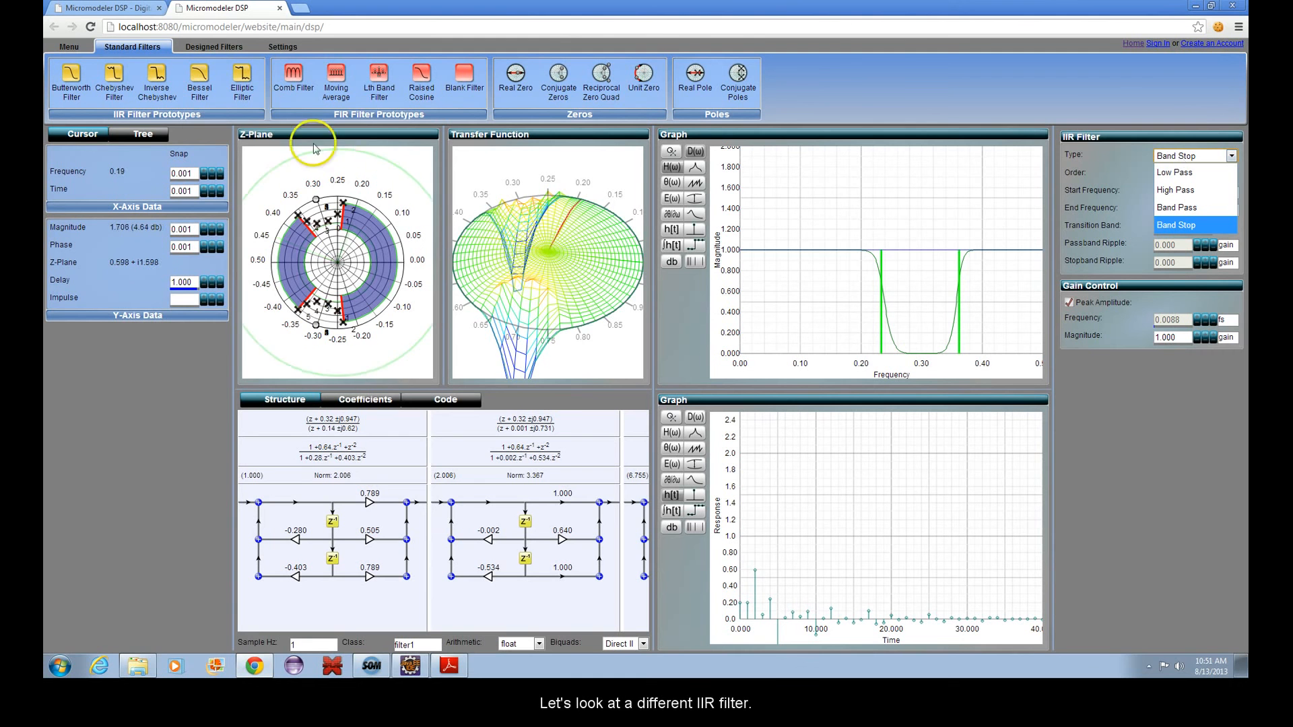
- Add an elliptic low-pass filter with about 0.069 passband ripple and 0.042 stopband ripple, and raise its cut-off to about 0.179 fs
left_click_drag(243, 75, 828, 212)
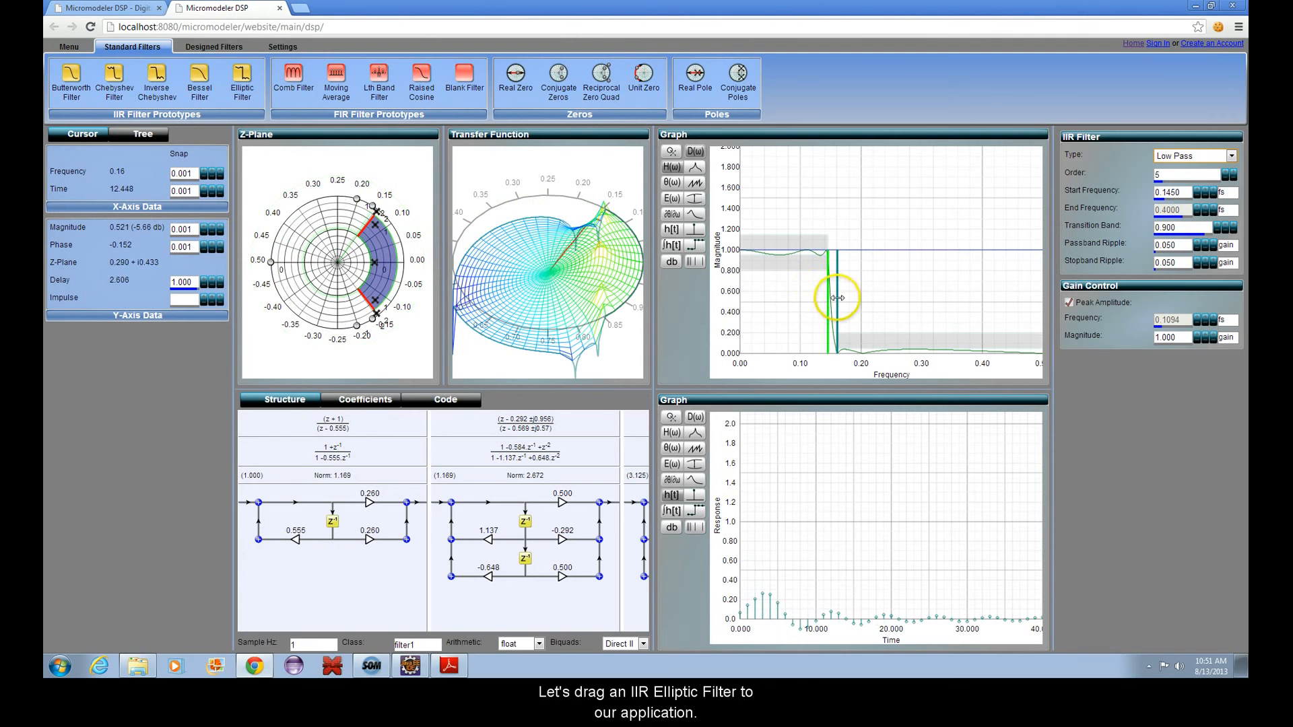
left_click_drag(799, 266, 876, 349)
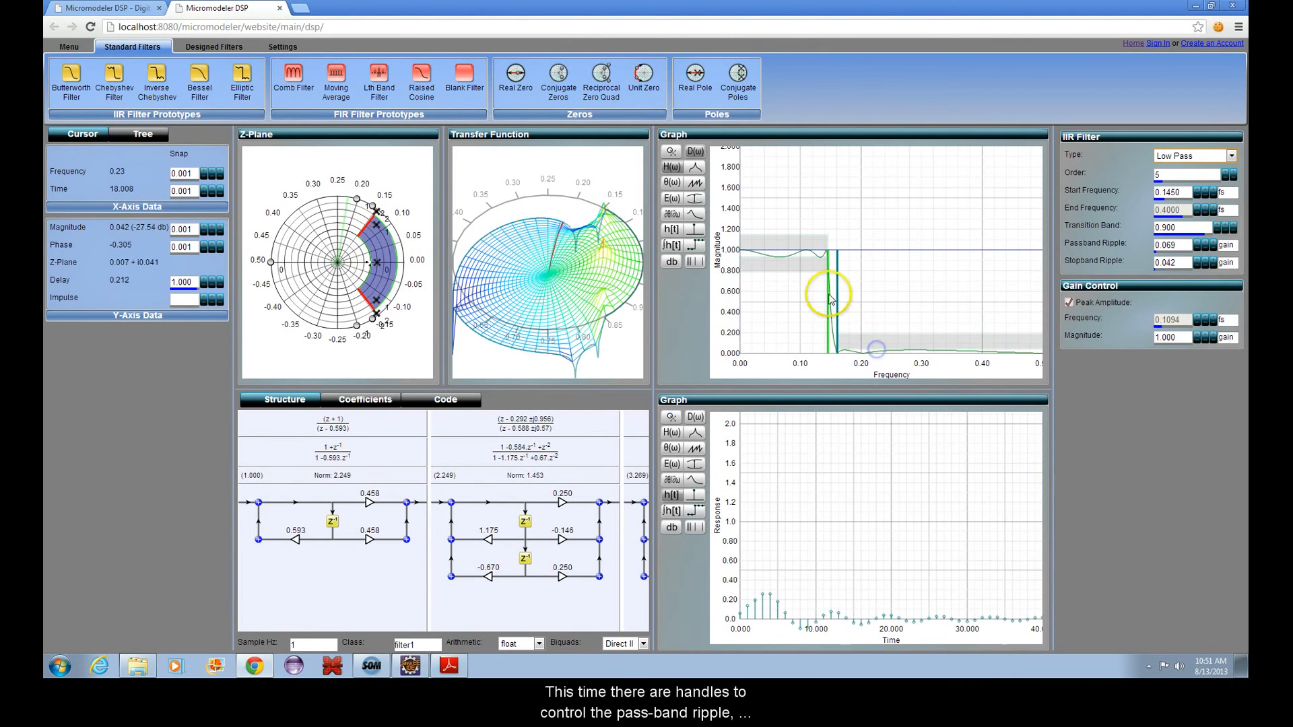
mouse_move(829, 296)
left_mouse_down()
mouse_move(898, 289)
mouse_move(835, 292)
mouse_move(857, 302)
mouse_move(880, 289)
mouse_move(855, 297)
left_mouse_up()
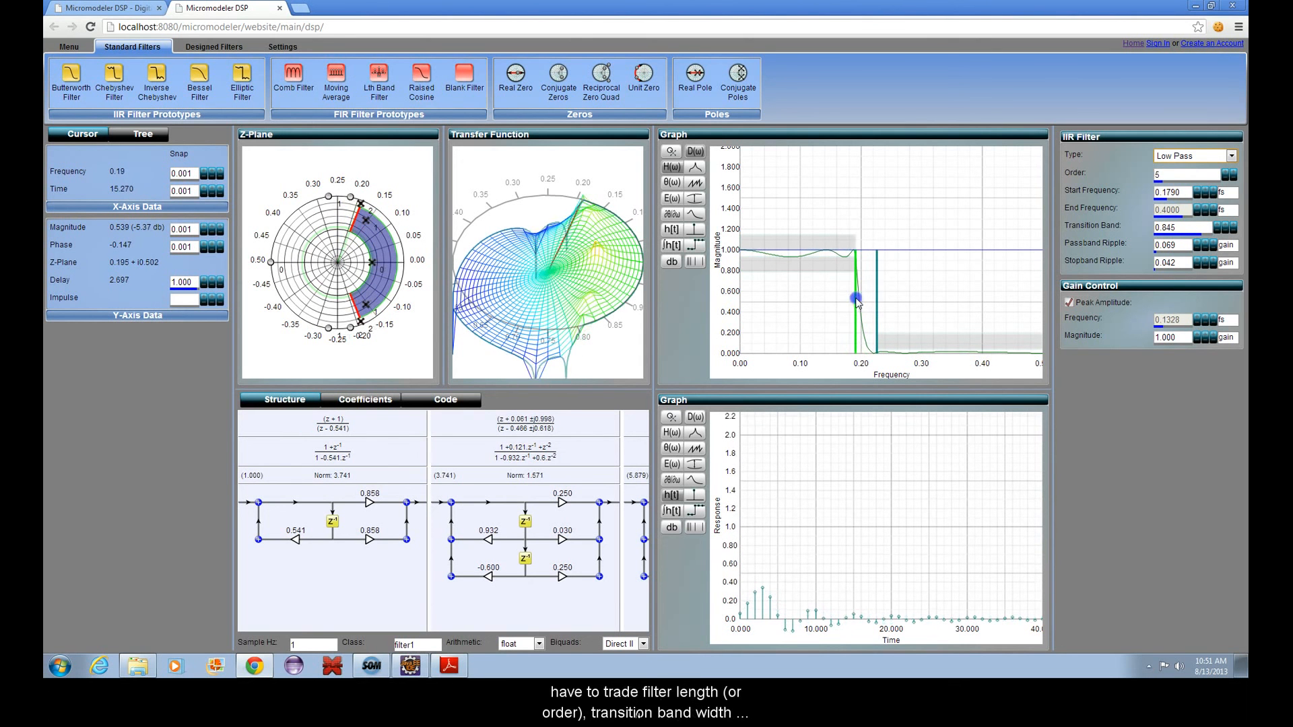
- Change the elliptic filter's type to Band Pass and move its lower cut-off frequency to about 0.217 fs
left_click(1196, 158)
left_click(1197, 210)
mouse_move(869, 304)
left_mouse_down()
mouse_move(854, 306)
mouse_move(872, 300)
left_mouse_up()
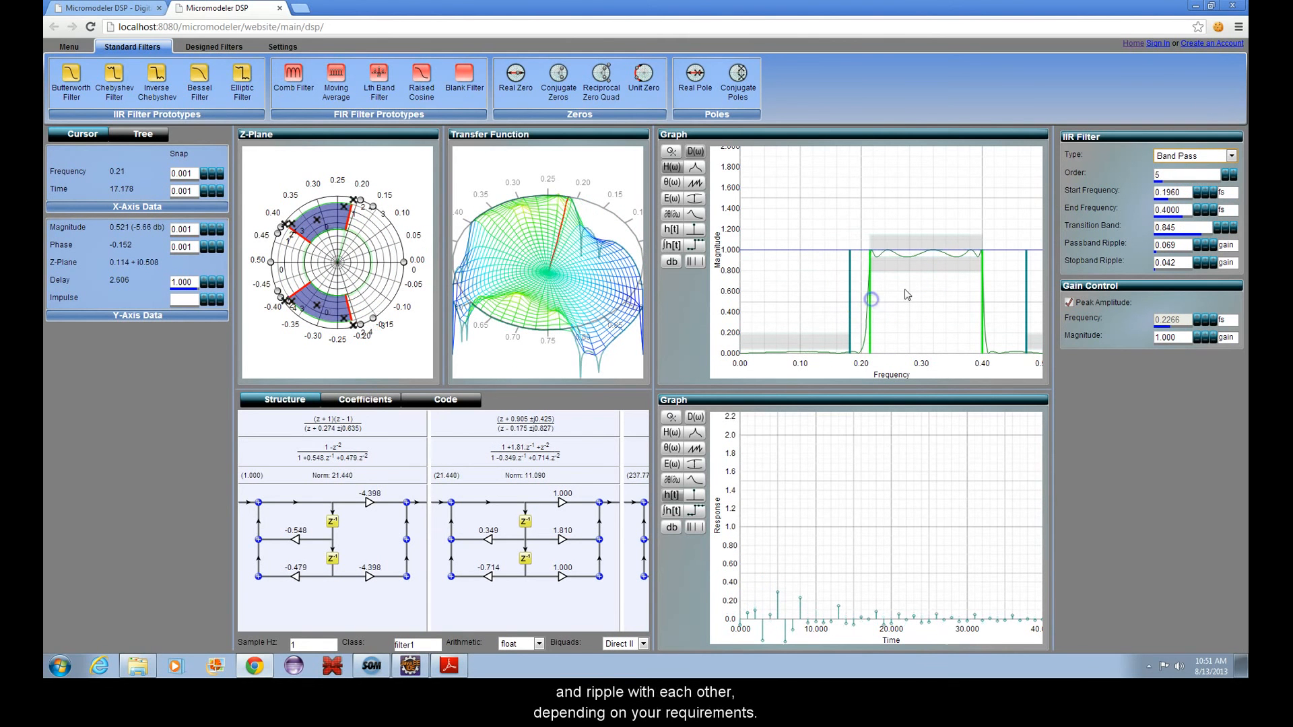
- Raise the elliptic band-pass filter's order to 9
left_click(1235, 175)
left_click(1235, 175)
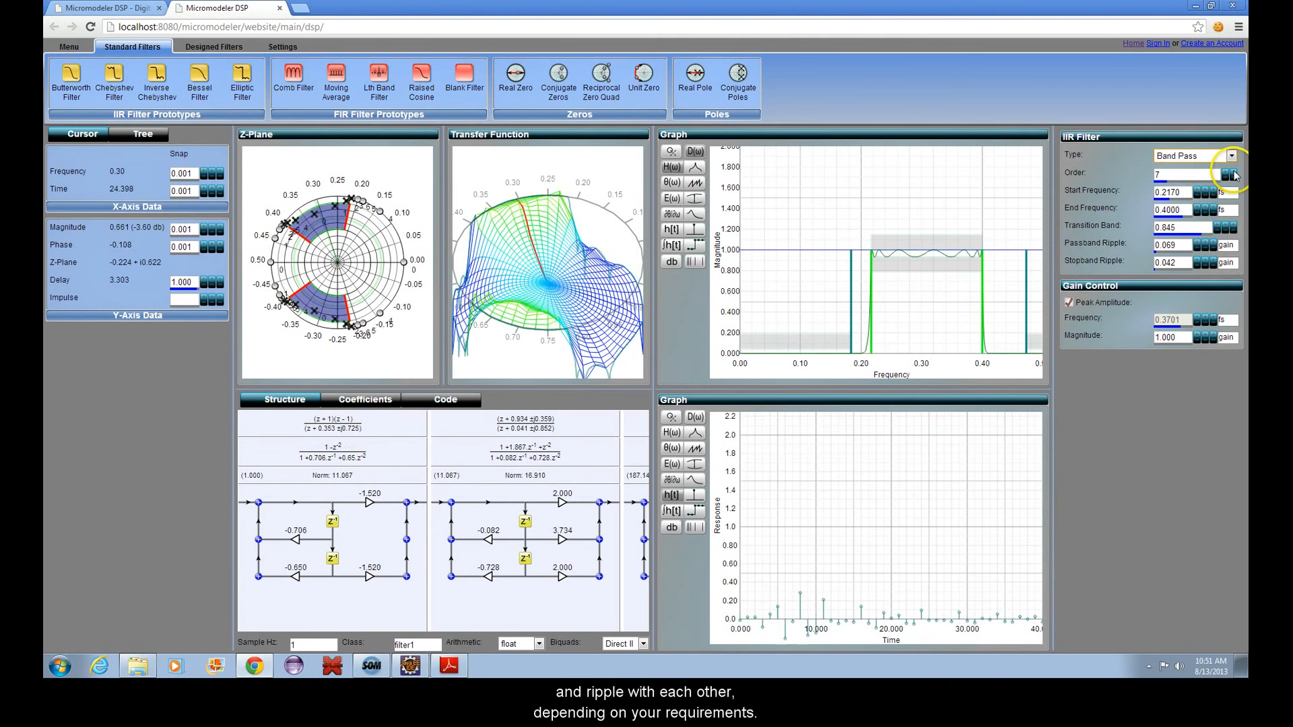
left_click(1235, 175)
left_click(1235, 175)
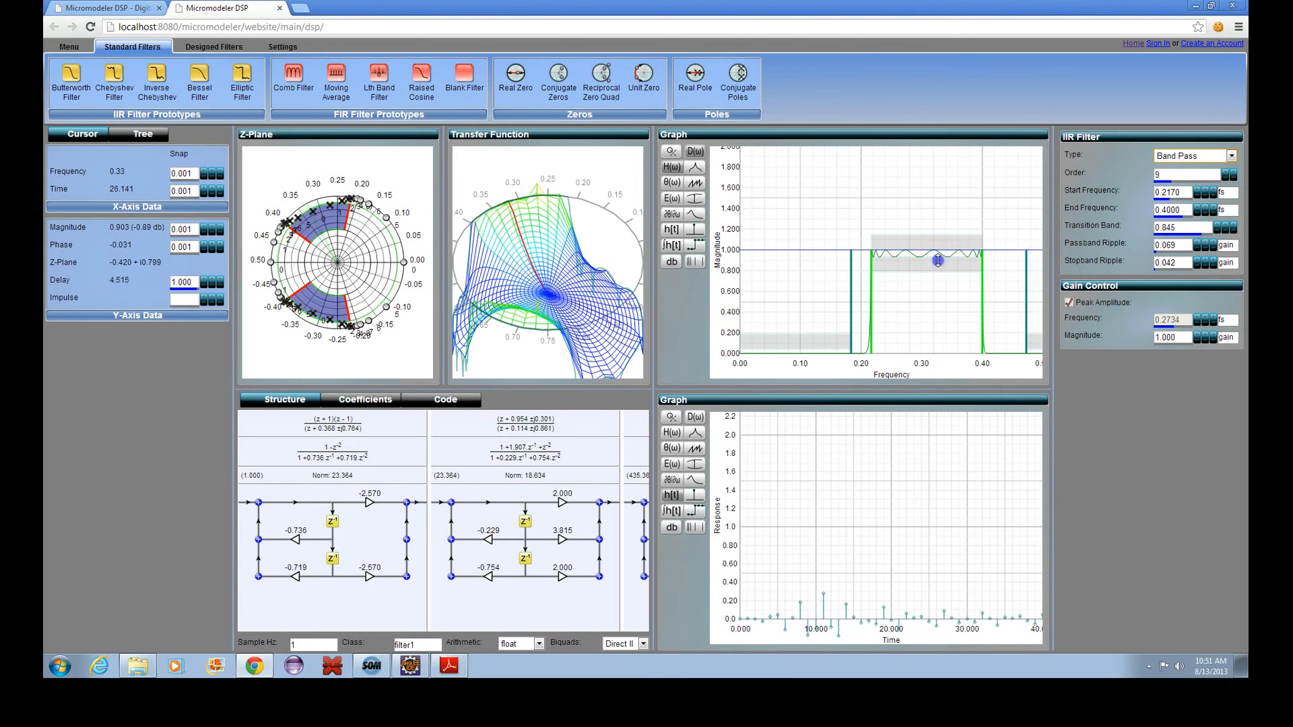
left_click(921, 311)
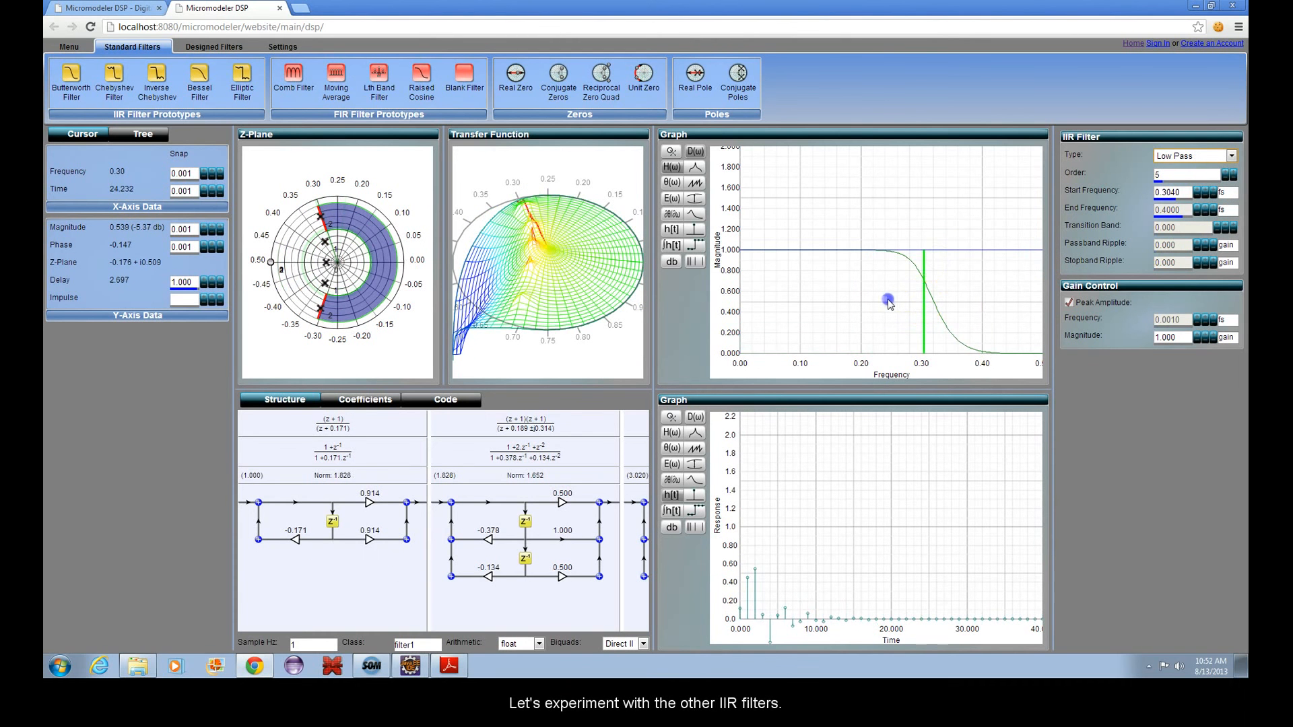
- Lower the low-pass filter's cut-off frequency to about 0.228 fs and add a Butterworth filter from the IIR prototypes
left_click_drag(888, 303, 878, 300)
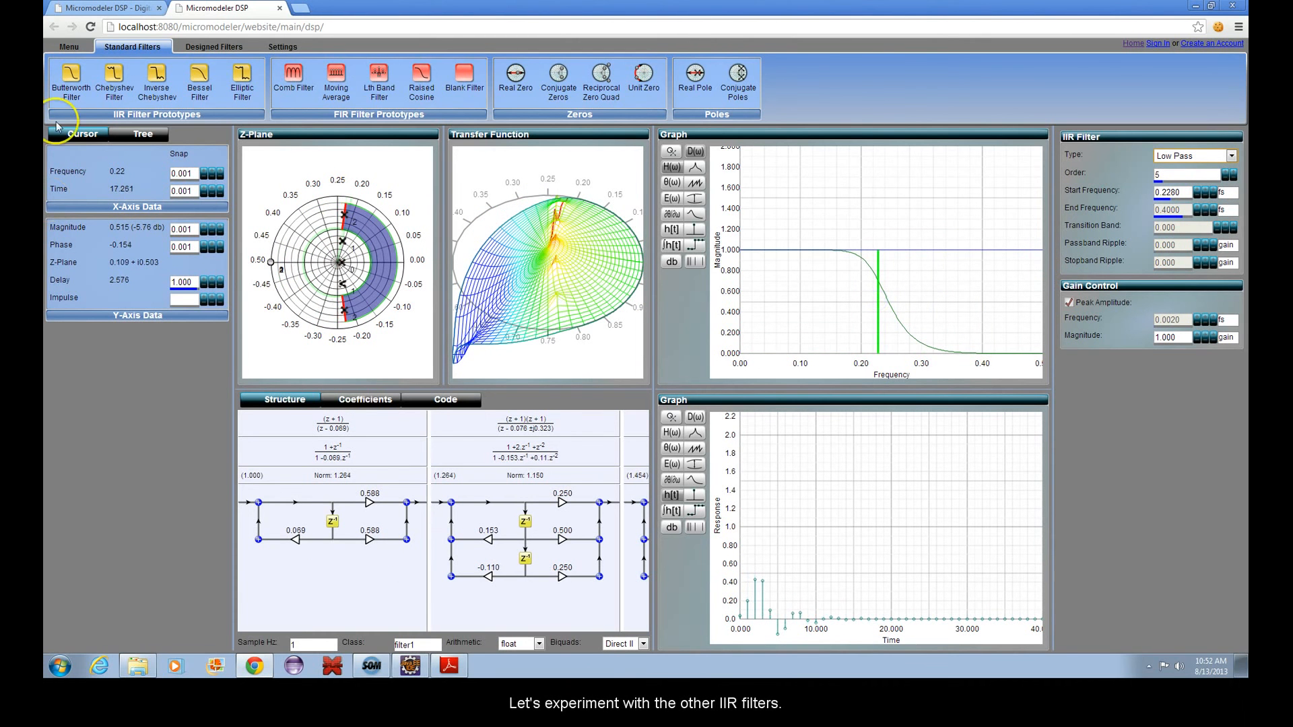
left_click_drag(76, 85, 327, 200)
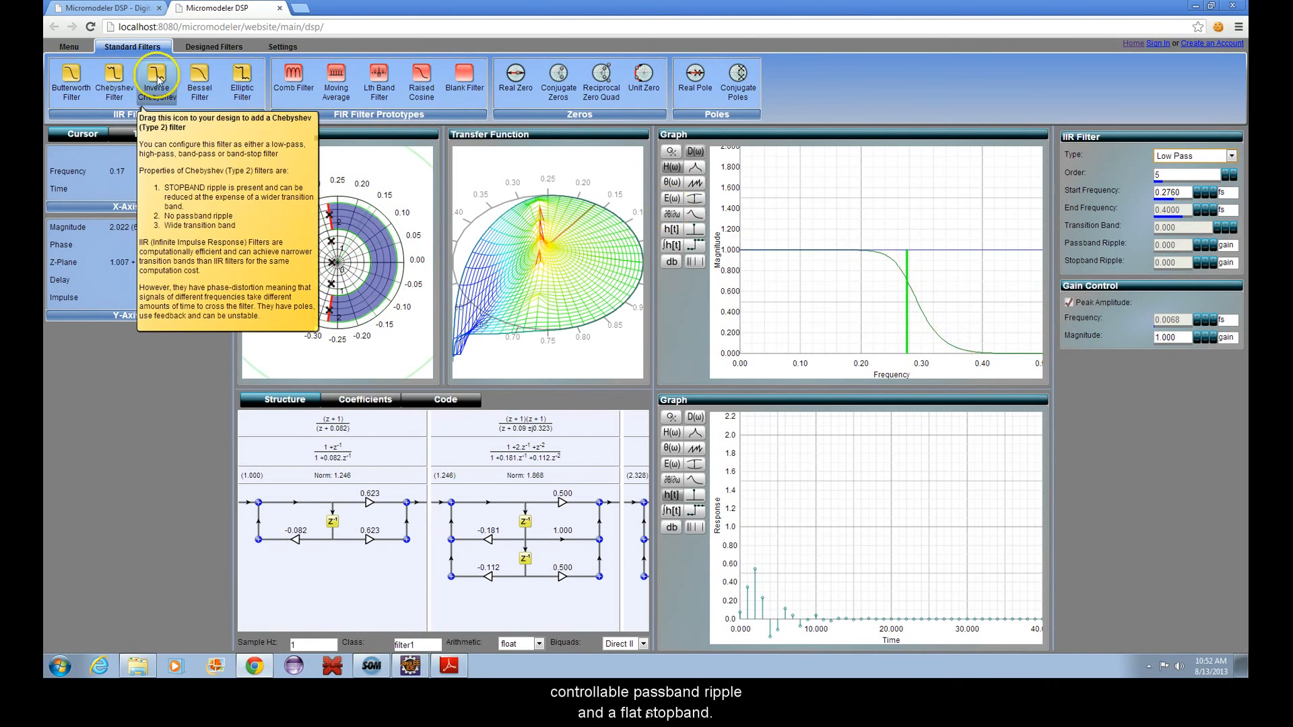
- Add a Chebyshev low-pass filter with a cut-off of about 0.12 fs and raise its passband ripple to about 0.079
left_click_drag(396, 210, 397, 210)
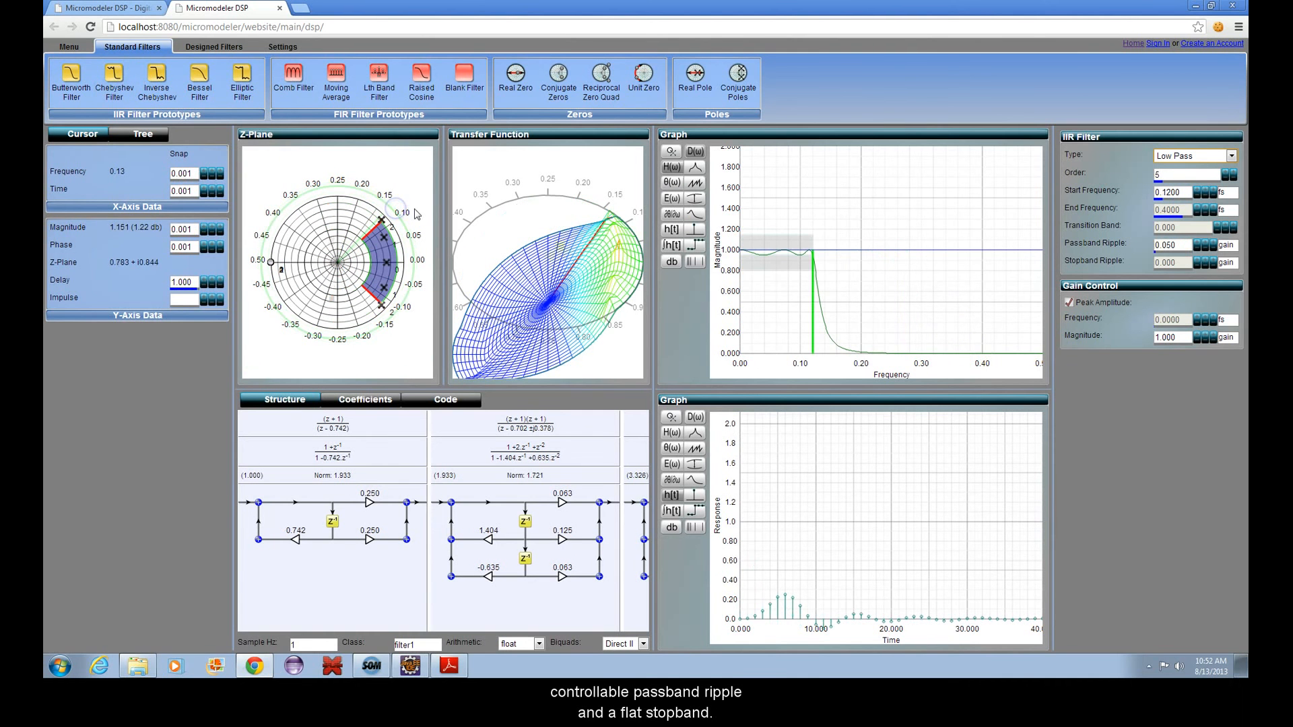
left_click_drag(772, 267, 775, 258)
left_click_drag(832, 328, 809, 304)
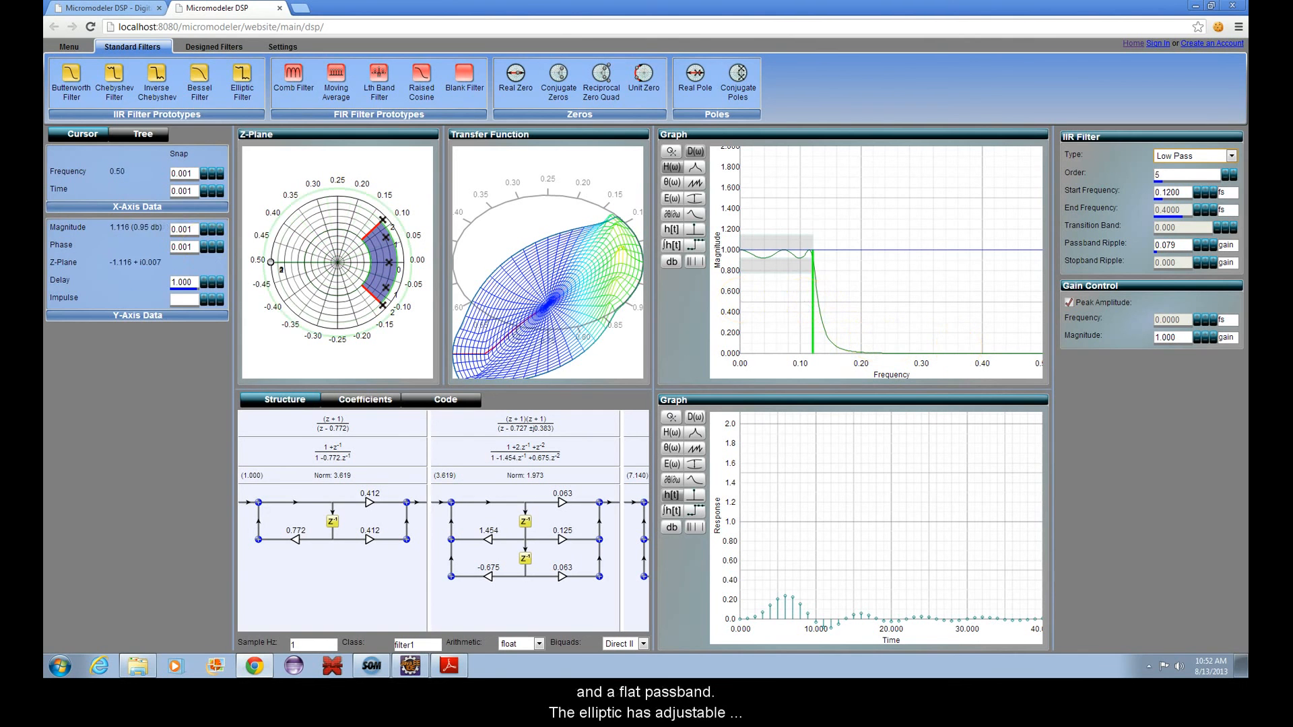
- Add an Inverse Chebyshev low-pass filter with a cut-off of about 0.277 fs and raise its stopband ripple to about 0.085
left_click_drag(160, 90, 321, 169)
left_click_drag(571, 250, 868, 288)
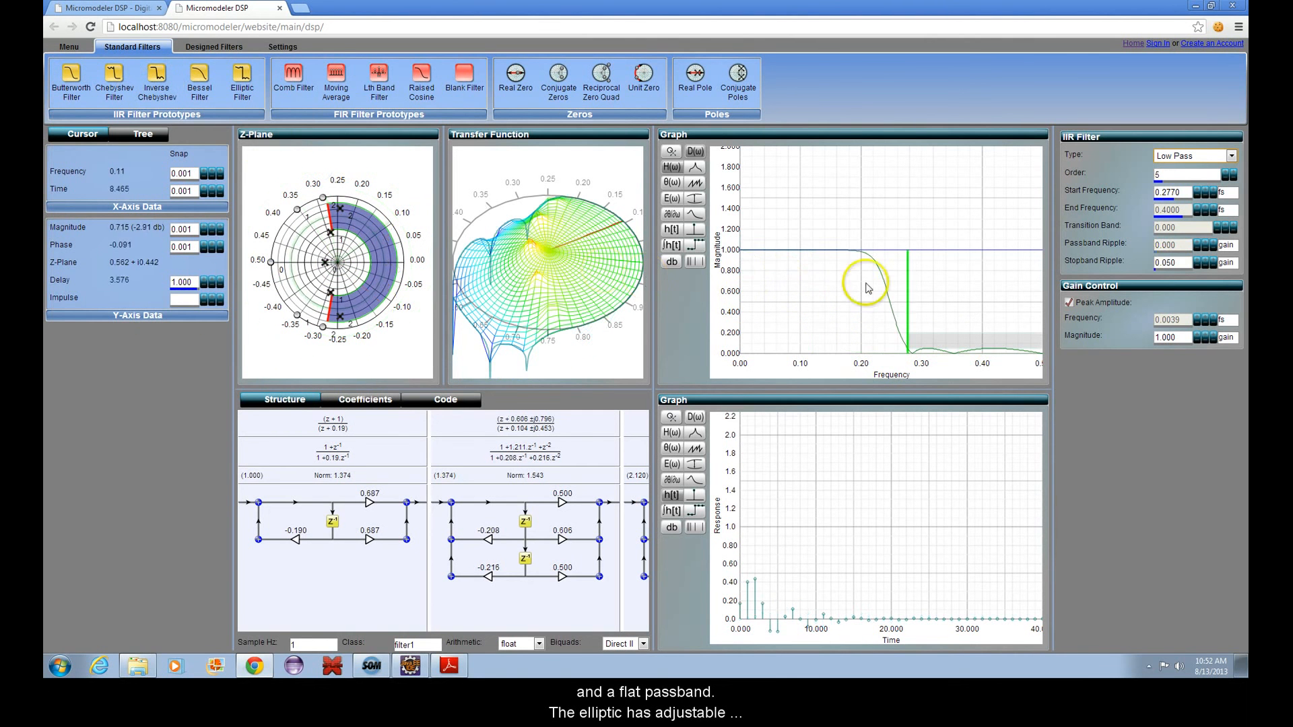
left_click_drag(939, 340, 933, 336)
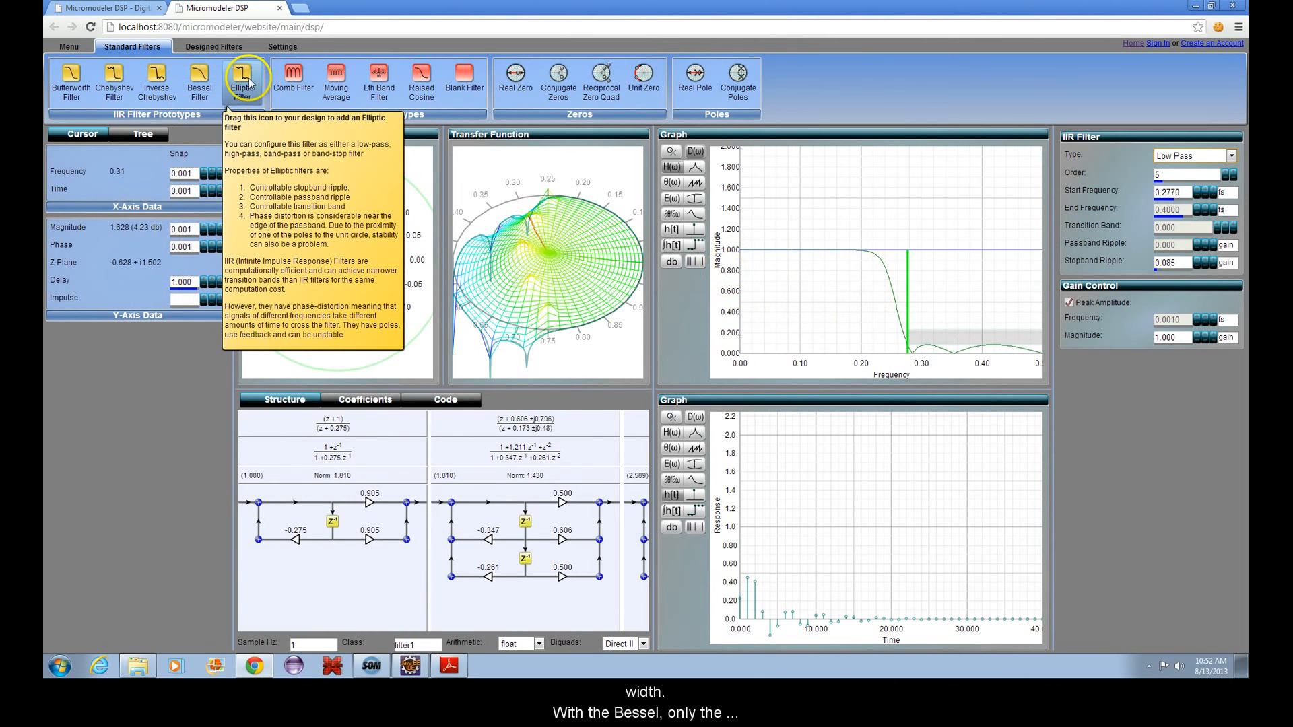
- Add an elliptic low-pass filter and adjust its cut-off frequency, stopband ripple and transition band on the magnitude graph
left_click_drag(244, 77, 409, 192)
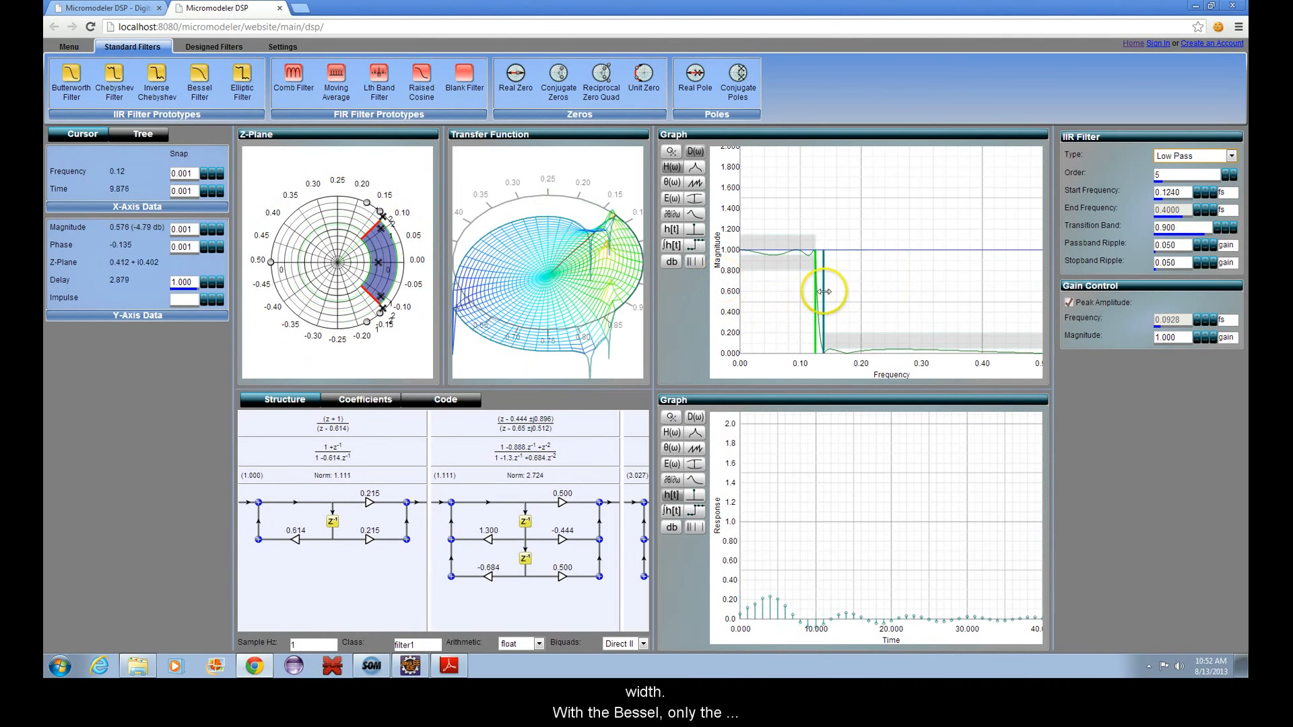
mouse_move(790, 267)
left_mouse_down()
mouse_move(791, 280)
mouse_move(774, 269)
left_mouse_up()
left_click_drag(916, 339, 915, 327)
left_click_drag(823, 301, 849, 301)
- Add a third-order Bessel low-pass filter with a cut-off of about 0.195 fs and show its group delay
left_click_drag(784, 261, 858, 303)
left_click(199, 80)
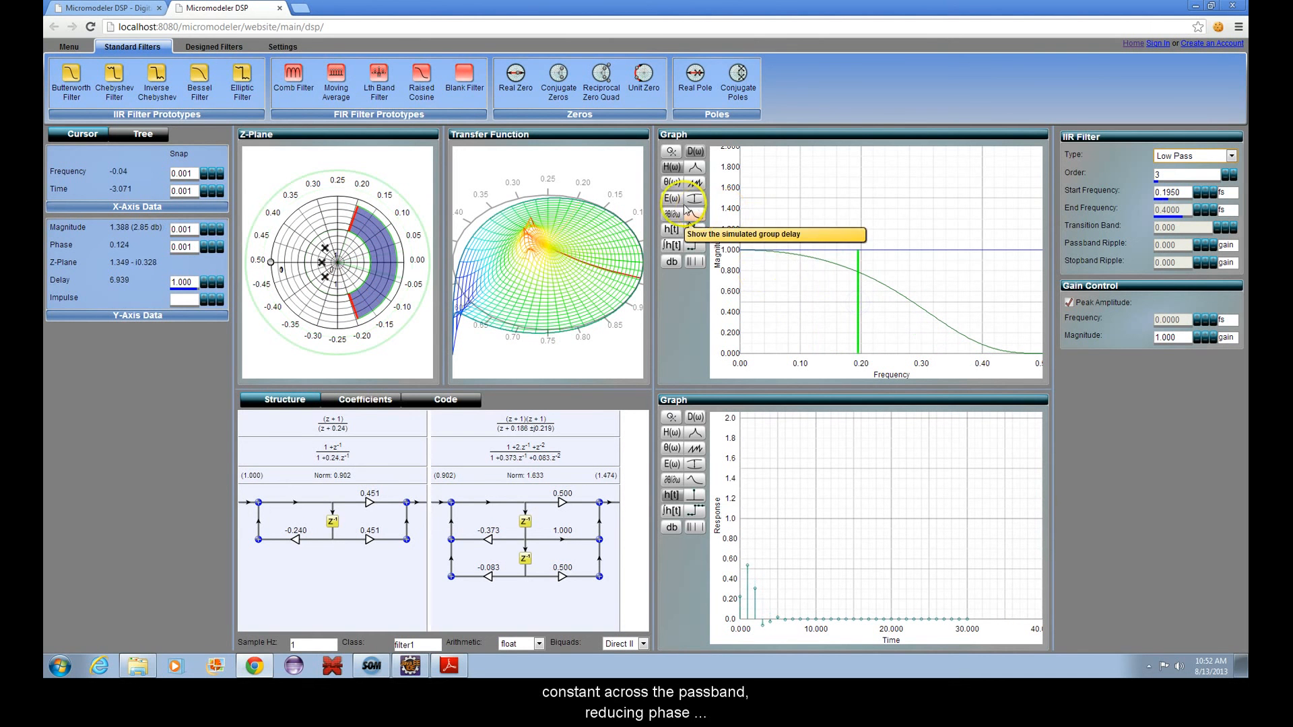
left_click(669, 217)
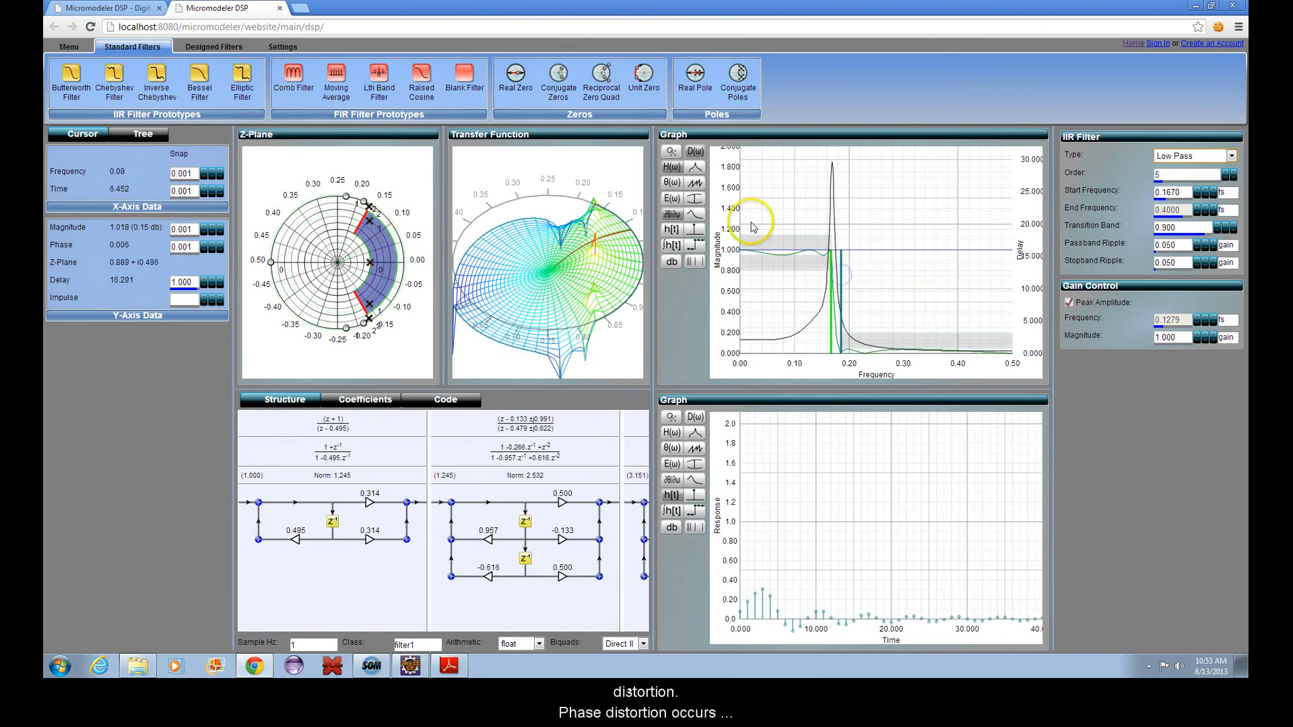
- Compare the elliptic filter's magnitude response with and without the group delay curve, examining the delay across the passband
left_click(671, 214)
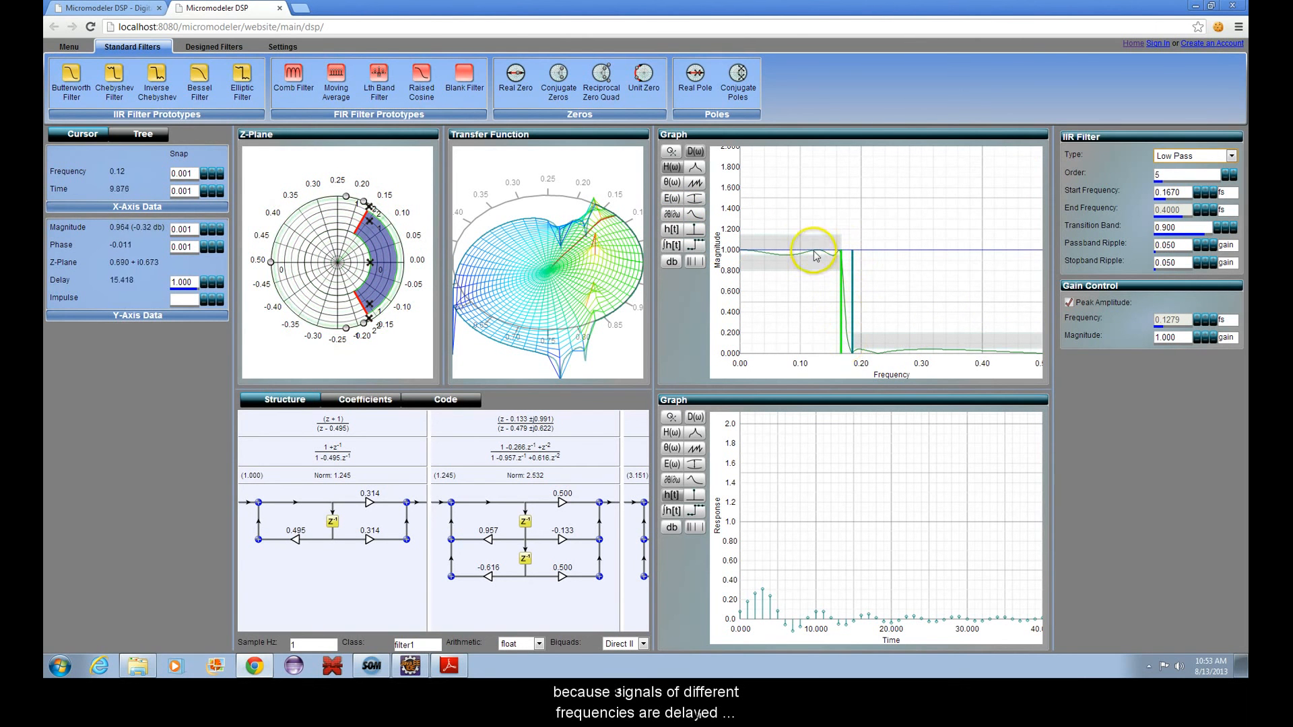
left_click(672, 214)
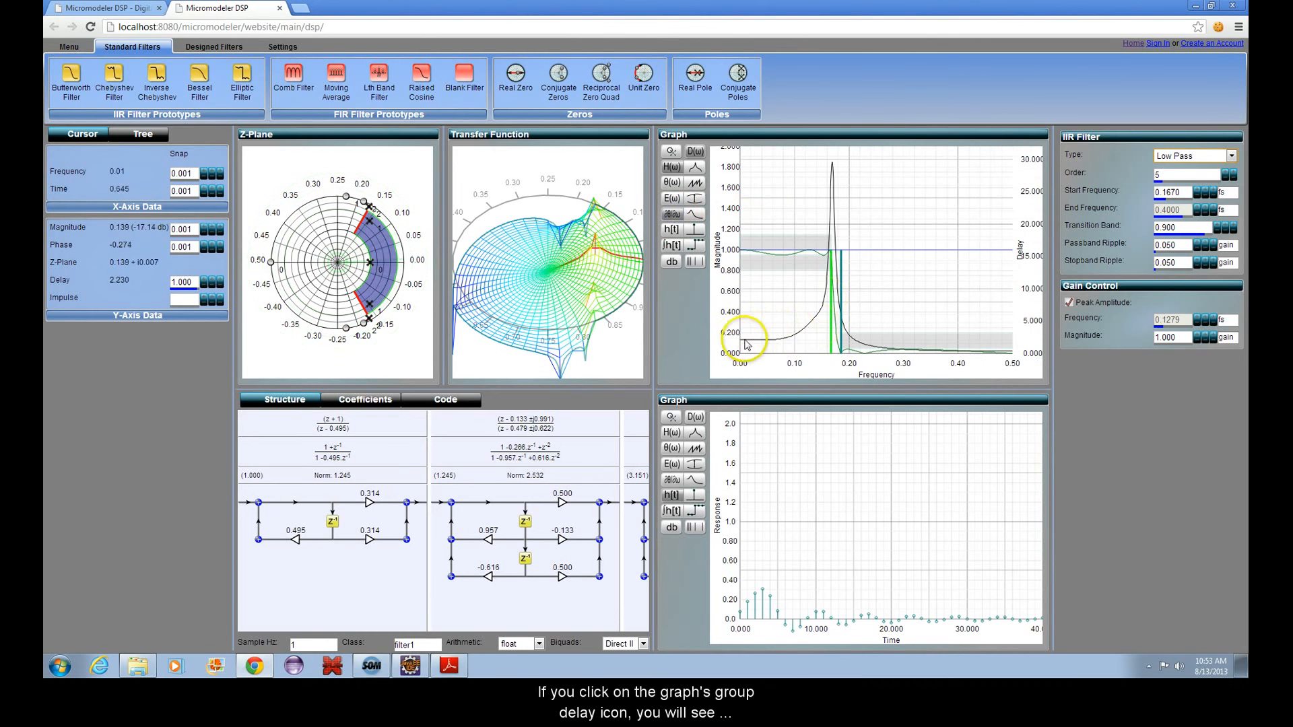
left_click(786, 340)
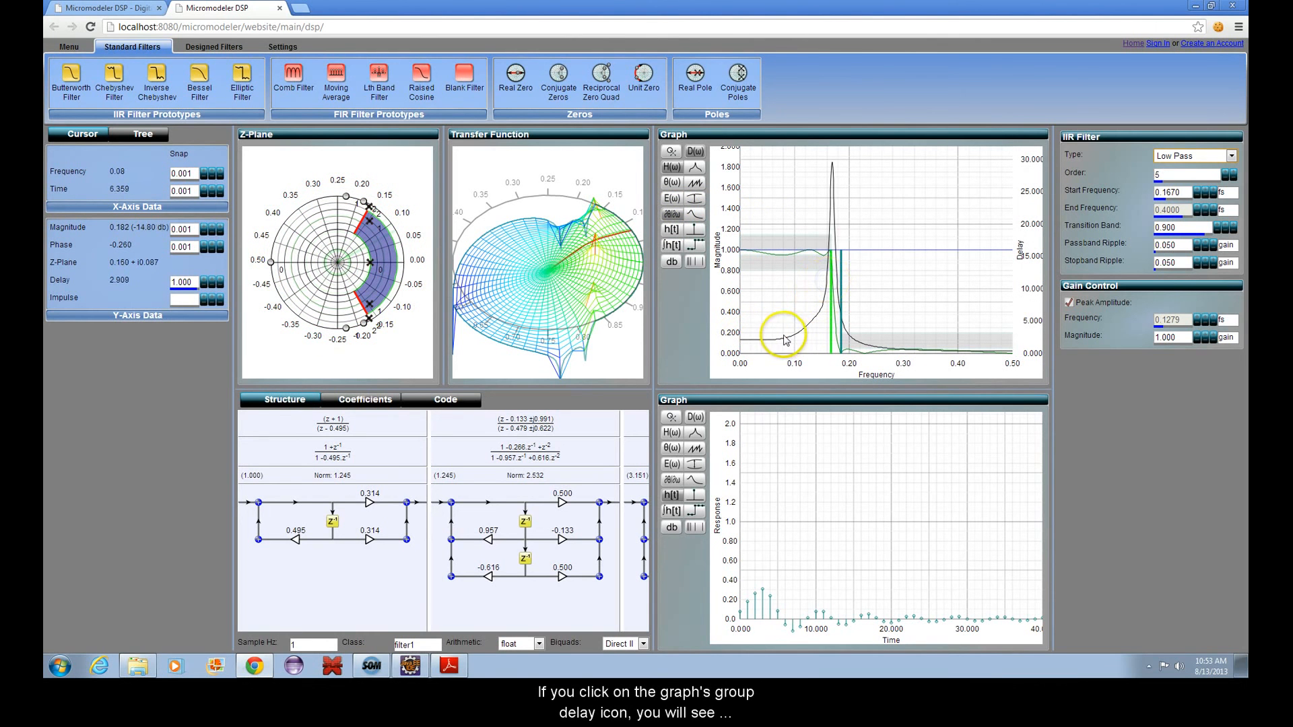
left_click(671, 216)
left_click(671, 215)
left_click(749, 337)
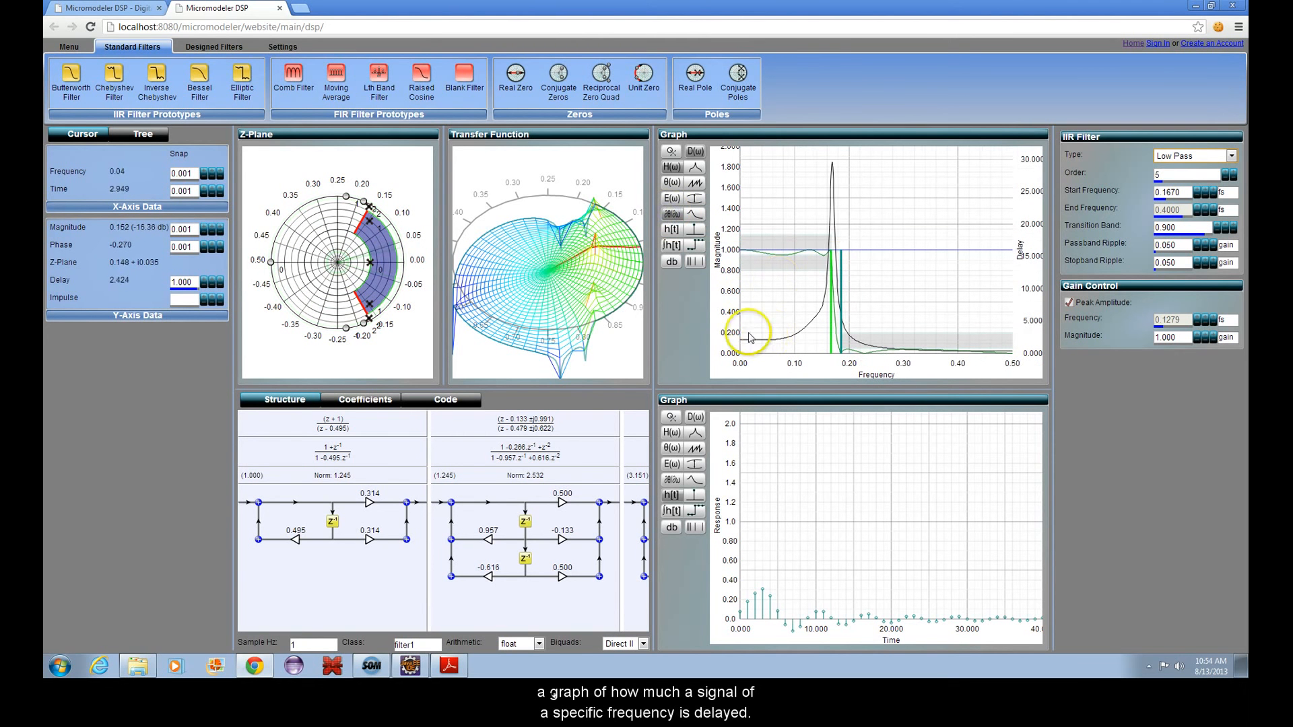
left_click_drag(793, 342, 825, 293)
- Add an Equiripple FIR filter from the designed filters and examine its group delay across all frequencies
left_click(215, 46)
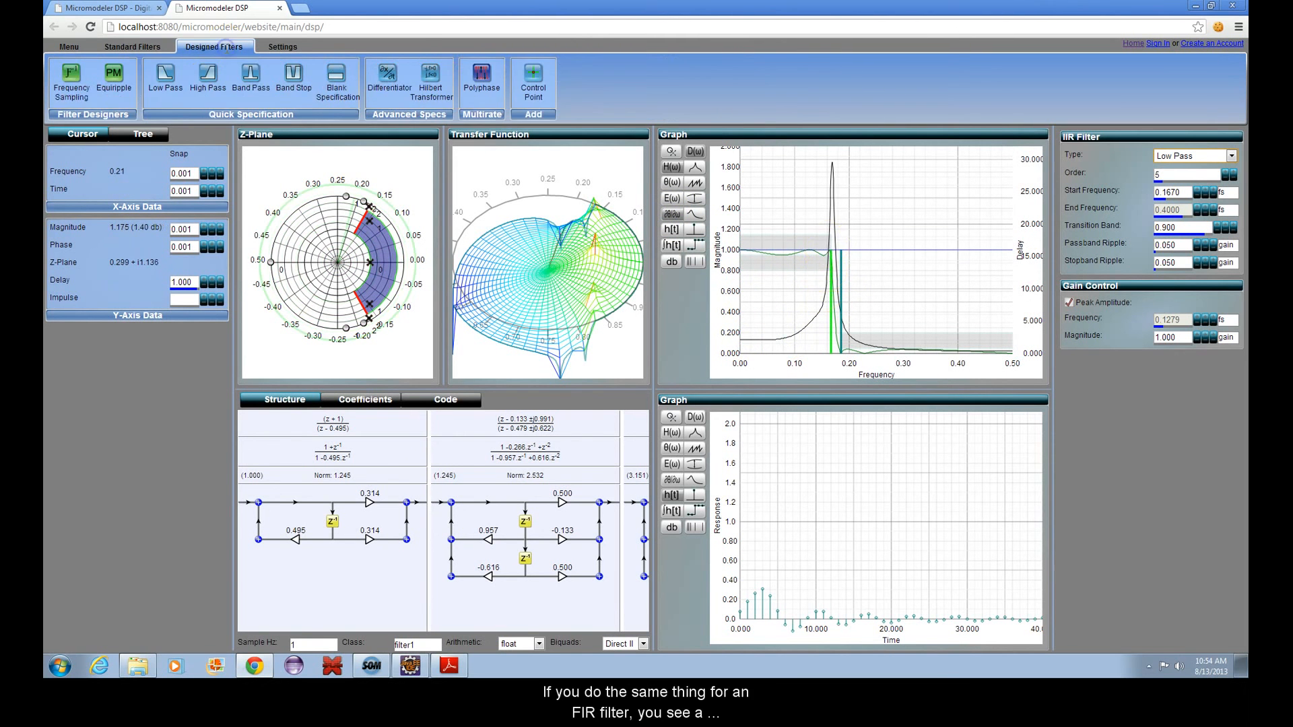
left_click_drag(248, 186, 293, 193)
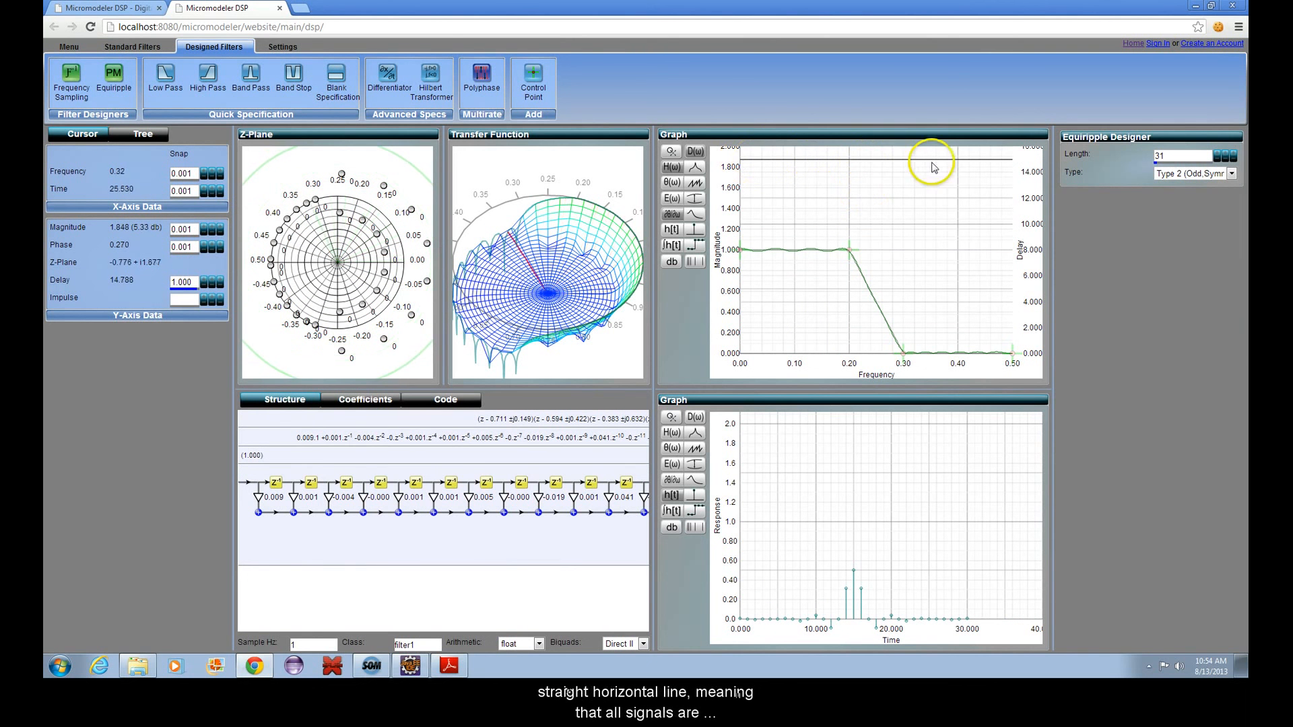
left_click(969, 161)
left_click(855, 161)
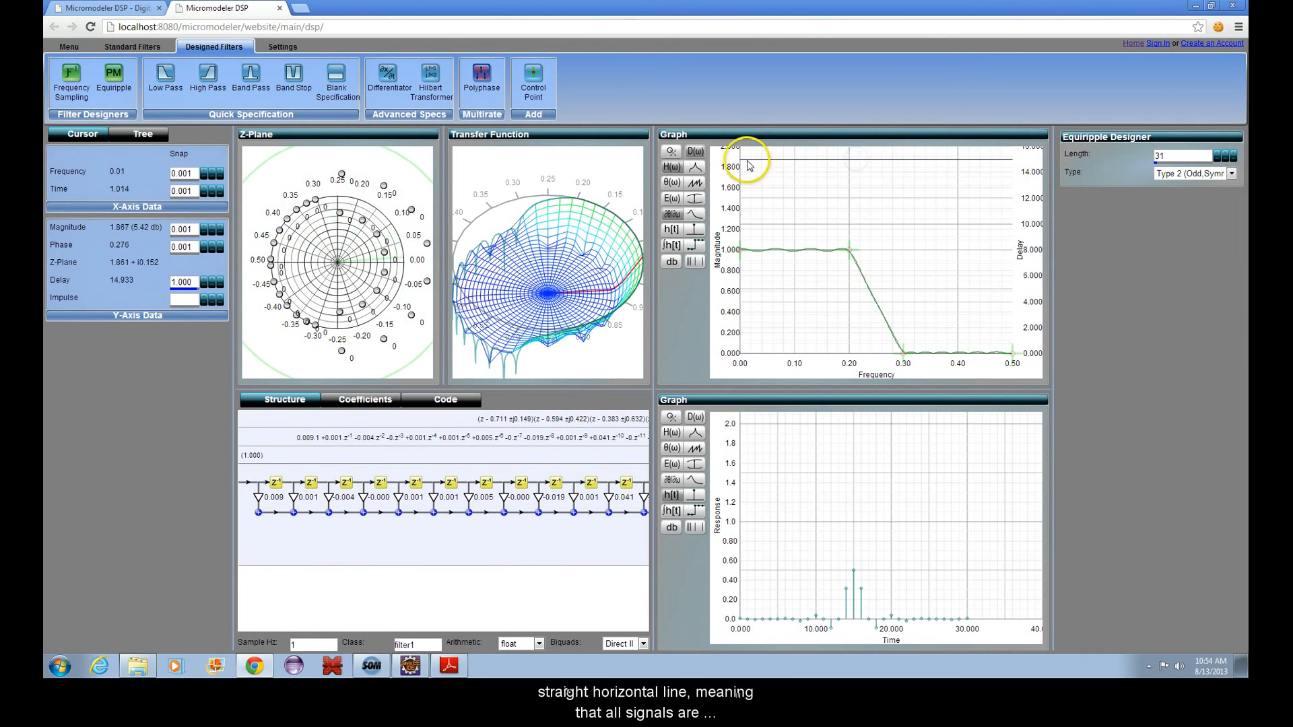
left_click(820, 166)
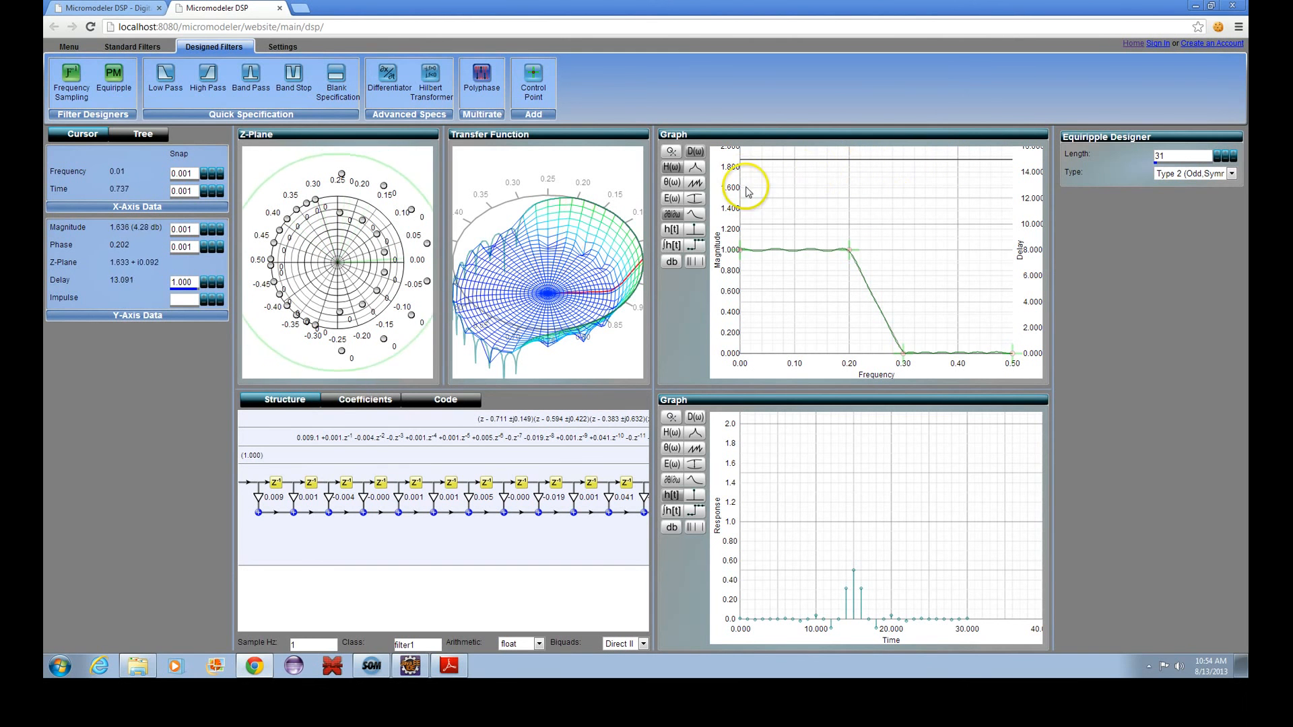
- Add a fifth-order elliptic low-pass filter and shift its cut-off frequency to examine the group delay at the passband edge
left_click(143, 48)
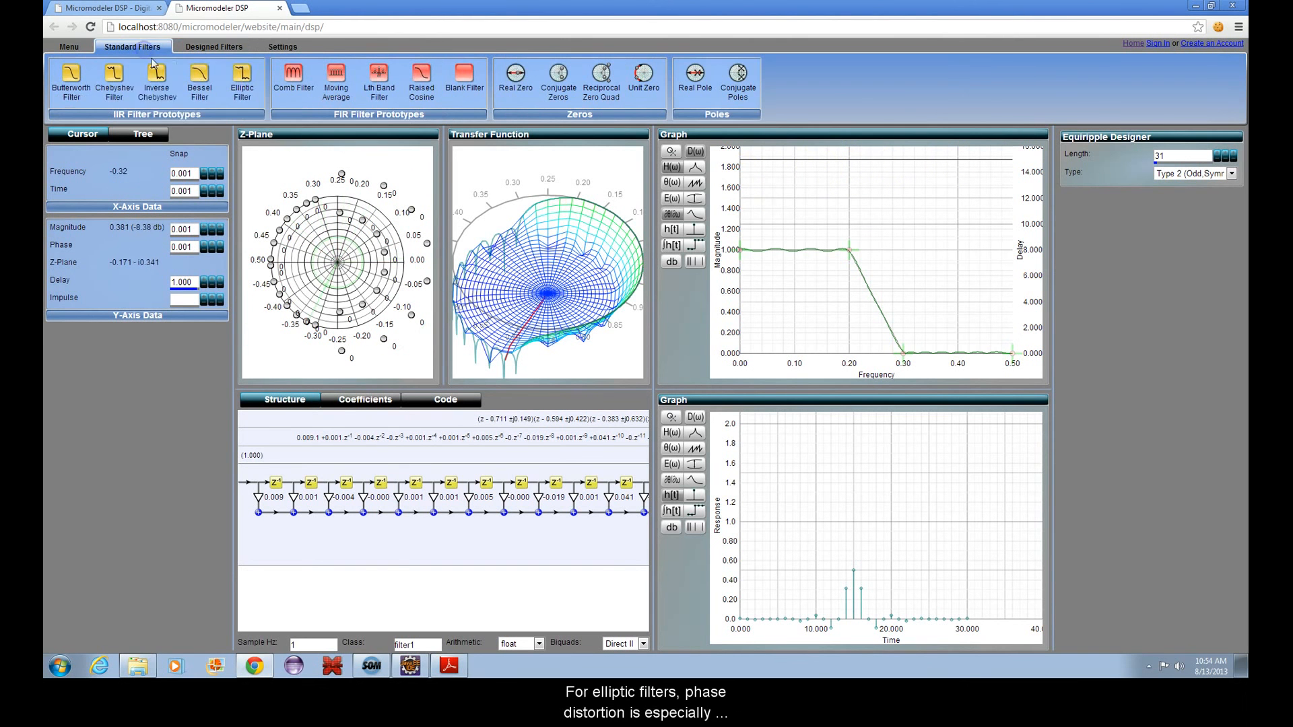
left_click(405, 209)
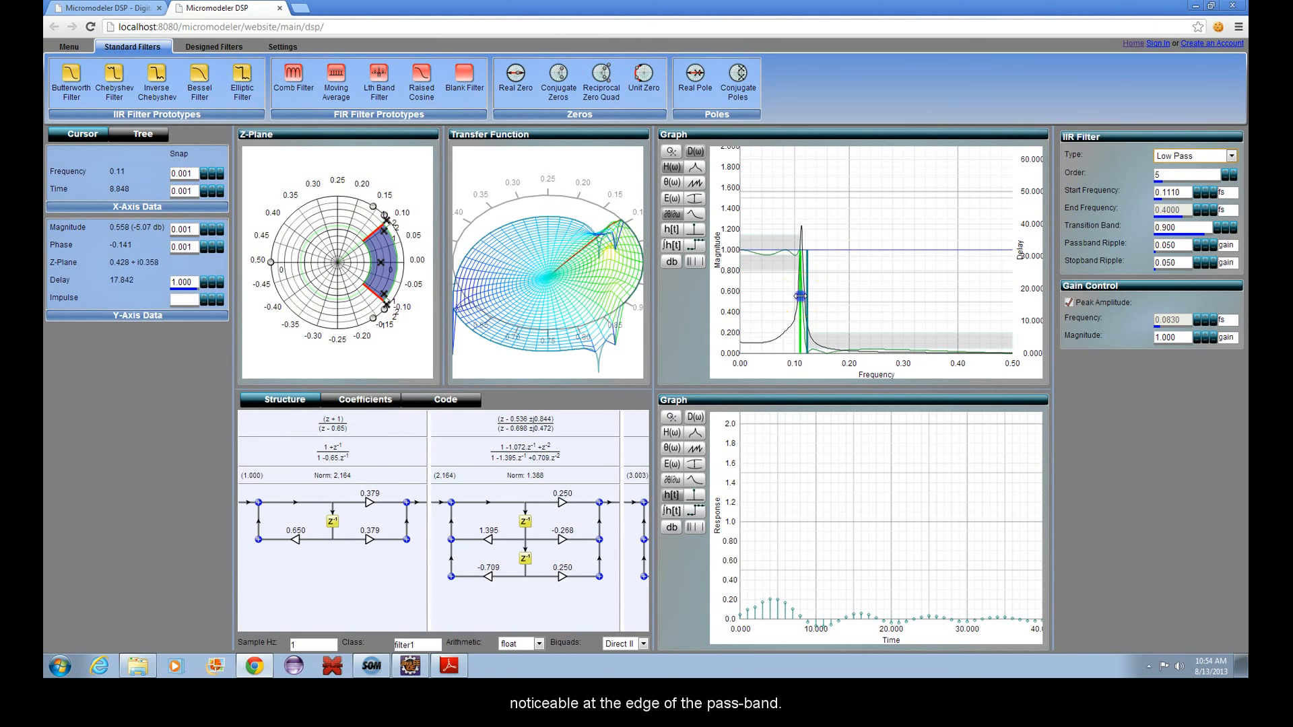
left_click_drag(801, 296, 832, 254)
- Add a Butterworth low-pass filter and move its cut-off frequency to about 0.309 fs
left_click(493, 565)
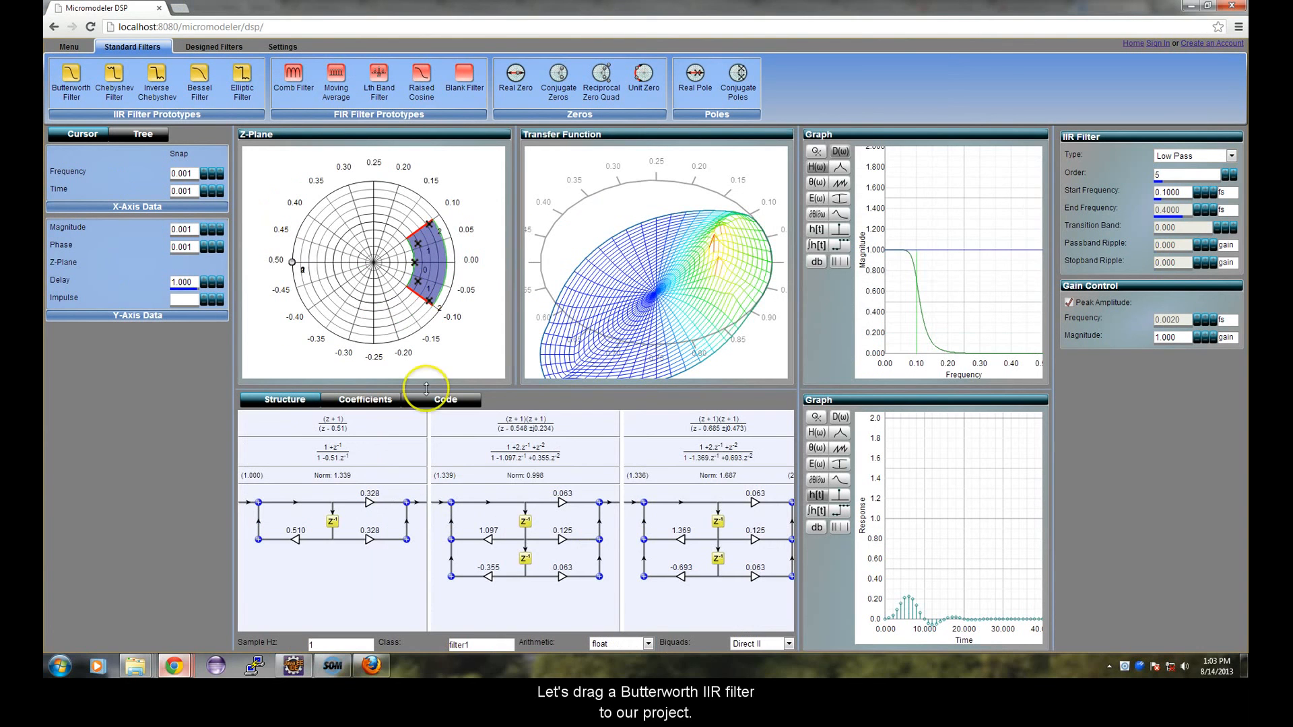
left_click_drag(194, 133, 385, 321)
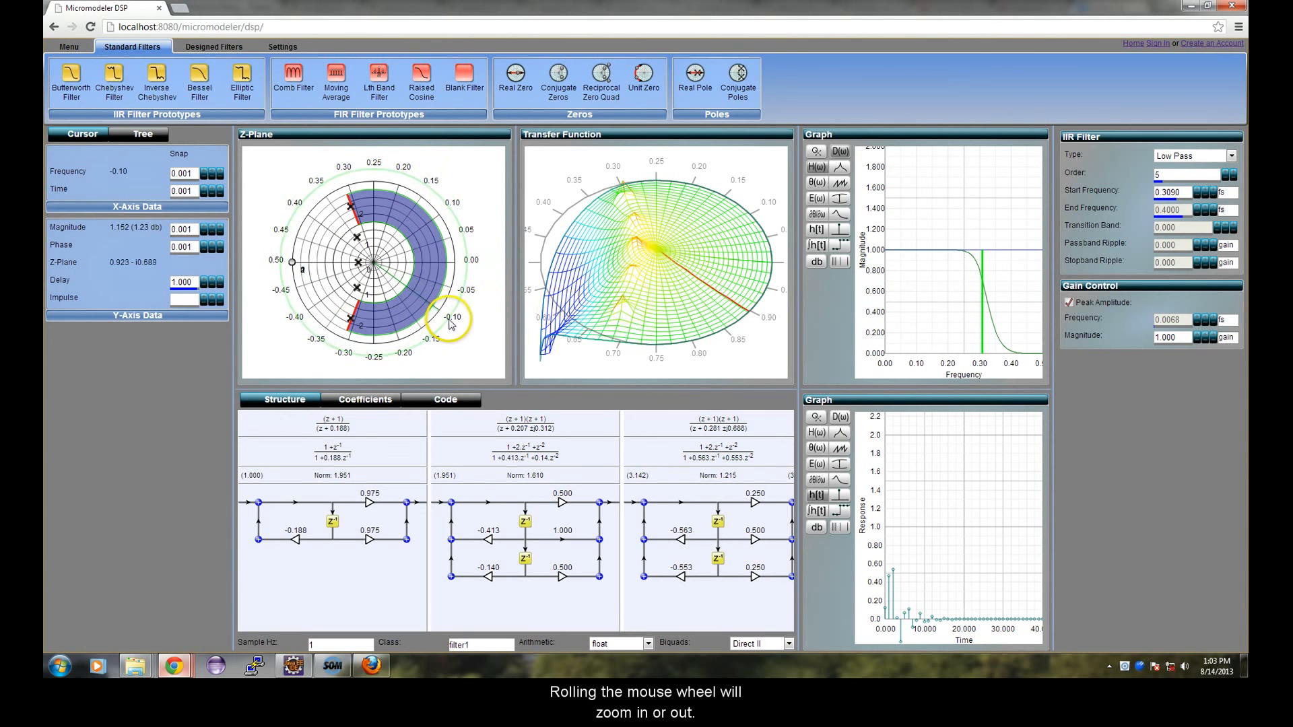
scroll(459, 300, "up", 3)
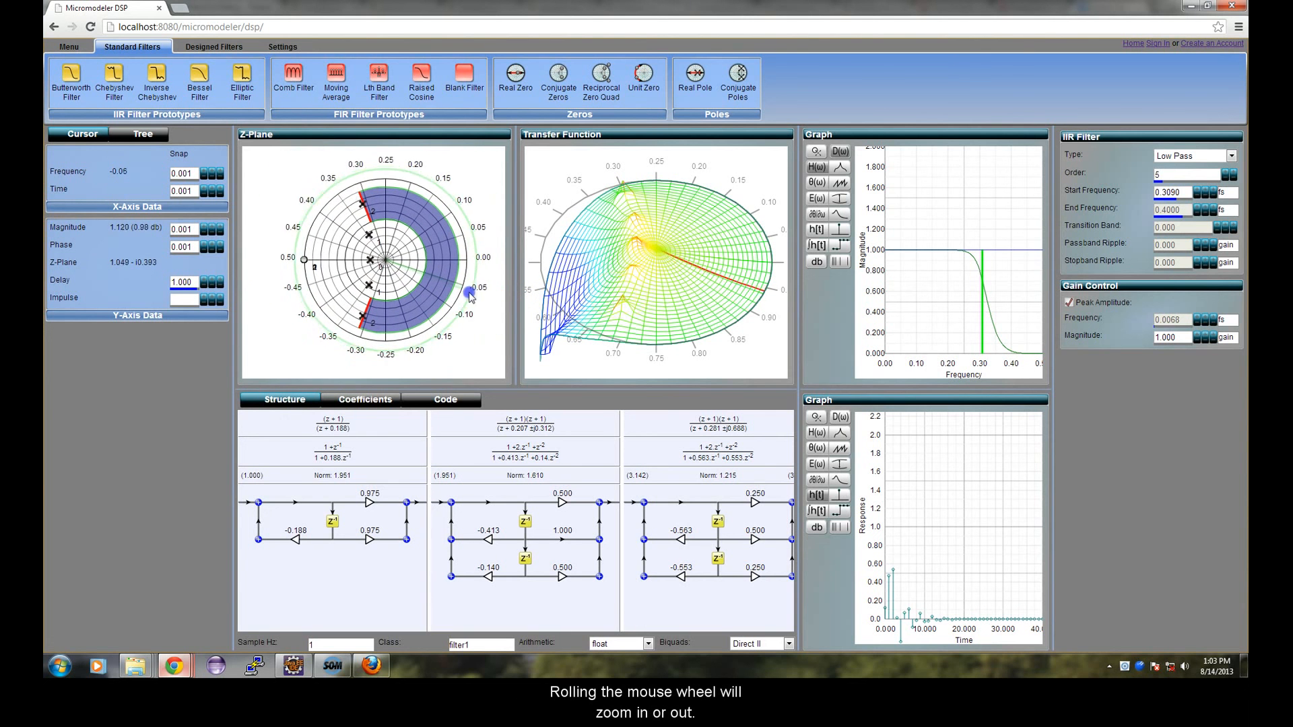
scroll(438, 314, "down", 3)
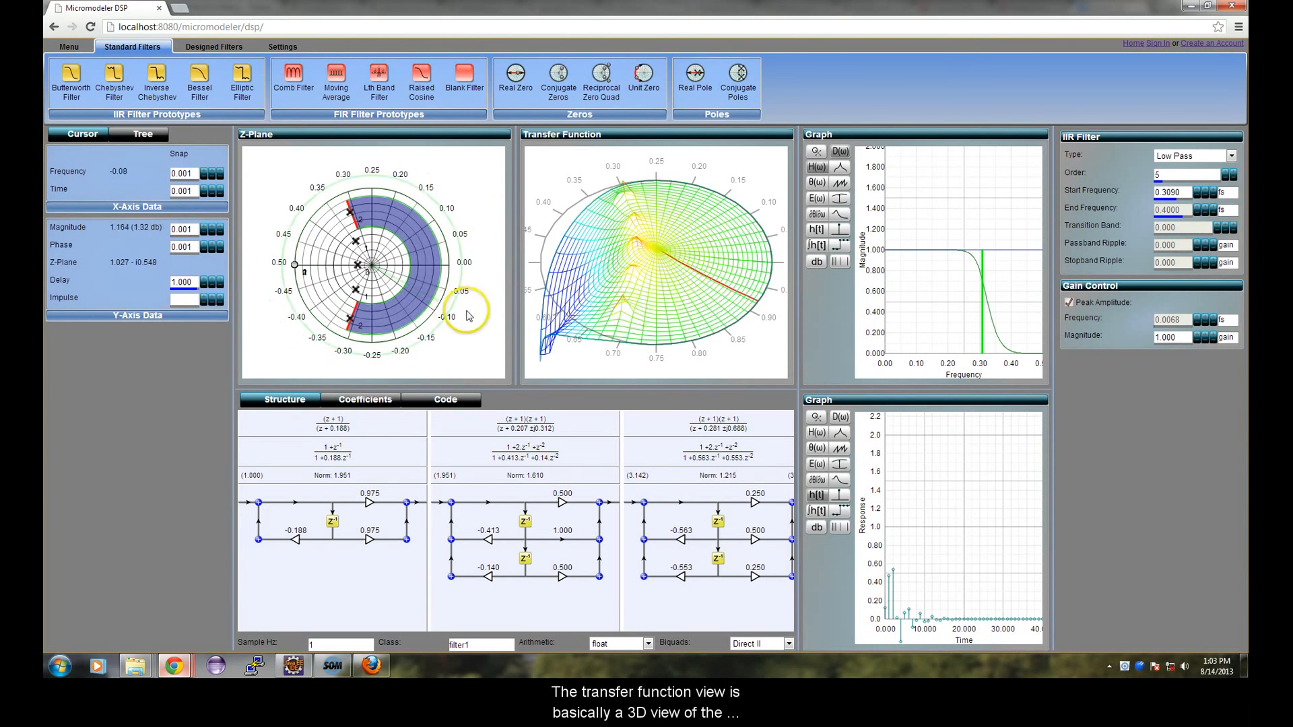
- Examine the Butterworth filter's poles and zeros in the z-plane and how they shape the 3D transfer function
mouse_move(623, 291)
left_mouse_down()
mouse_move(674, 286)
mouse_move(643, 279)
mouse_move(647, 255)
mouse_move(656, 268)
mouse_move(639, 290)
mouse_move(663, 261)
left_mouse_up()
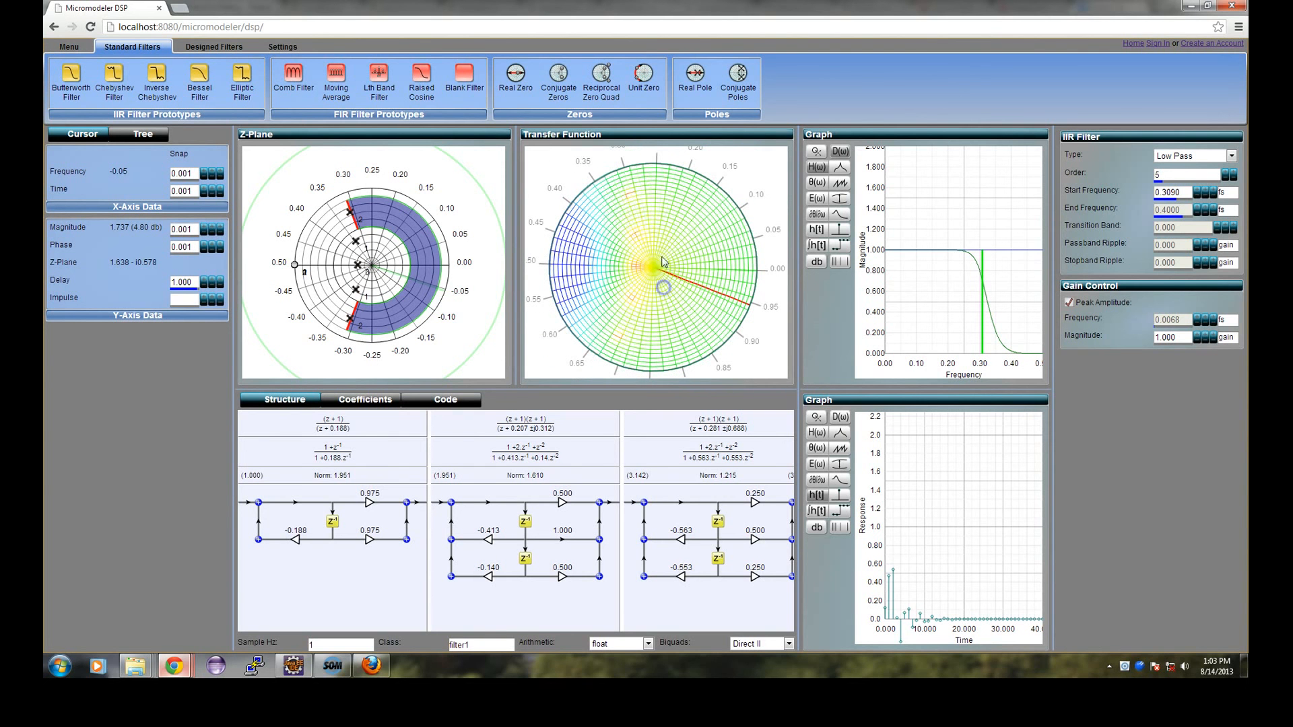
left_click(348, 212)
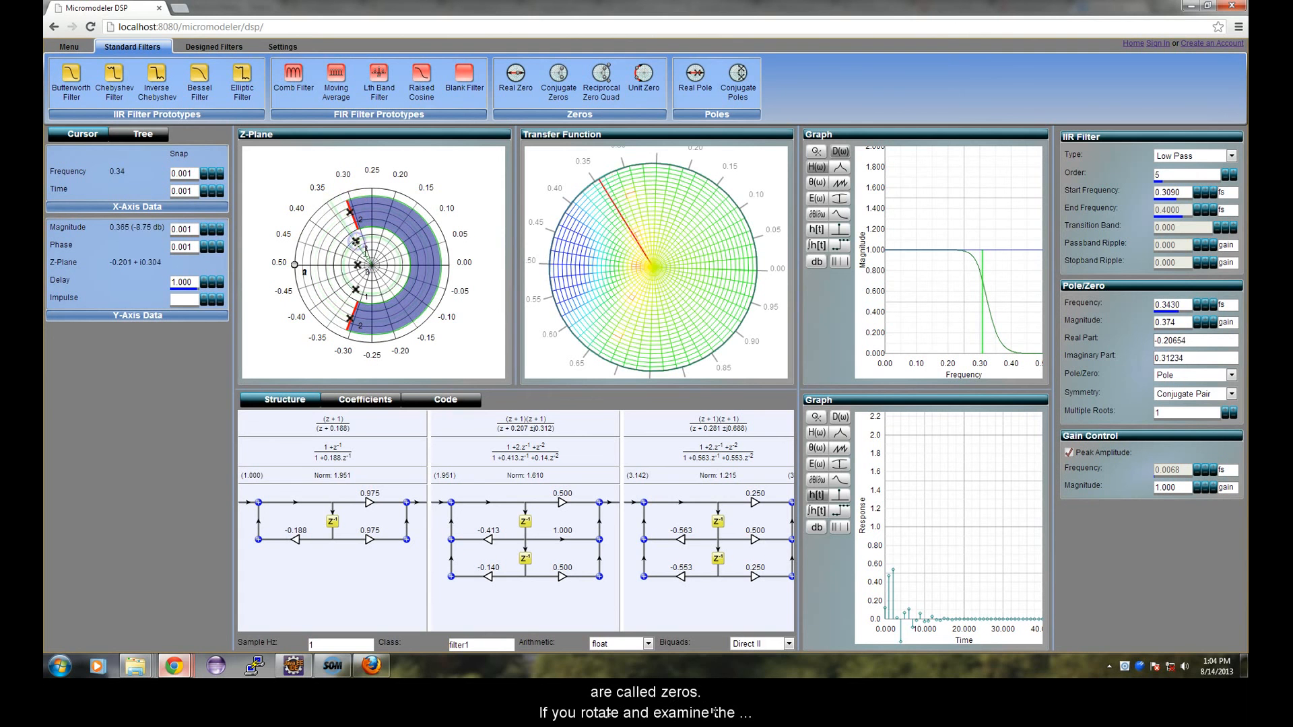
left_click(295, 265)
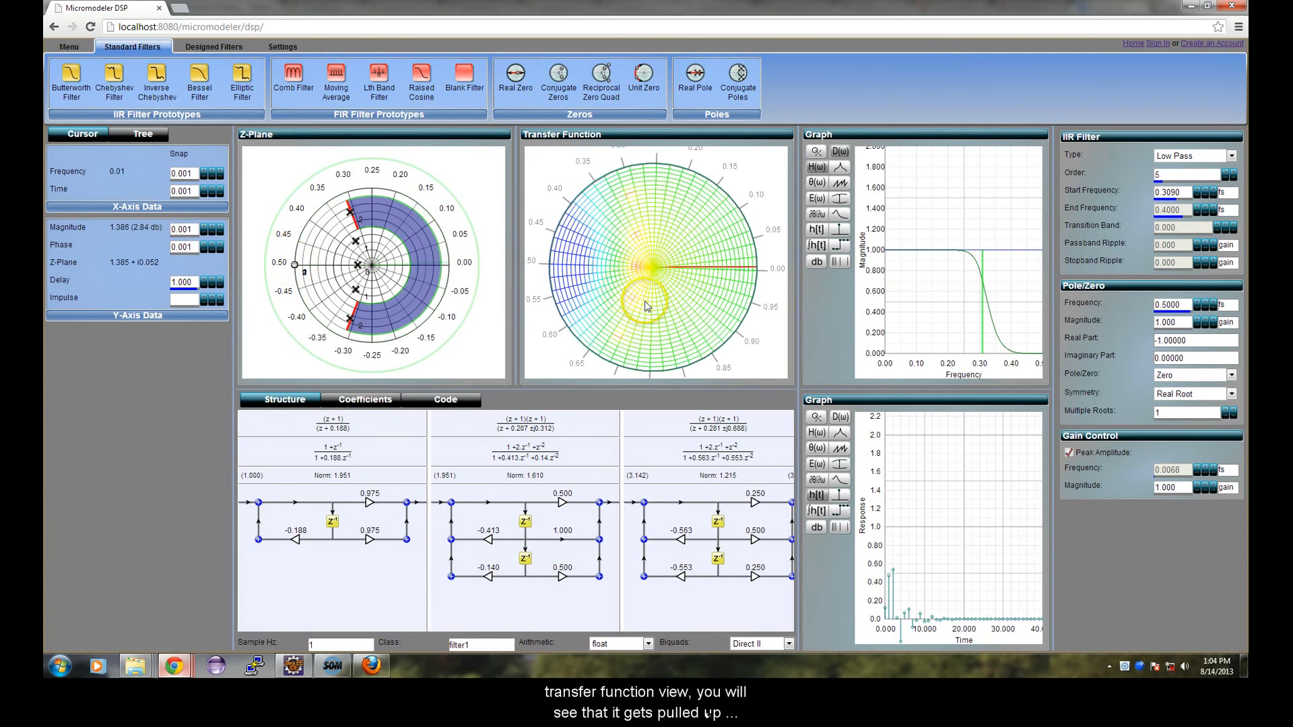
left_click_drag(652, 307, 660, 292)
left_click(633, 267)
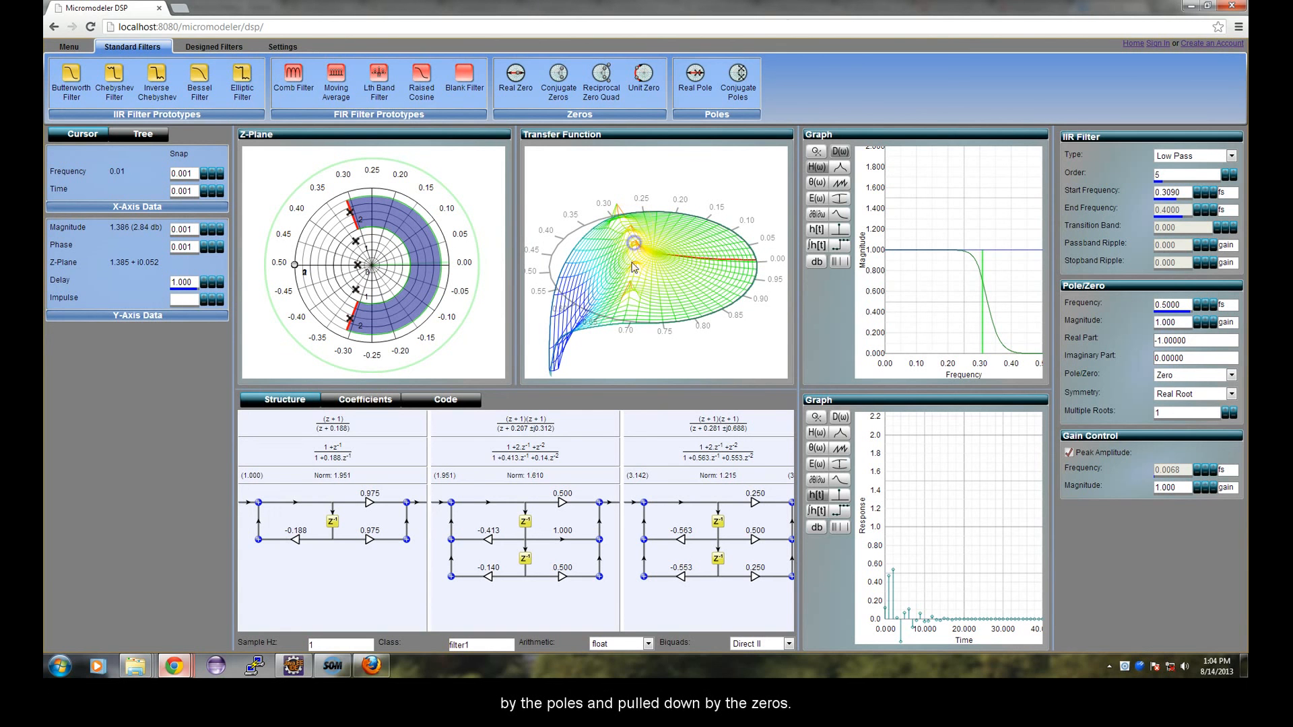
left_click(629, 283)
left_click_drag(558, 348, 554, 370)
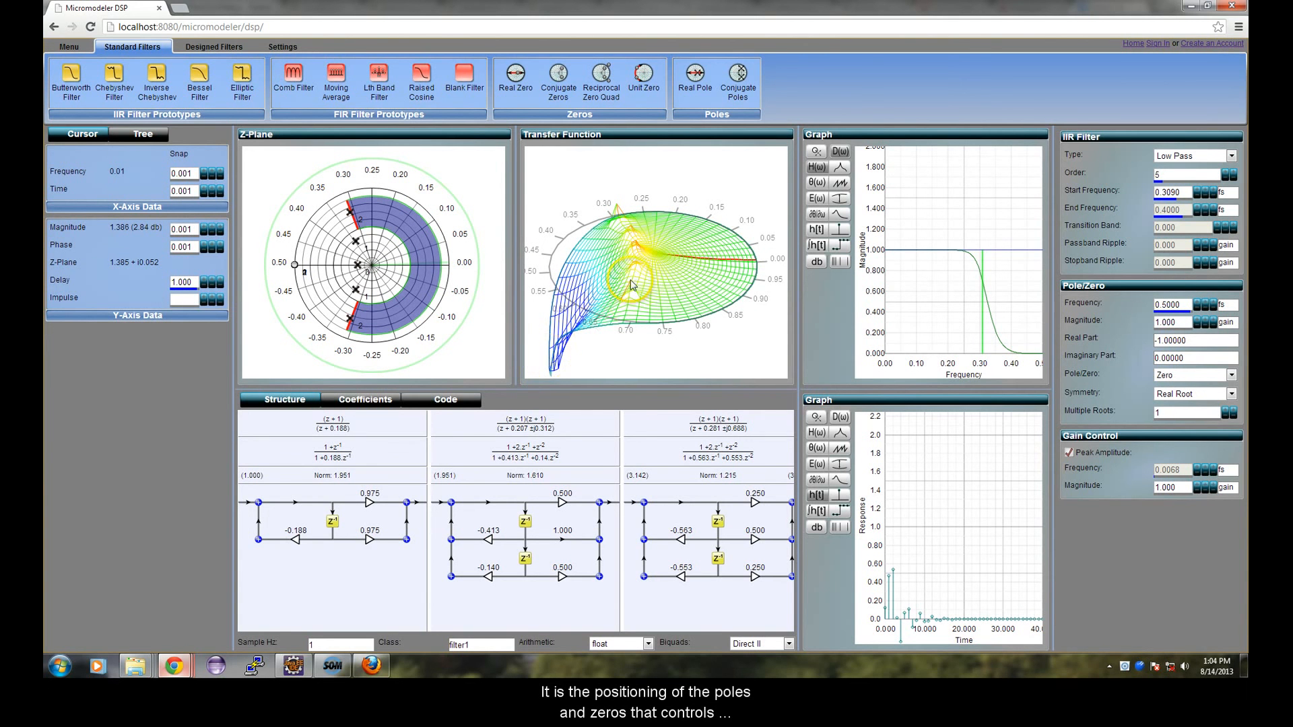
mouse_move(680, 281)
left_mouse_down()
mouse_move(691, 275)
mouse_move(677, 280)
left_mouse_up()
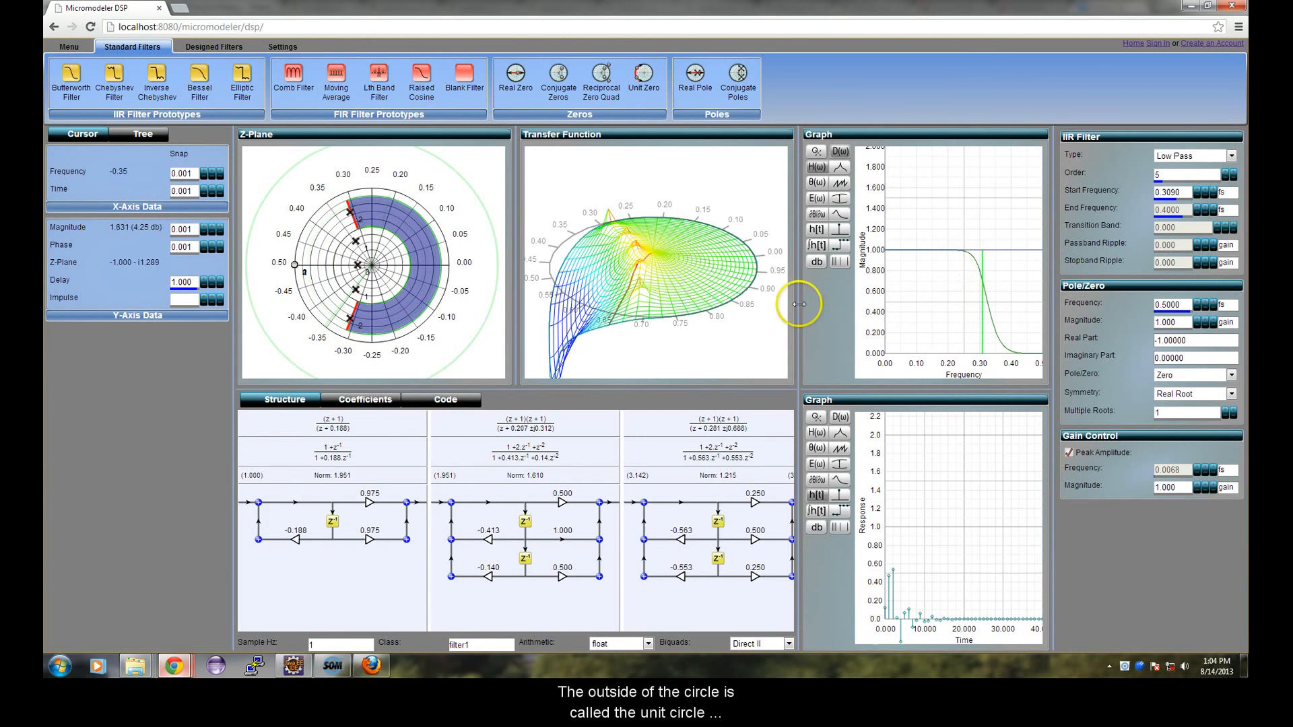
- Widen the graphs, switch the magnitude graph to decibels, and compare its curve with the transfer function along the unit circle
left_click_drag(778, 306, 683, 327)
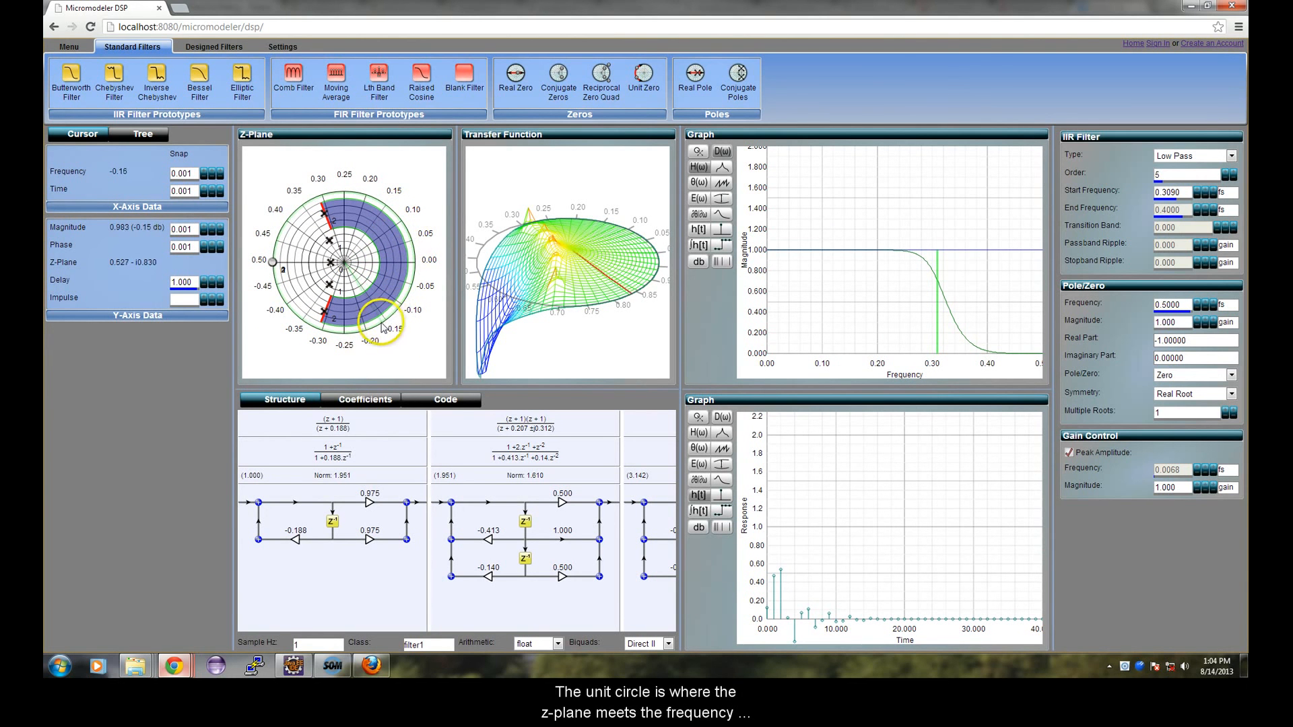
left_click(698, 262)
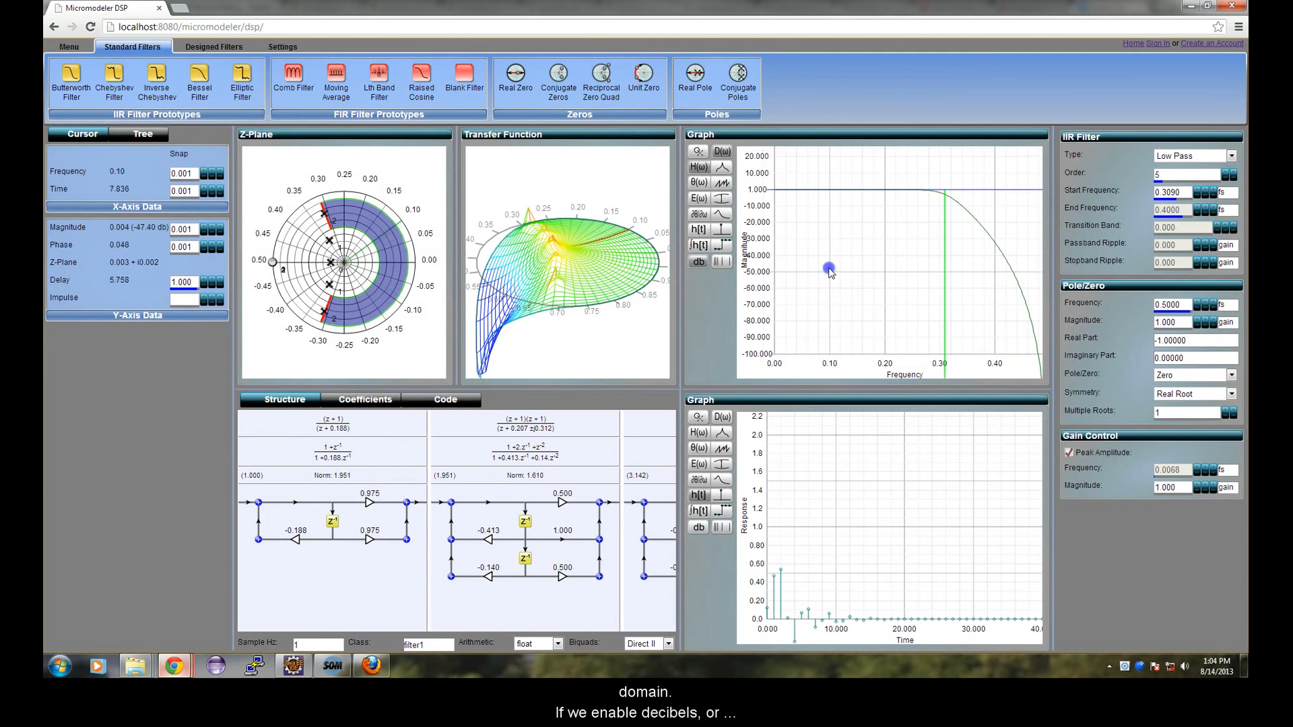
left_click_drag(522, 346, 566, 333)
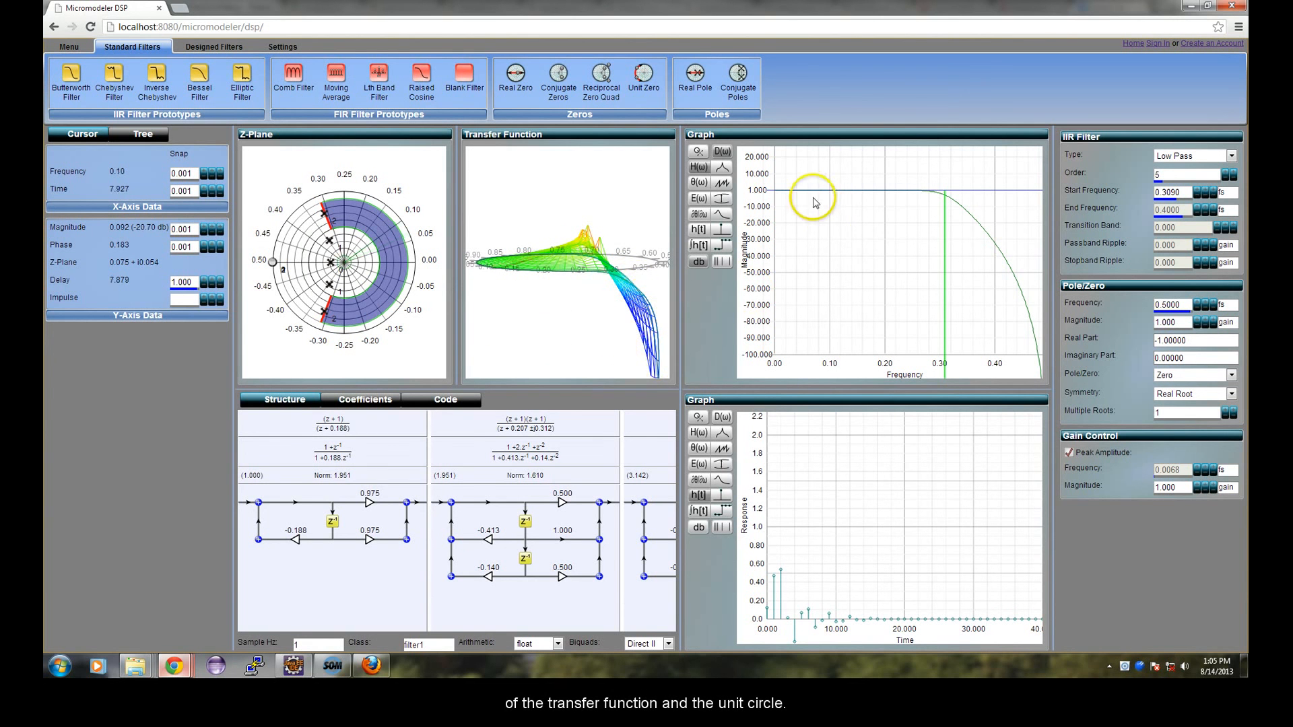
left_click(930, 194)
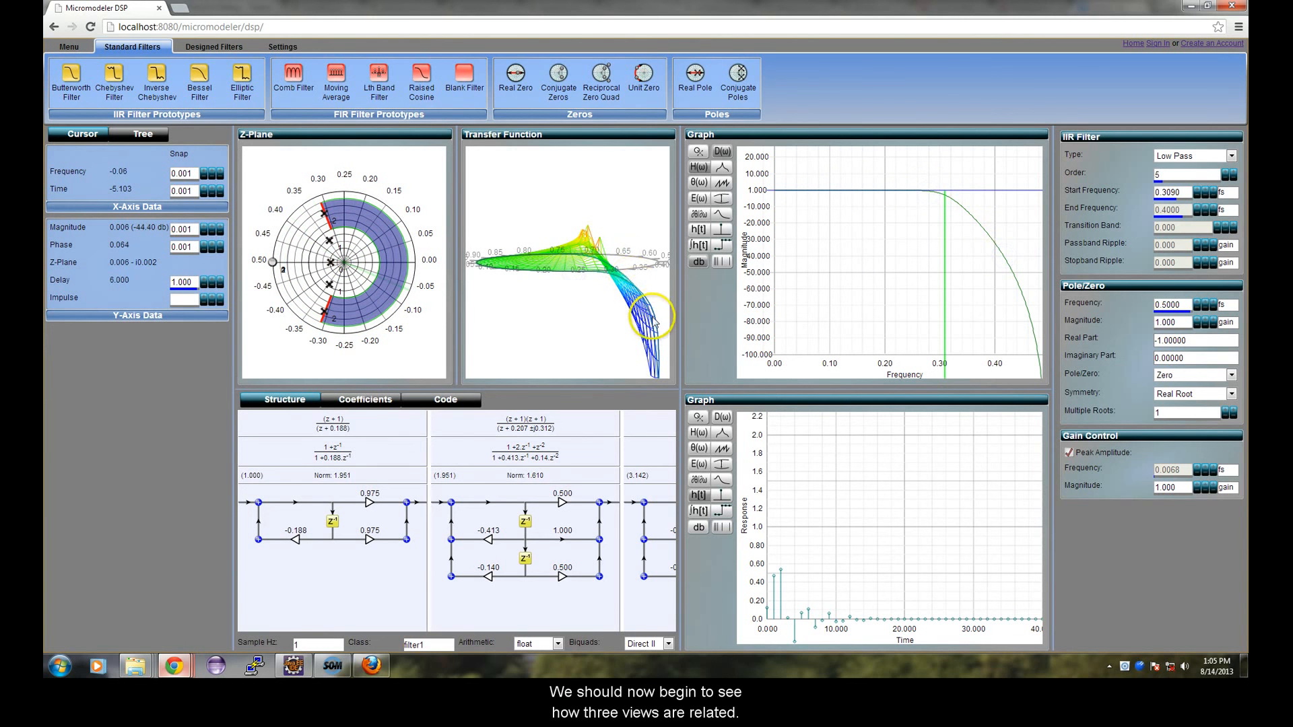
left_click_drag(556, 306, 539, 274)
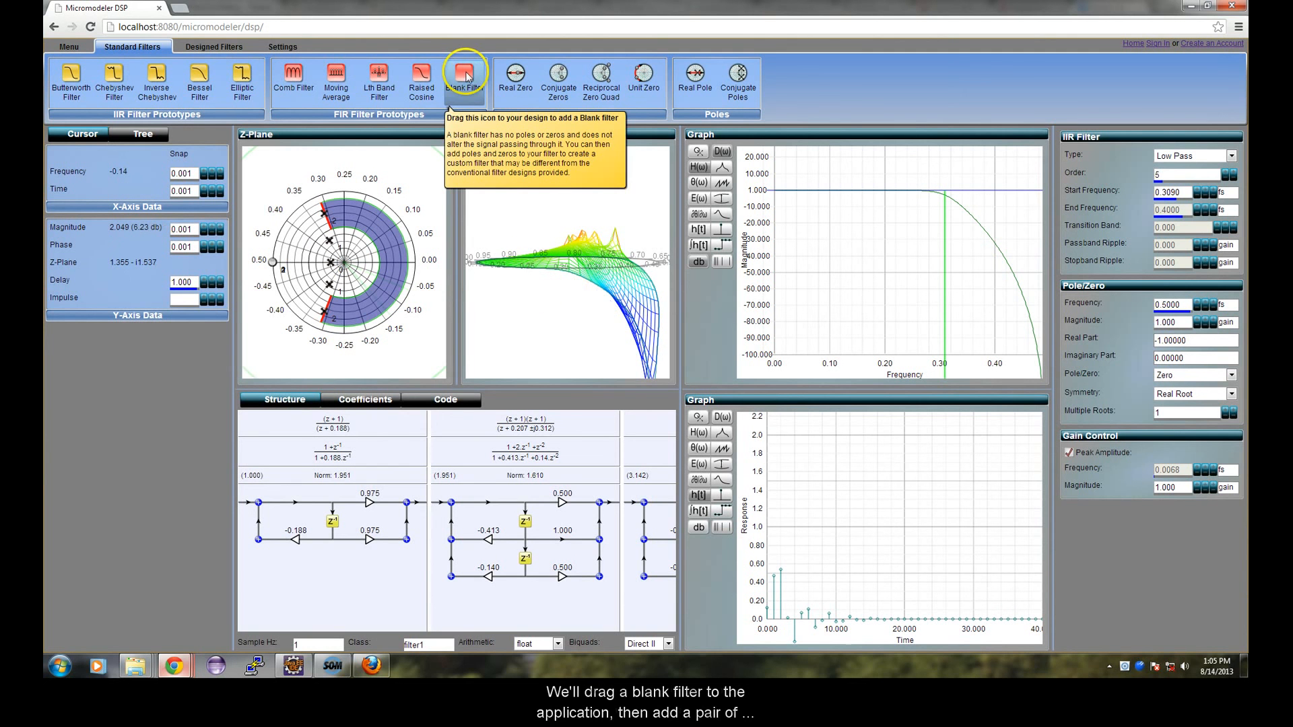
- Start a blank filter and add a conjugate pole pair at about 0.138 fs with a magnitude of about 0.73
left_click_drag(467, 87, 415, 186)
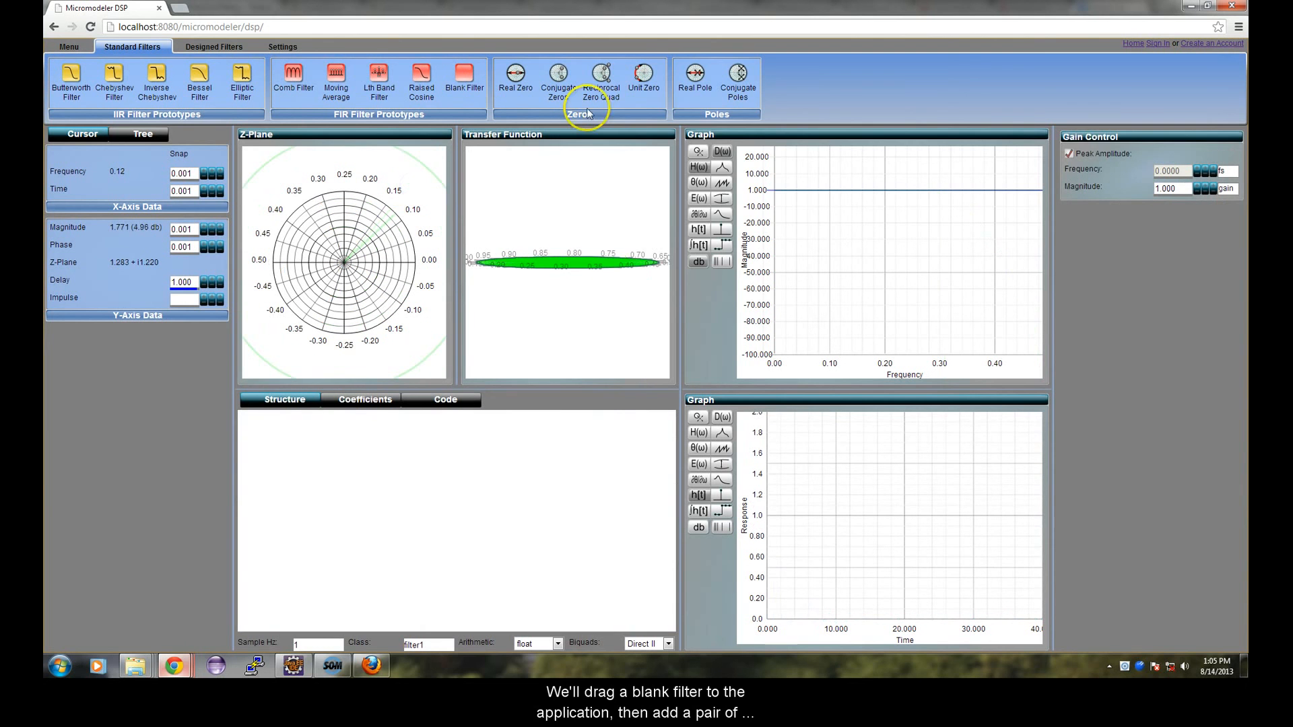
left_click_drag(739, 76, 378, 223)
left_click(380, 232)
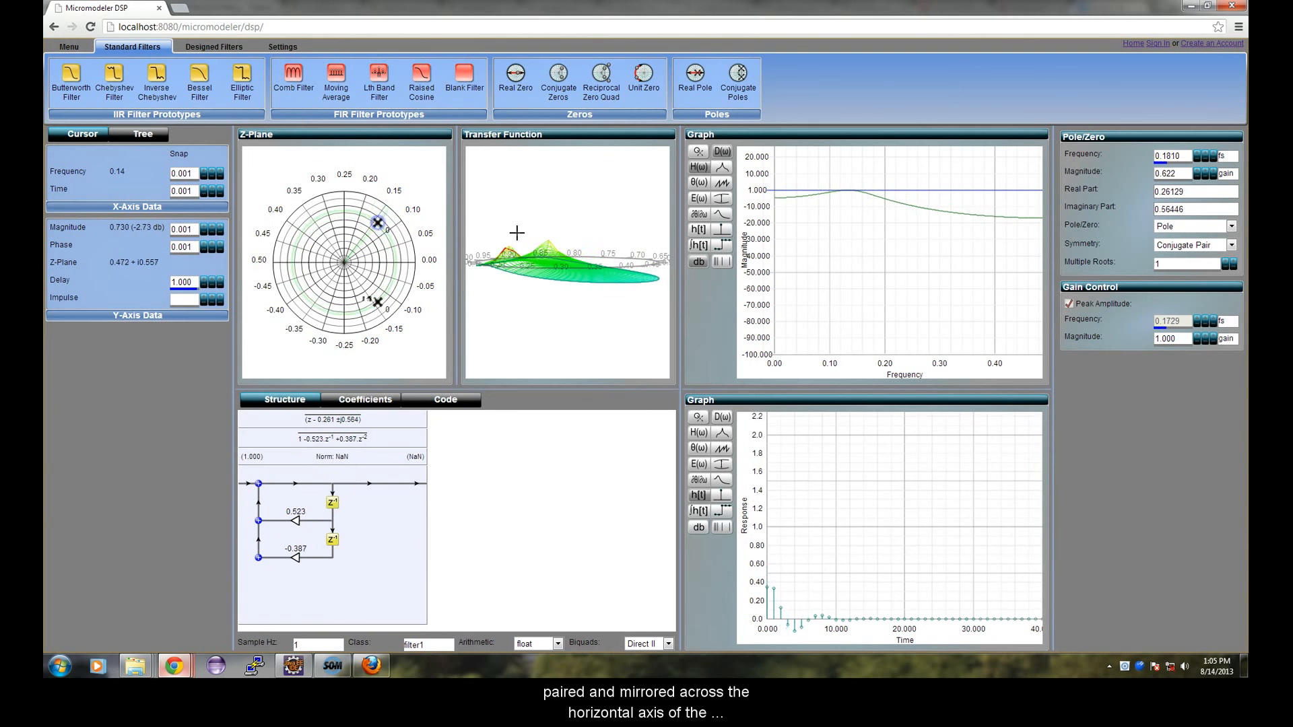
- Move the conjugate pole pair to about 0.136 fs with a magnitude of about 0.748, watching the transfer function's peak
left_click_drag(574, 254, 571, 261)
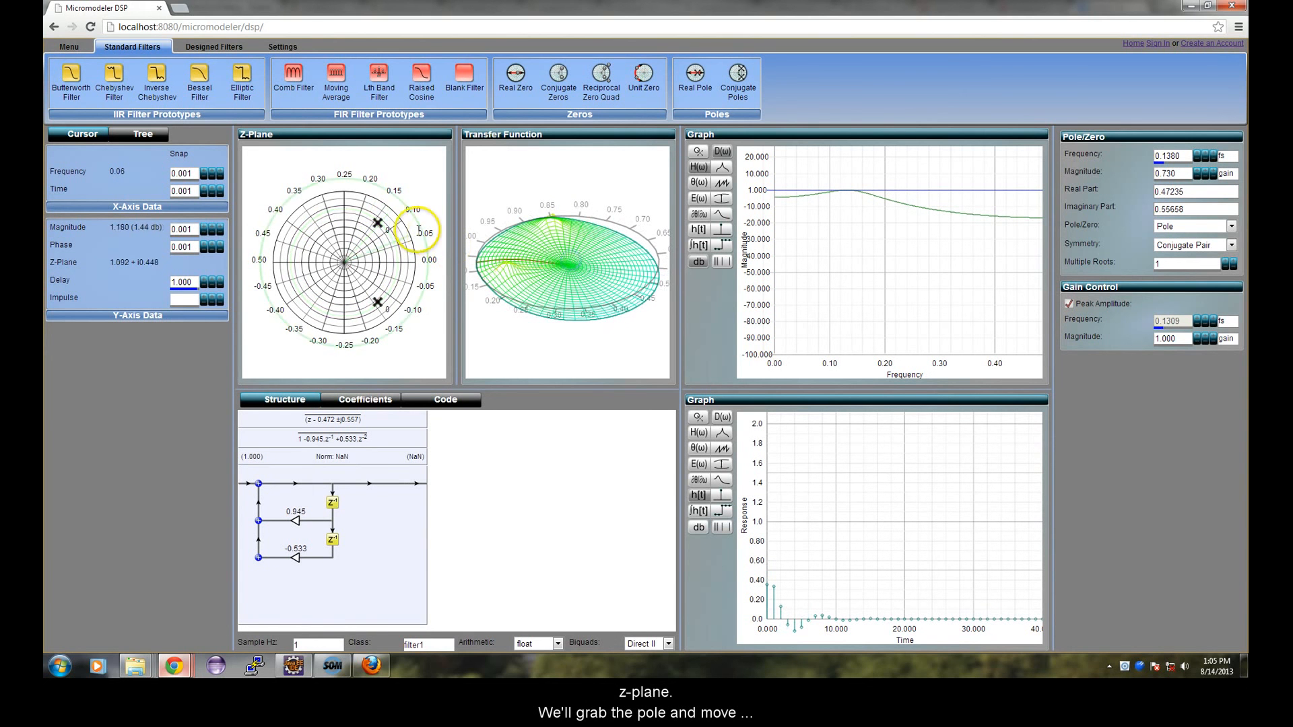
mouse_move(378, 222)
left_mouse_down()
mouse_move(363, 211)
mouse_move(376, 224)
left_mouse_up()
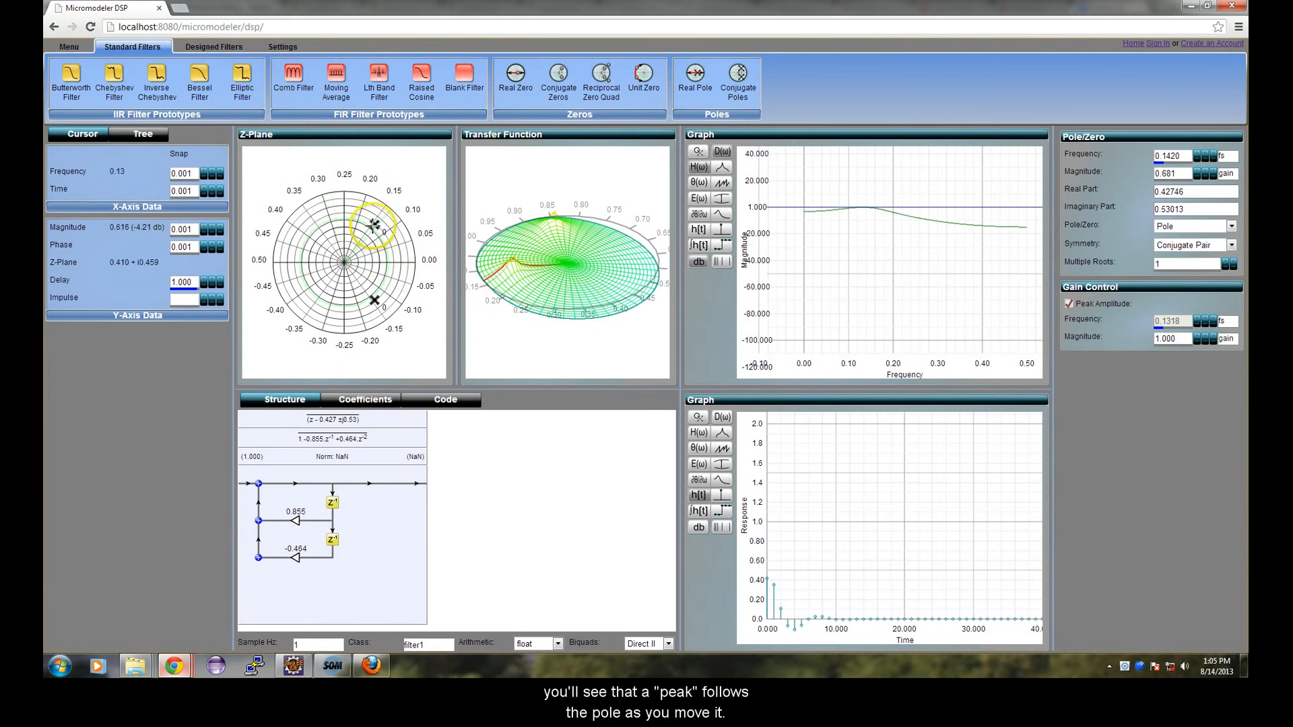
mouse_move(378, 217)
left_mouse_down()
mouse_move(376, 201)
mouse_move(380, 222)
left_mouse_up()
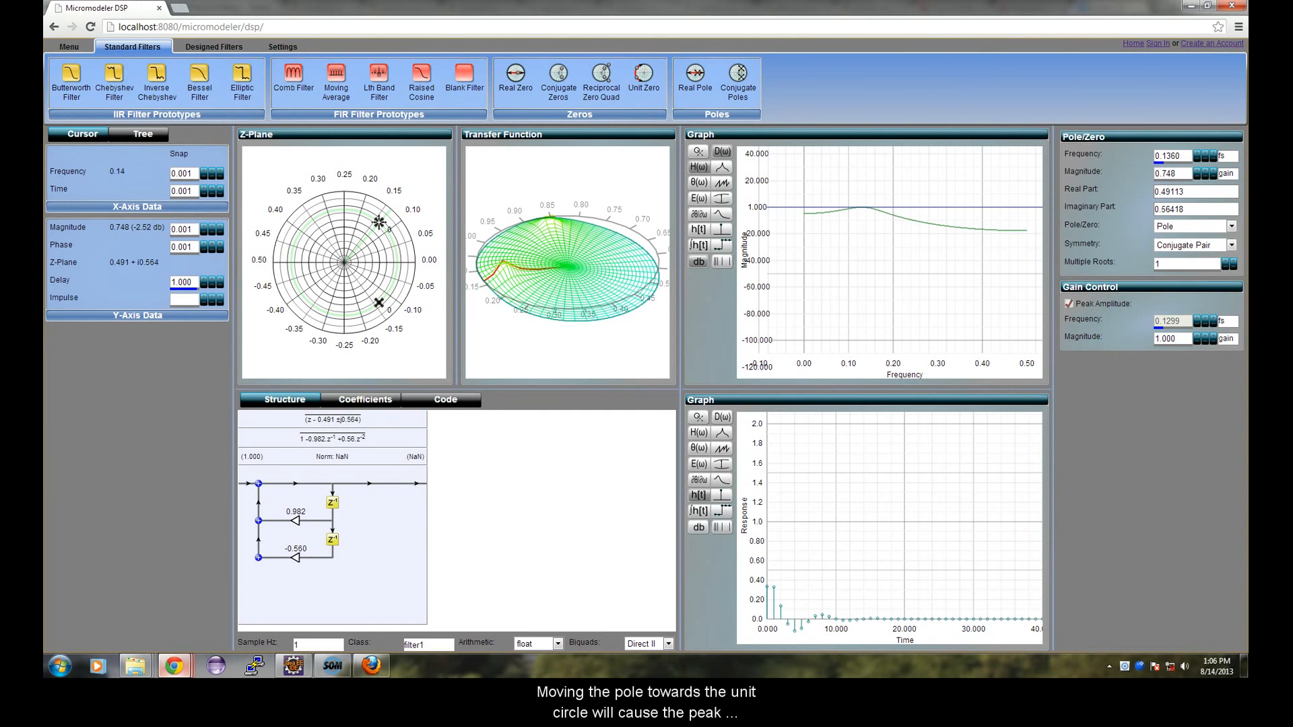
- Move the conjugate pole pair to about 0.153 fs at magnitude 0.872, and on outside the unit circle to about 0.053 fs at magnitude 1.080
mouse_move(379, 222)
left_mouse_down()
mouse_move(387, 206)
mouse_move(368, 235)
mouse_move(384, 222)
mouse_move(335, 202)
mouse_move(289, 225)
mouse_move(318, 203)
mouse_move(390, 218)
mouse_move(379, 213)
left_mouse_up()
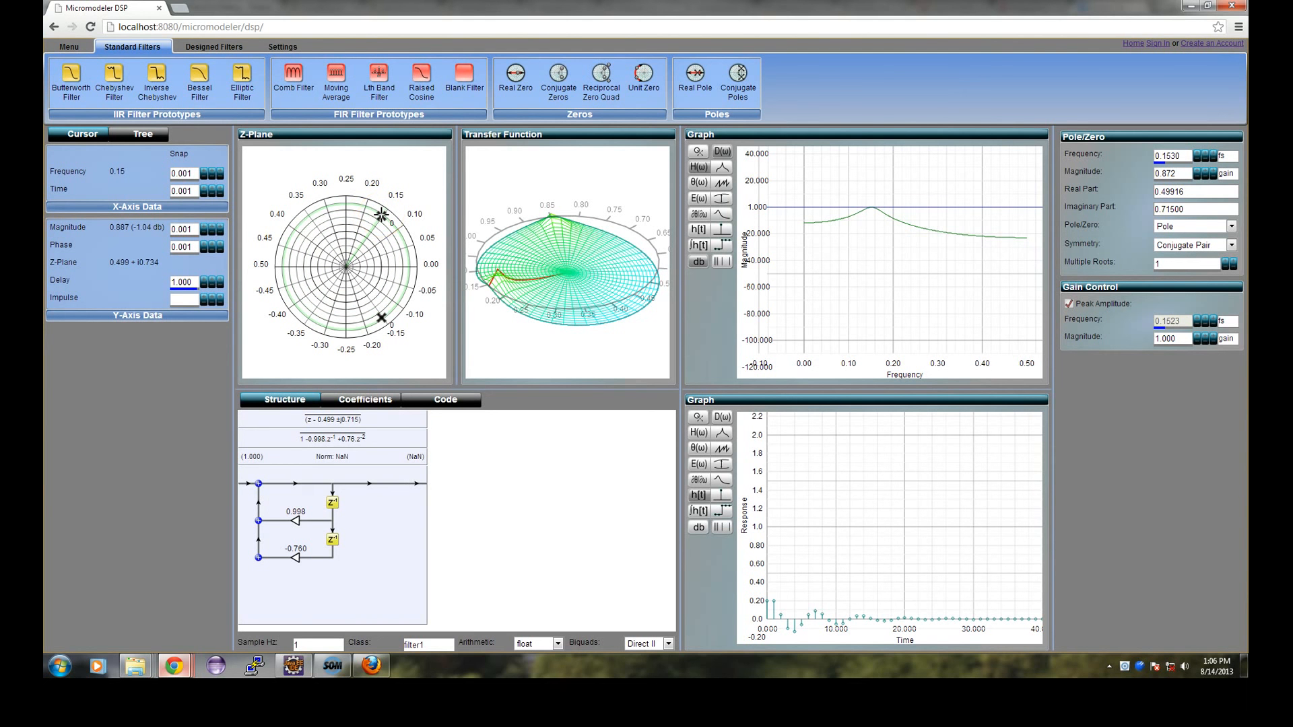
left_click(381, 318)
left_click_drag(382, 318, 419, 291)
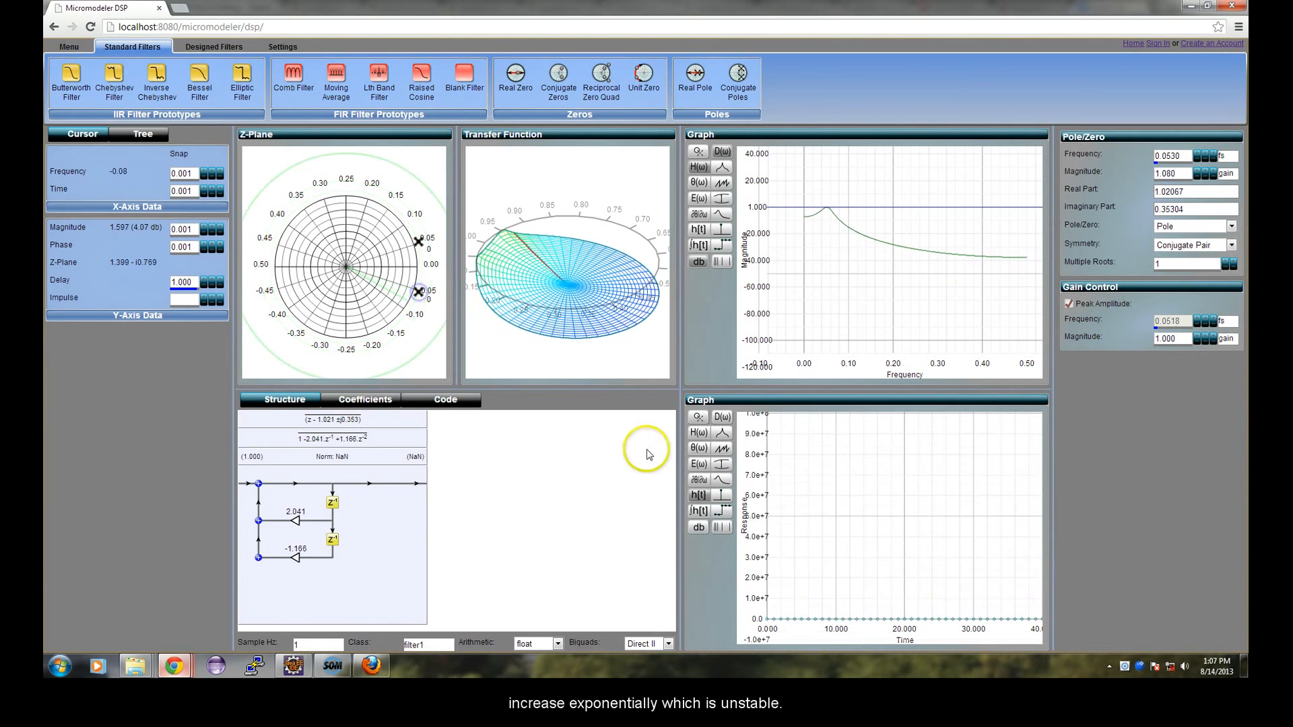
- Examine the impulse response out to about 260 samples with the pole pair outside the unit circle
scroll(873, 536, "down", 3)
left_click_drag(973, 533, 822, 546)
scroll(916, 545, "down", 3)
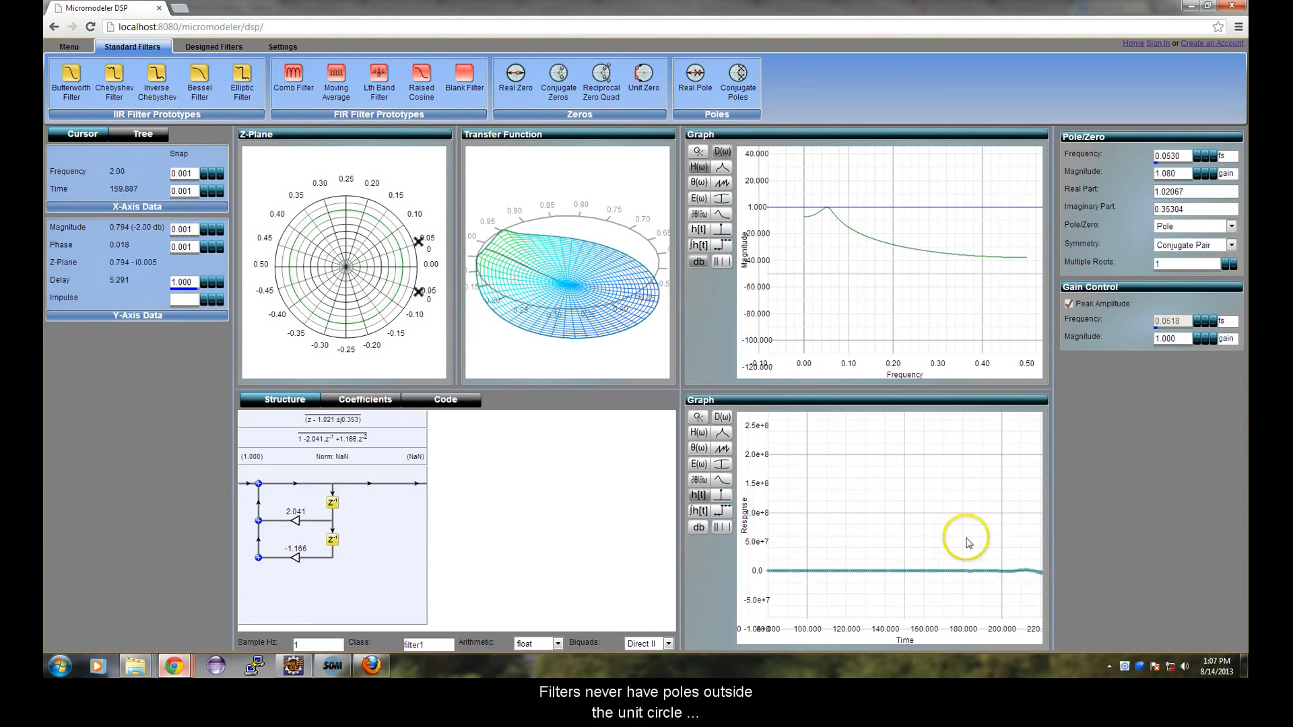
left_click_drag(980, 539, 890, 540)
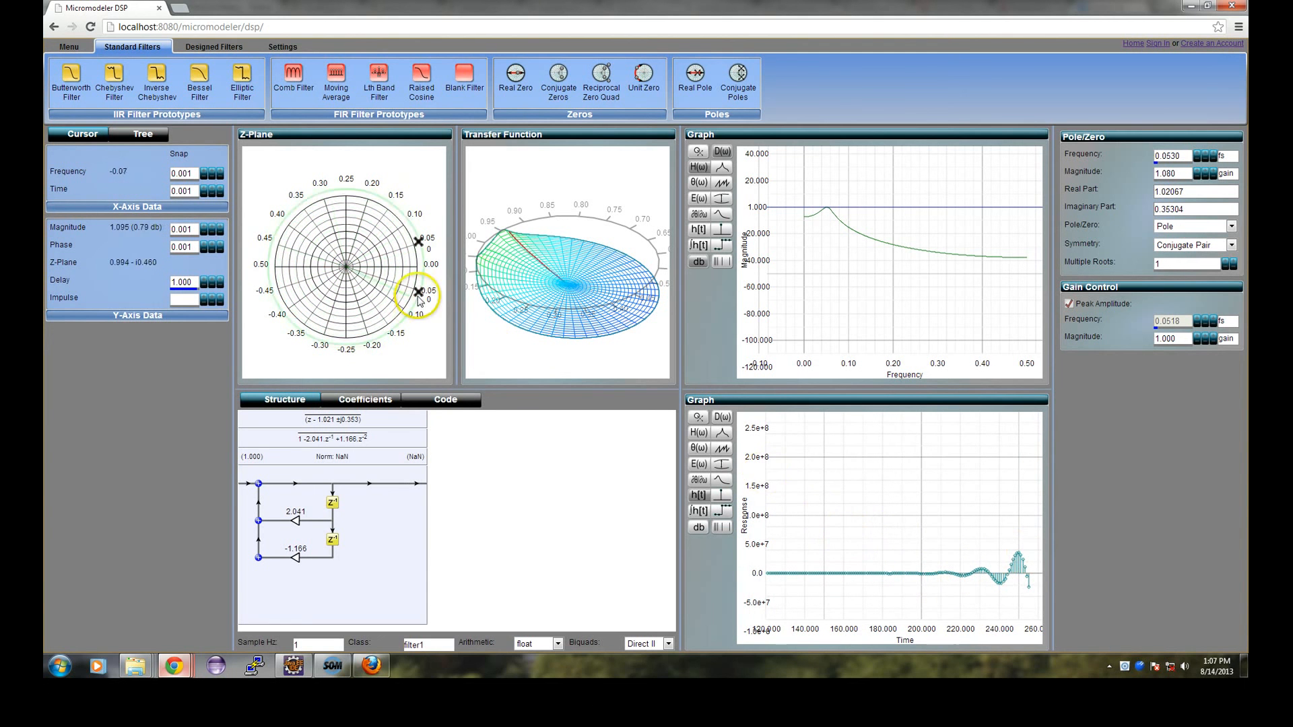
- Move the pole pair back inside the unit circle to about 0.049 fs at magnitude 0.932, and inspect the start of the impulse response
left_click_drag(416, 291, 409, 287)
left_click(846, 565)
left_click_drag(959, 573, 1048, 567)
left_click_drag(831, 572, 895, 574)
scroll(849, 570, "up", 4)
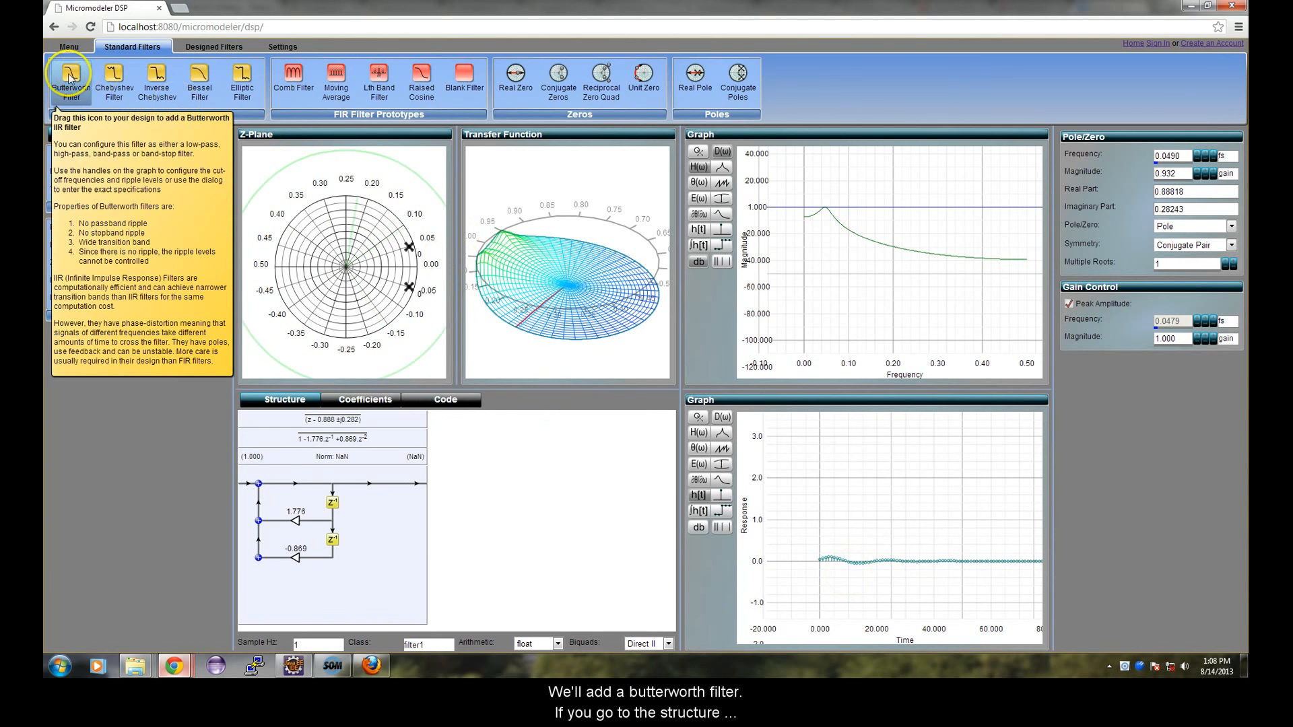
- Add a Butterworth filter to the design and inspect the transfer function equations of its first second-order section in the structure view
left_click_drag(95, 79, 333, 202)
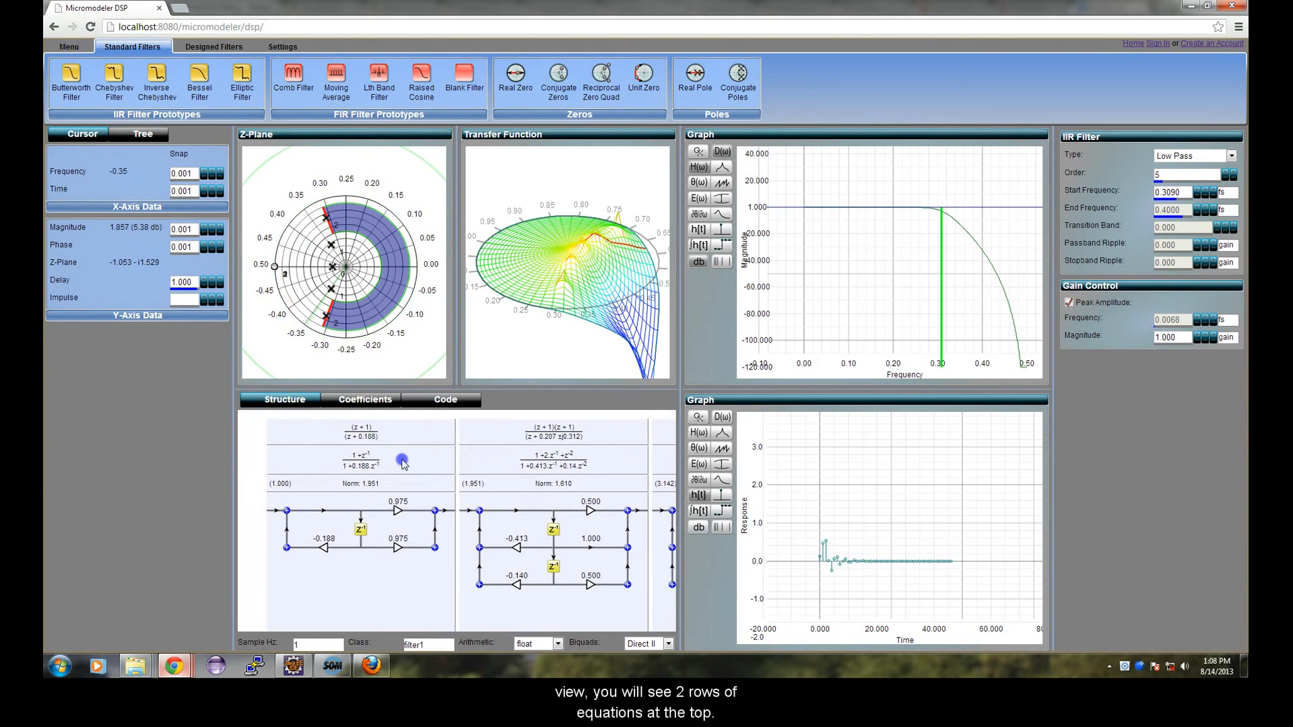
left_click_drag(542, 440, 480, 448)
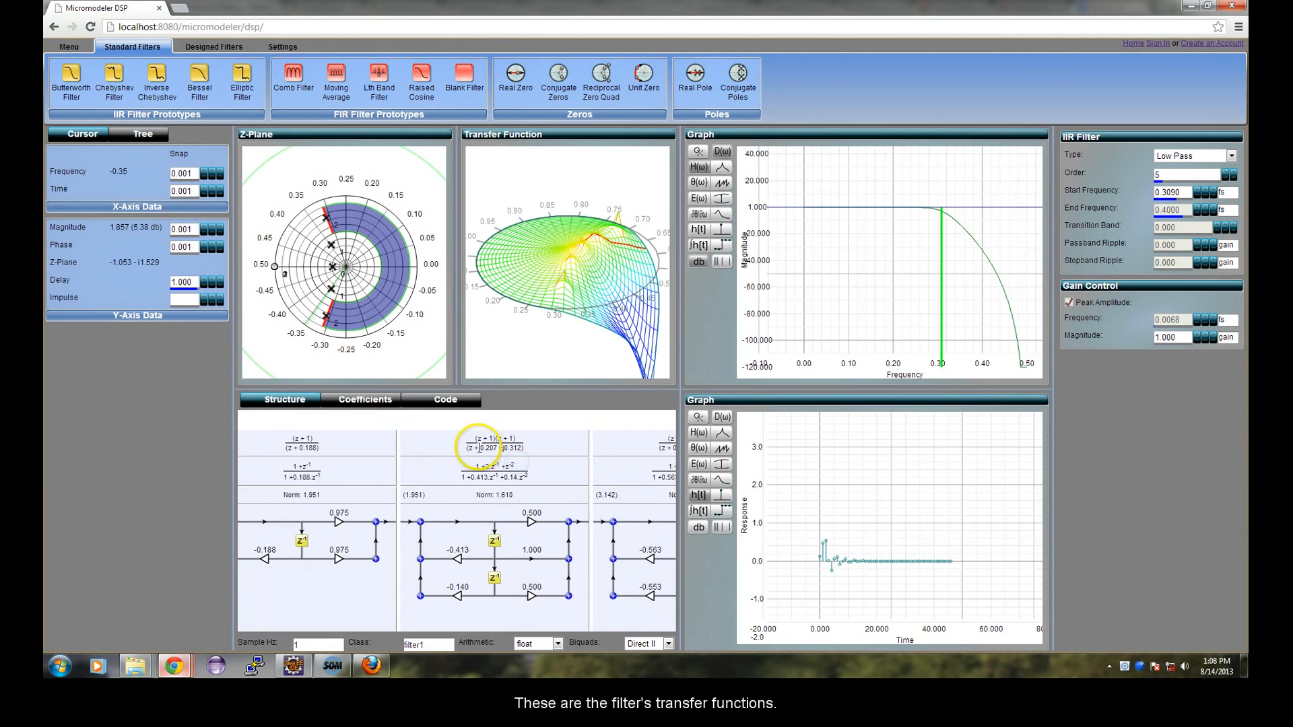
scroll(479, 447, "up", 4)
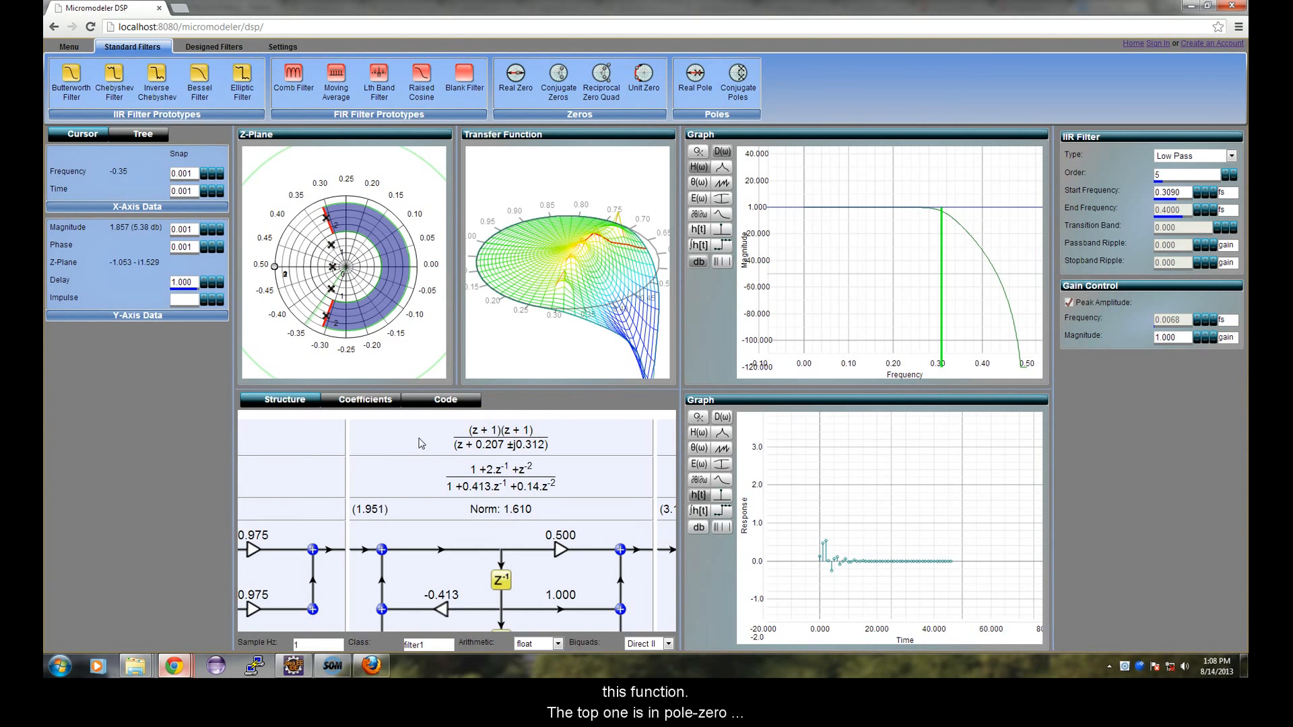
- Compare the pole-zero form of the second-order section's transfer function with its polynomial form and with the 3D transfer function
left_click_drag(597, 244, 602, 241)
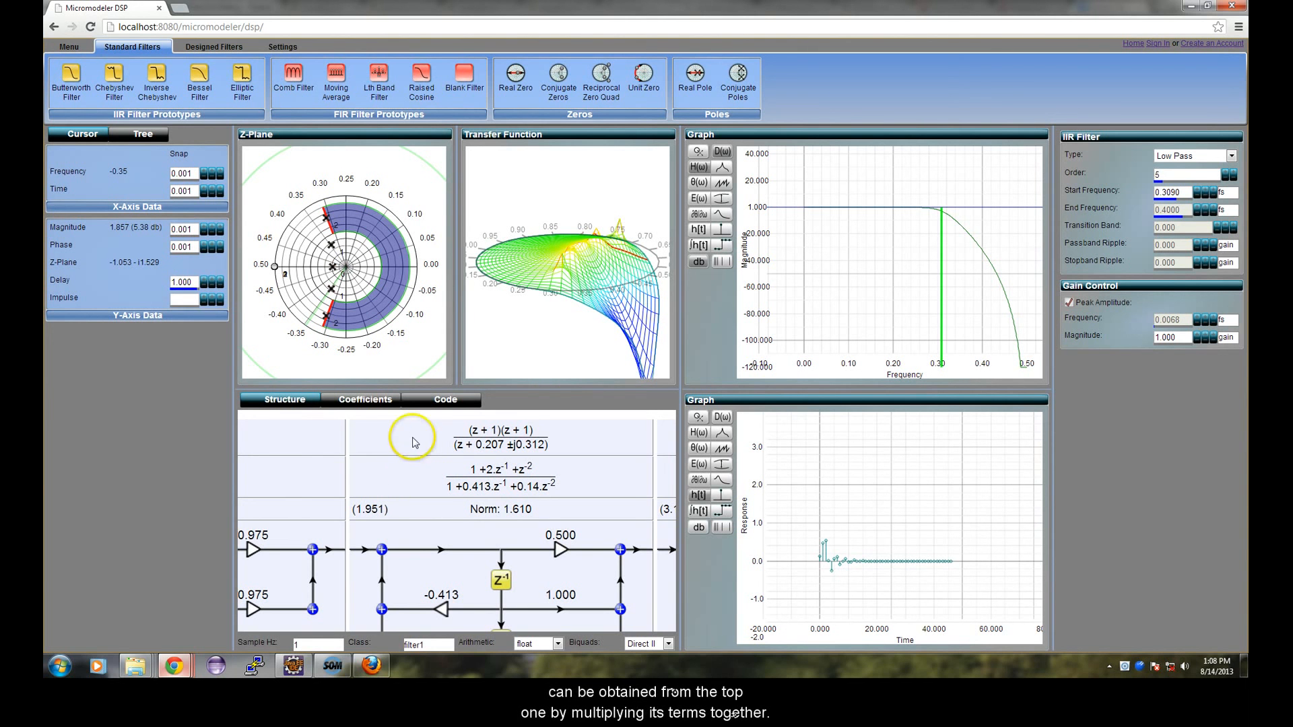
left_click(467, 427)
left_click(503, 425)
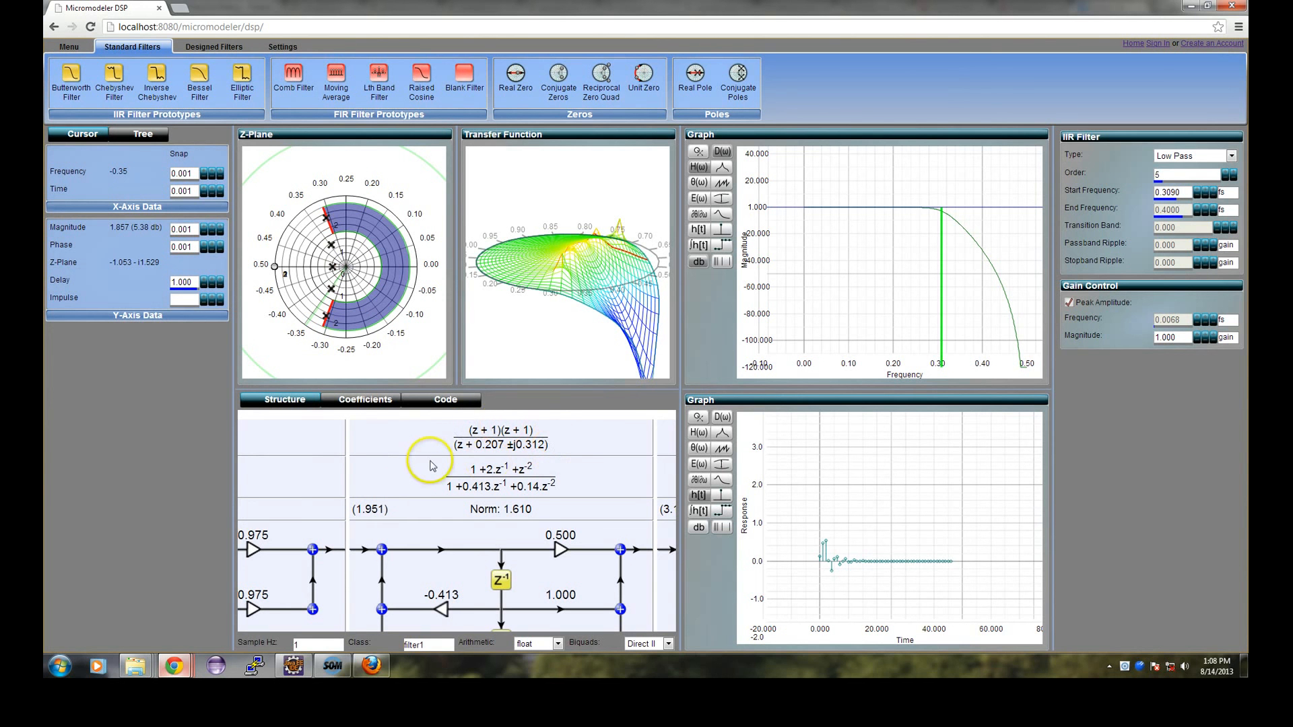
left_click(460, 450)
left_click(556, 449)
scroll(452, 458, "down", 2)
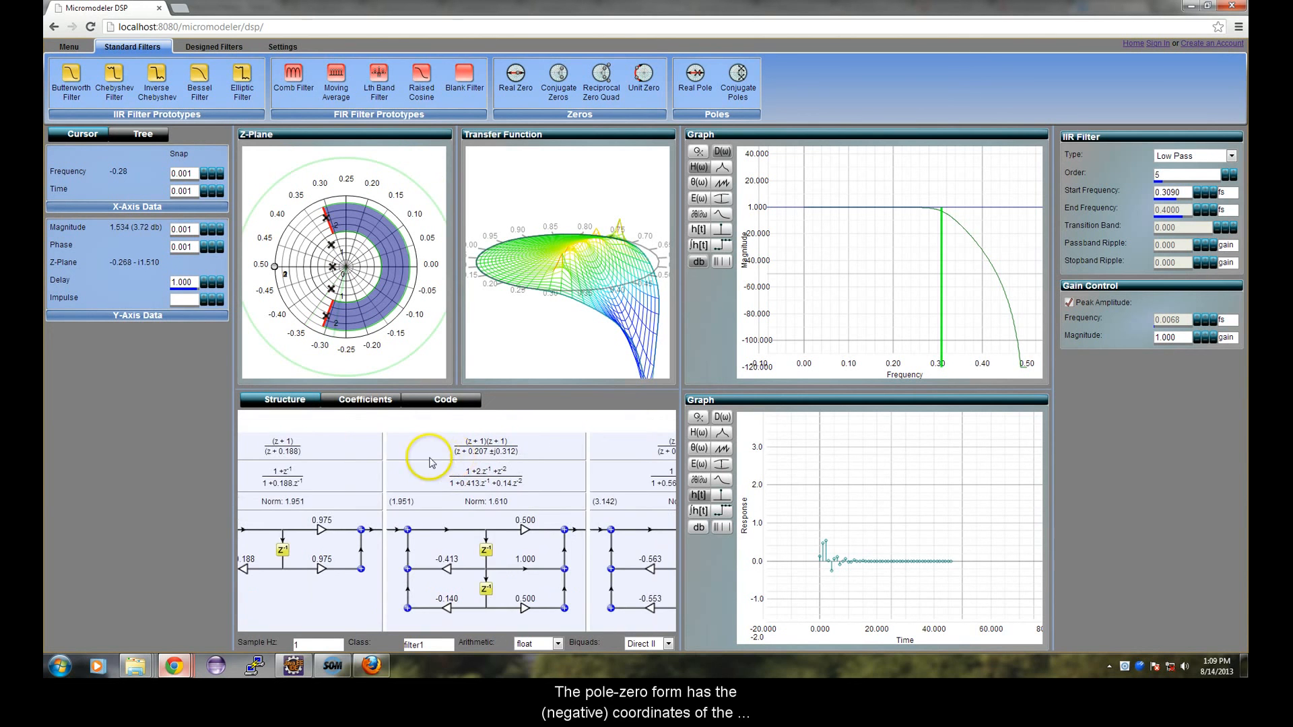
left_click_drag(431, 459, 452, 458)
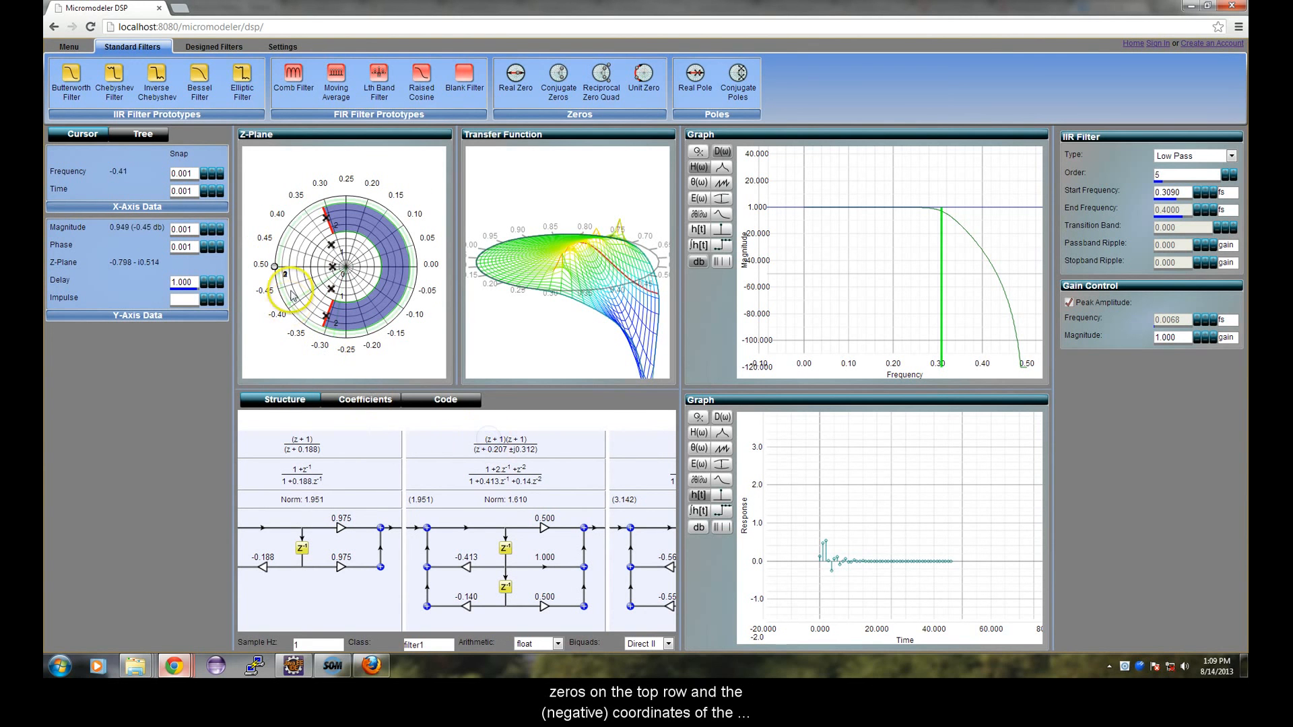
- Match the structure's pole-zero equations to the z-plane by selecting the inner conjugate poles, the real pole and the zero at z = -1
left_click(488, 440)
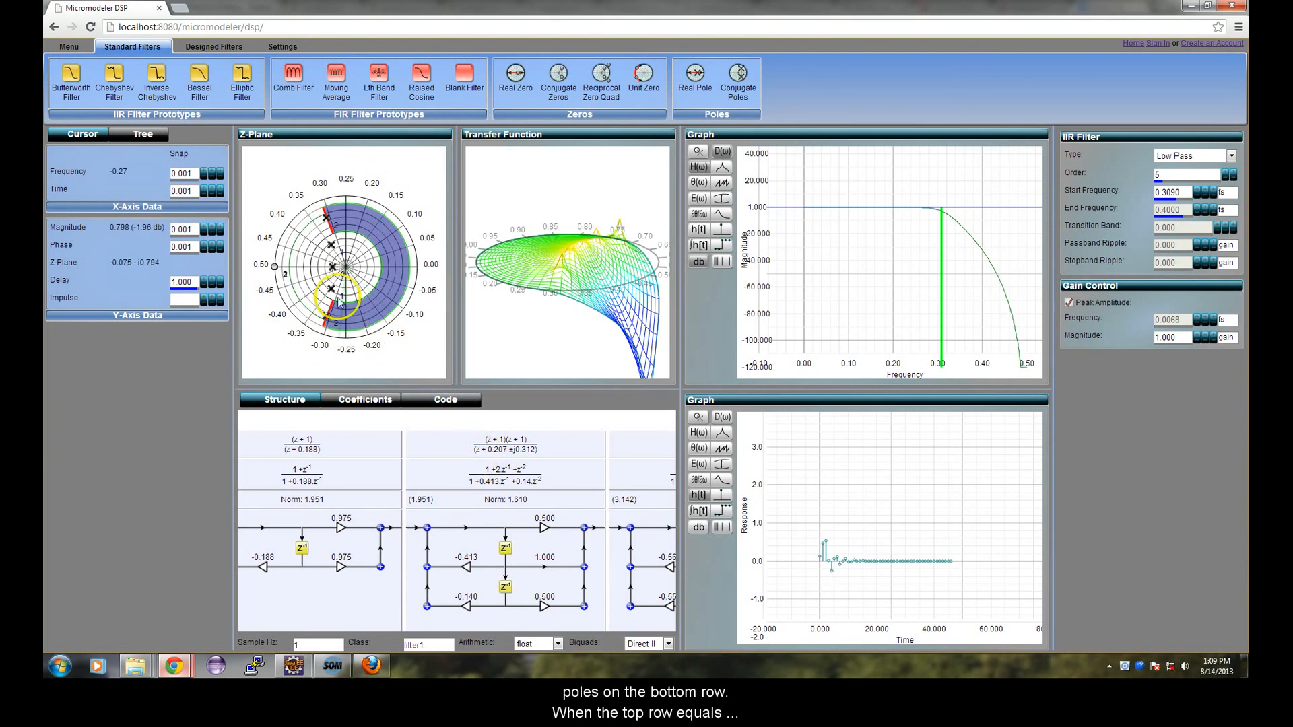
left_click(332, 246)
left_click(487, 473)
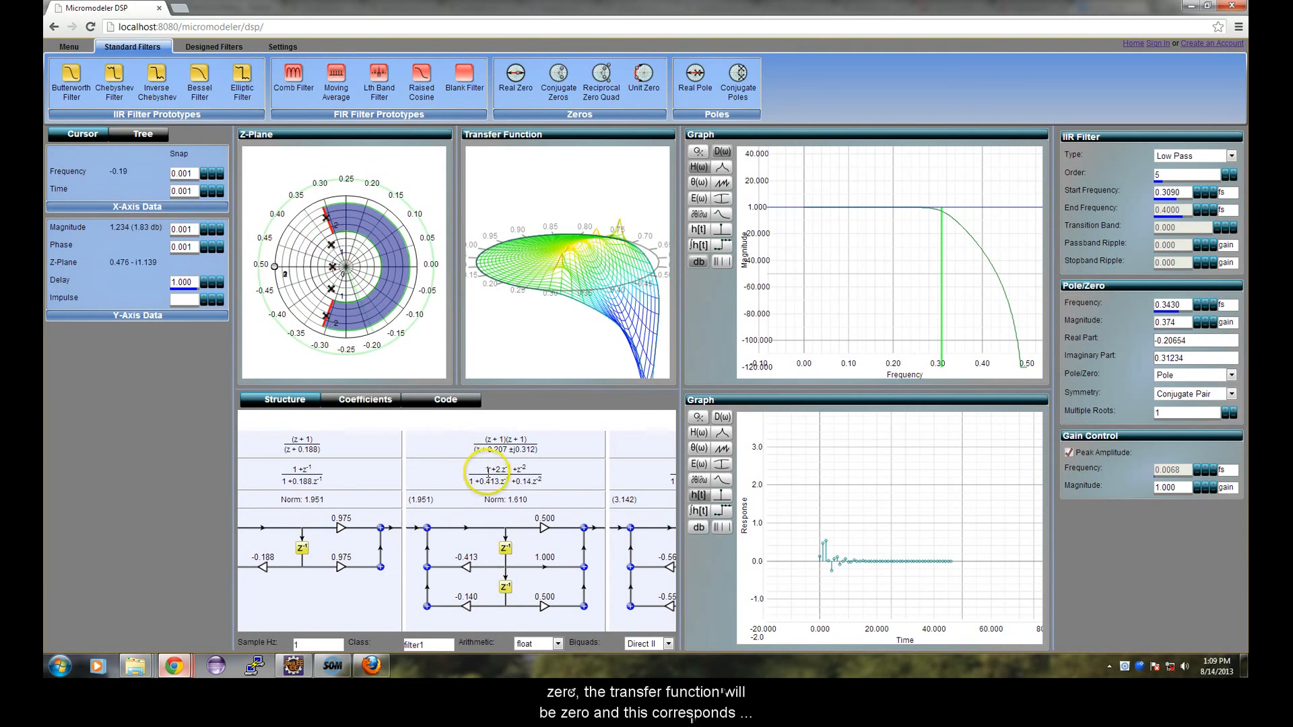
left_click(319, 483)
left_click(332, 265)
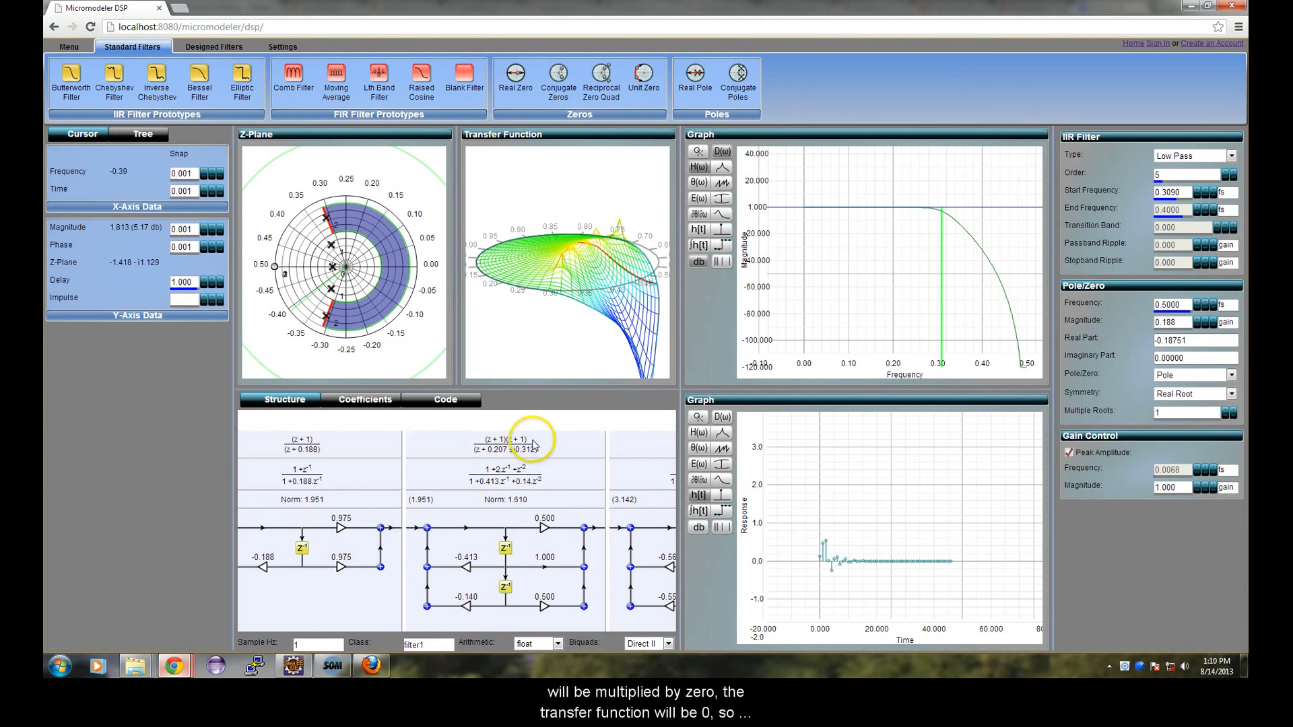
left_click(483, 441)
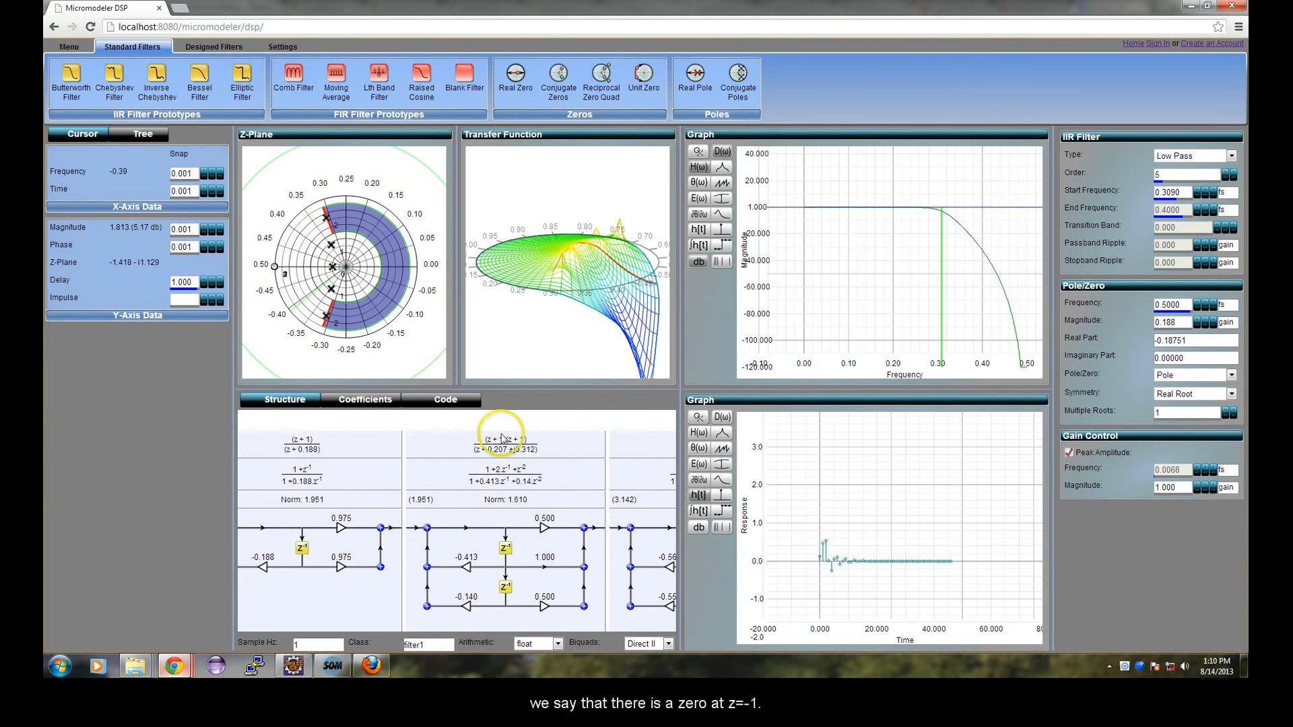
left_click(274, 267)
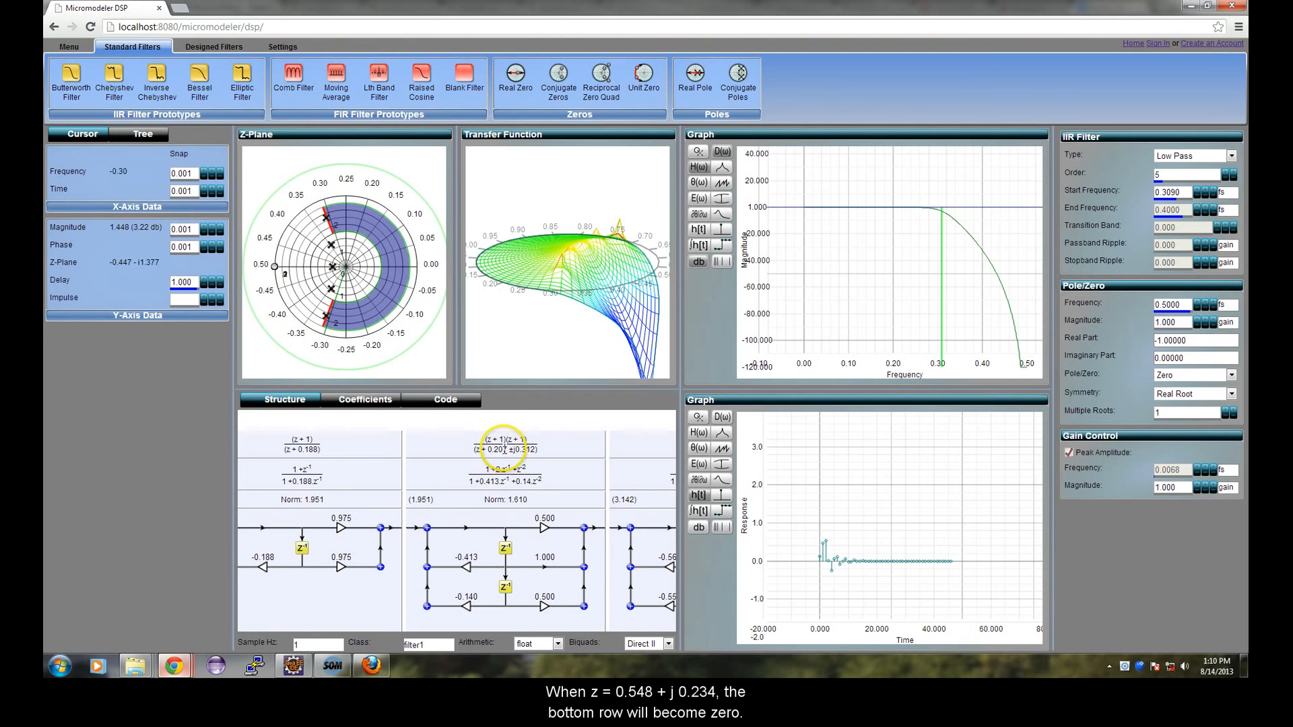
- Select the inner conjugate pole pair in the z-plane and examine the numerators and denominators of the filter's sections in the structure diagram
scroll(549, 450, "down", 3)
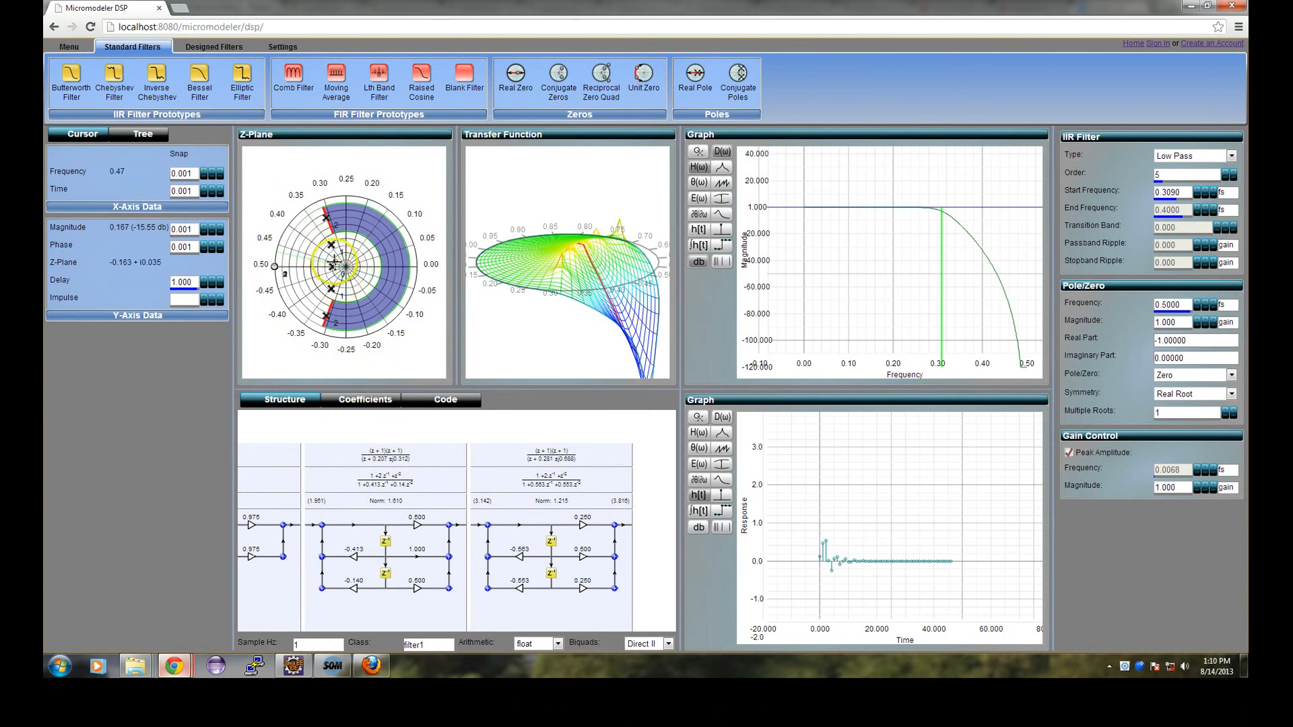
left_click(331, 244)
left_click_drag(445, 495, 490, 488)
scroll(468, 486, "up", 2)
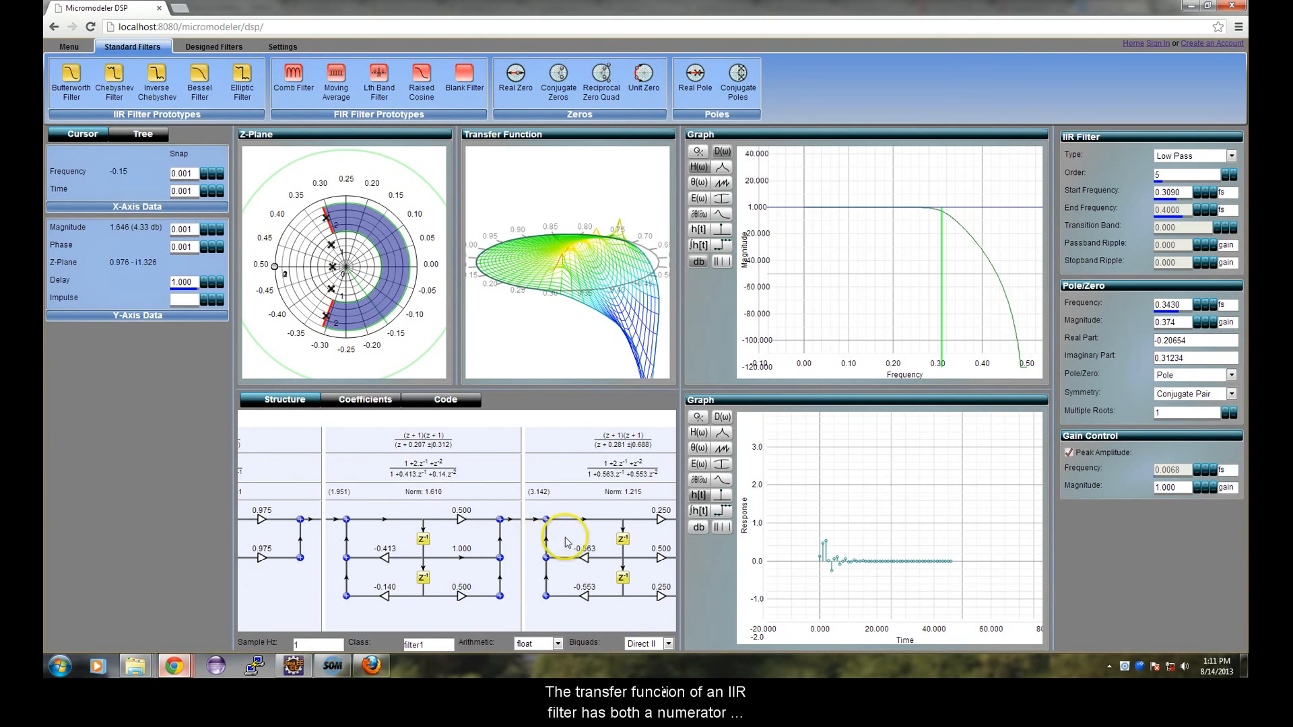
left_click_drag(515, 542, 595, 551)
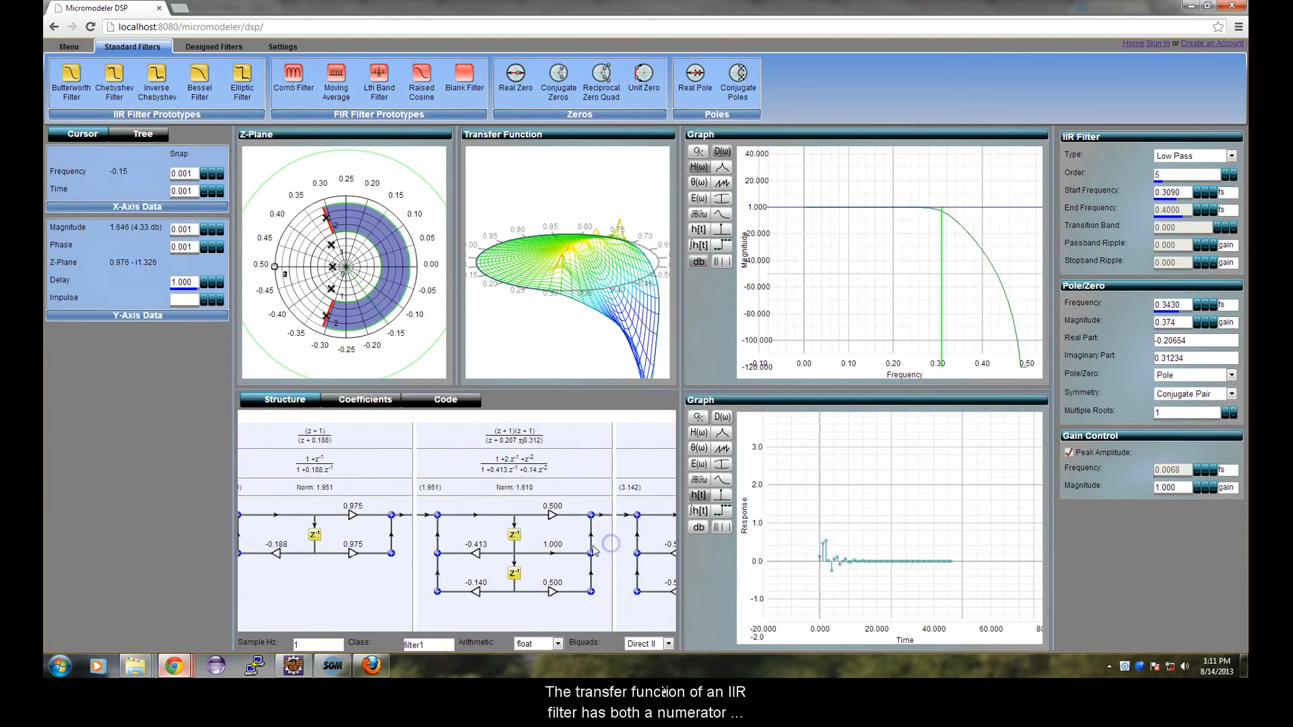